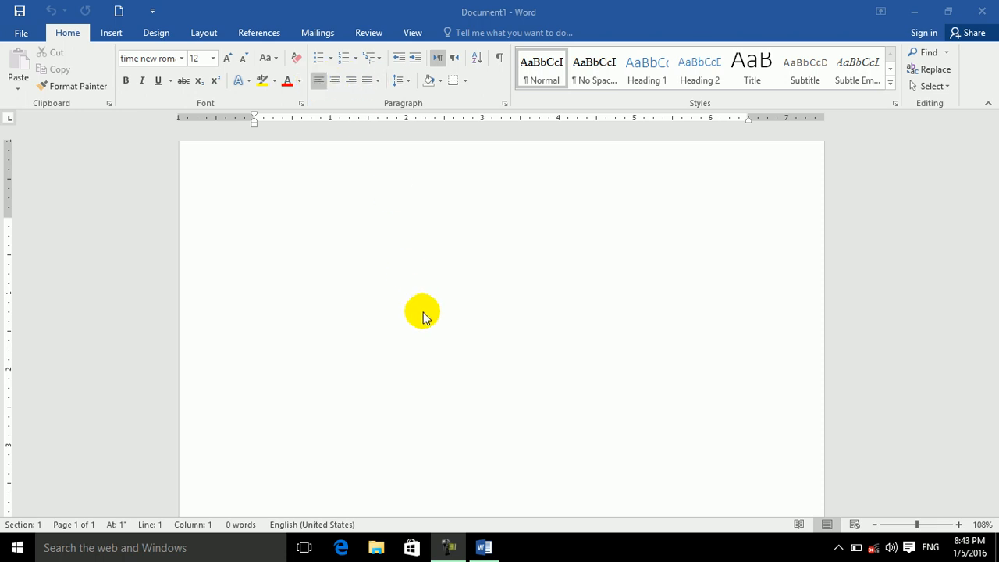
- Write the line "Align left:" at the start of the blank document in size 25 text
left_click(422, 316)
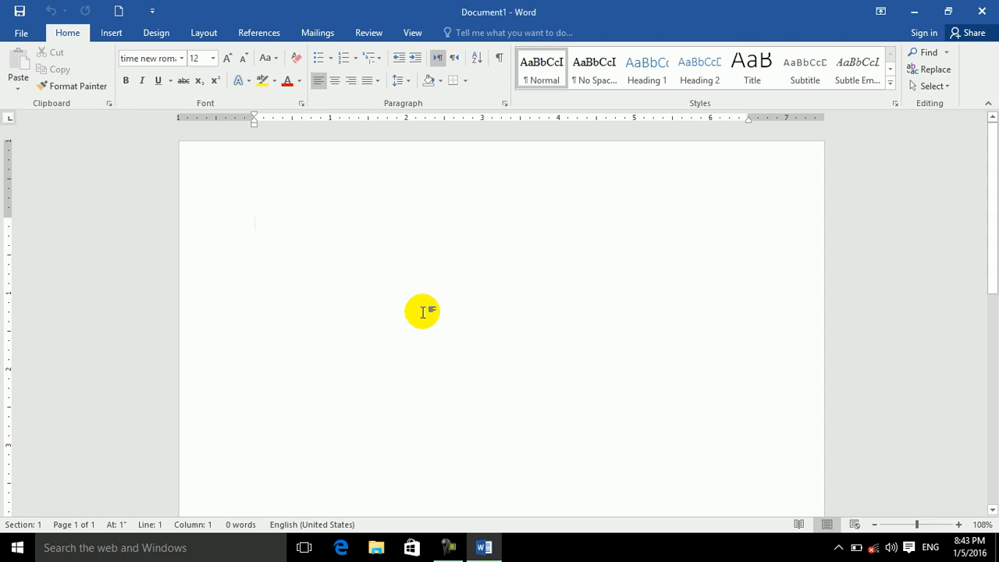
type("alighn le")
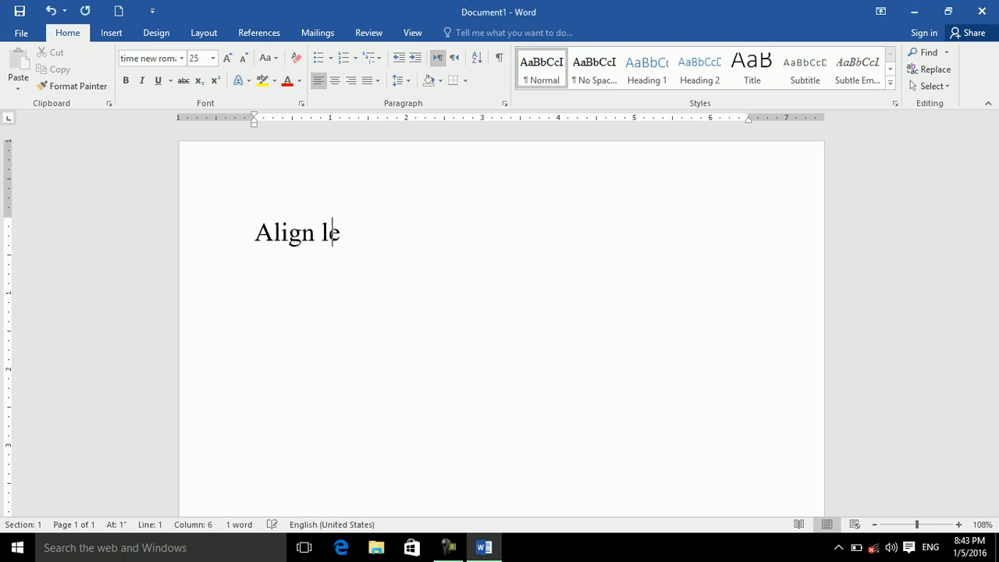
type("ft:")
key("Return")
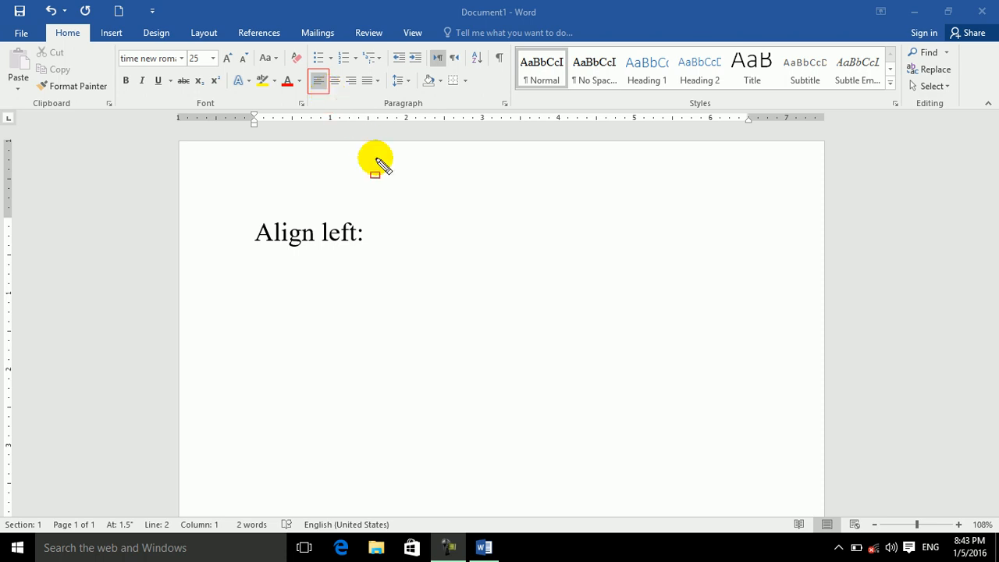
- Write "Ctrl + L" beneath "Align left:" and end the entry with a full-width double line
left_click(386, 228)
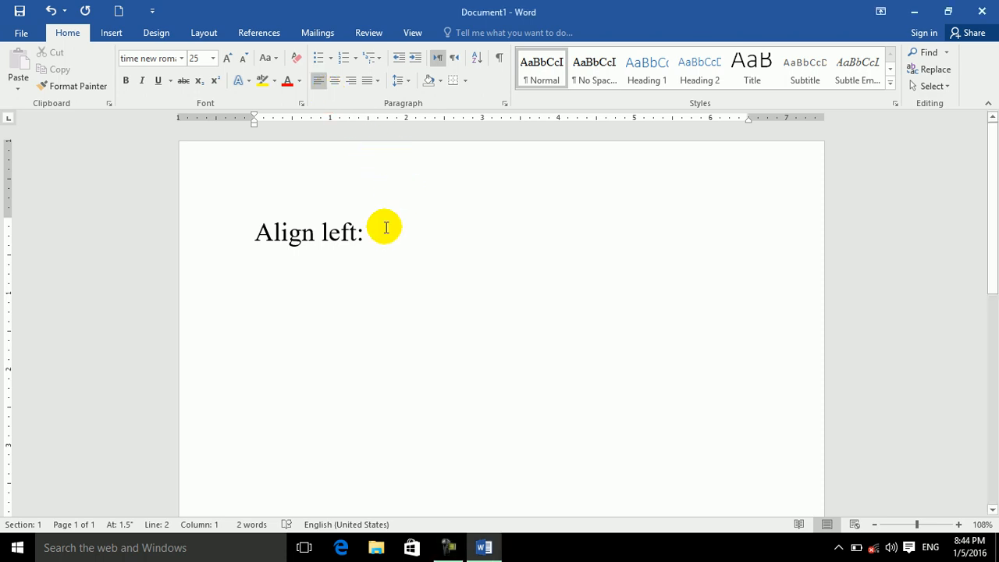
type("c")
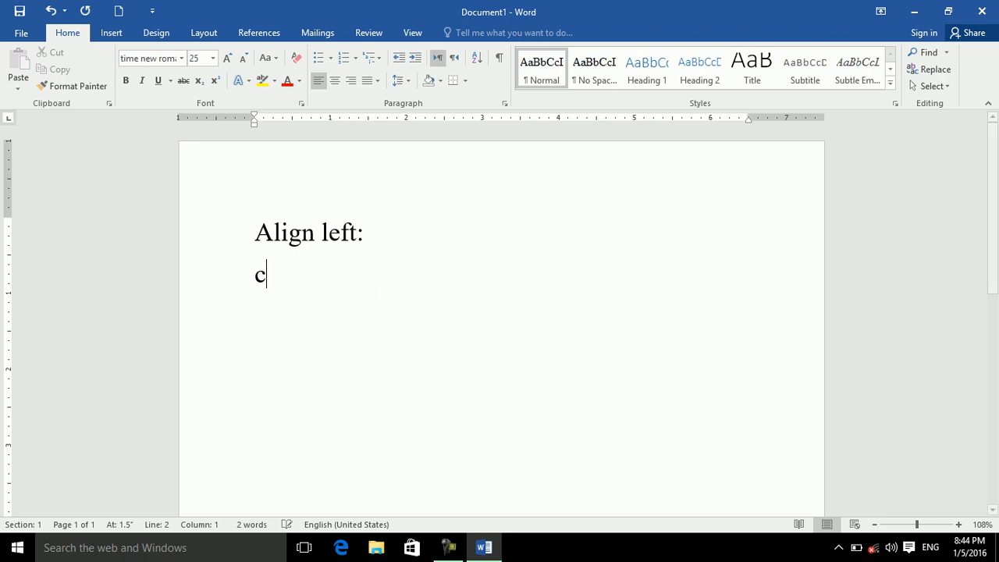
type("trl + :")
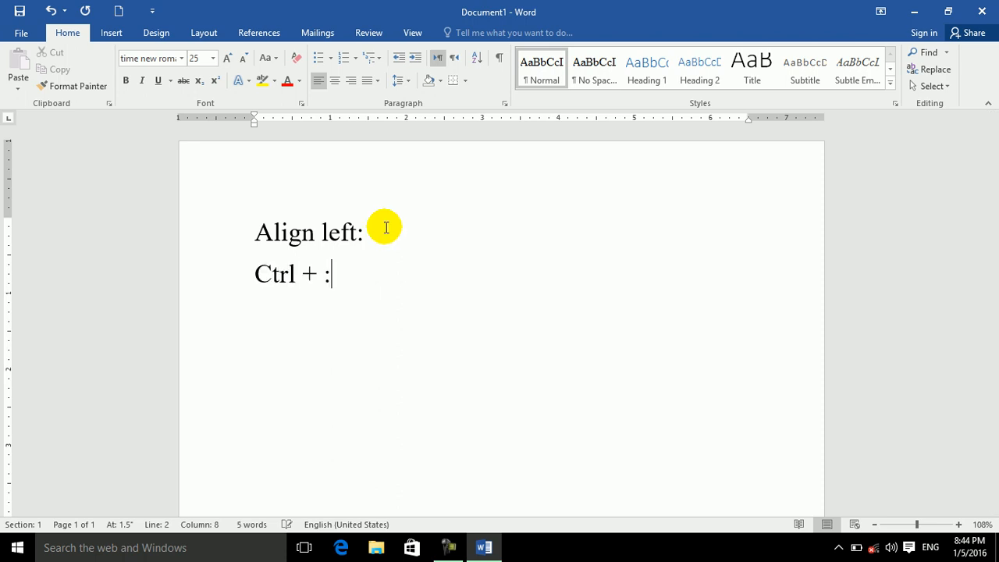
key("BackSpace")
type("L")
key("Return")
type("===")
key("Return")
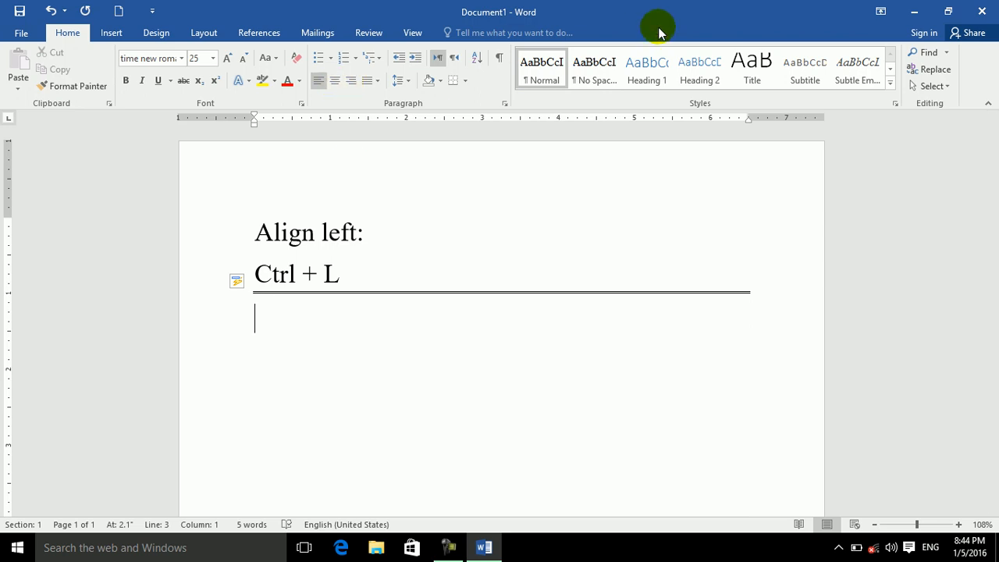
- Add an "Align center:" entry with "Ctrl + E" beneath it, closed by a double horizontal line
type("alif")
key("BackSpace")
type("gn center:")
key("Return")
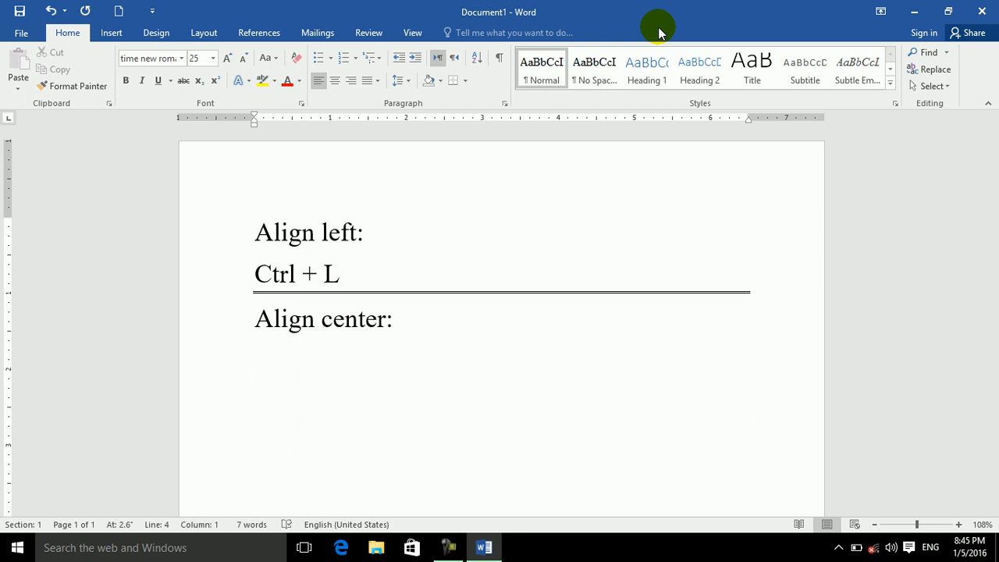
type("ctrl + E")
key("Return")
type("===")
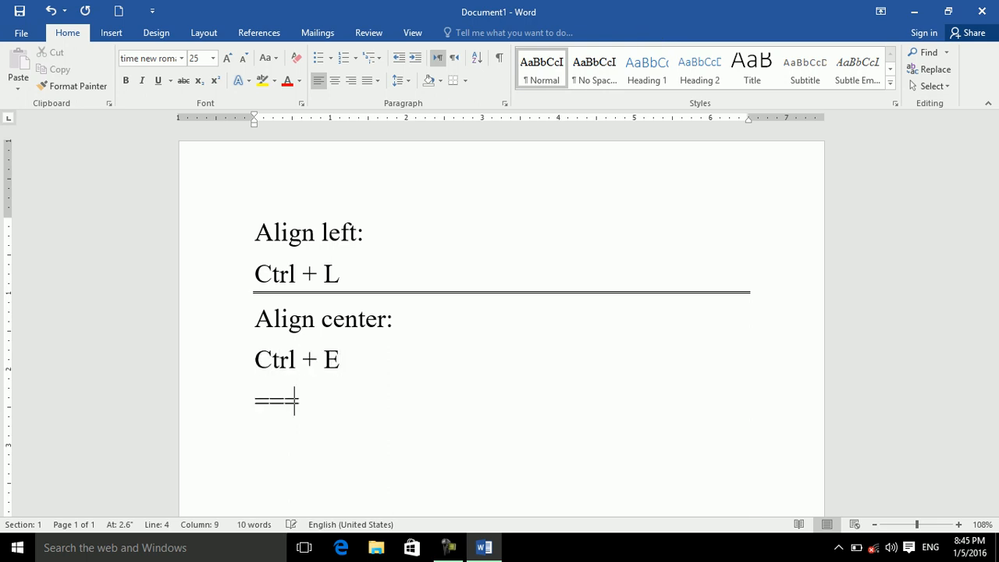
key("Return")
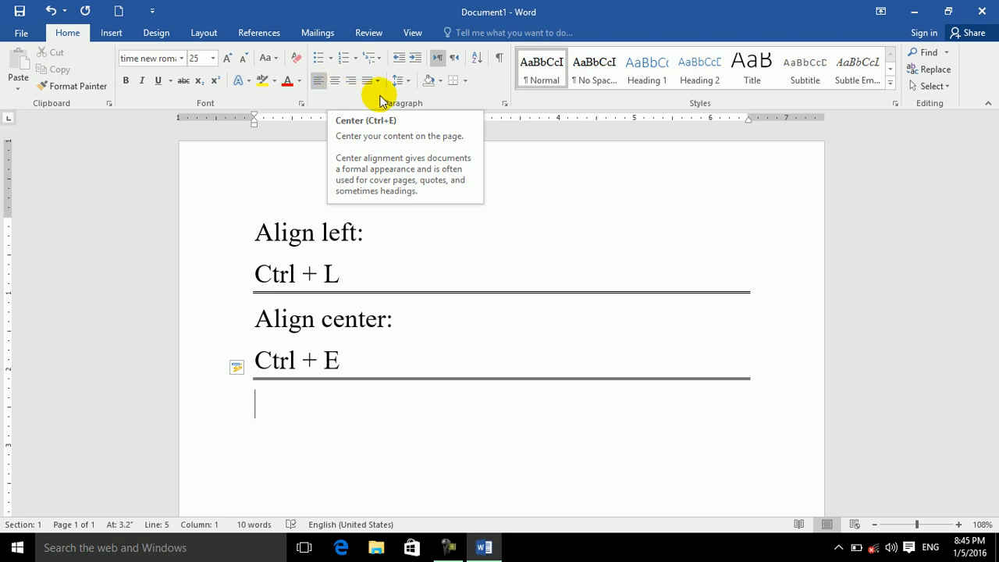
- Add an "Align Right:" entry with "Ctrl + R" beneath it, closed by a double horizontal line
type("align Rig")
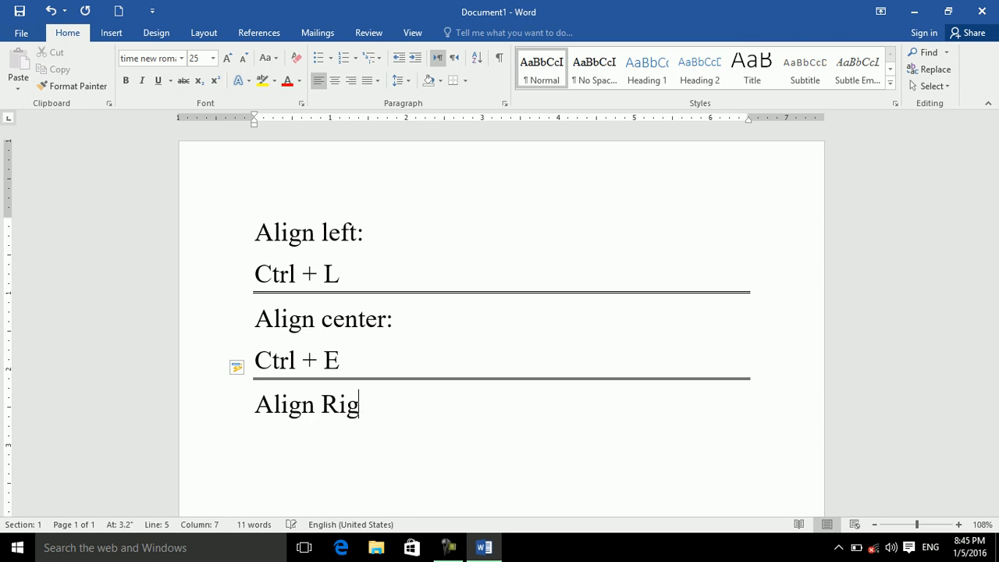
type("ht:")
key("Return")
left_click(581, 268)
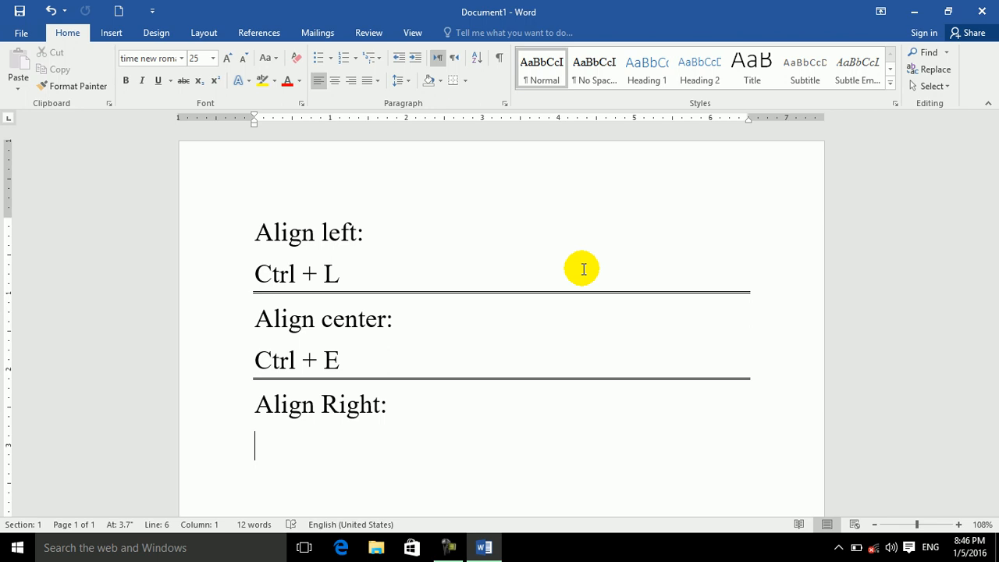
type("ctrl")
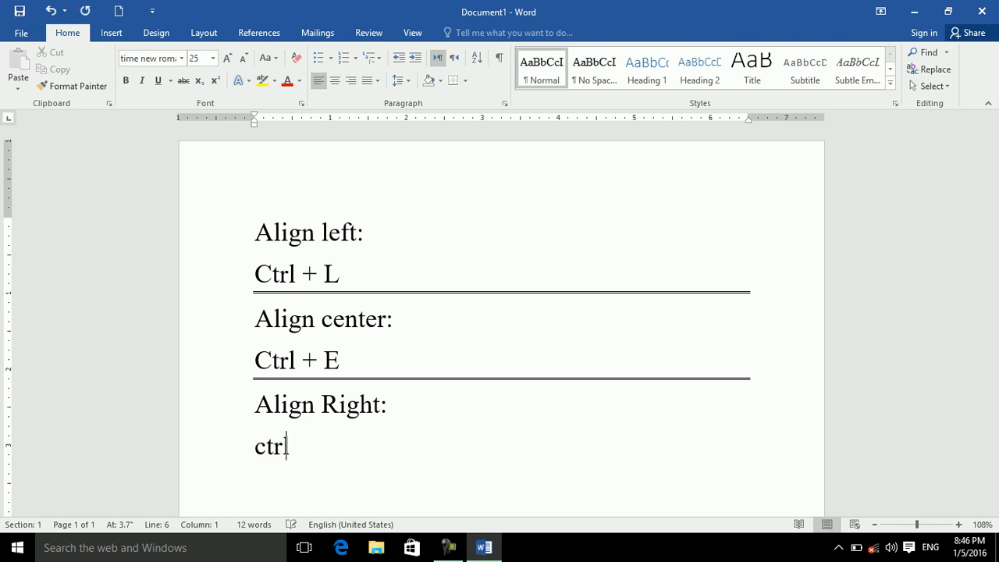
type(" + r")
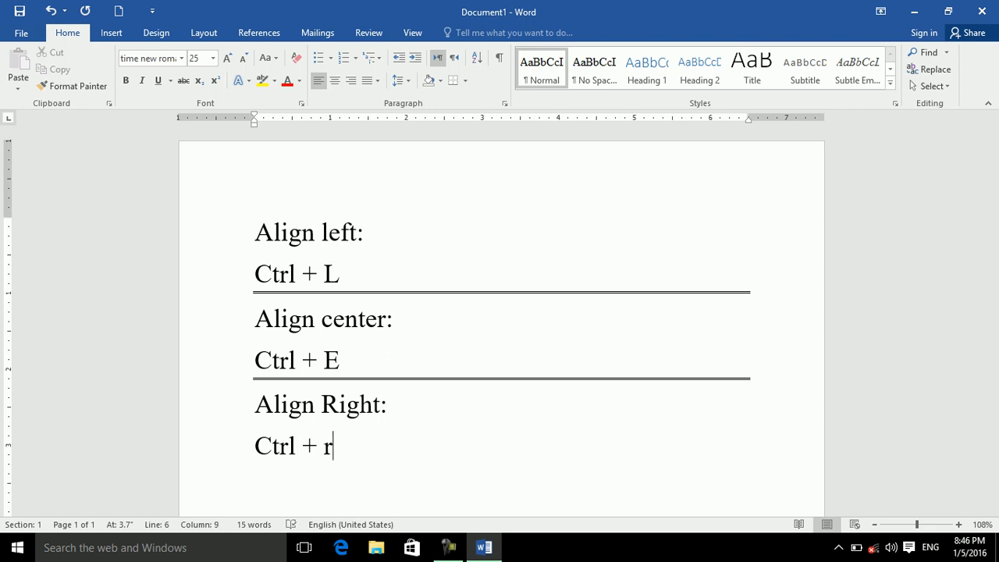
key("BackSpace")
type("R")
key("Return")
type("===")
key("Return")
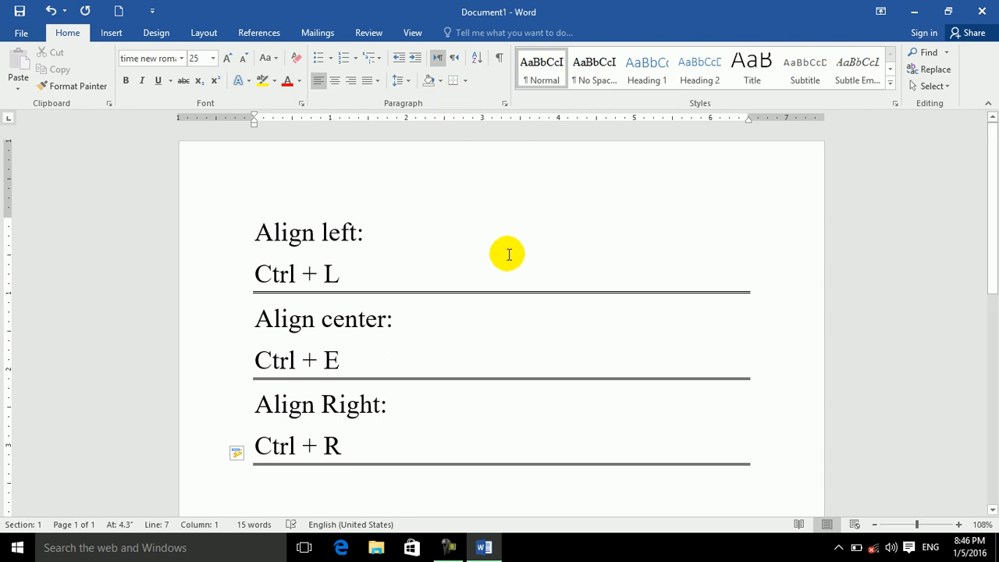
- Add a "Justify:" entry with "Ctrl + J" beneath it, without a dividing line
type("justify")
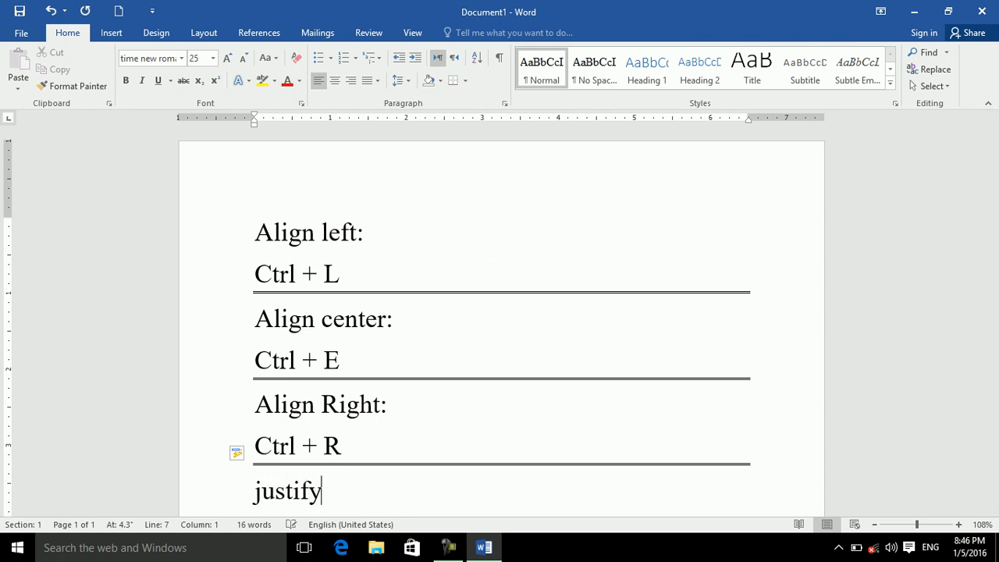
type(":")
key("Return")
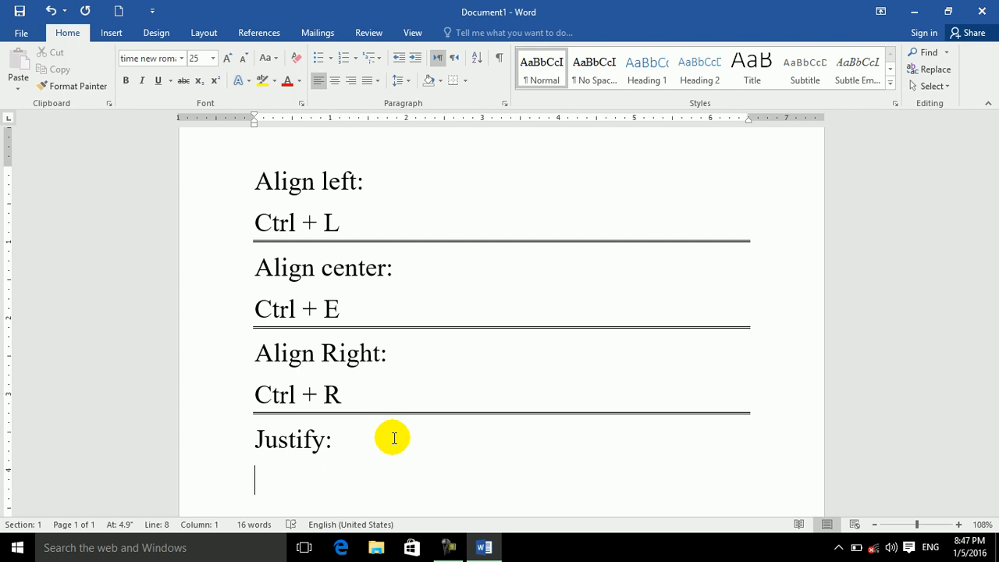
type("rl + J")
key("Return")
type("===")
key("BackSpace")
key("BackSpace")
key("BackSpace")
key("BackSpace")
key("Return")
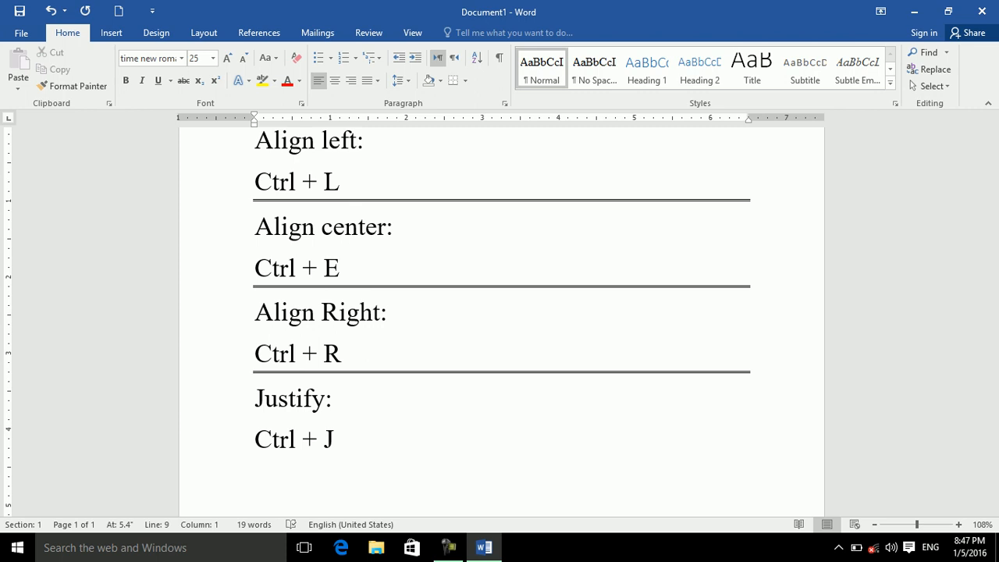
- List "Justify low.", "Justify medium" and "Justify high" on separate lines below "Ctrl + J"
type("t")
key("BackSpace")
type("l")
key("BackSpace")
type("usf")
key("BackSpace")
type("ti")
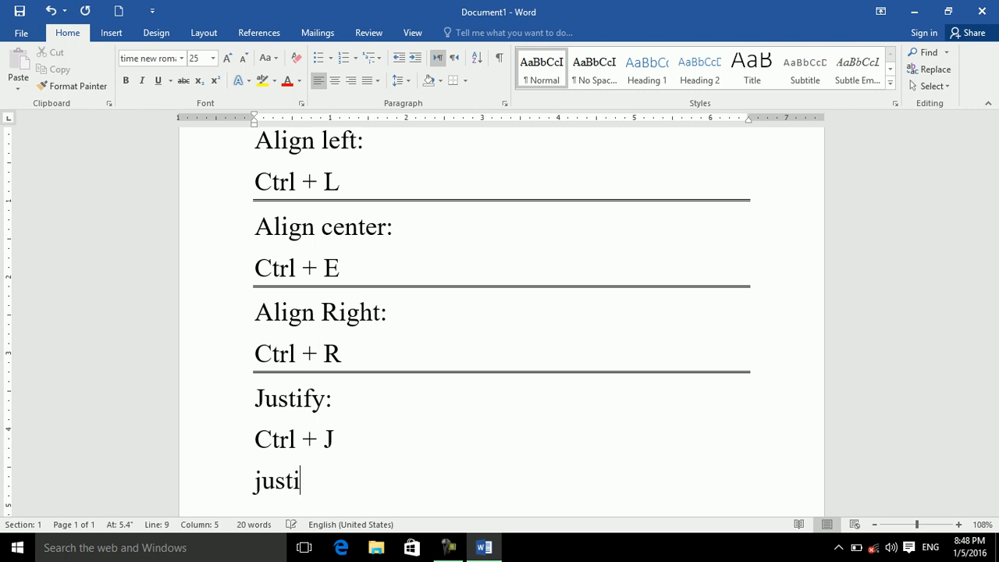
type("fy low.")
key("Return")
type("justify mediu")
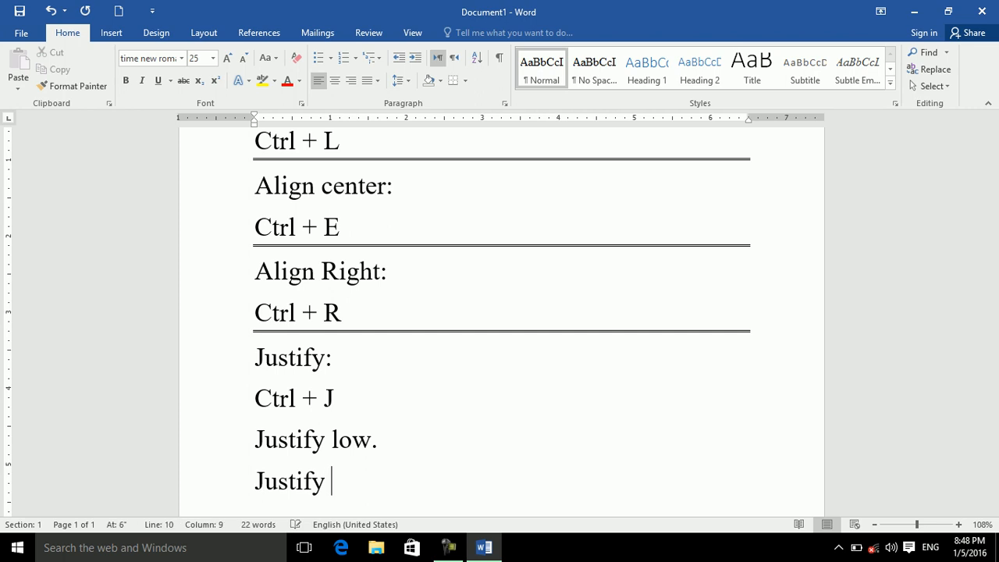
type("m")
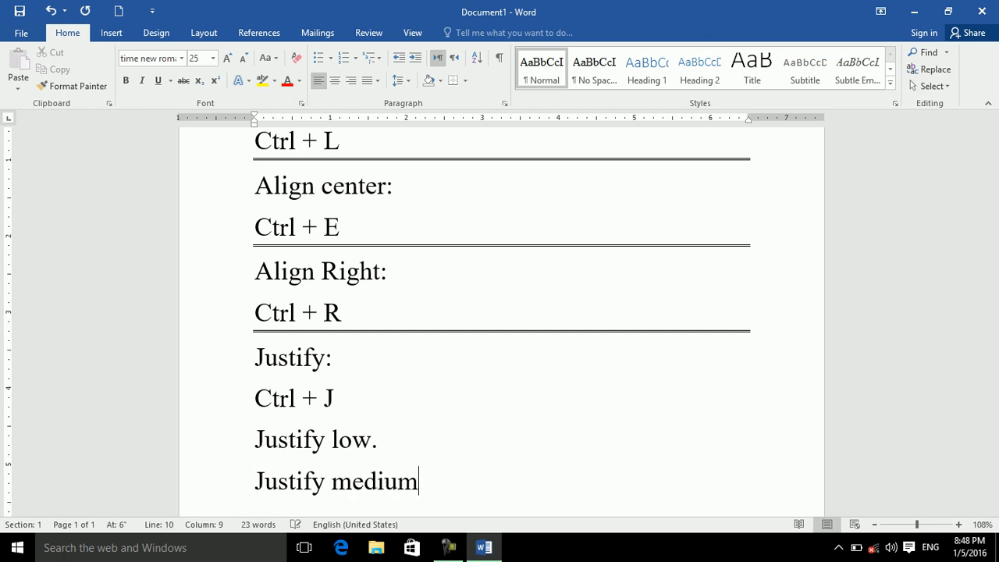
key("Return")
type("jusf")
key("BackSpace")
type("tify high")
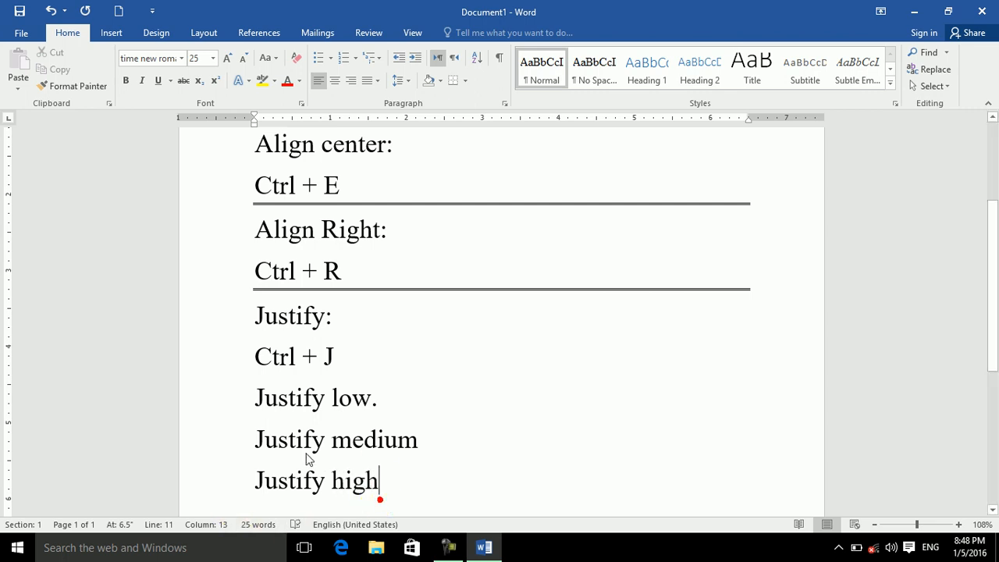
left_click_drag(379, 487, 270, 408)
left_click(326, 396)
left_click_drag(256, 398, 384, 474)
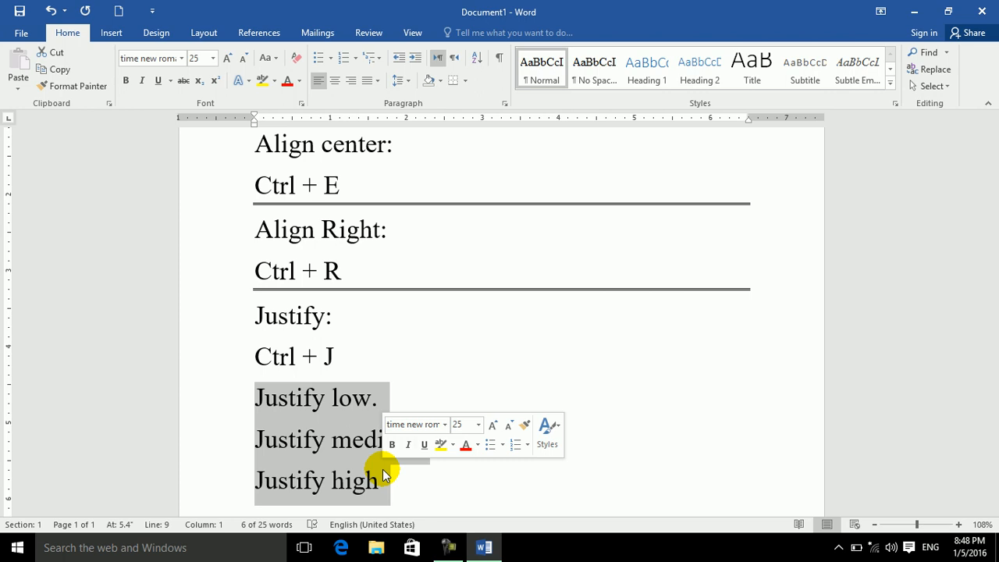
- Try center, right and left alignment on the whole document, ending with left alignment
key("ctrl+a")
left_click_drag(991, 221, 986, 129)
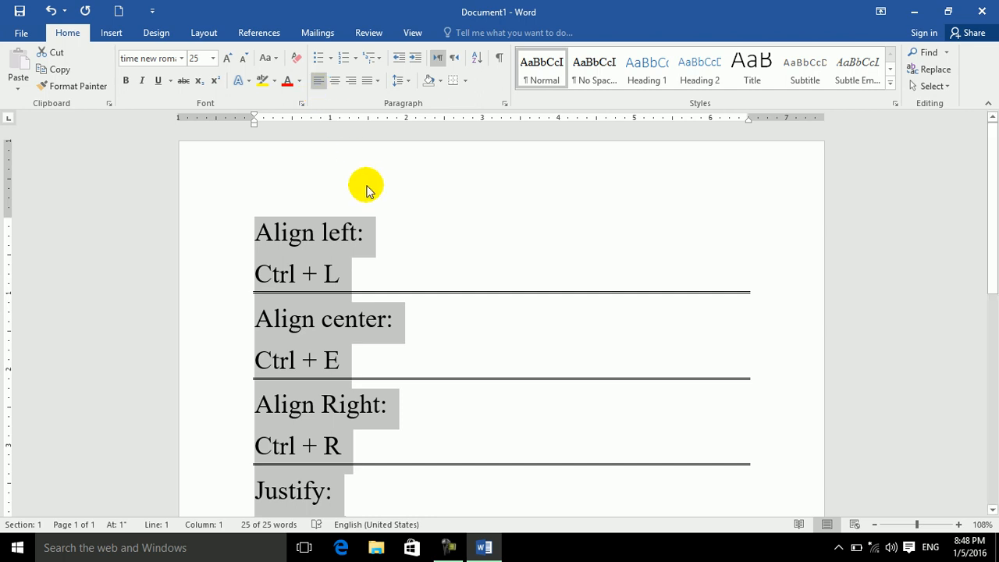
left_click(336, 81)
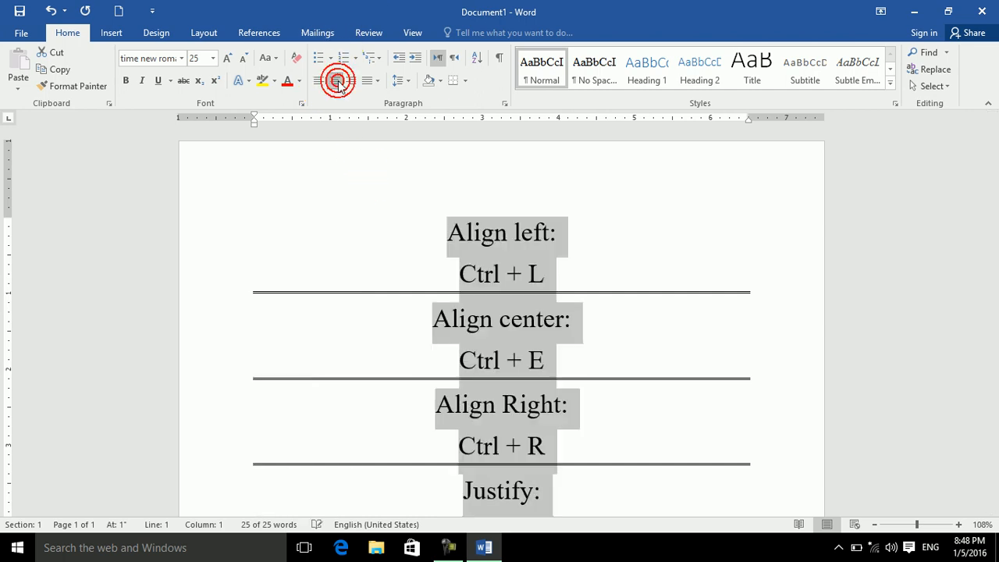
left_click(351, 81)
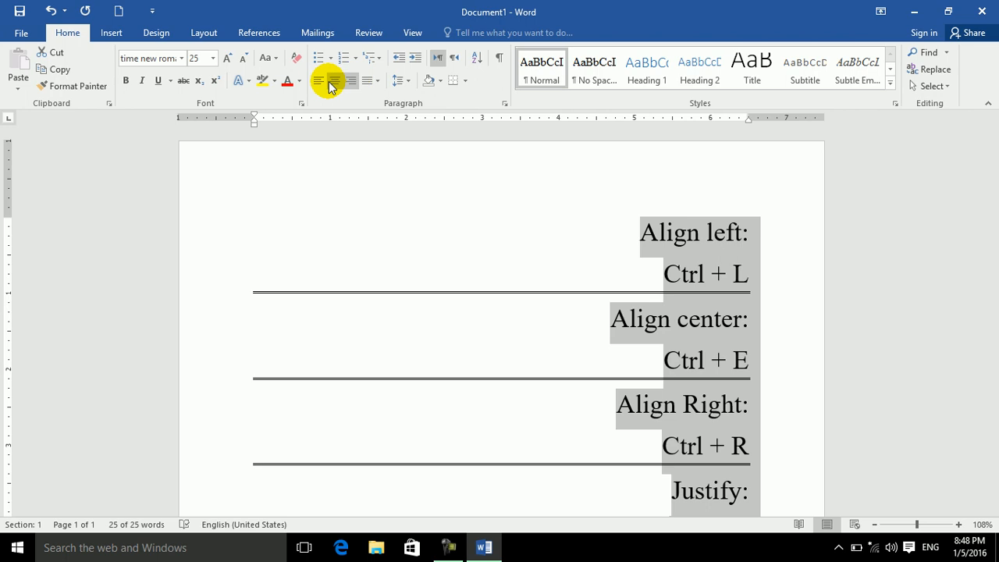
left_click(318, 81)
left_click(335, 81)
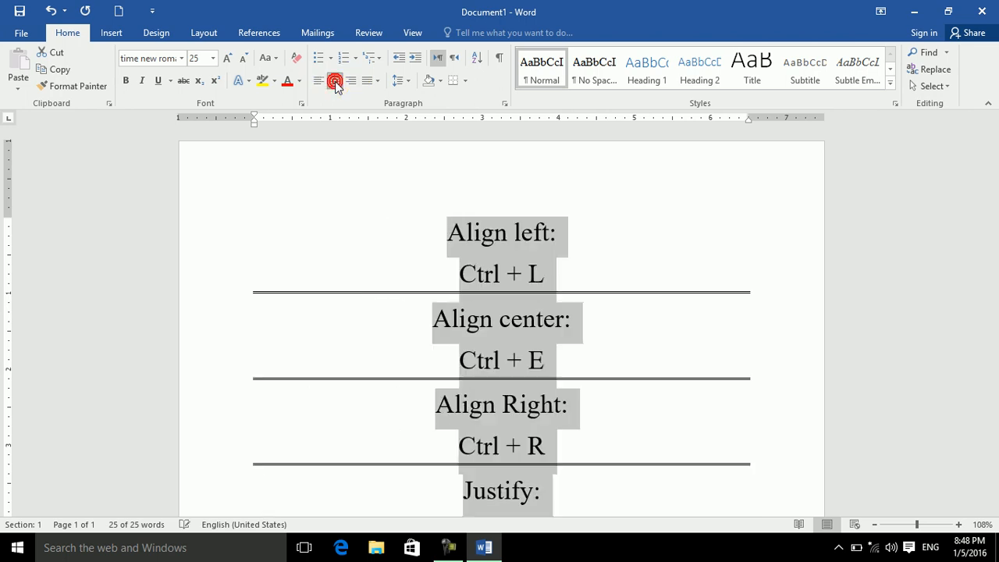
left_click(350, 81)
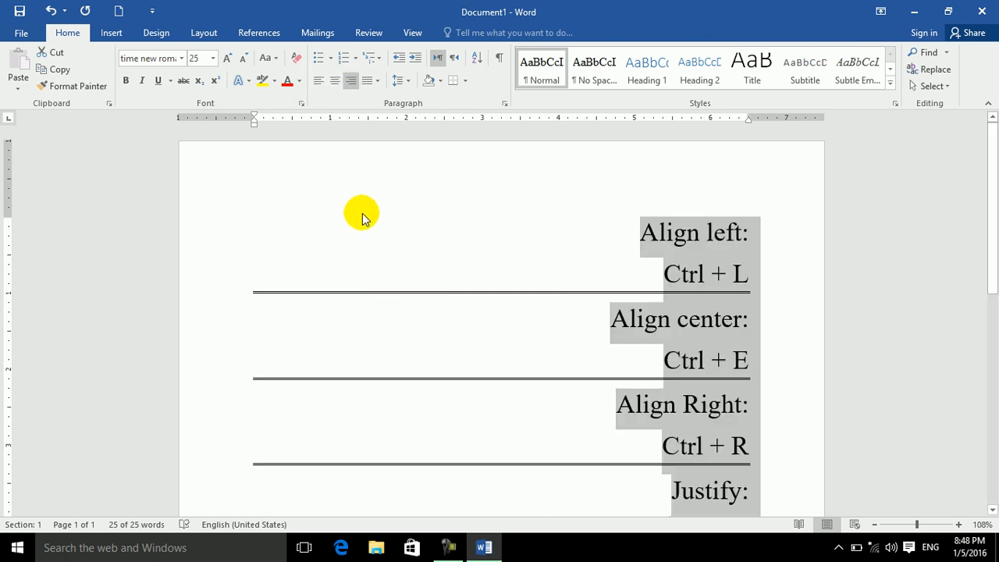
left_click(318, 81)
- Clear the document and enter three lines of filler text: the first centered, the second right-aligned, the third left-aligned
key("Delete")
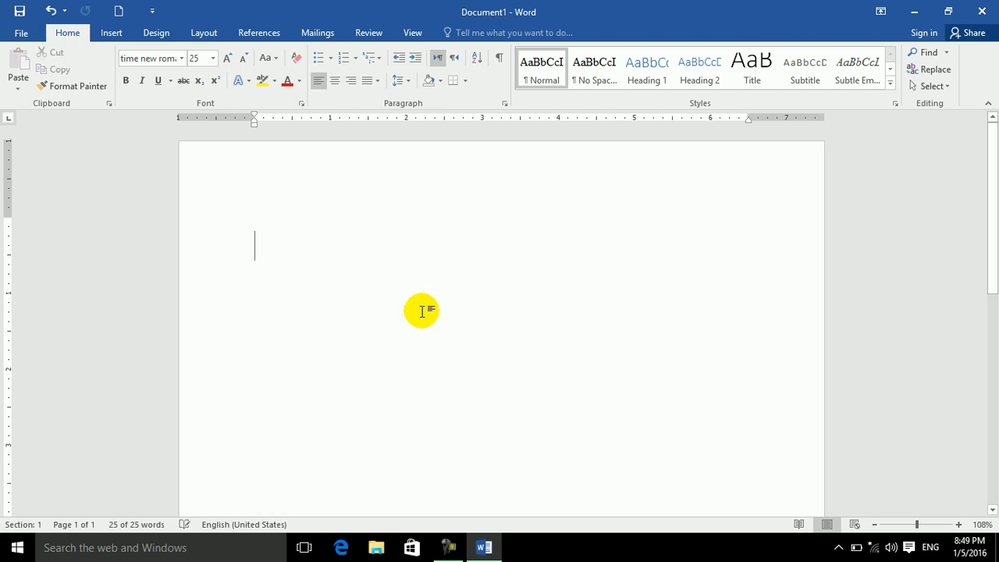
left_click(333, 80)
type("djfksdjfsdjf")
key("Return")
left_click(334, 80)
key("ctrl+r")
type("kkskfskdfsdjf")
key("Return")
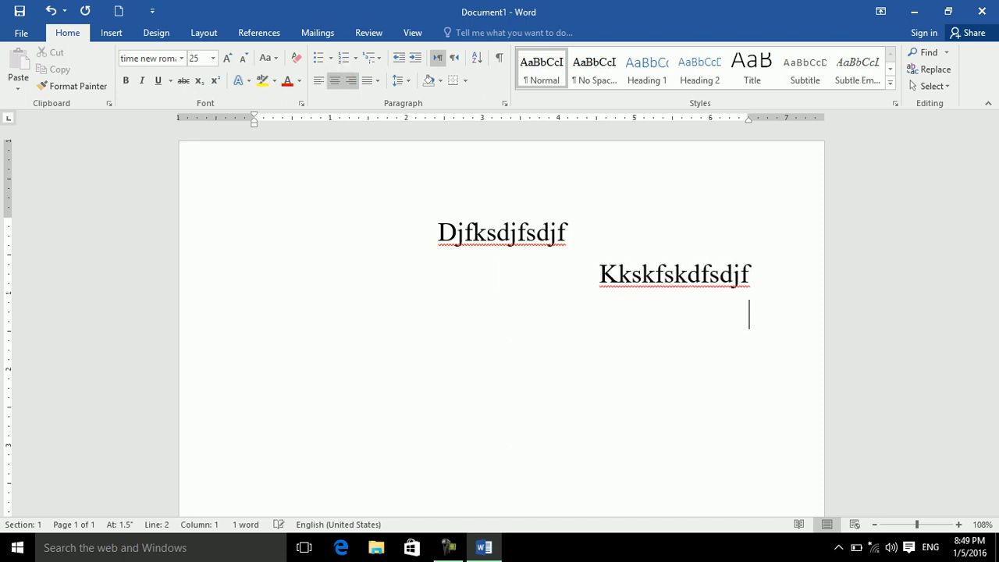
key("ctrl+l")
type("dsjfdksjfsdjf")
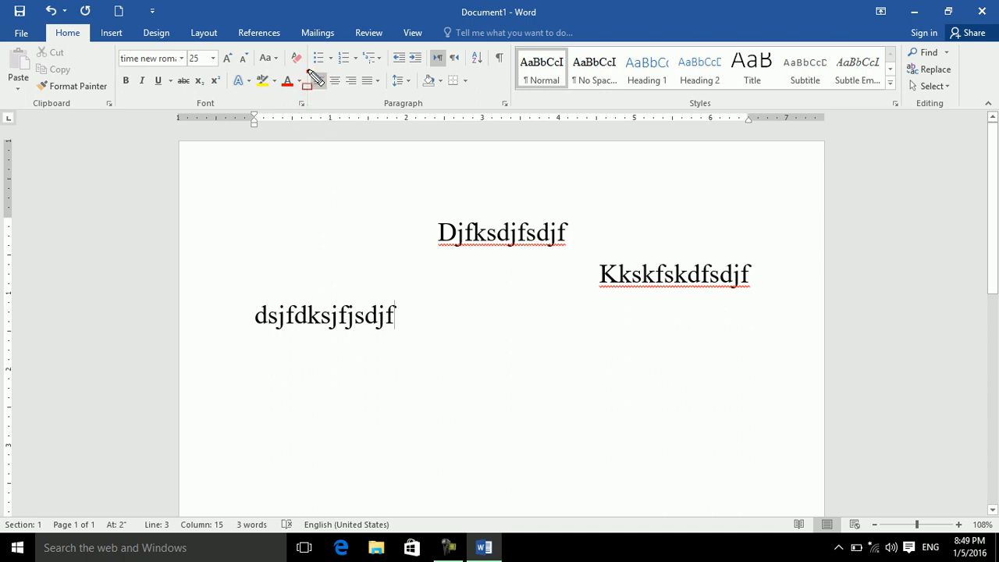
left_click_drag(360, 73, 382, 92)
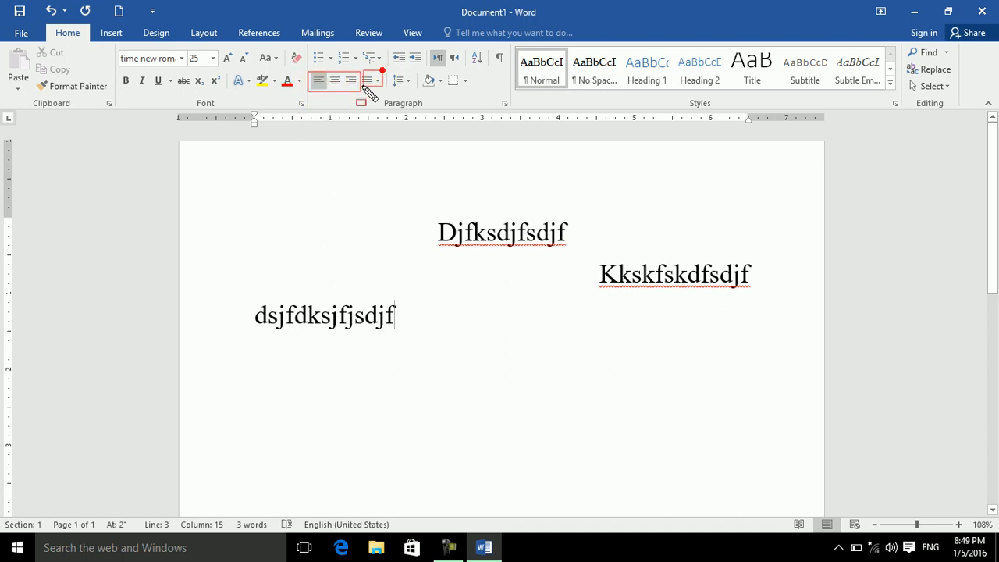
- Replace all the filler lines with sample paragraphs generated by "=rand()"
key("ctrl+a")
key("Delete")
type("=ra")
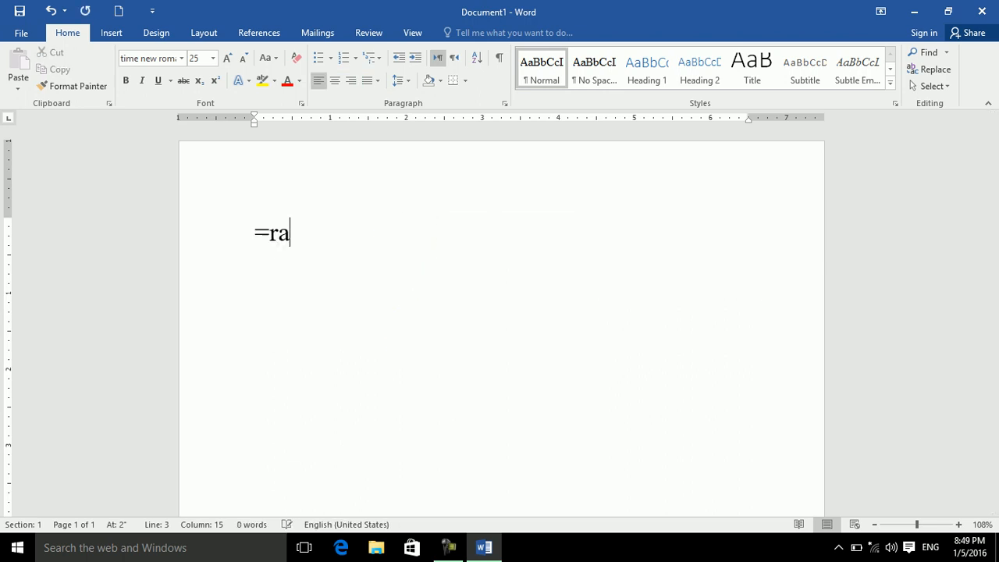
type("nd()")
key("Return")
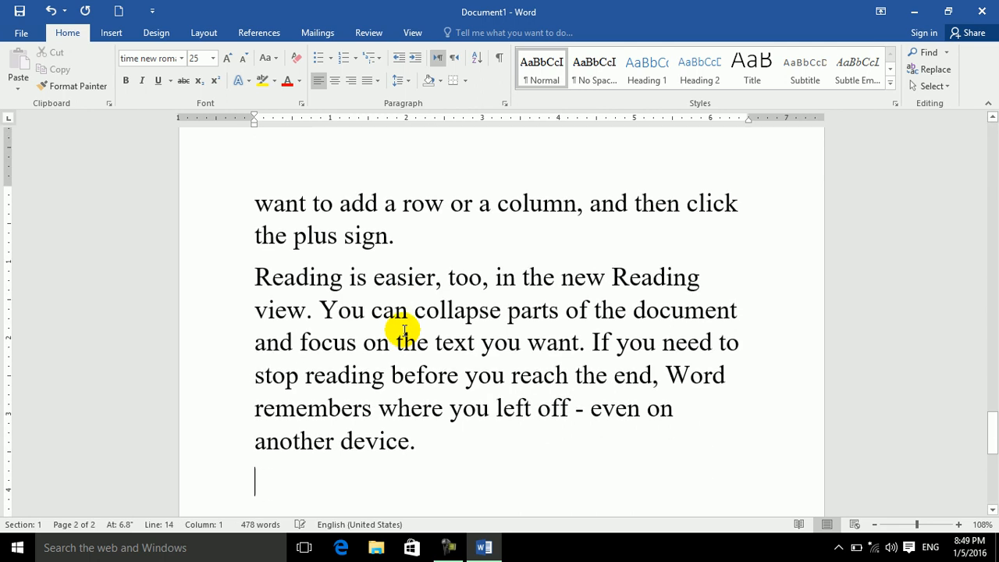
key("ctrl+s")
key("Escape")
- Reduce the font size of the whole document to 21
key("ctrl+a")
key("ctrl+bracketleft")
key("ctrl+bracketleft")
key("ctrl+bracketleft")
key("ctrl+bracketleft")
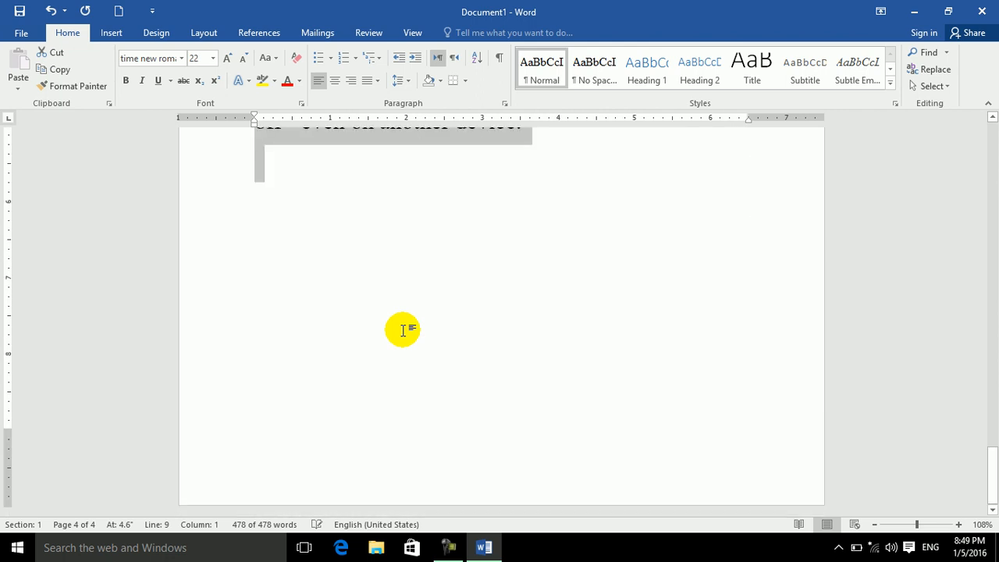
key("ctrl+Home")
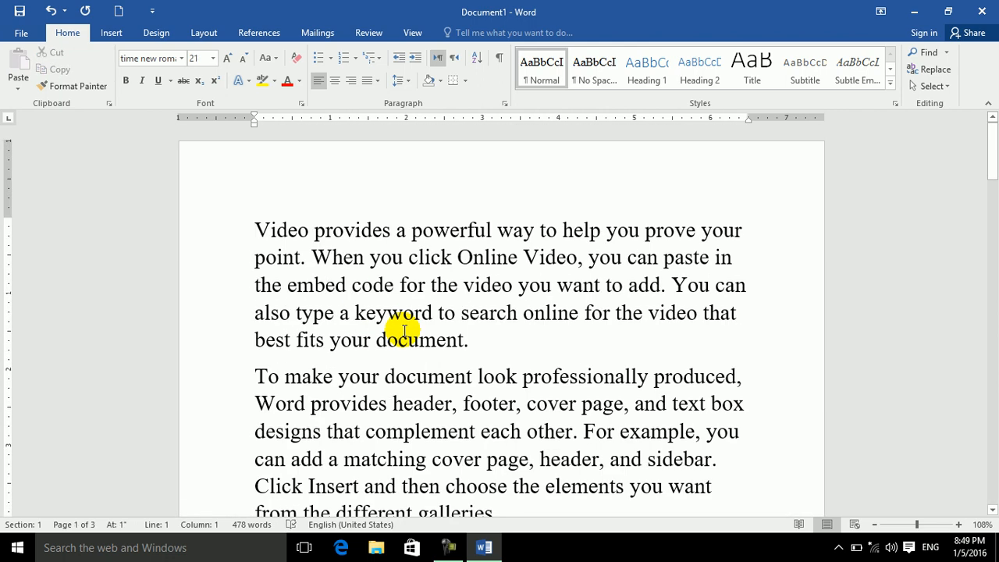
- Try Justify alignment on the whole document, ending with left alignment
key("ctrl+a")
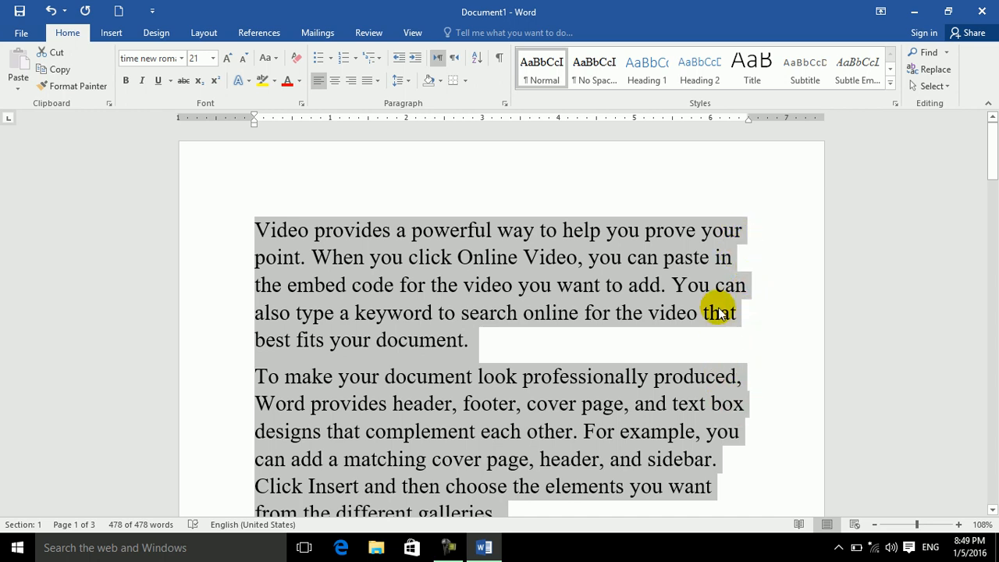
left_click(404, 81)
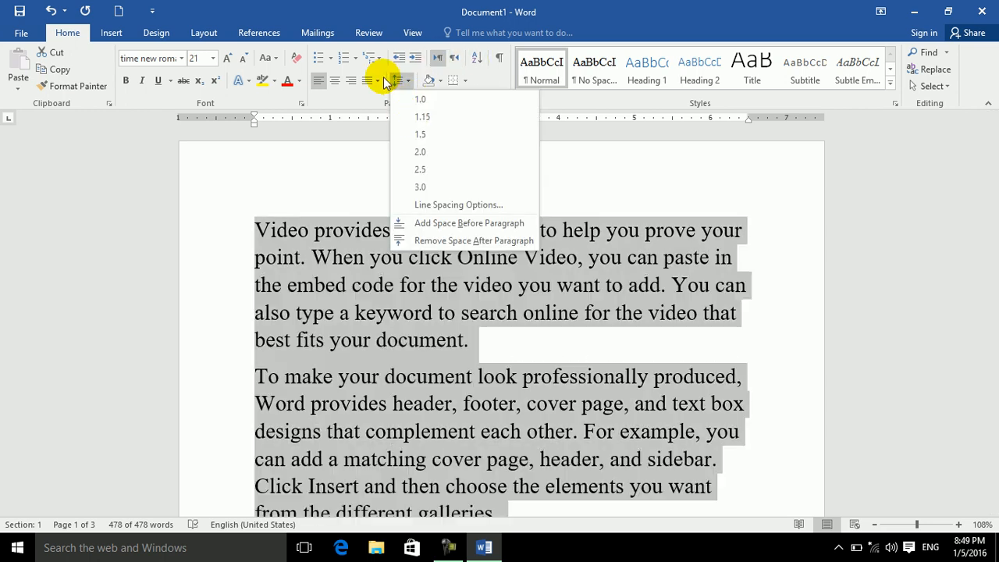
left_click(377, 81)
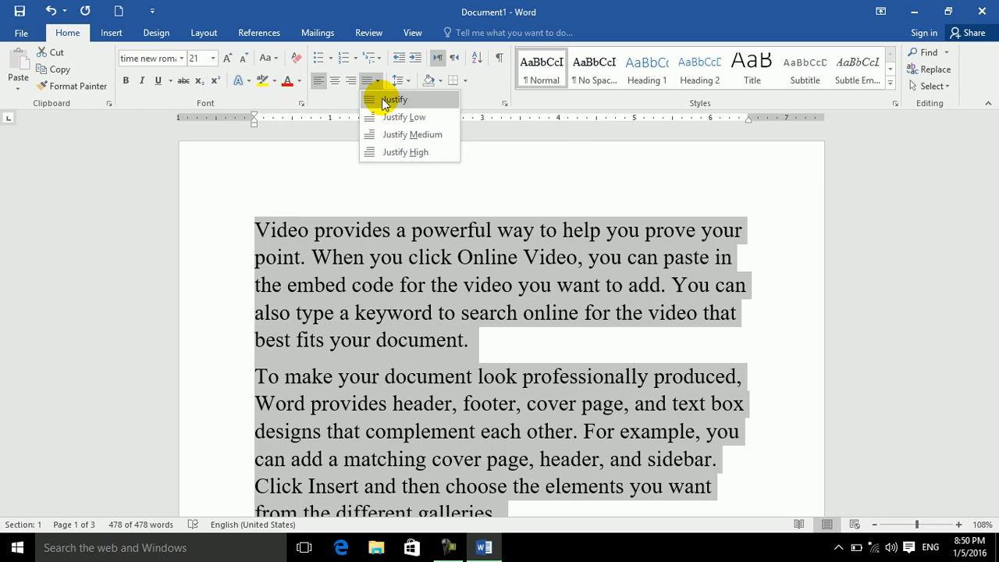
left_click(382, 98)
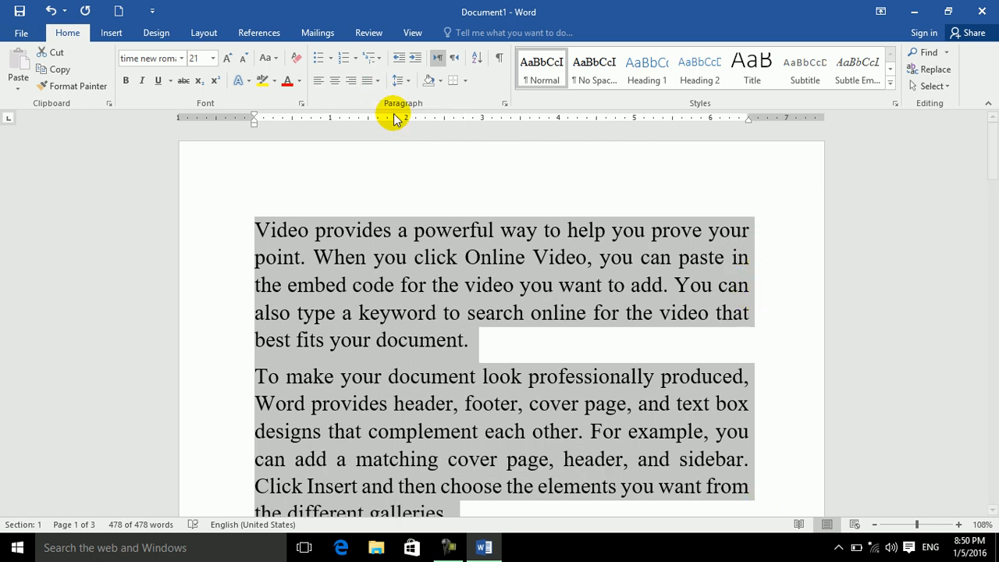
left_click(317, 84)
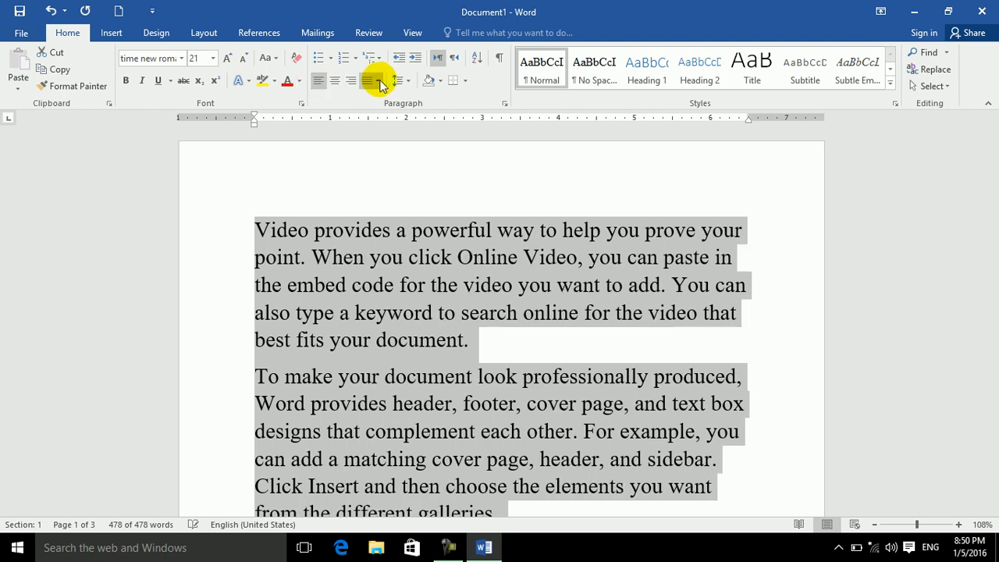
- Try Justify High and Justify Low on the whole document, ending with left alignment
left_click(378, 81)
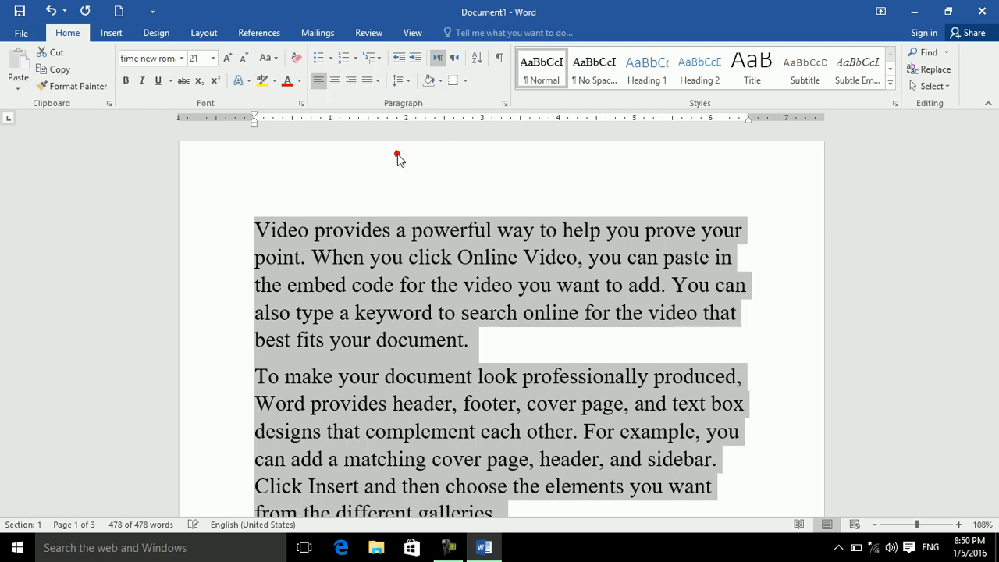
left_click(398, 152)
left_click(377, 82)
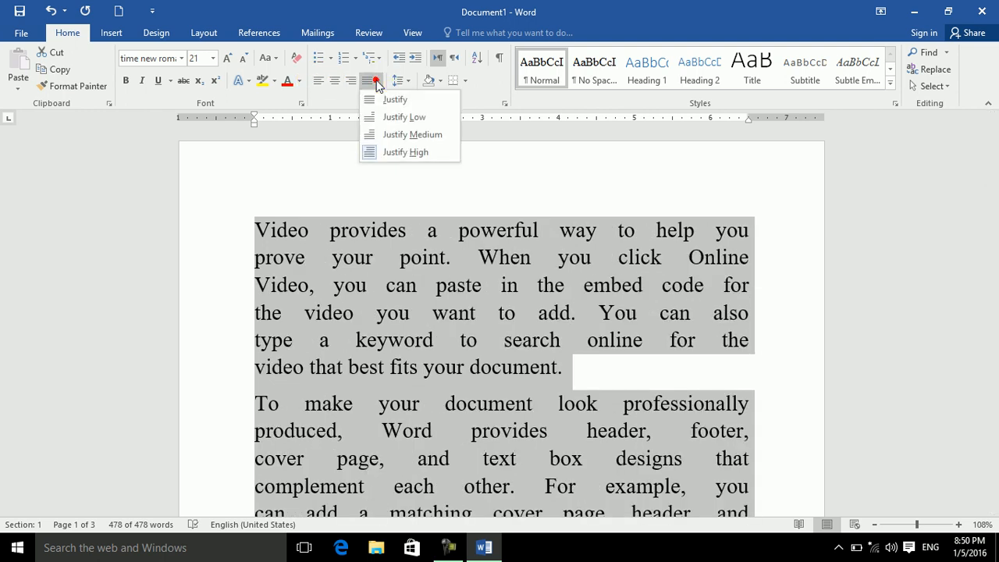
left_click(383, 114)
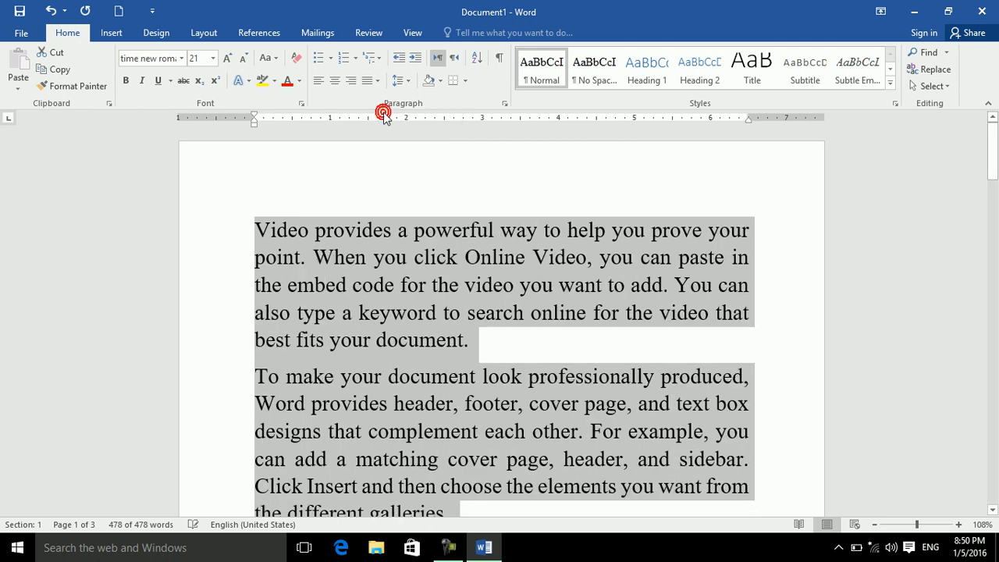
left_click(319, 85)
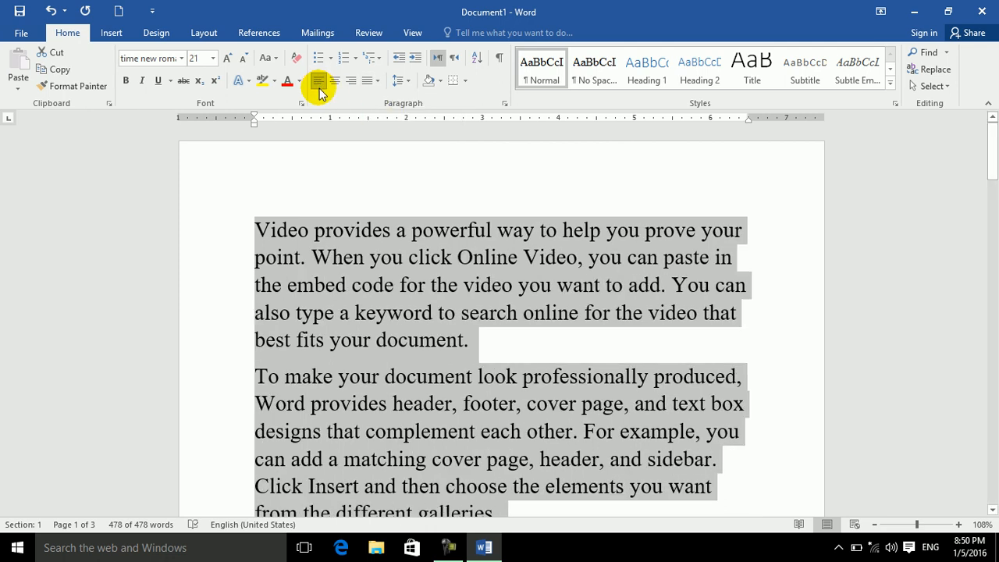
- Arrange the whole text in three columns and reduce its font size to 17
left_click(197, 35)
left_click(138, 91)
left_click(155, 185)
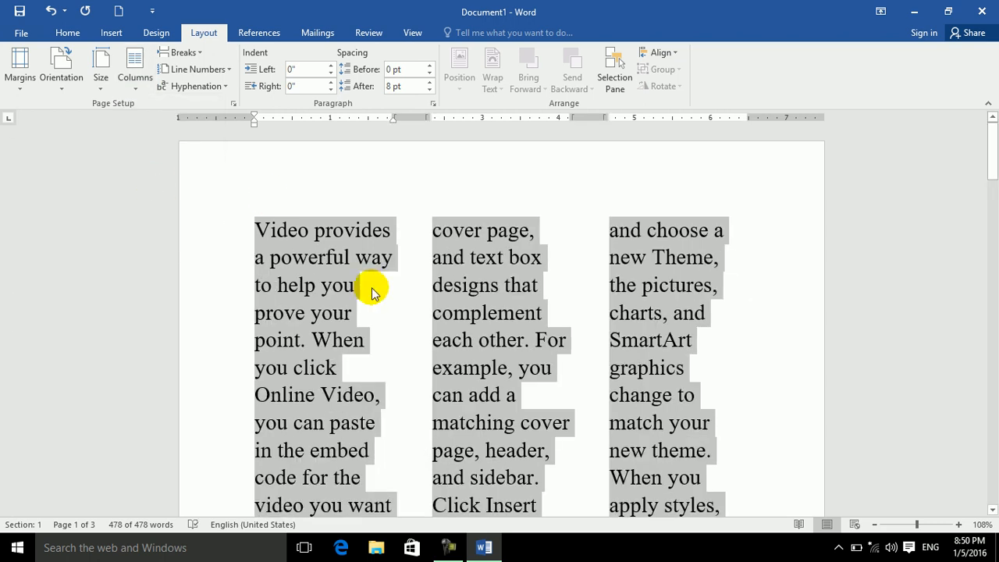
key("ctrl+bracketleft")
key("ctrl+bracketleft")
key("ctrl+bracketleft")
key("ctrl+bracketleft")
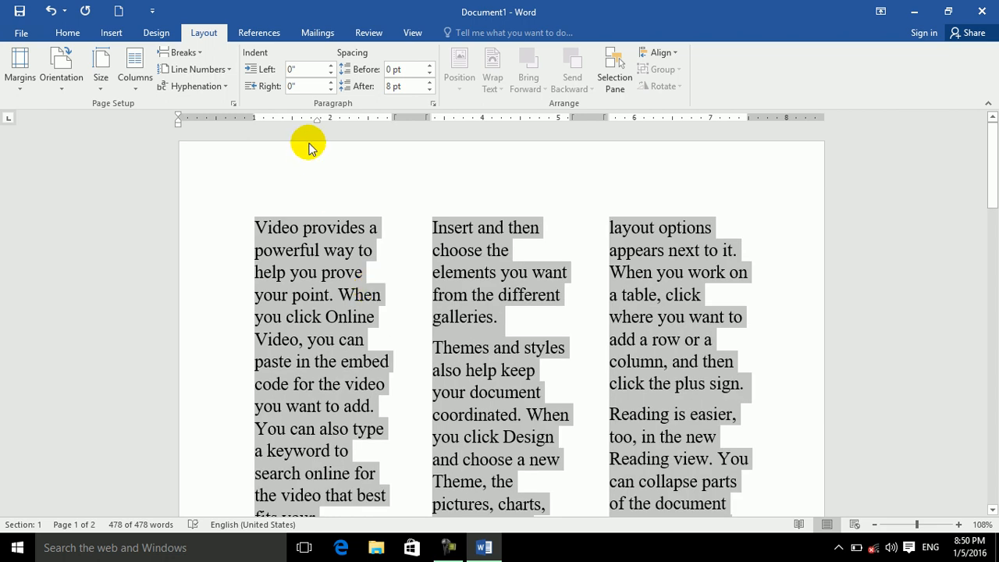
- Try Justify, Justify High, Justify Medium and Justify Low on the three-column text, ending with left alignment
left_click(68, 33)
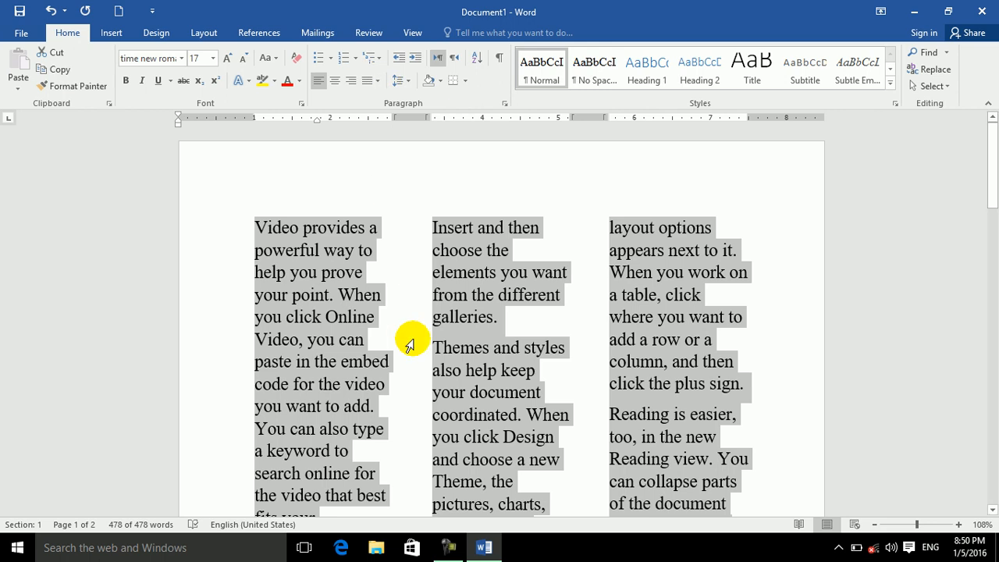
key("ctrl+j")
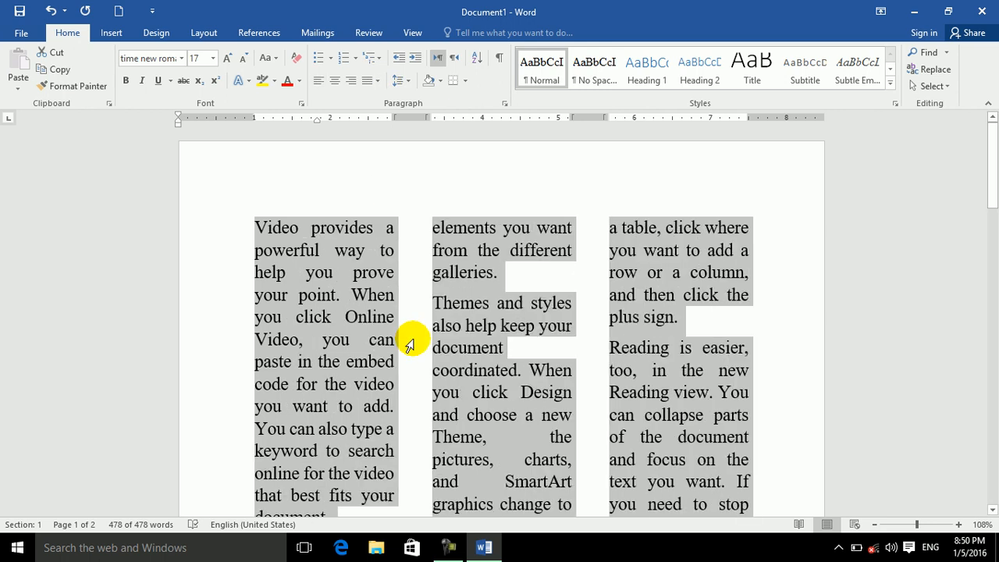
left_click(376, 80)
left_click(383, 152)
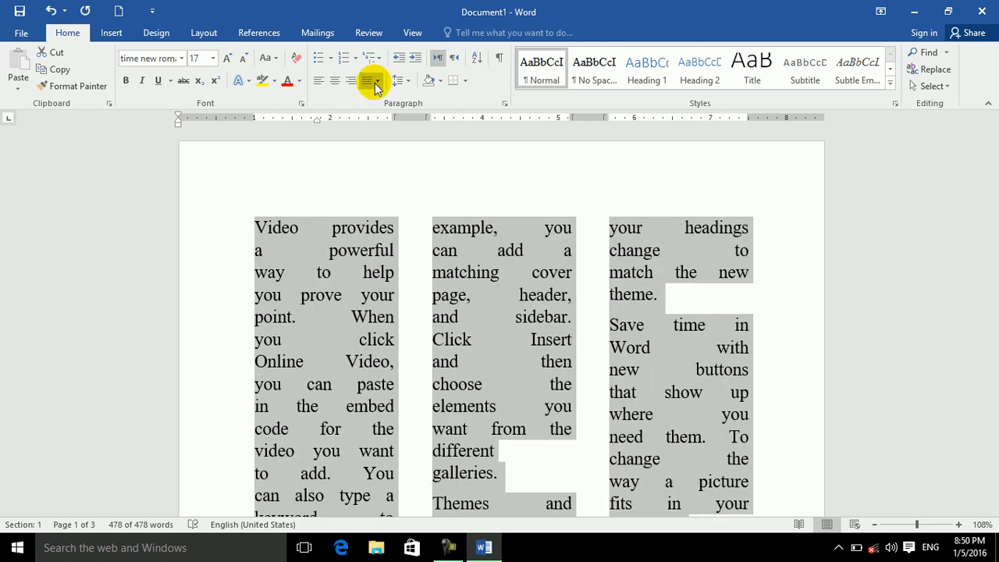
left_click(377, 80)
left_click(386, 134)
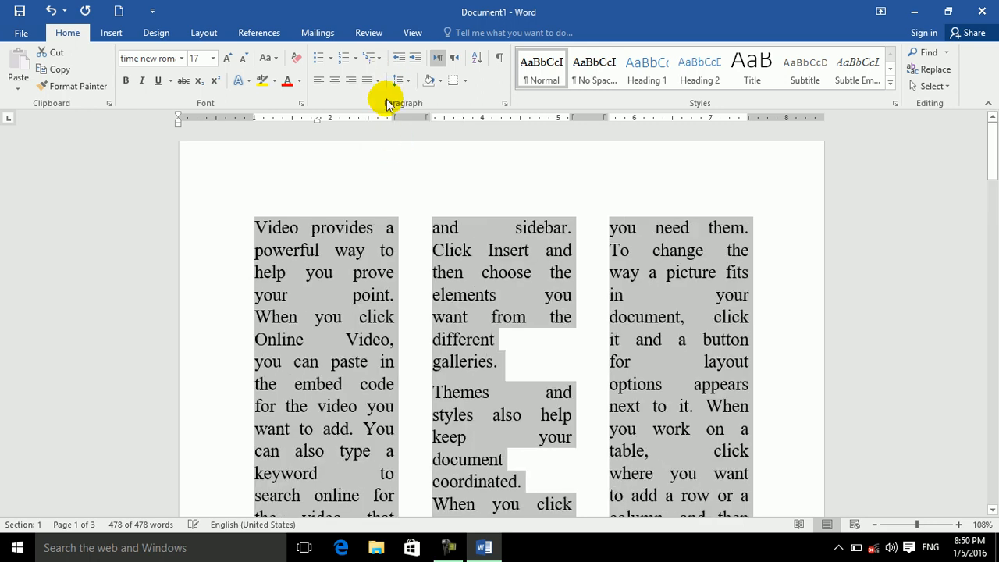
left_click(377, 80)
left_click(383, 116)
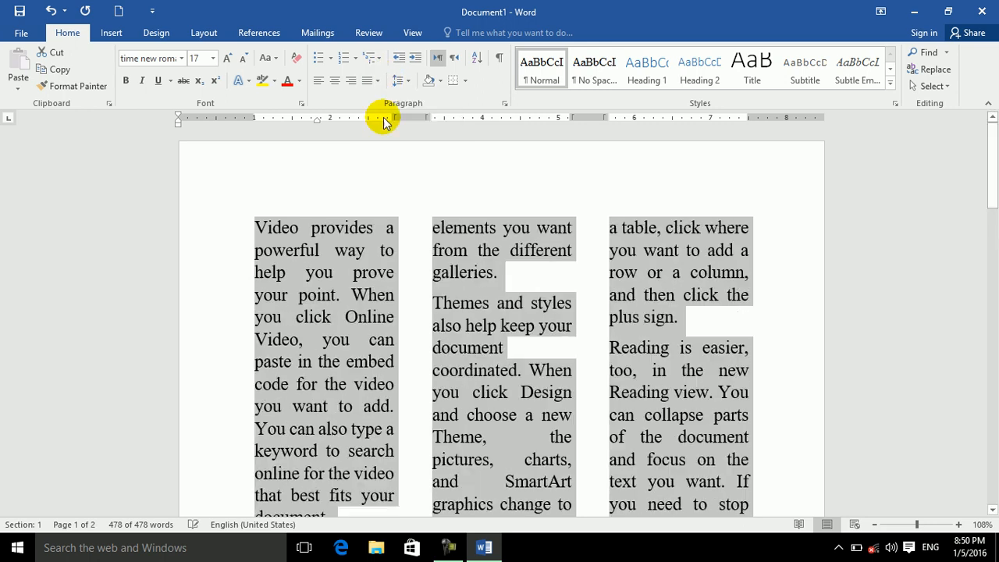
mouse_move(486, 556)
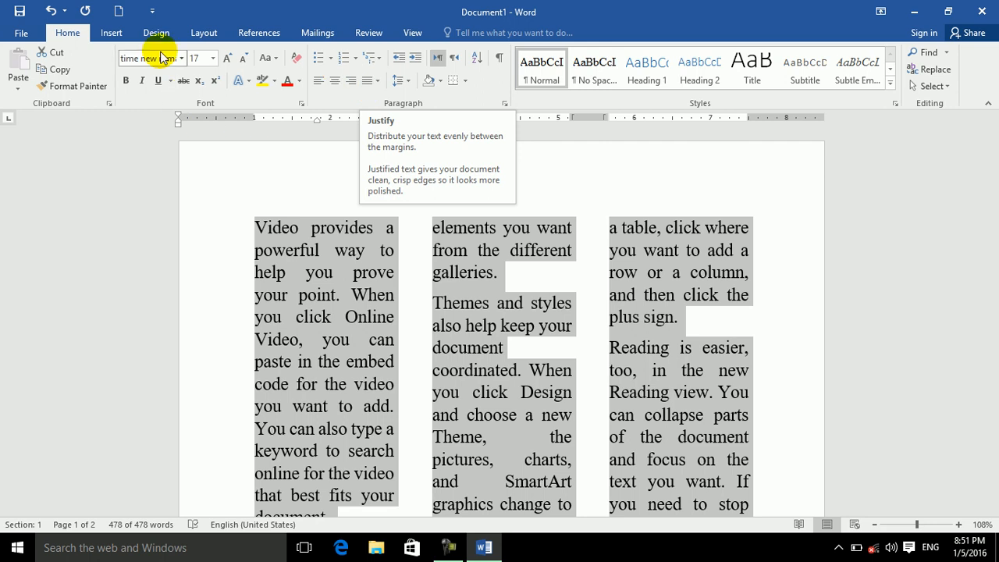
left_click(315, 86)
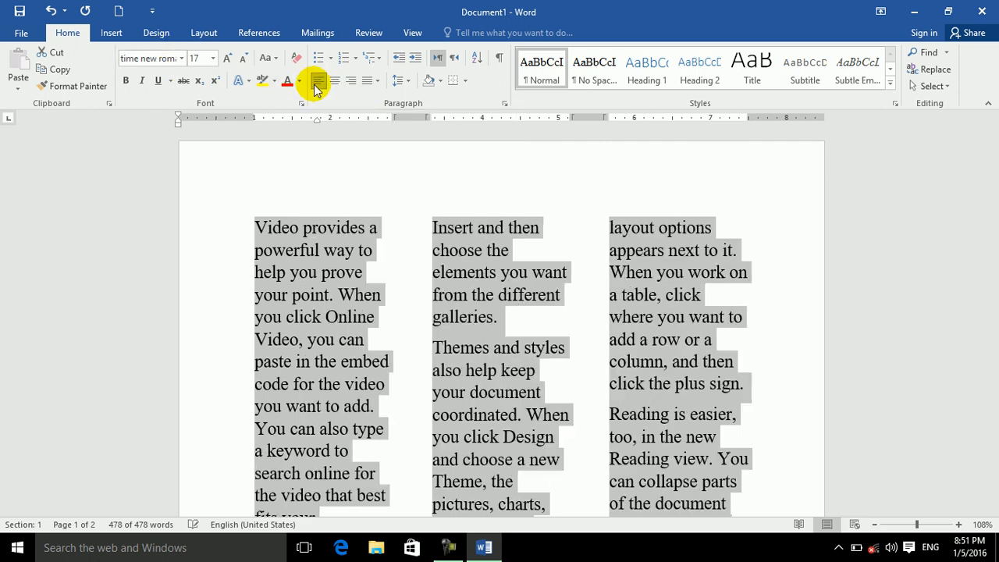
- Return the whole text to a single-column layout and deselect it
left_click(199, 36)
left_click(136, 78)
left_click(148, 113)
left_click(447, 292)
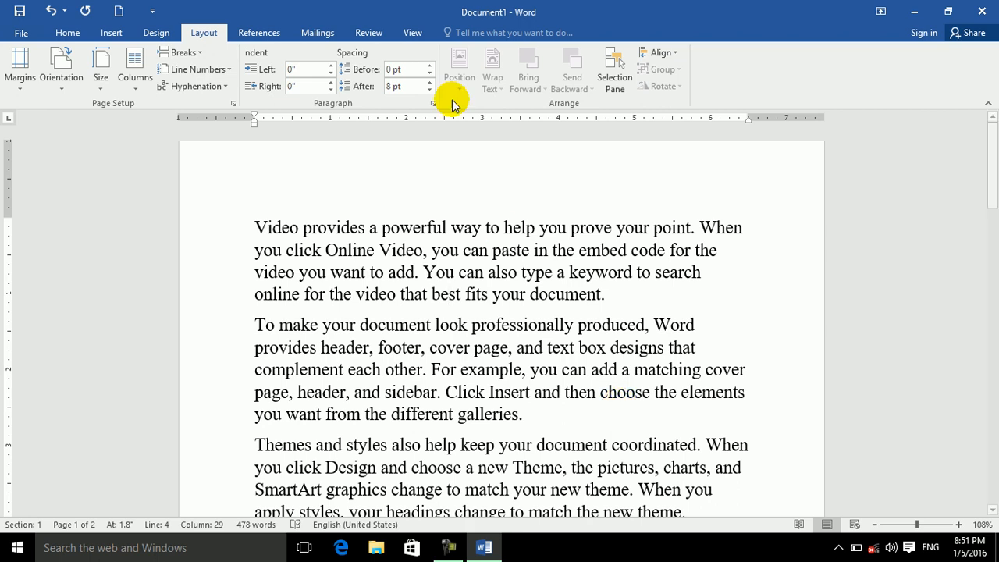
- Try center and right alignment on the first paragraph, ending with Justify Low
left_click(72, 31)
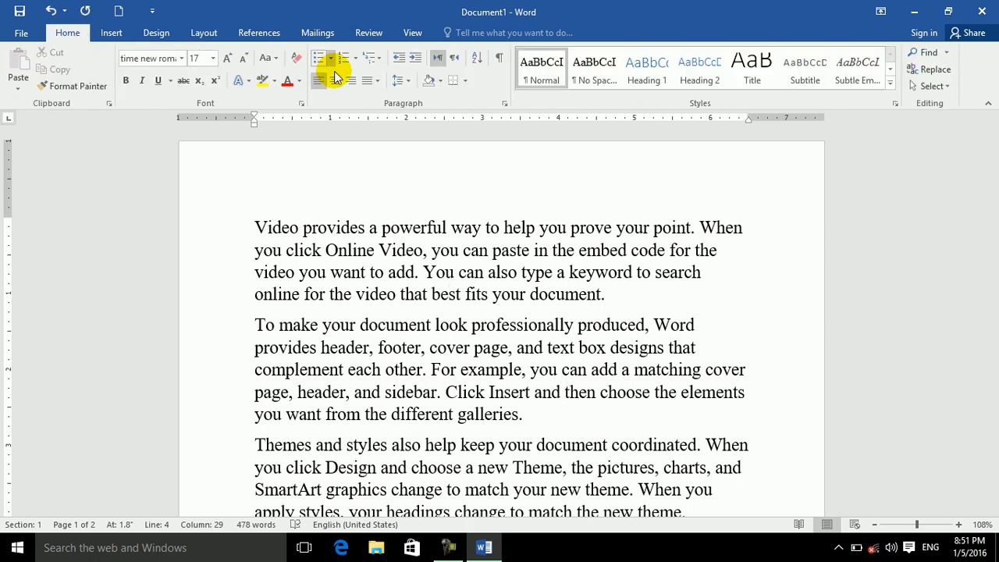
left_click(376, 83)
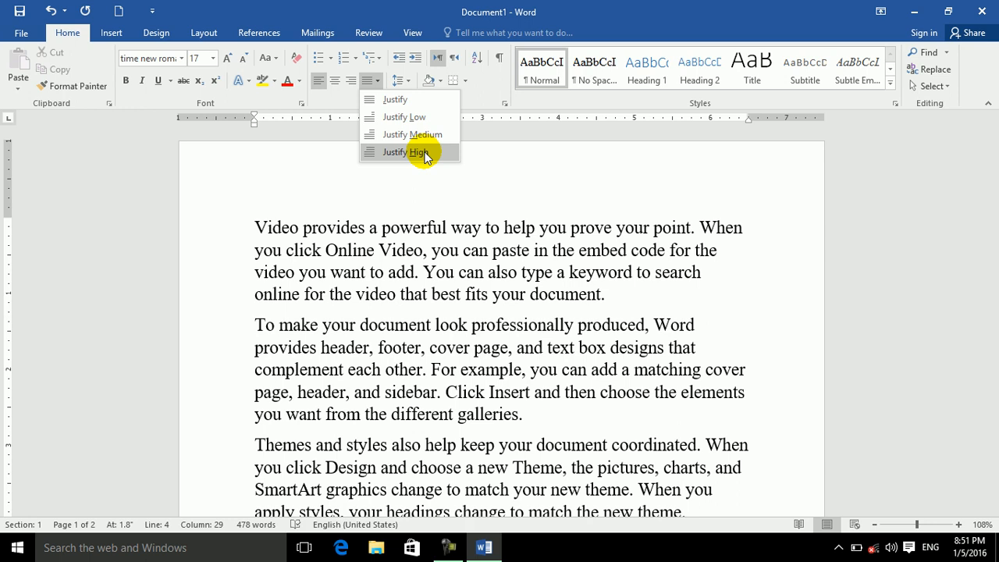
left_click(373, 274)
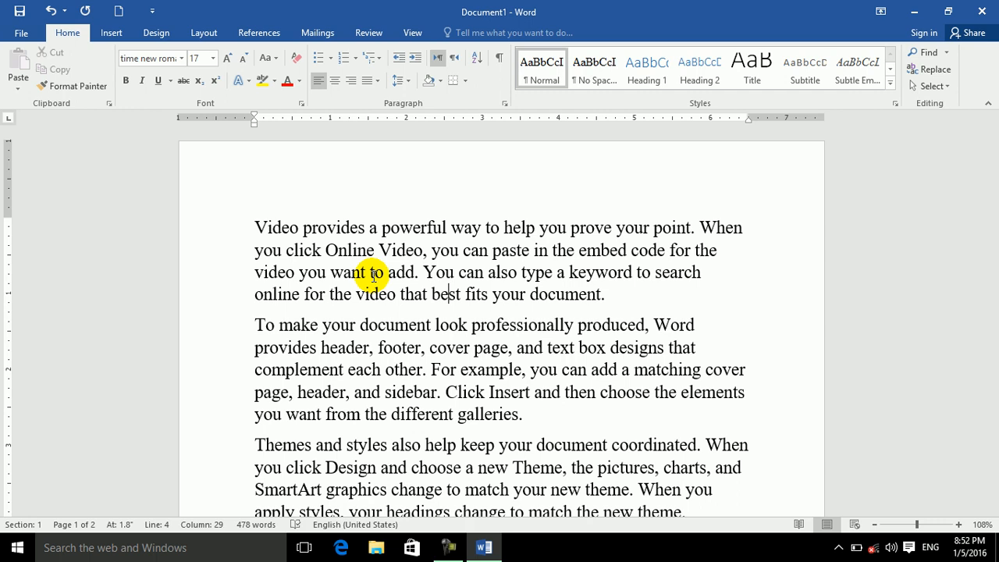
left_click(333, 82)
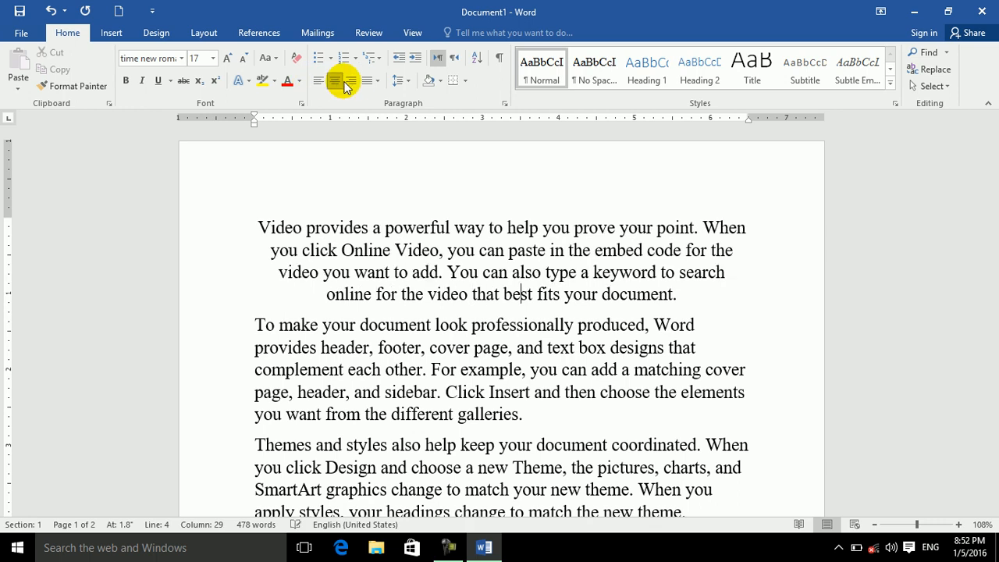
left_click(352, 81)
left_click(377, 81)
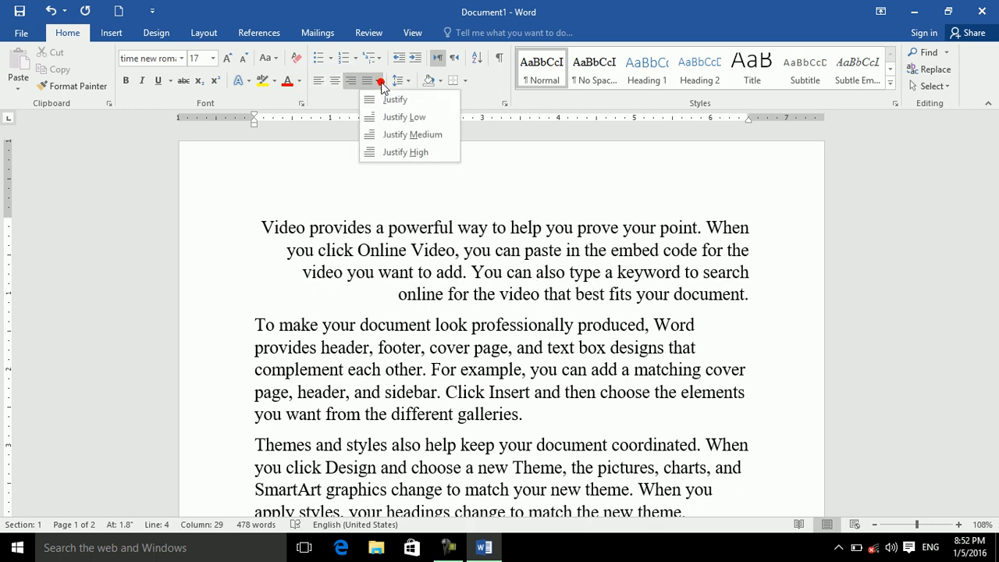
left_click(388, 117)
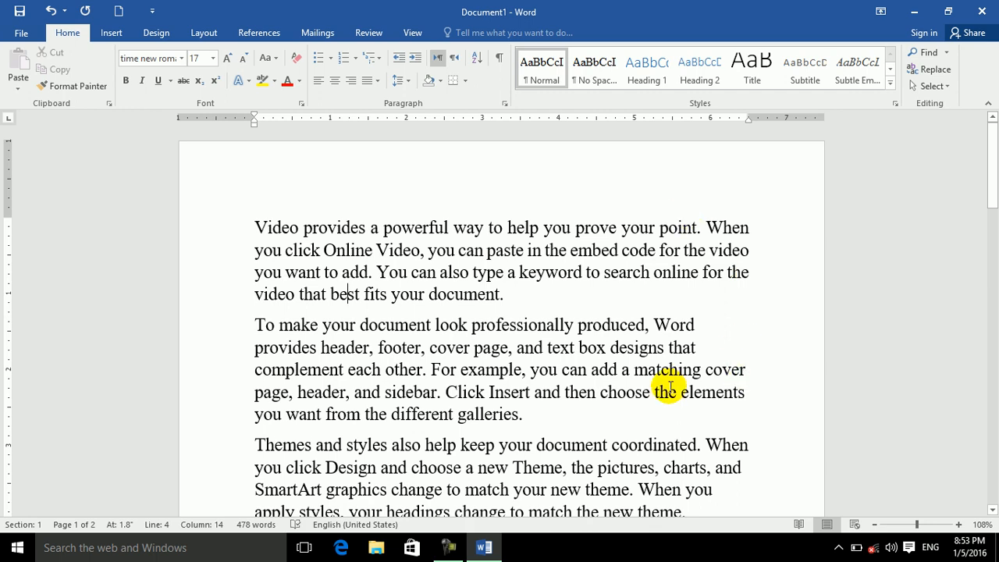
- Clear the document and enter the heading "Bullets:" at font size 29, followed by a new line
key("ctrl+a")
key("Delete")
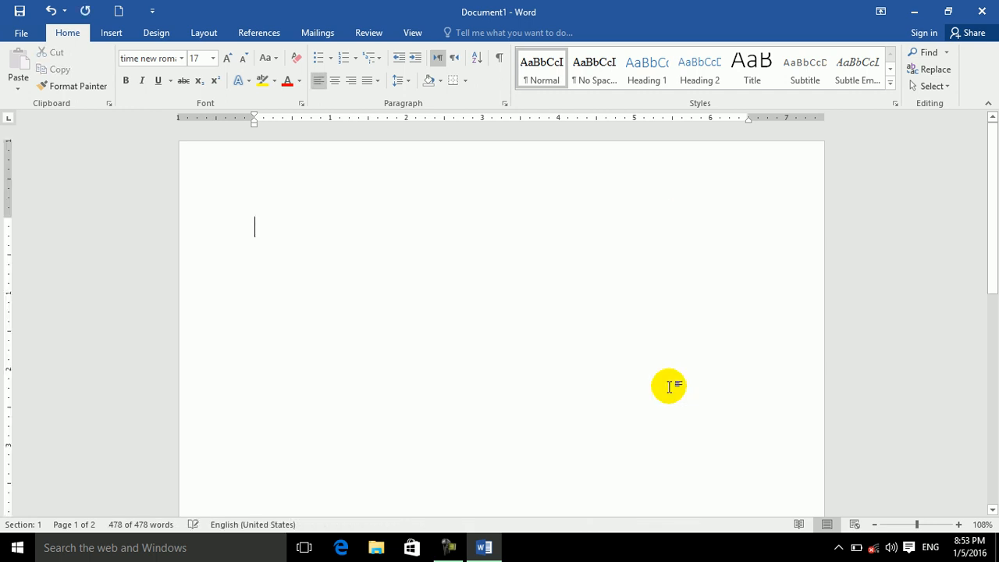
left_click(331, 58)
left_click(270, 281)
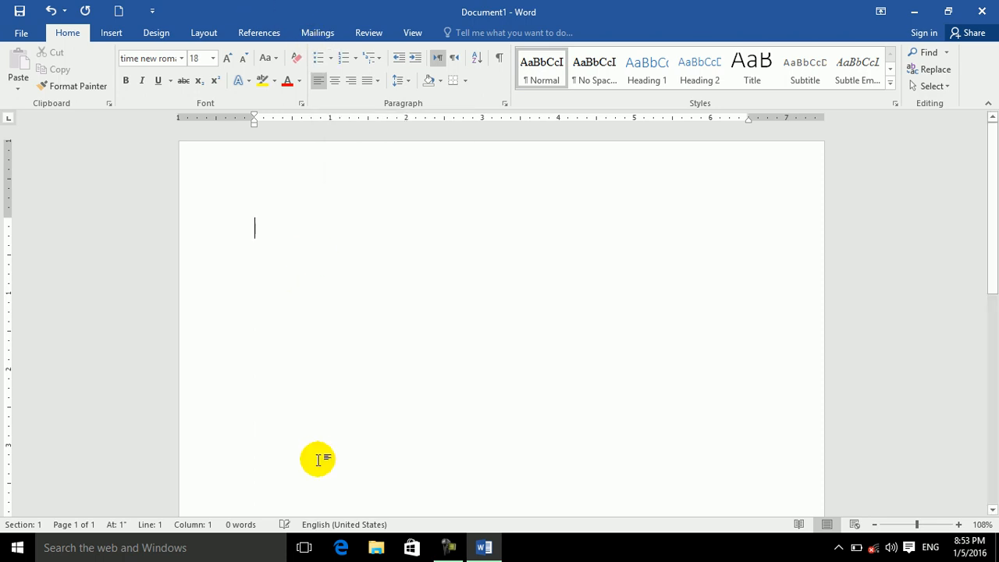
type("bulle")
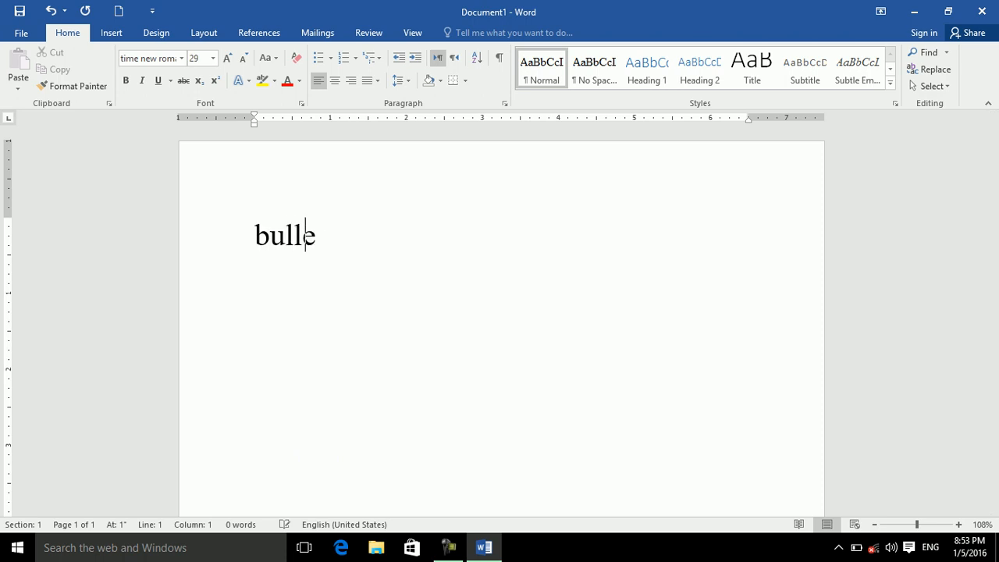
type("ts:")
key("Return")
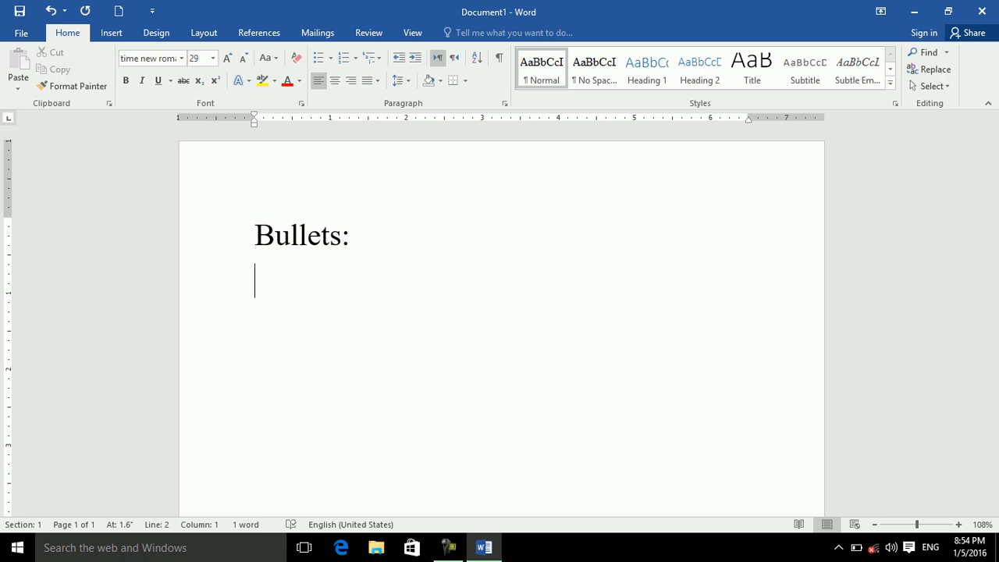
- Start a bulleted list below the "Bullets:" heading and fill the first bullet with several lines of filler text
left_click(319, 457)
key("ctrl+shift+l")
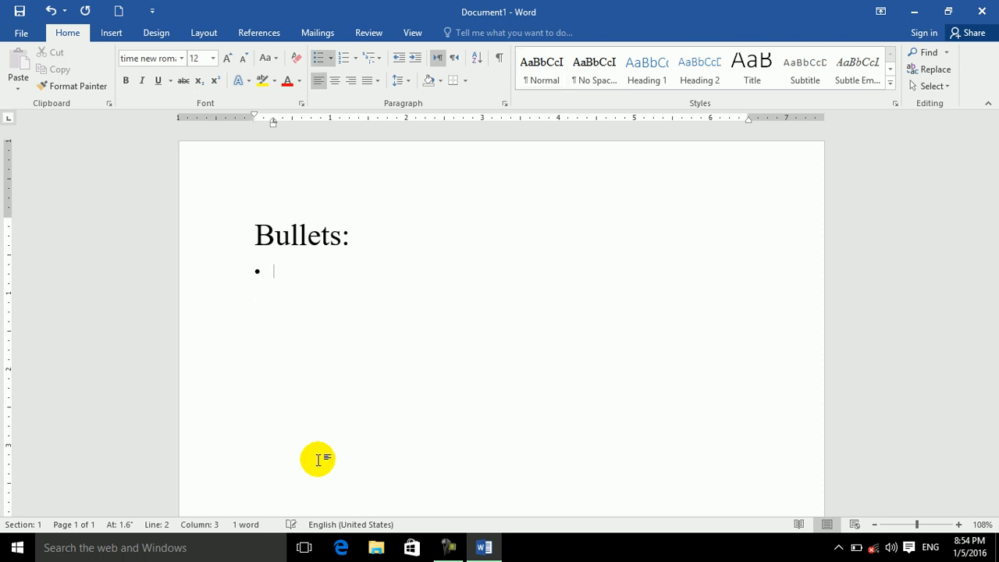
type("Ertyuioo;'r54tr tyr")
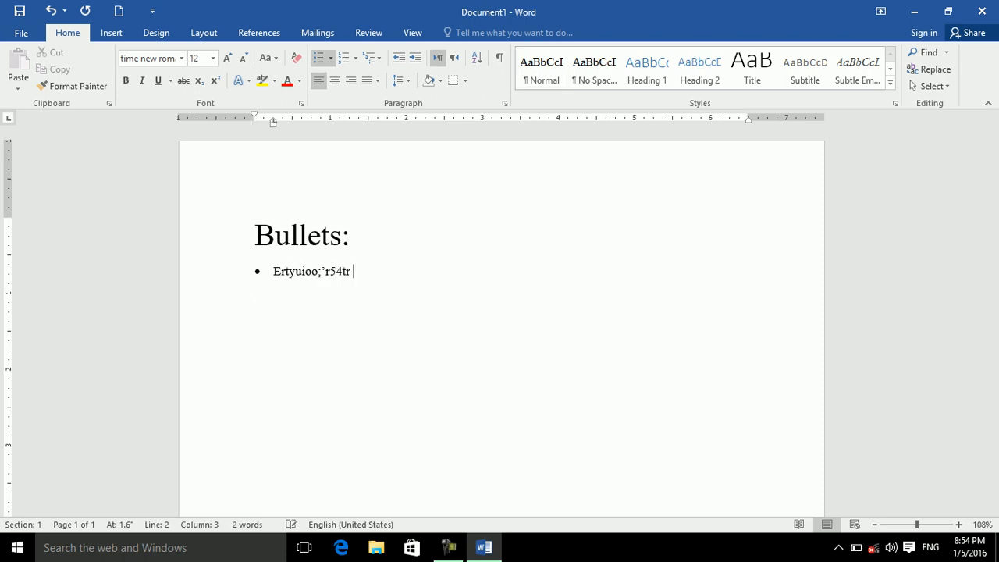
type("ttytryrtyrt yrty rt")
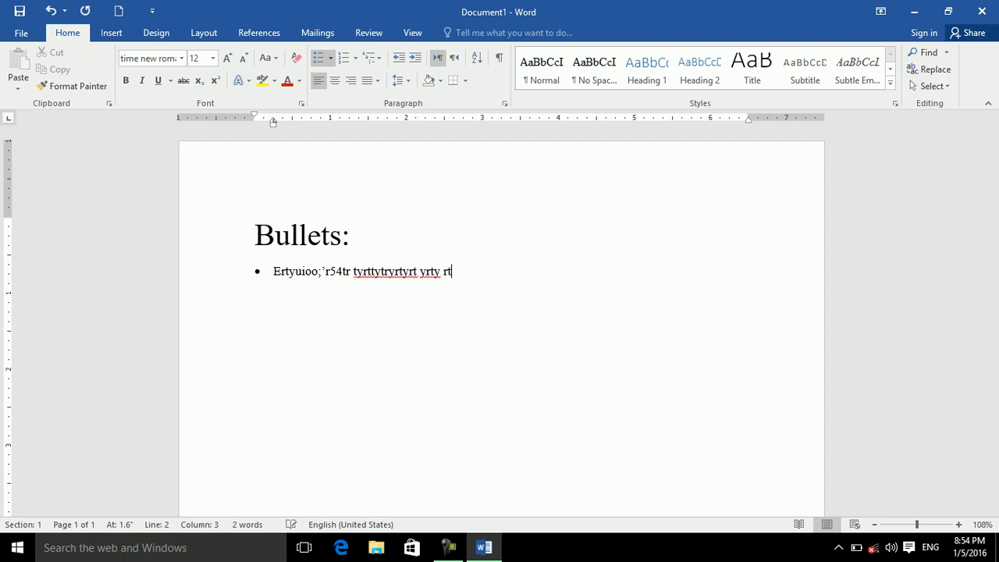
type("yrt yrt y rt yrtyrtyrty")
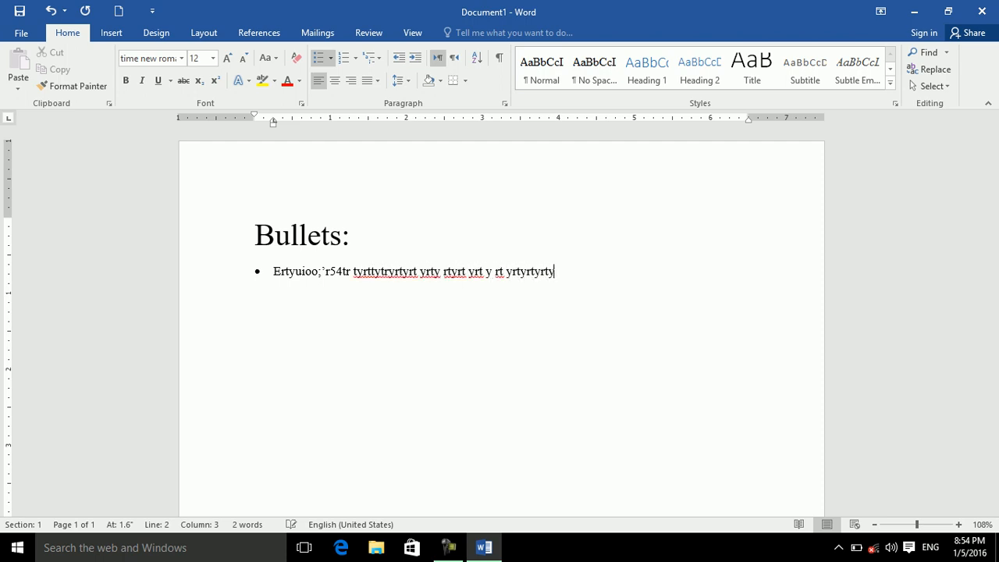
type("rtry")
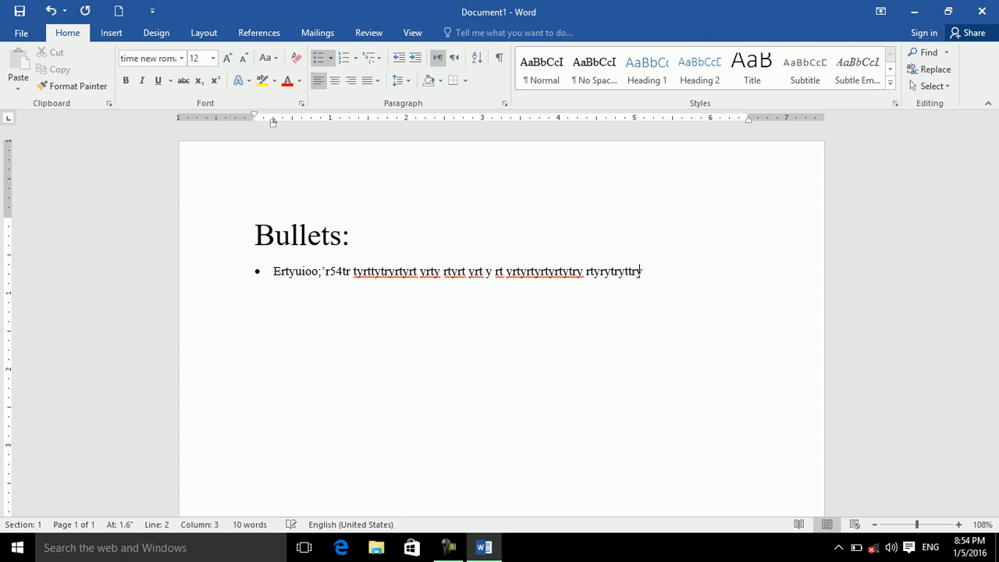
type(" rtyrytrytttry r yerterterter te")
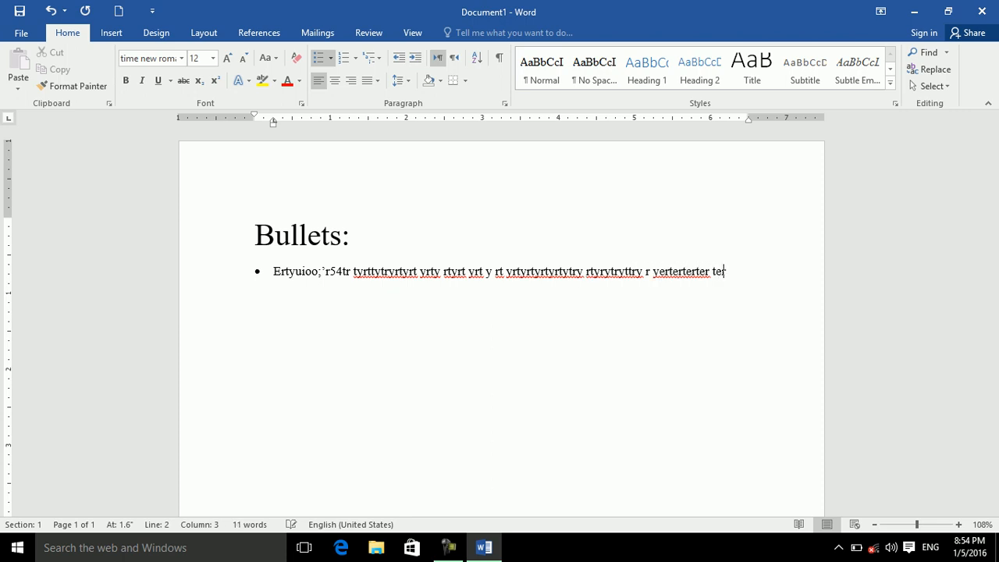
type("rtertertert ertrgdfgd")
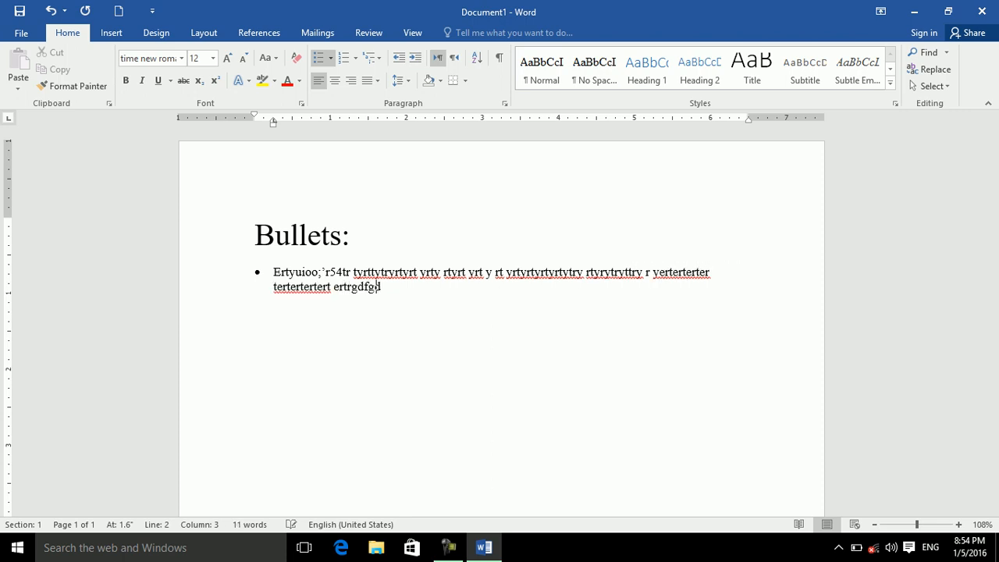
type("fgerterterterterterterterterterter")
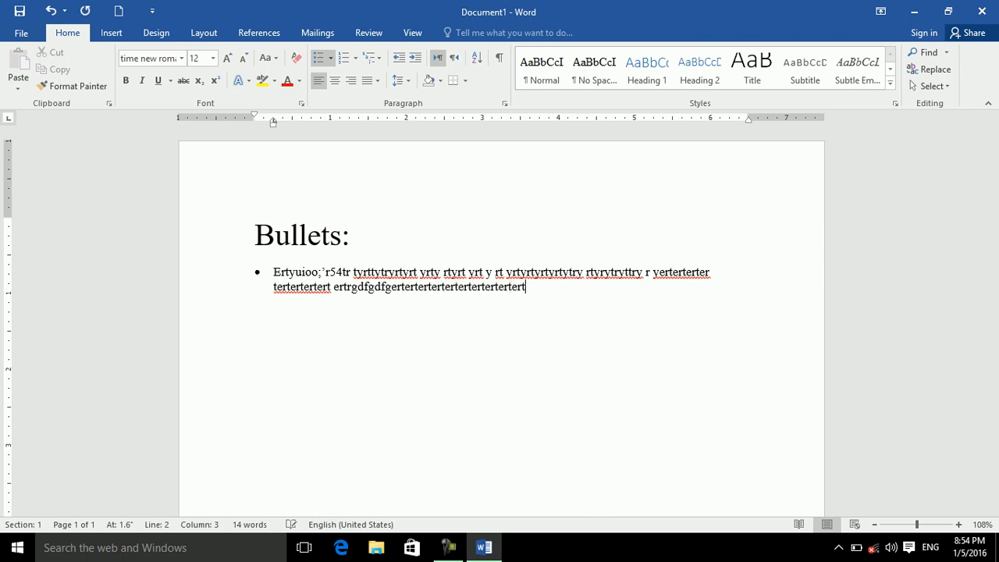
type("tertertertererertertrt")
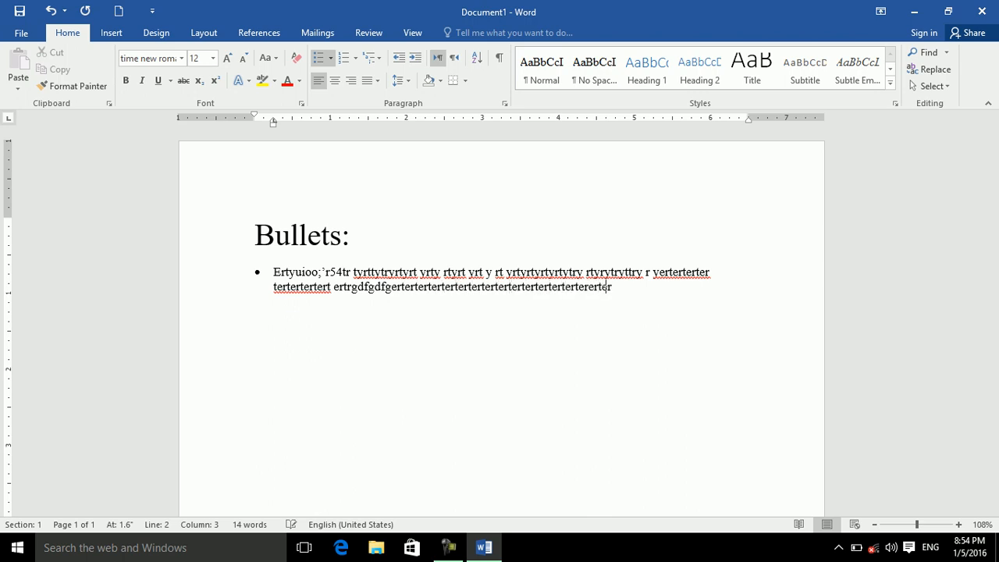
type("ertertrteterterter")
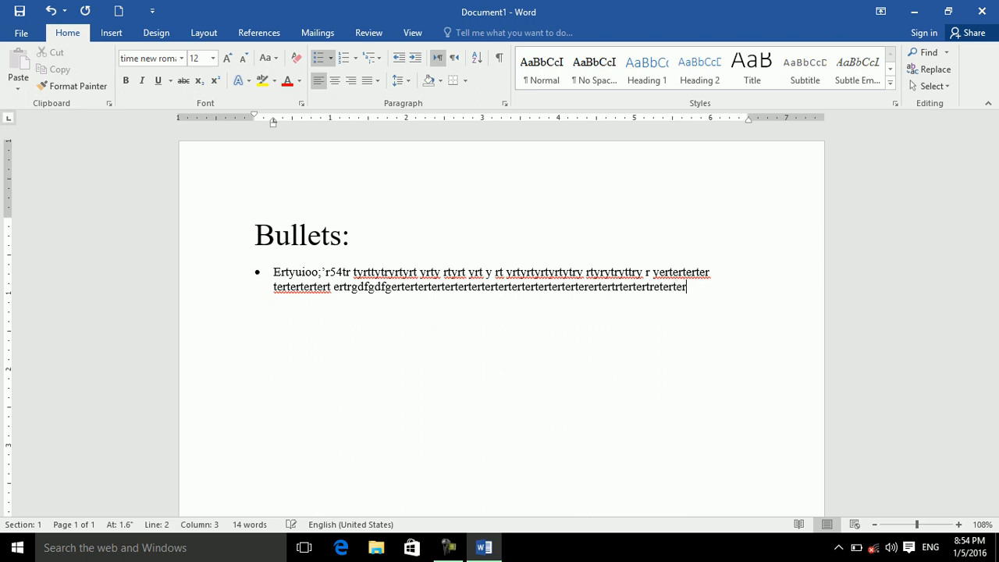
type("terterterterterterterterte")
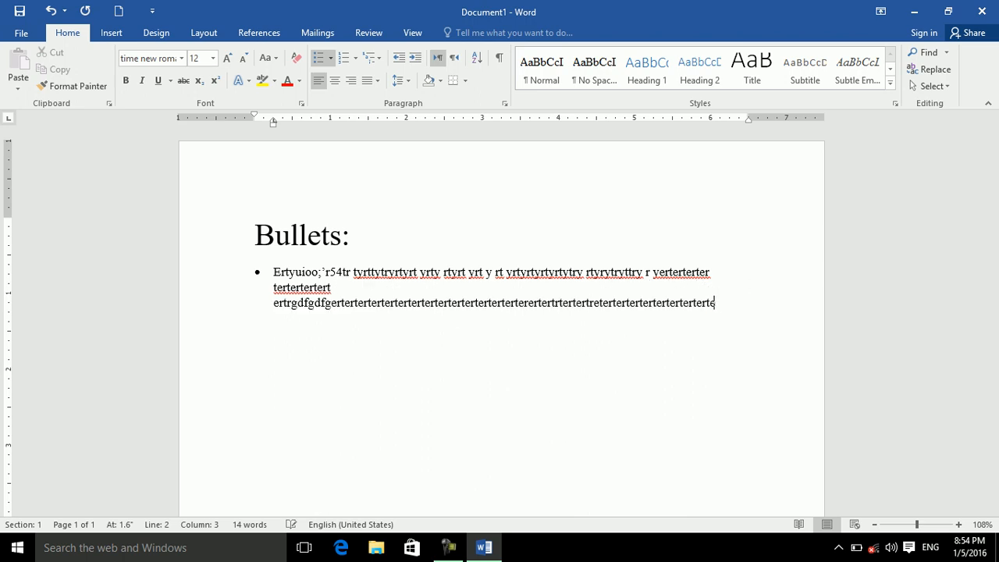
type("r")
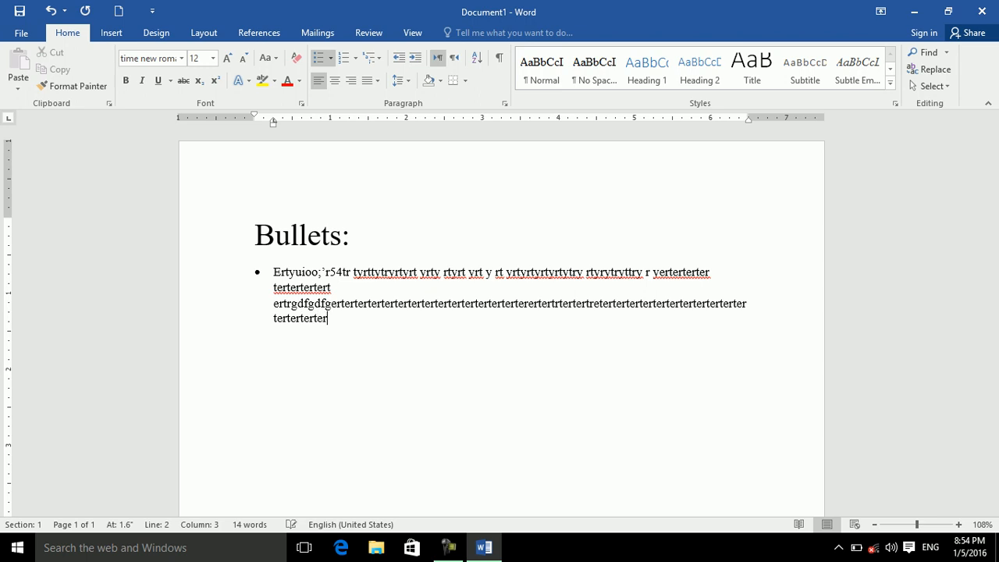
type(" tertertertertert")
- Add a second bullet reading "Fgfdg dfs gdfgdfg" and a third bullet reading "Ctrl + shift"
key("Return")
type("Fgfdg dfs")
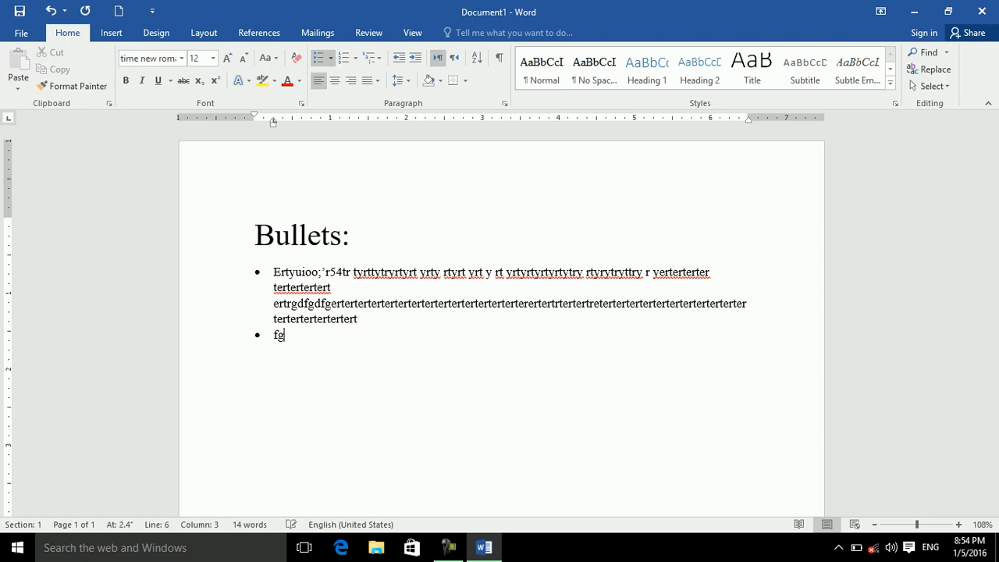
type(" gdfgdfg")
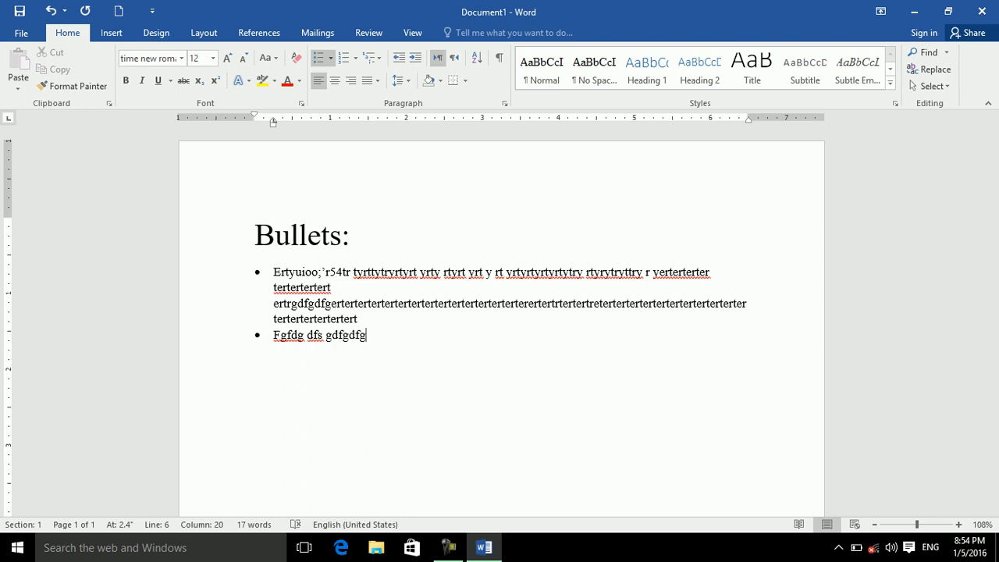
key("Return")
type("Ctrl ")
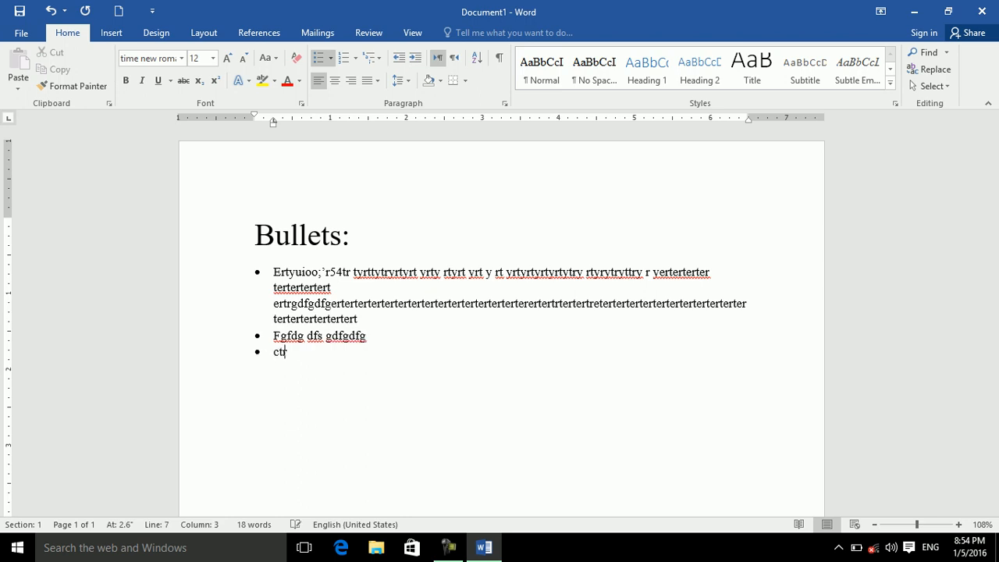
type("+ shift")
- Clear the whole document and generate sample paragraphs with =rand()
key("ctrl+a")
key("Delete")
key("BackSpace")
type("=rand(")
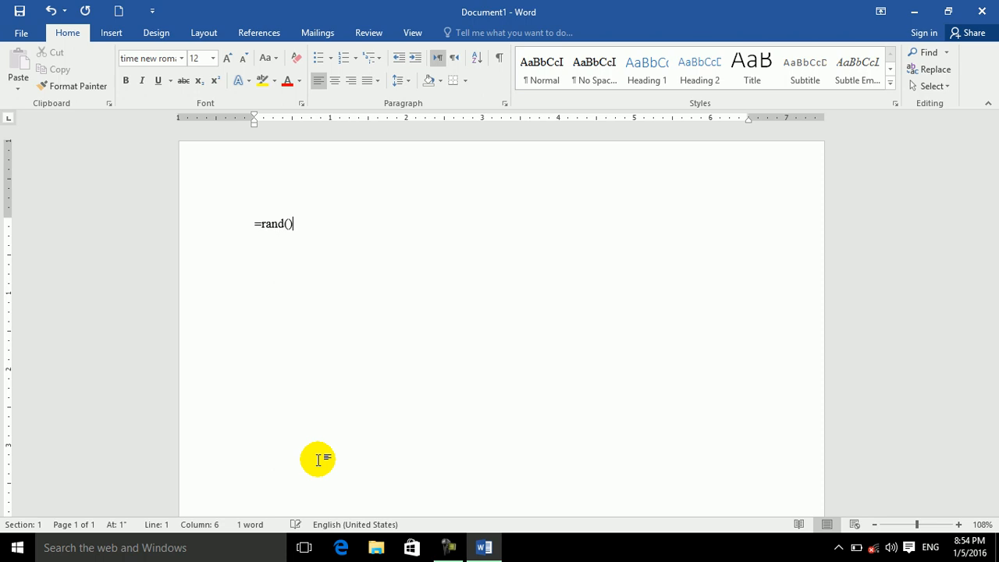
type(")")
key("Return")
- Apply the red curved-arrow bullet from the Bullet Library to all the sample paragraphs
key("ctrl+a")
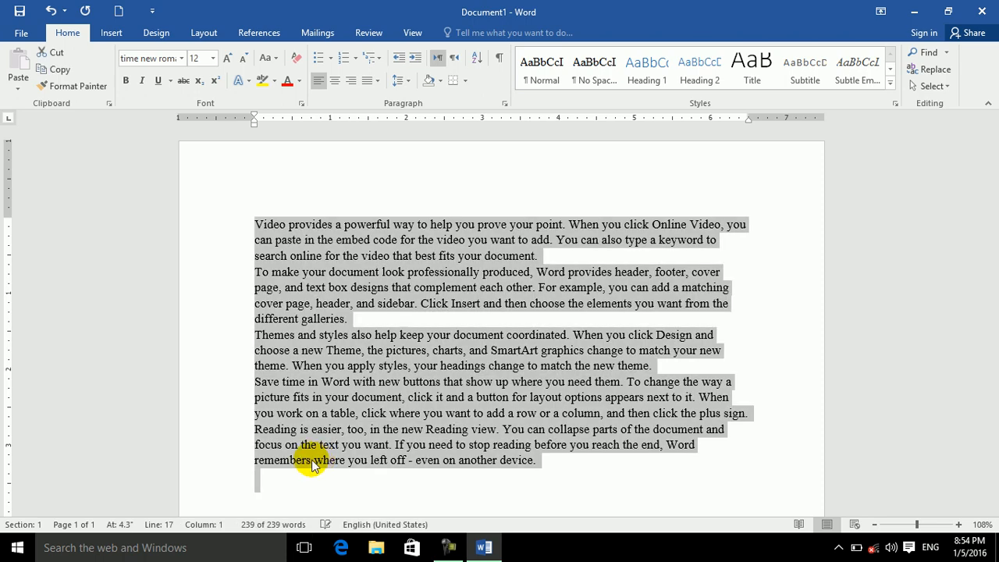
left_click(331, 57)
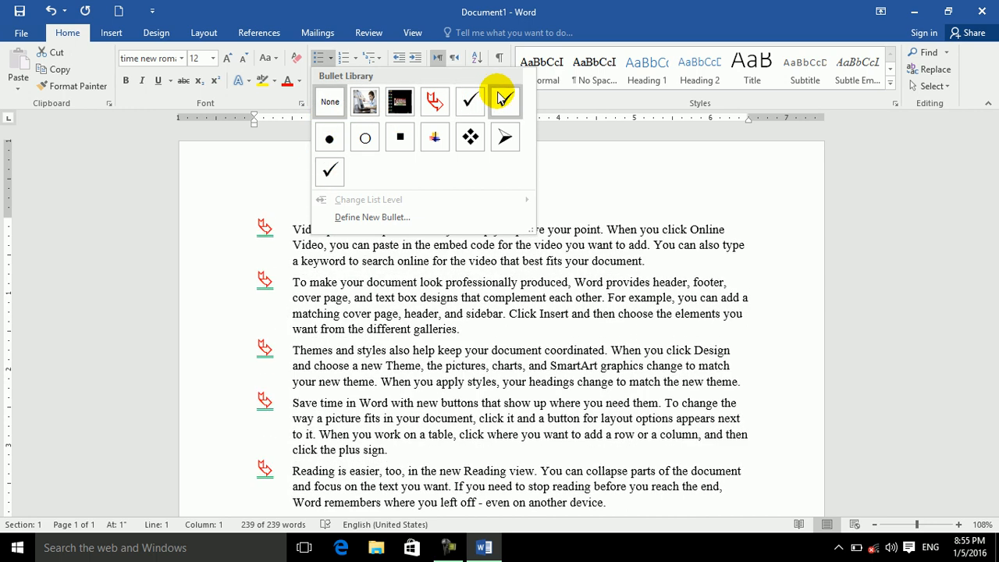
left_click(433, 103)
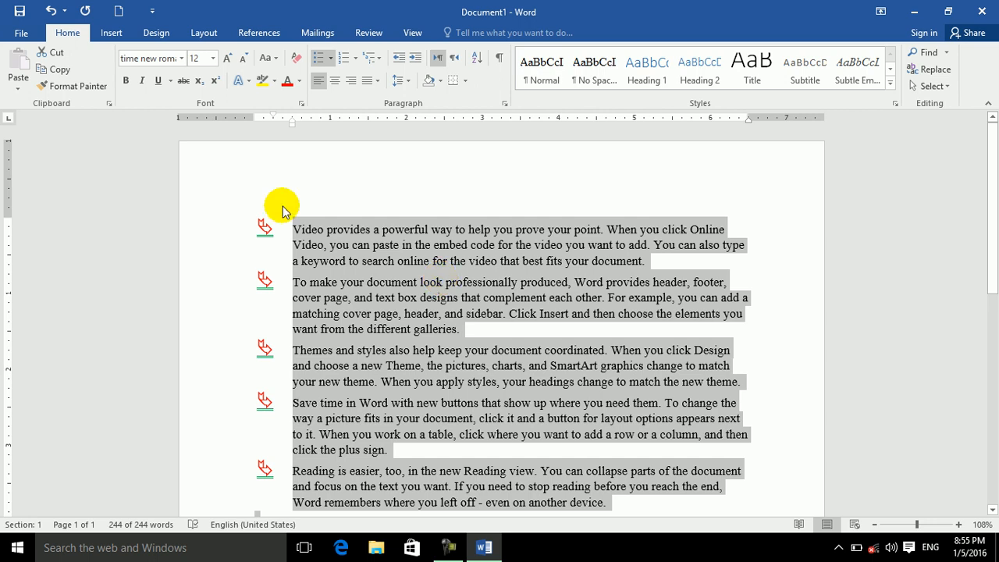
- Select the list's bullet symbols and enlarge them to font size 72
left_click(266, 281)
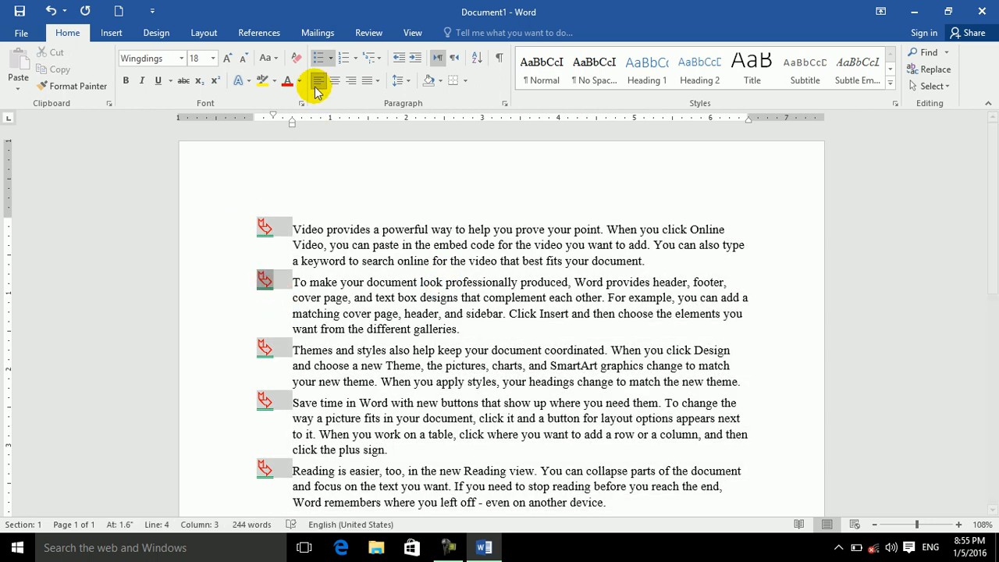
left_click(229, 60)
left_click(229, 60)
left_click(229, 60)
left_click(229, 60)
left_click(228, 60)
left_click(228, 60)
left_click(229, 60)
left_click(228, 60)
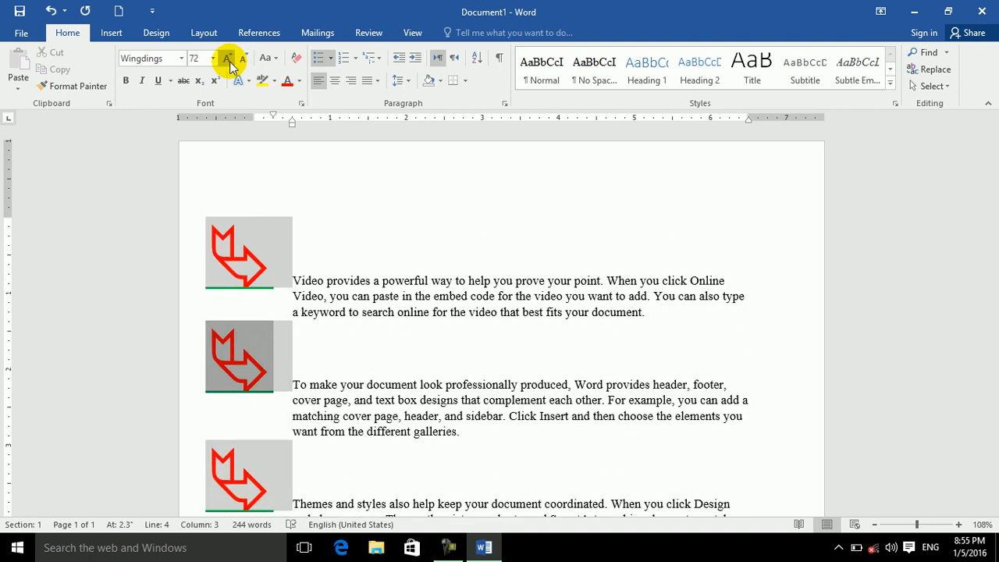
- Shrink the selected bullet symbols to font size 18
left_click(243, 61)
left_click(244, 60)
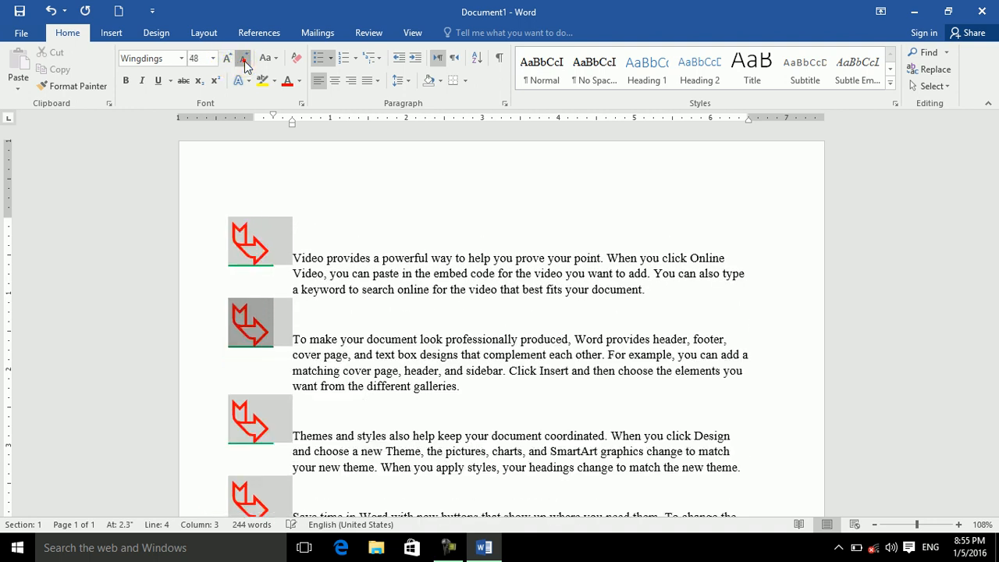
left_click(243, 61)
left_click(244, 61)
left_click(243, 60)
left_click(243, 63)
left_click(243, 63)
left_click(243, 63)
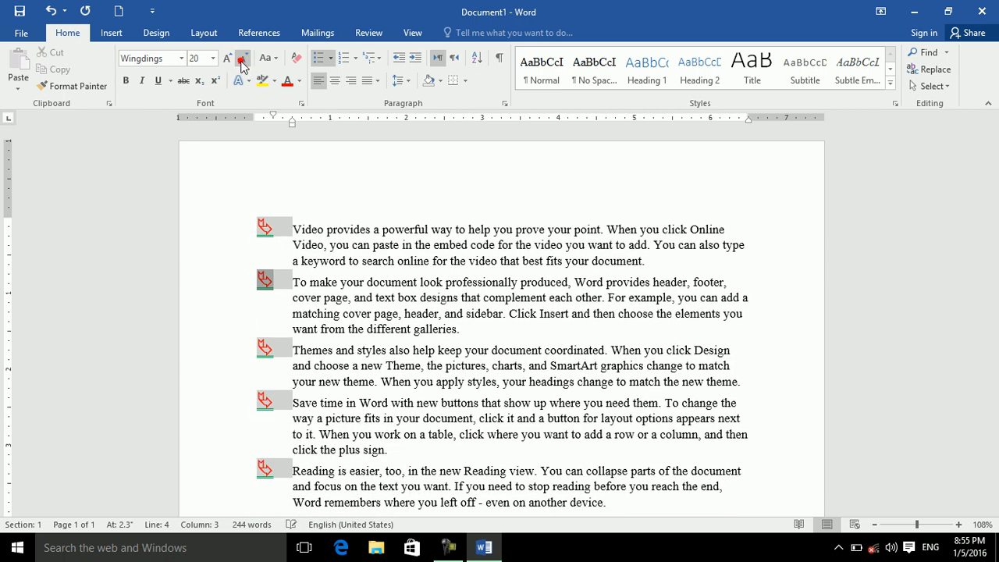
- Preview other Bullet Library styles on the list without applying one
left_click(330, 59)
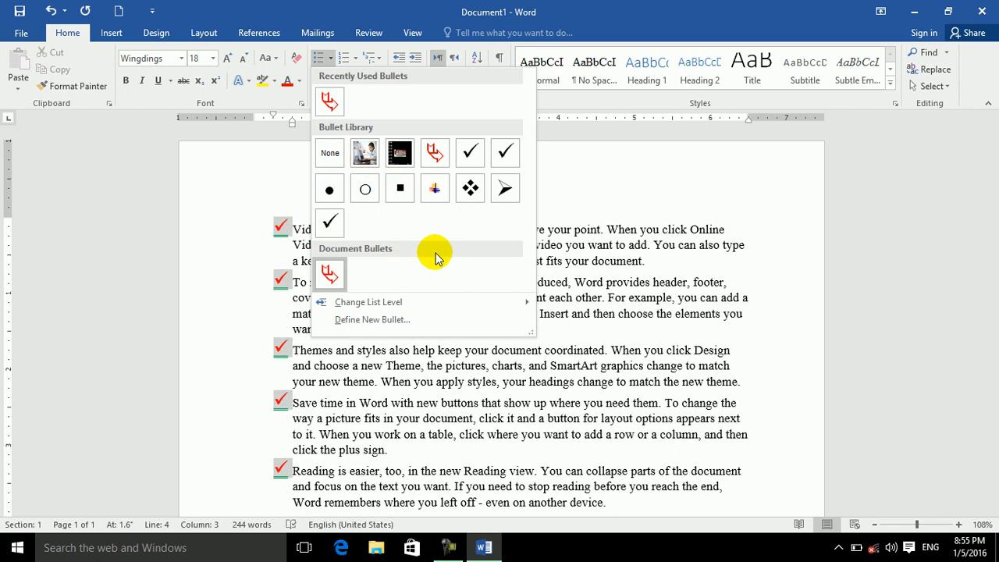
left_click(613, 208)
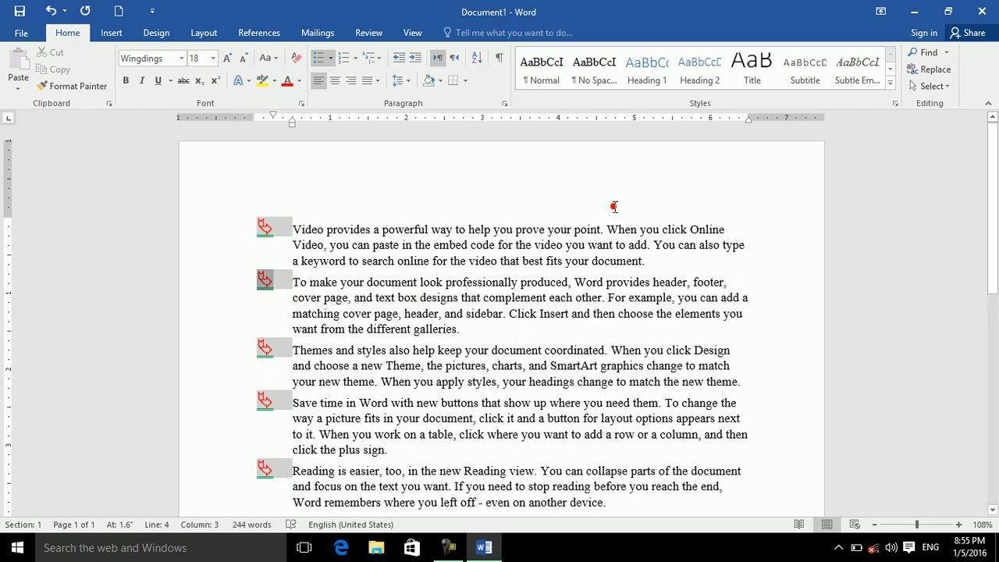
- Change the last paragraph, starting "Reading is easier", to the third list level with a square bullet
left_click(613, 503)
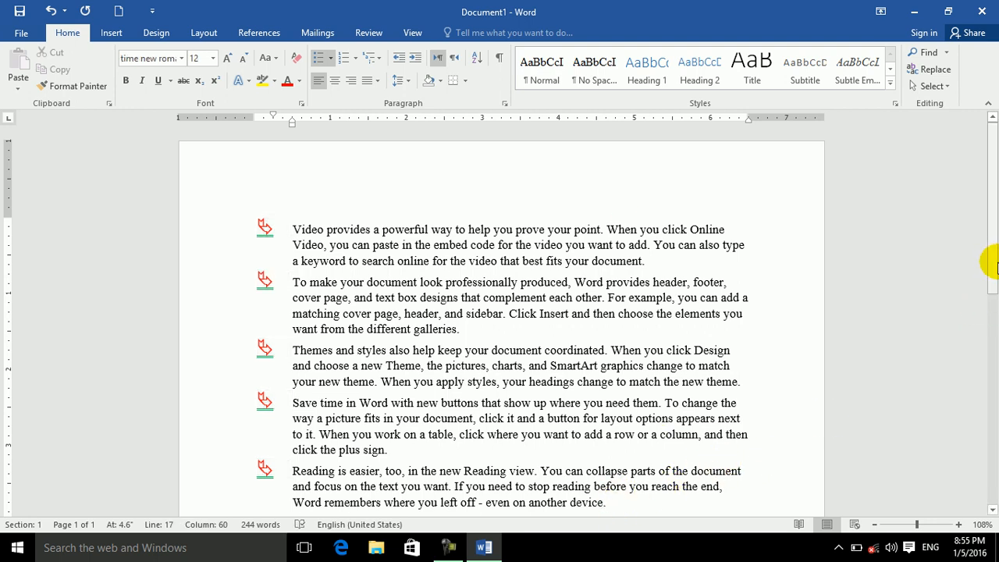
scroll(991, 270, "down", 2)
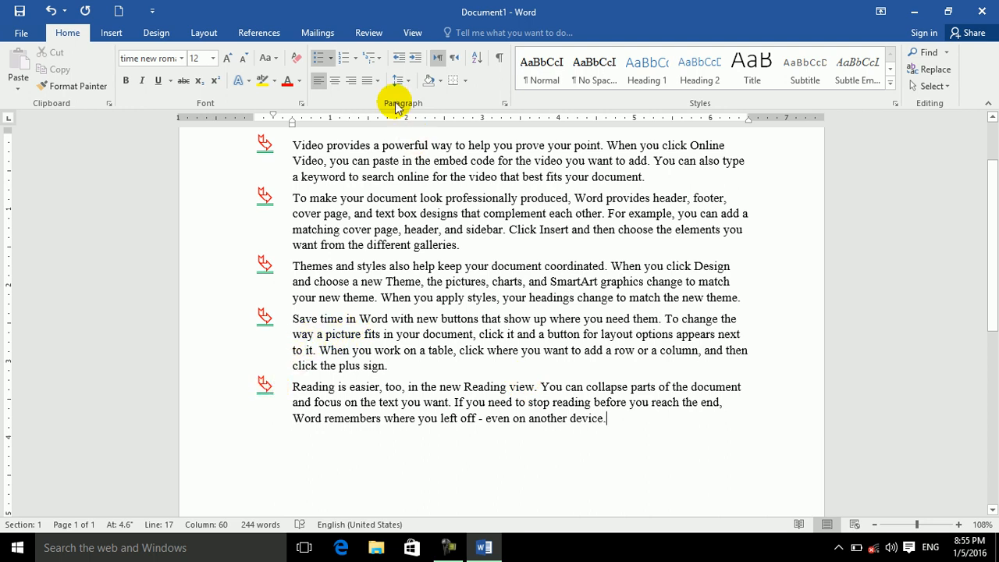
left_click(331, 58)
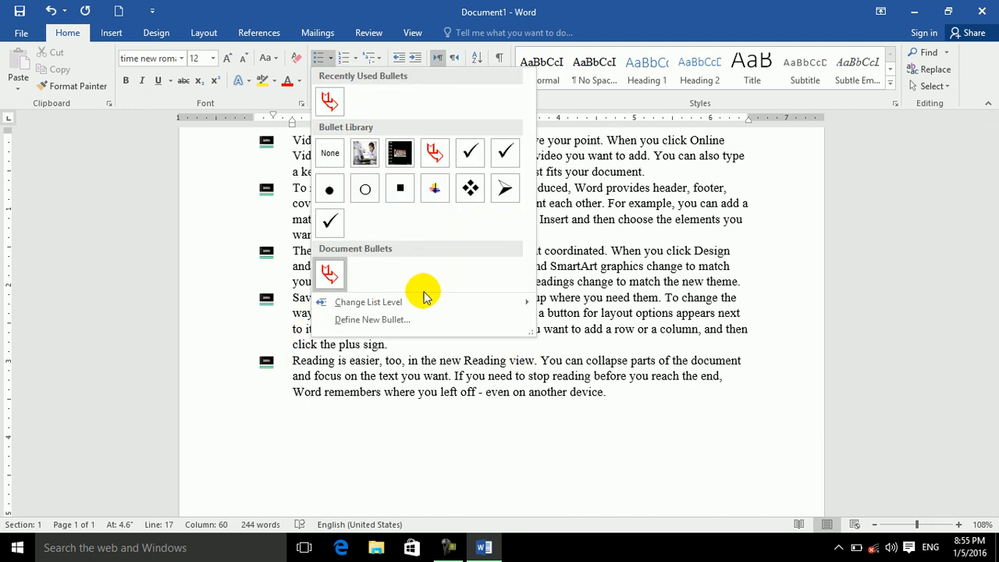
mouse_move(486, 301)
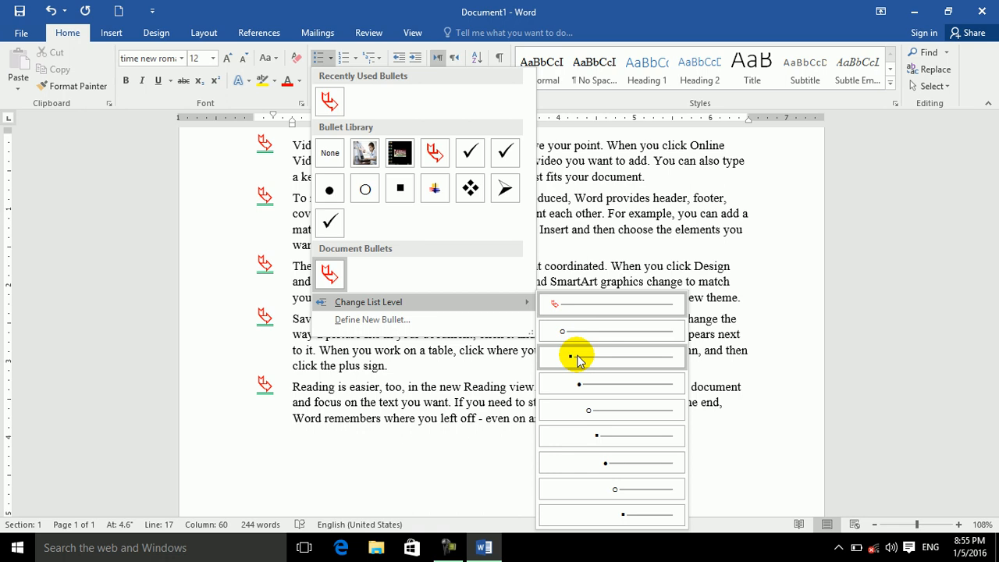
left_click(570, 356)
- Append "sdfsdf" to the last paragraph and add the third-level bullets "Sdf sd", "Fsdfsdzf", "Sd fsdf" and "Dsf sdf"
type("sdf")
key("Return")
type("Sdf sd")
key("Return")
type("Fsdfsdzf")
key("Return")
type("Sd  fsdf")
key("Return")
type("Dsf sdf")
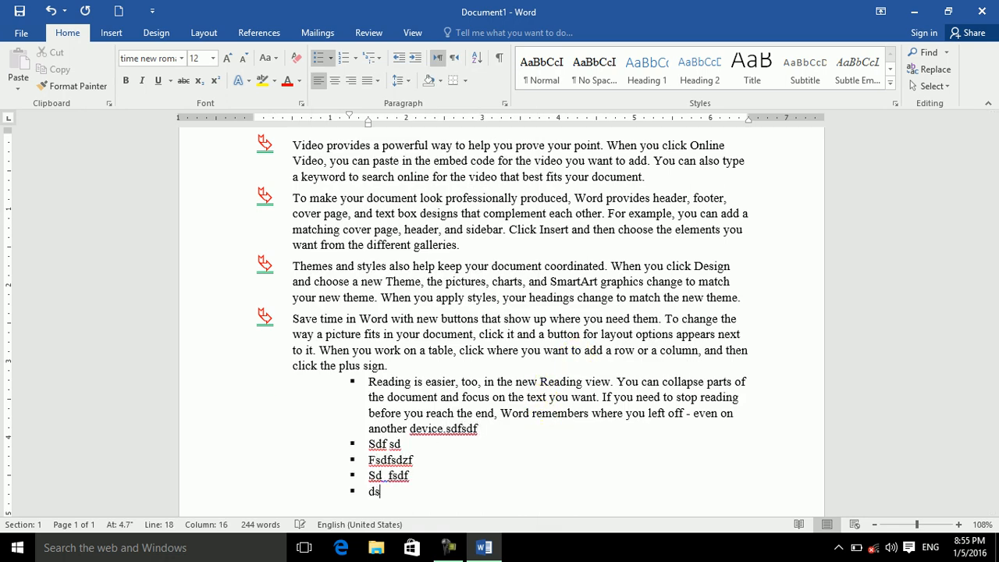
- Add four second-level bullets with hollow circles: "Ds fsdfsdf", "Sdfsd", "F sdfsdf" and "Dsf sdf"
key("Return")
key("Tab")
type("Ds fsdfsdf")
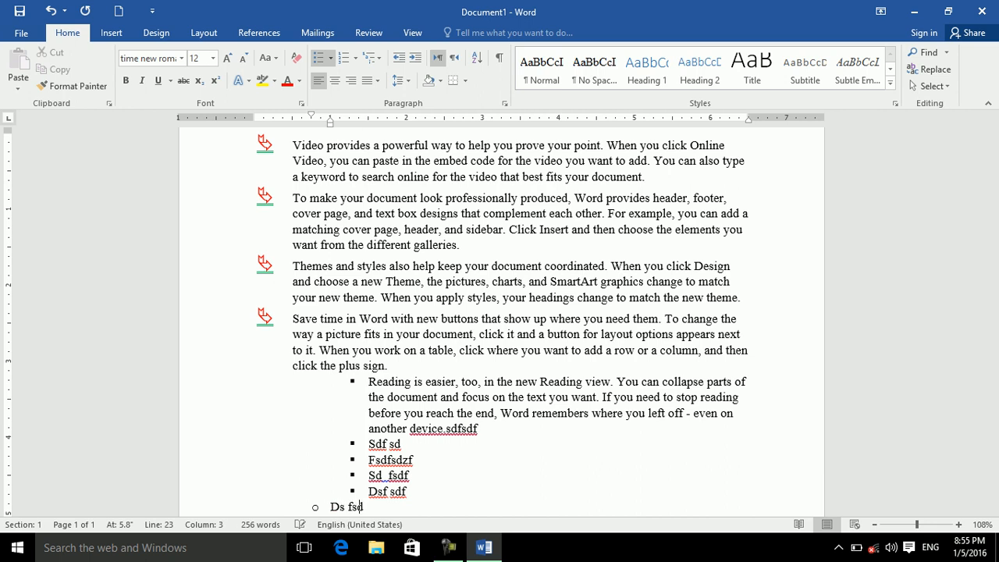
key("Return")
type("Sdfsd")
key("Return")
type("F sdfsdf")
key("Return")
type("Dsf sdf")
- Demote the next bullet four levels and enter "Dgdfgdfg", "Df gd f g", "Dfg df" and "Gdfgdf gdfg" as separate items
key("Return")
key("Tab")
key("Tab")
key("Tab")
key("Tab")
type("Dgdfgdfg")
key("Return")
type("Df gd f g")
key("Return")
type("Dfg df")
key("Return")
type("Gdfgdf gdfg")
- Demote the next bullet three more levels and enter the items "Ergdf gs dfgd", "F gsdg", "D gdfg" and "Dfgdfgdfg"
key("Return")
key("Tab")
key("Tab")
key("Tab")
type("Ergdf gs dfgd")
key("Return")
type("F gsdg")
key("Return")
type("D gdf")
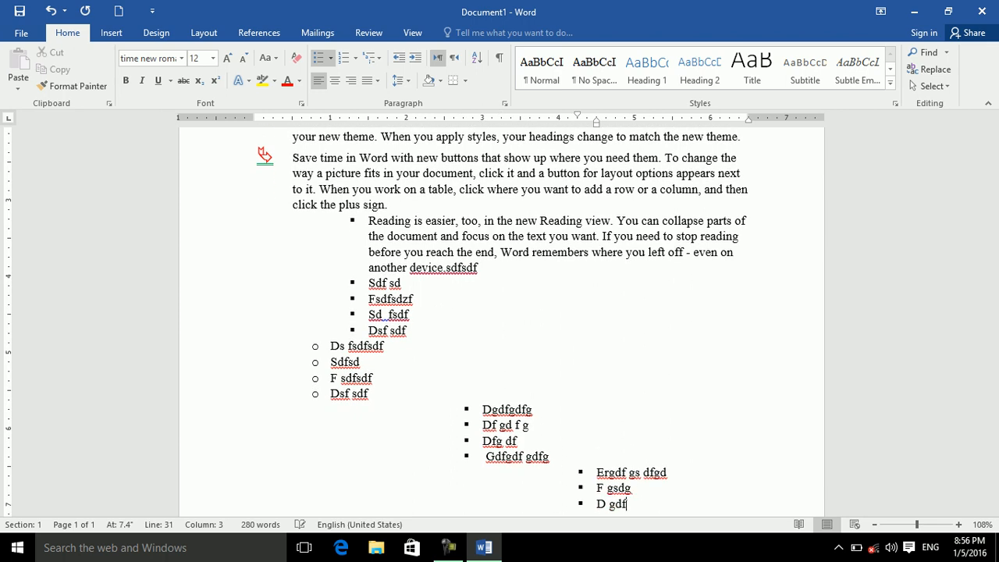
type("g")
key("Return")
type("Dfgdfgdfg")
- Promote the next bullet six levels and enter "Eres fsdfsdfsd", "Fsd fsd f", "Sdf sd fsdf s" and "Df sdf sd fsdf" as items
key("Return")
key("shift+Tab")
key("shift+Tab")
key("shift+Tab")
key("shift+Tab")
key("shift+Tab")
key("shift+Tab")
type("eres fsdfsdfsd")
key("Return")
type("Fsd fsd f")
key("Return")
type("Sdf sd fsdf s")
key("Return")
type("Df sd")
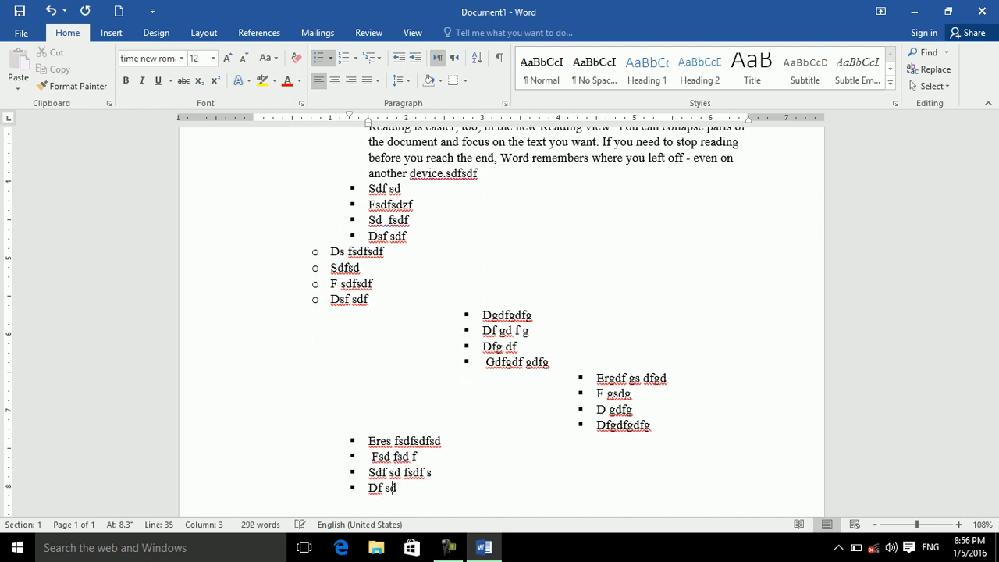
type("f sd fsdf sd f")
- Promote the next bullet to the first level, enter "Rgeert ertertertert" and start another bullet below it
key("Return")
key("shift+Tab")
key("shift+Tab")
type("Rgeert ertertertert")
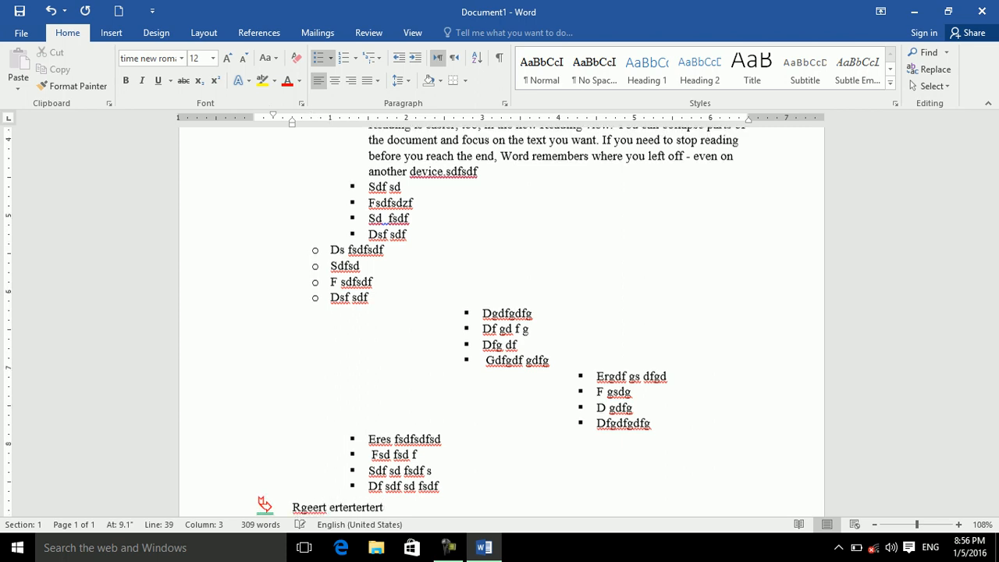
key("Return")
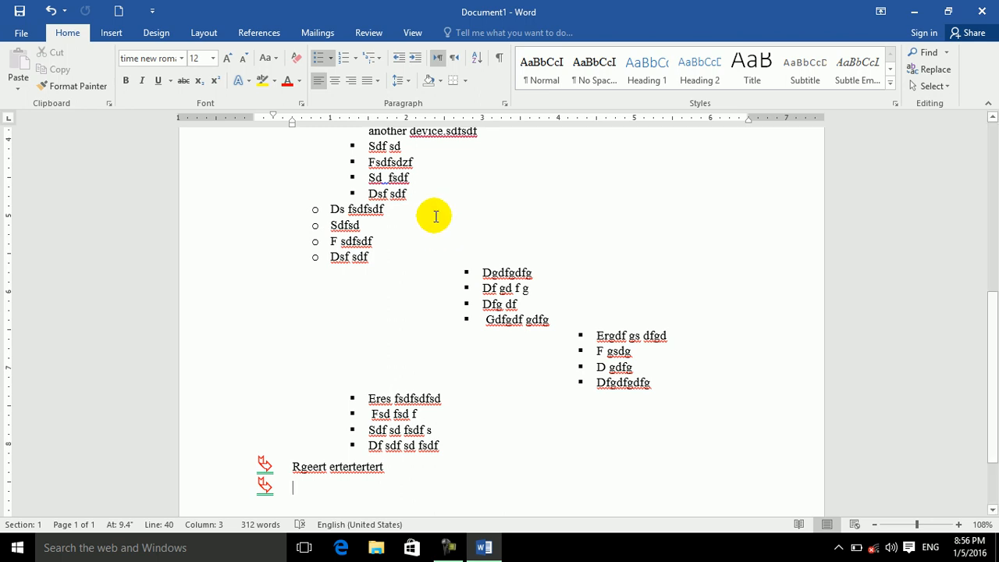
- Delete all the bulleted content from the document
left_click(330, 58)
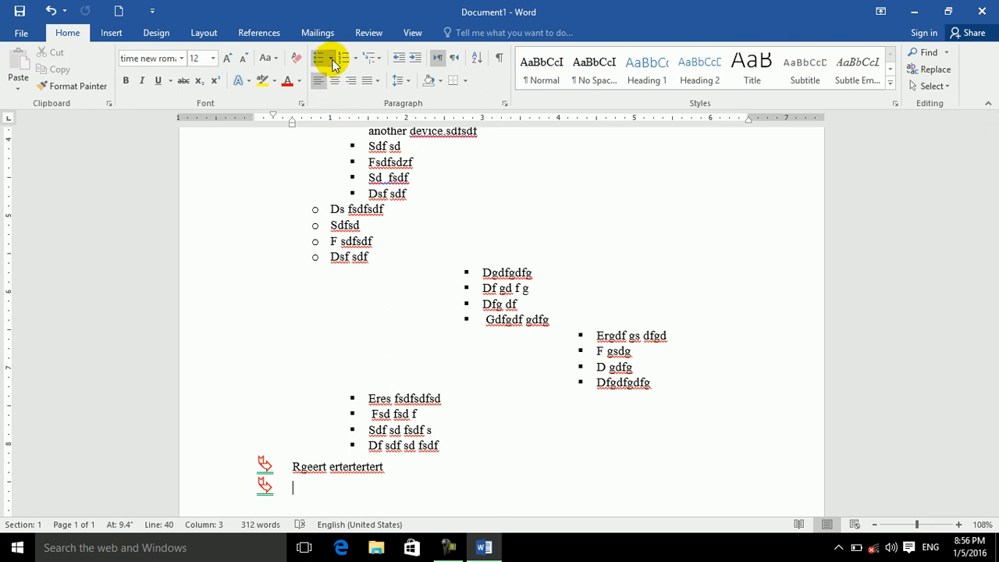
left_click(443, 360)
key("ctrl+a")
key("Delete")
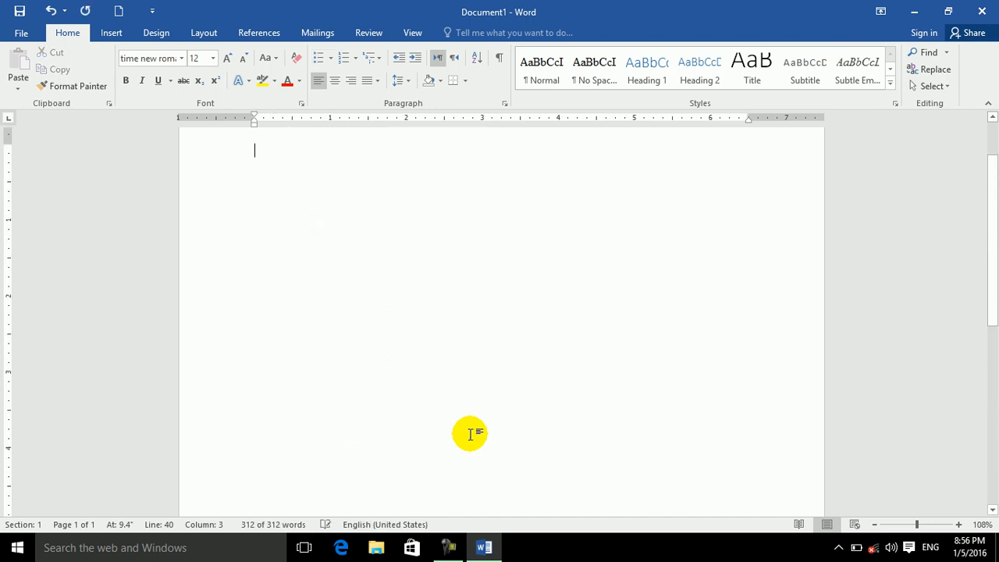
- Start a list with the photo bullet from the bullet library and enter "Sdaafdsfsdfdfjdsfjdsf" as its first item
left_click(330, 57)
left_click(365, 153)
type("sdaafds")
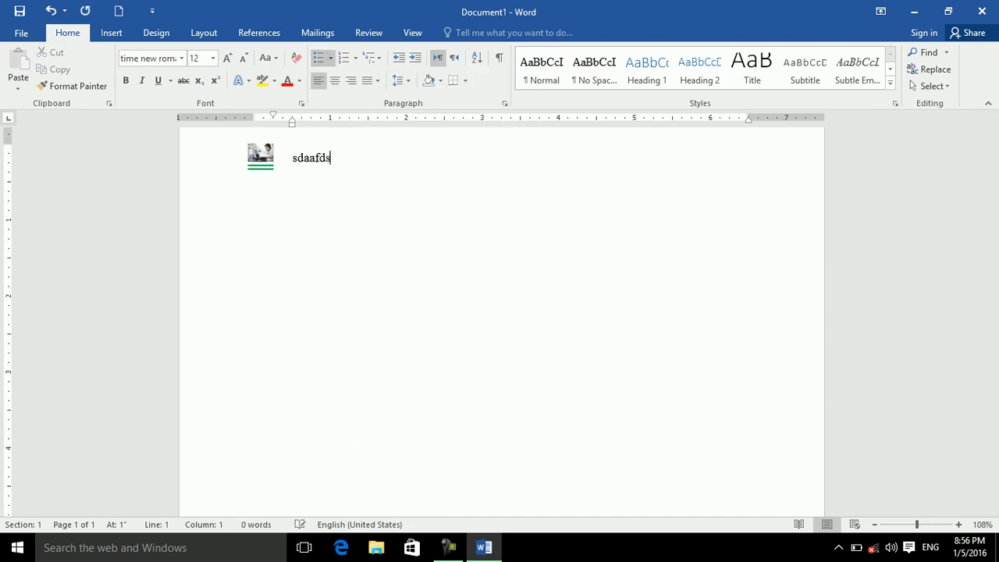
type("fsdfdfjdsfjdsf")
key("Return")
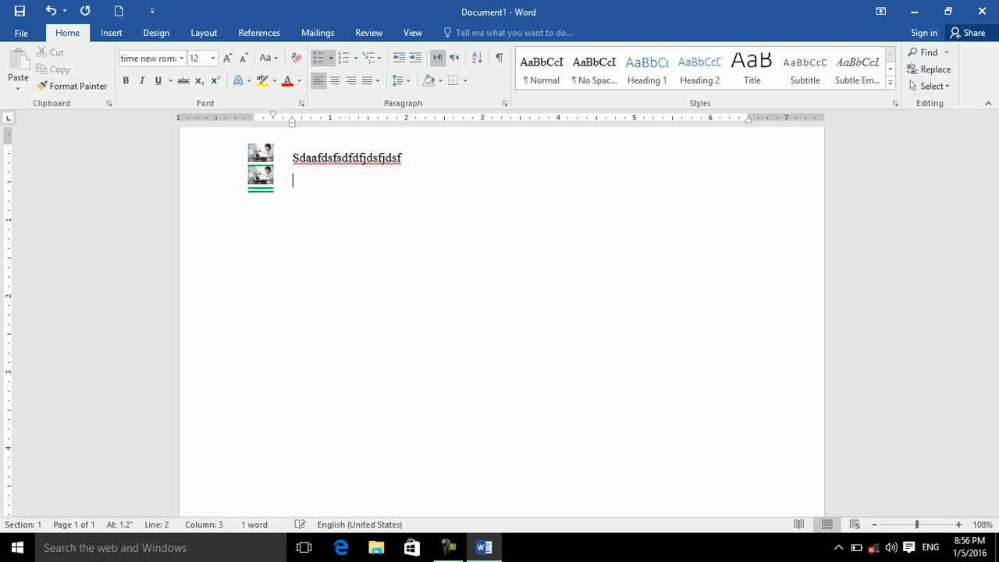
- Change the next bullet to the third list level, enter "Sdf sdfsd f", and add "Dfdfgdfg" and "Fg dfg", each one level deeper
left_click(332, 59)
mouse_move(455, 302)
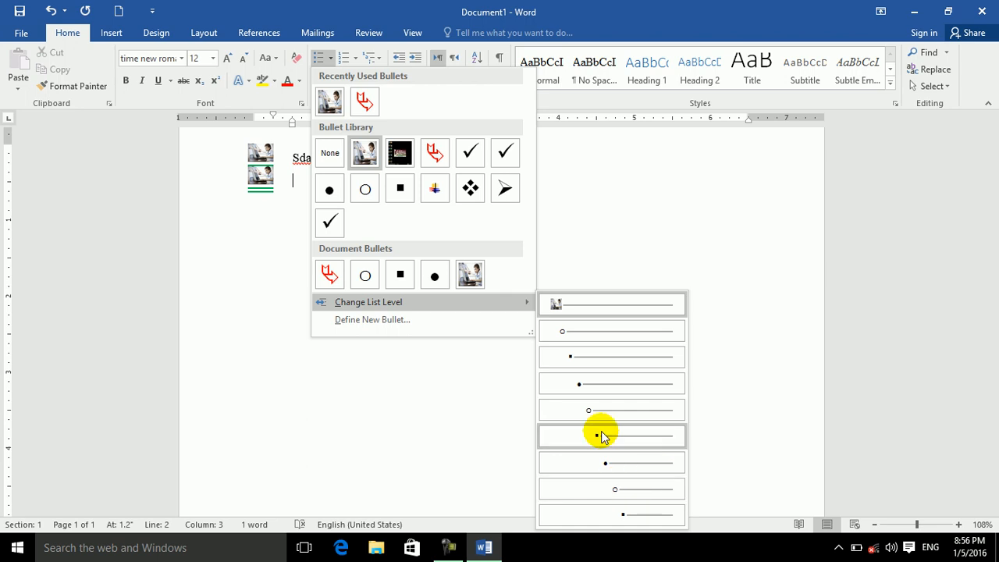
left_click(584, 357)
type("Sdf sdf")
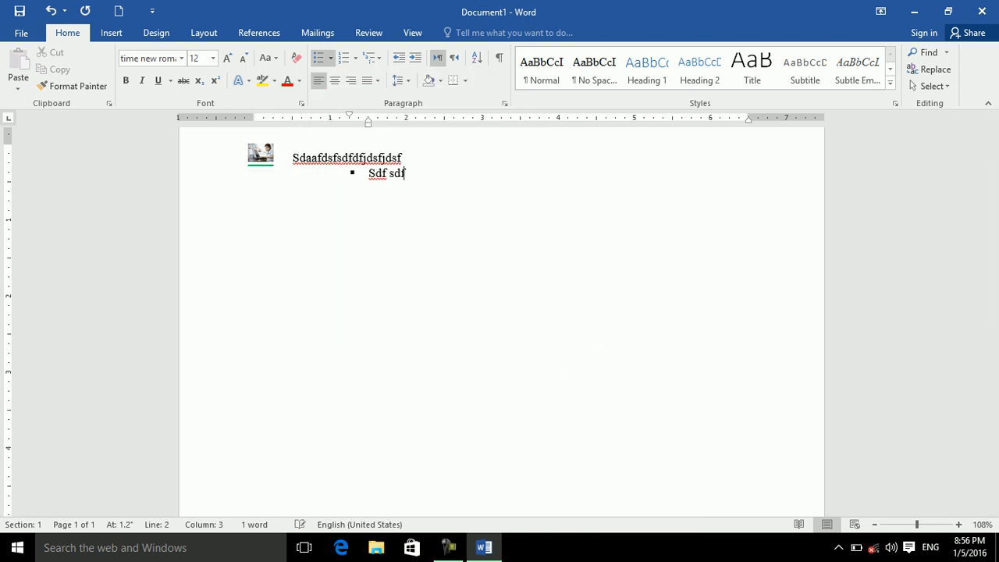
type("gdfg")
key("Return")
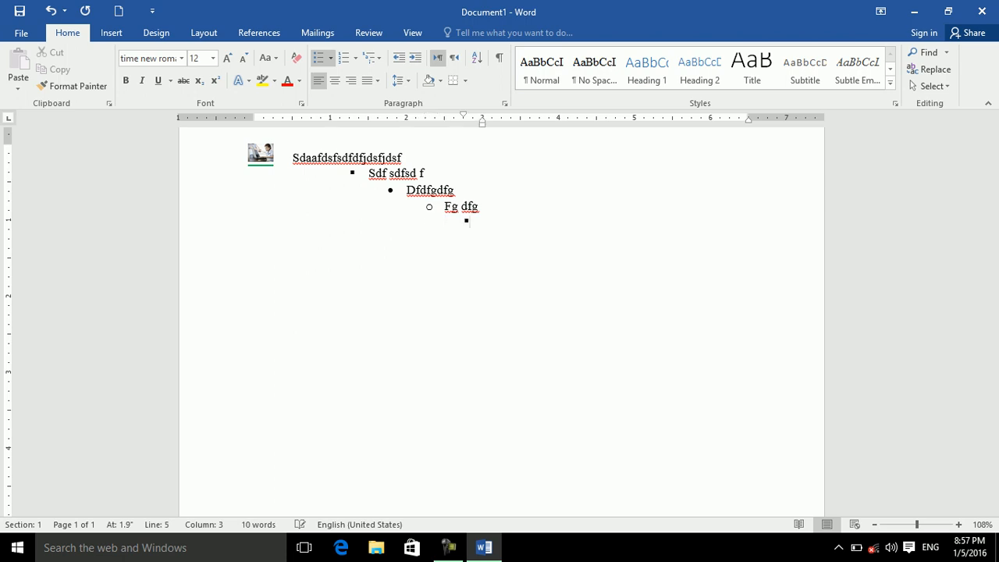
- Continue the list with "Dffffgdfgdfgdfg", "Fgdfgdf g" and "Dfgdf gdf gdf", each one level deeper than the previous item
type("dfgdfg")
key("Return")
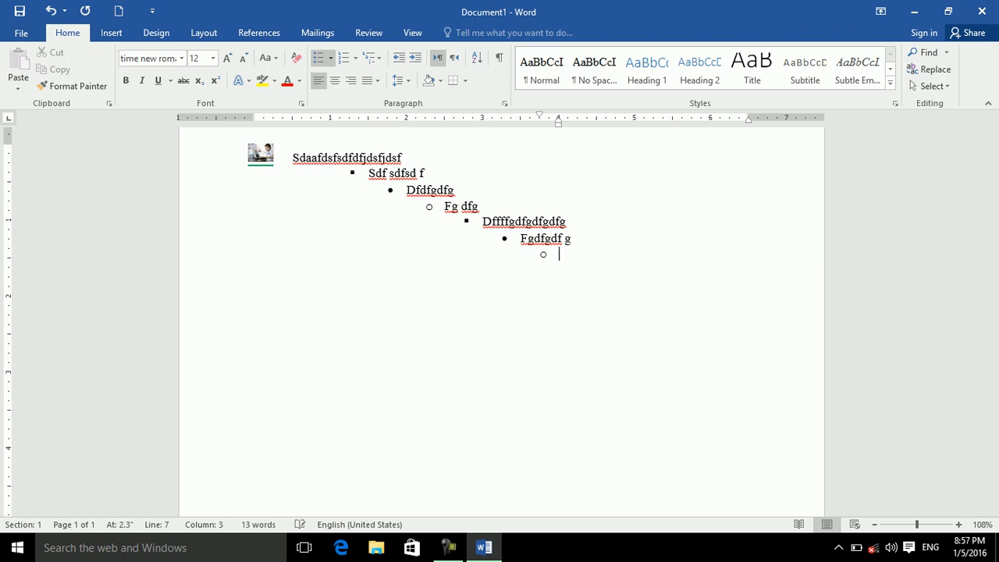
key("Return")
- Promote the next bullet to the first level and enter "Sdg hdhfghfd hfdhfh"
key("shift+Tab")
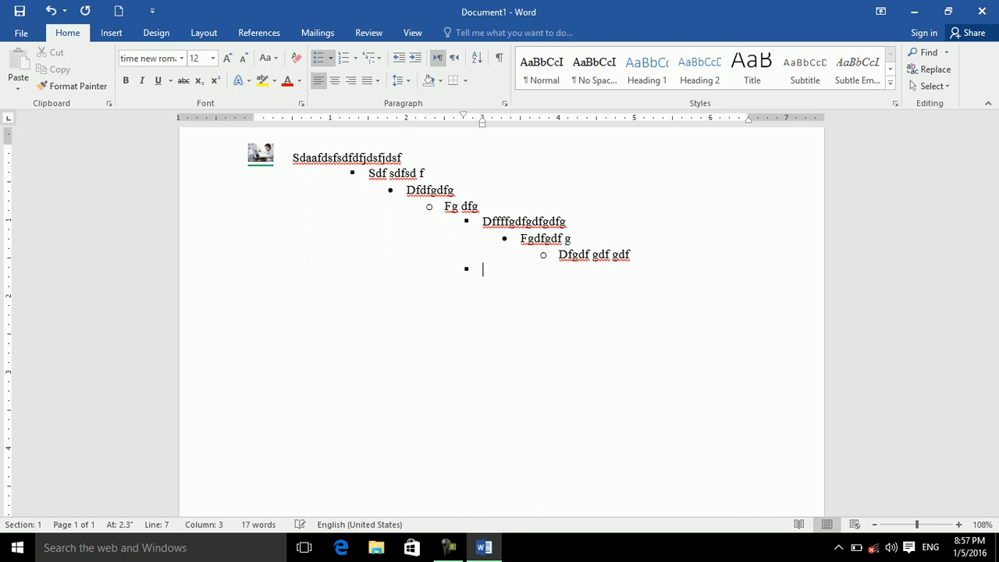
key("shift+Tab")
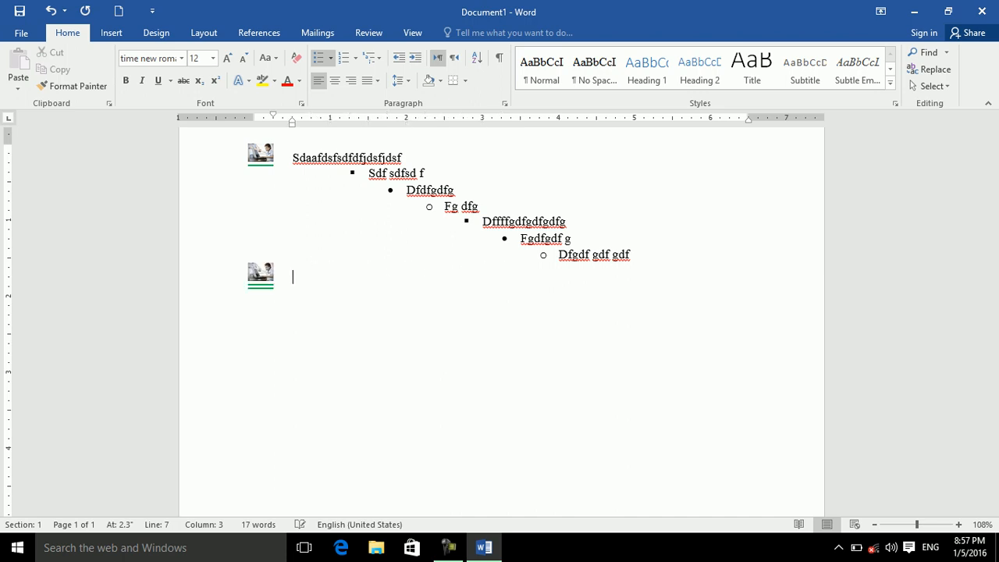
type("Sdg hdhfghfd hfdhfh")
key("Return")
- Demote the next bullet to the second level and enter "Fdg d", "Sfgdfgdf", "Df gdf g" and "Dfgdfg fd" as separate items
type("q")
key("Tab")
type("fddfgdf")
key("Return")
type("df")
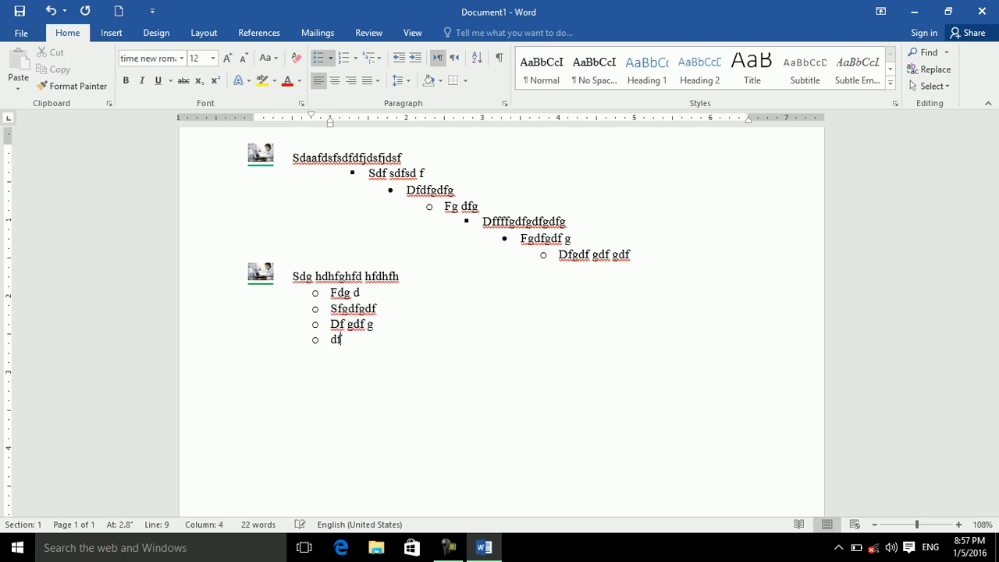
- Add the first-level item "Ffdgfsg dfg dsf gdfgdsf gdsfg" with second-level items "Fdgdf", "Gdfgdf", "Gdfgdfg" and "Df gdf gdfg"
key("Return")
key("shift+Tab")
type("ffdgfsg df")
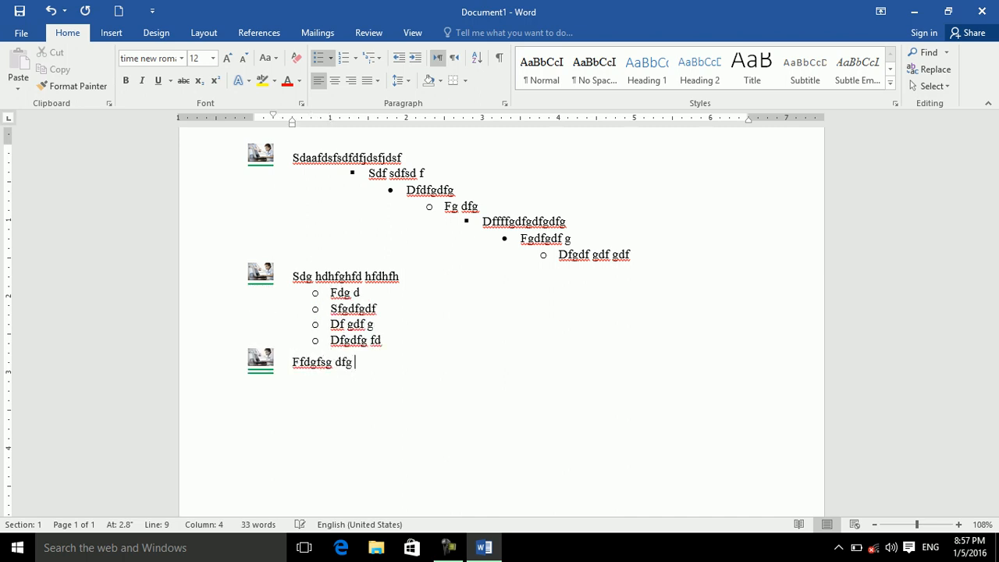
type("gdfgdsf gdsf")
key("Return")
key("Tab")
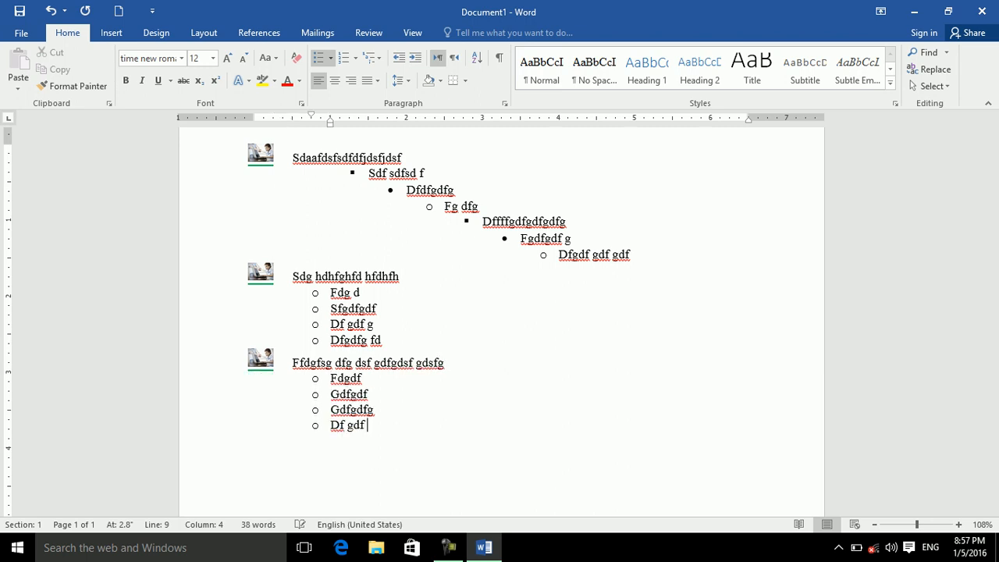
- Add the first-level item "Dfsgdsfgdsfg dfsg dfsgdsfg dfsg" with second-level items "Fg dfsg", "Dsf gdfs", "Gdfs gdfs" and "Ssdf gdfg"
key("shift+Tab")
type("df")
type("sgdsfgdsfg dfsg dfsg")
type("fsgdsfg d")
key("Return")
key("Tab")
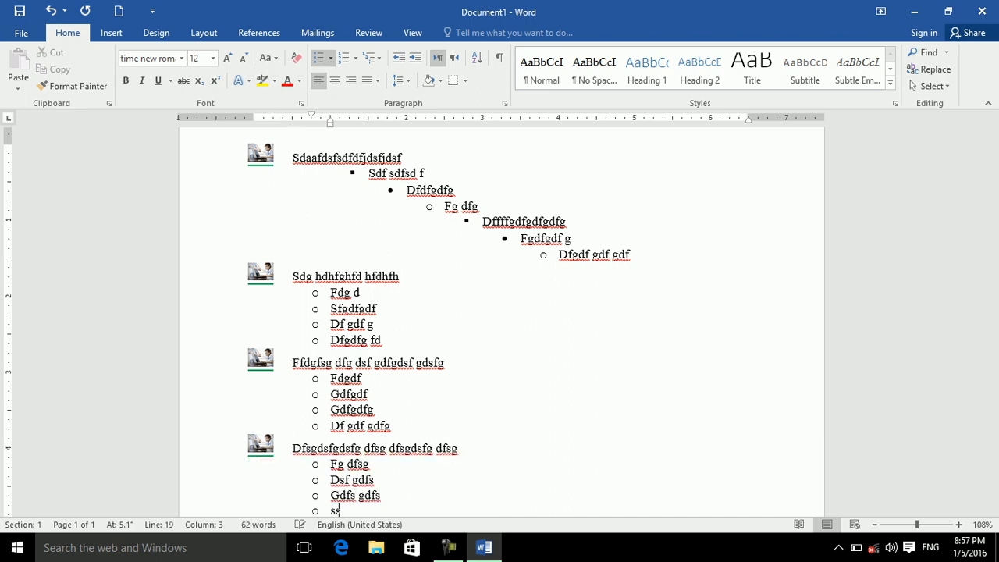
- Start another first-level bullet below and enter "Df gdfs gdfsgsfg sdfgdsf gf"
key("Return")
key("shift+Tab")
type("df gdf")
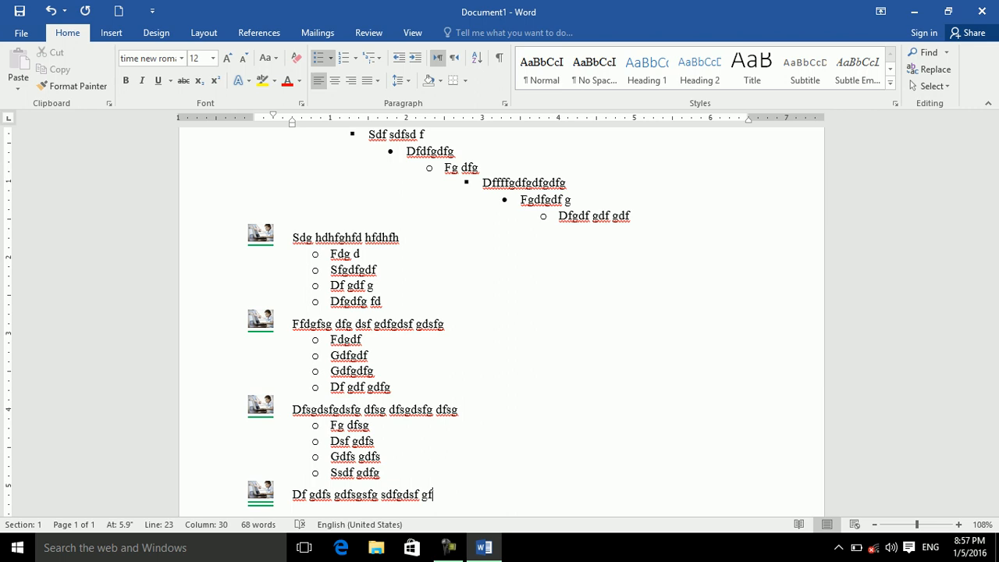
- Delete the whole multilevel list, including the remaining photo bullet
key("ctrl+a")
key("Delete")
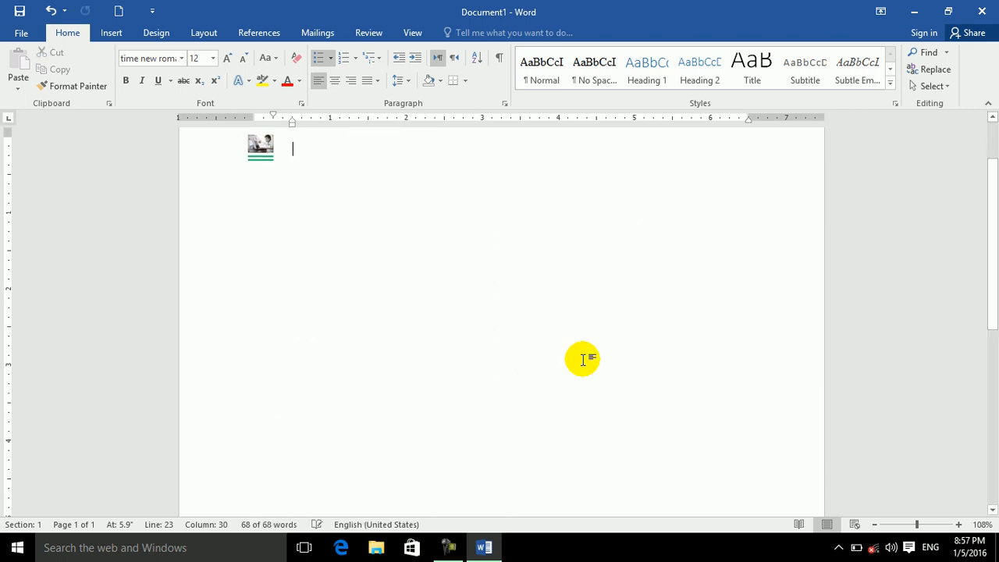
key("BackSpace")
- Generate random sample paragraphs in the empty document with =rand()
left_click(333, 57)
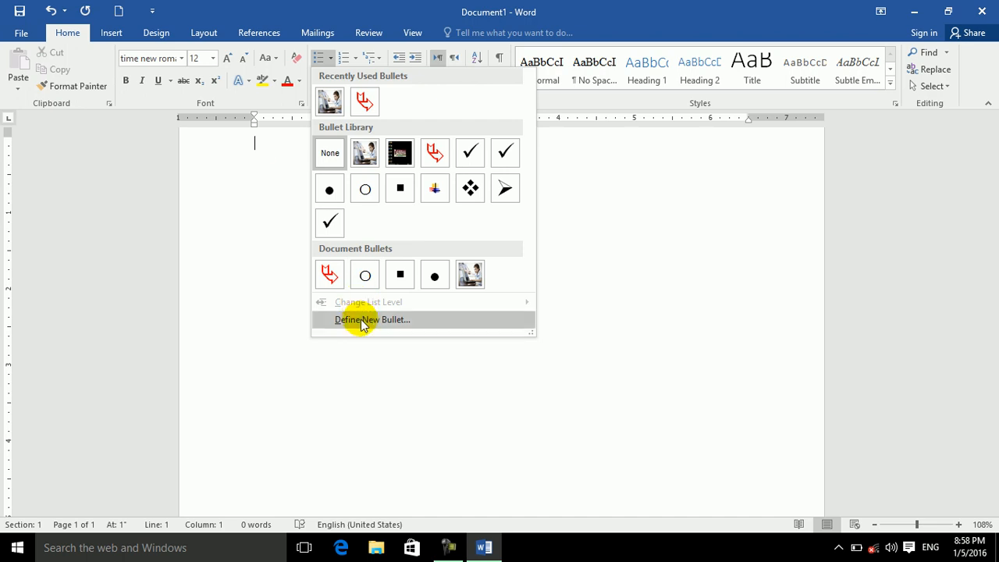
left_click(289, 328)
type("=rand()")
key("Return")
- Begin defining a new symbol bullet for all the sample paragraphs, using the Webdings font for the symbols
key("ctrl+a")
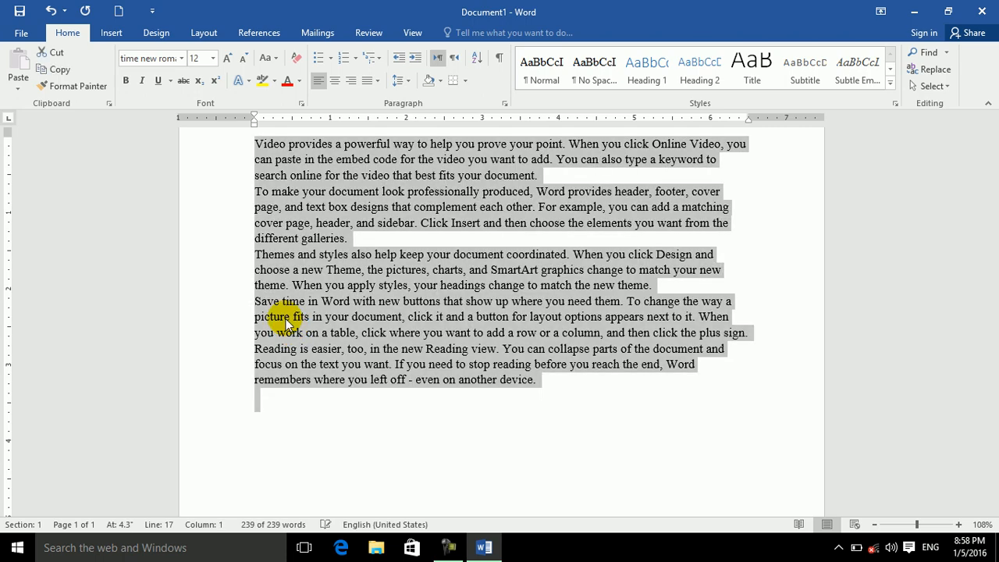
left_click(332, 62)
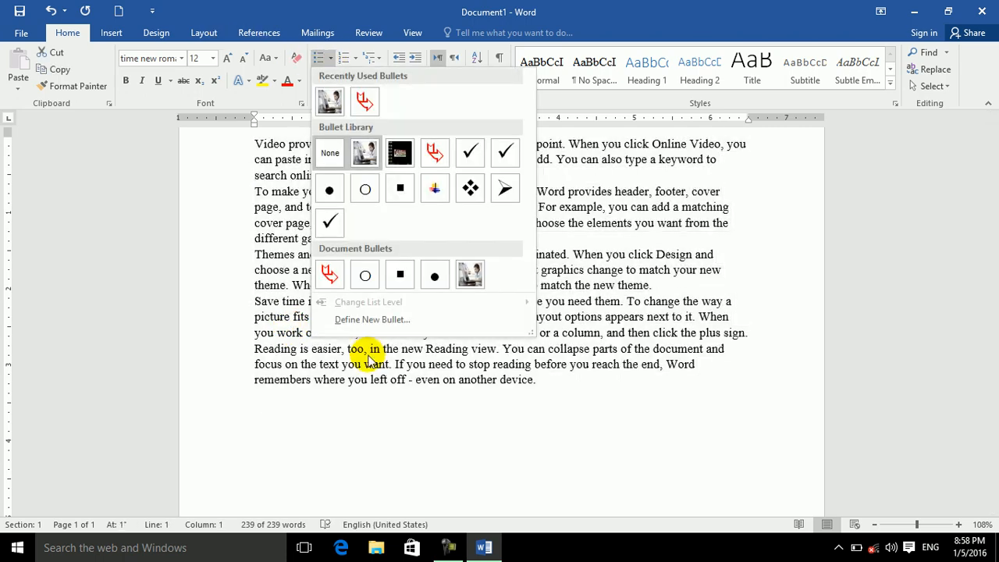
left_click(357, 319)
left_click(442, 172)
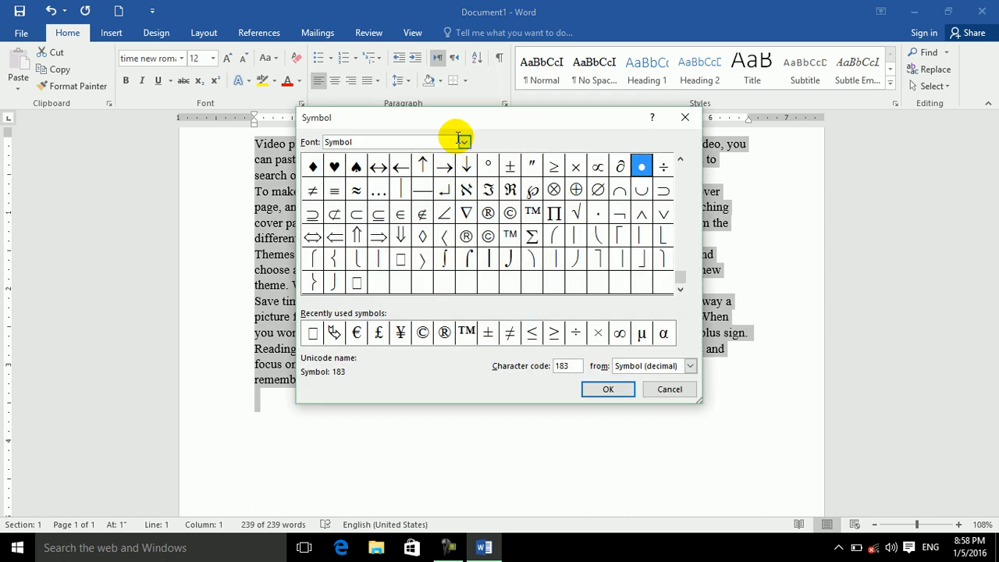
left_click(464, 144)
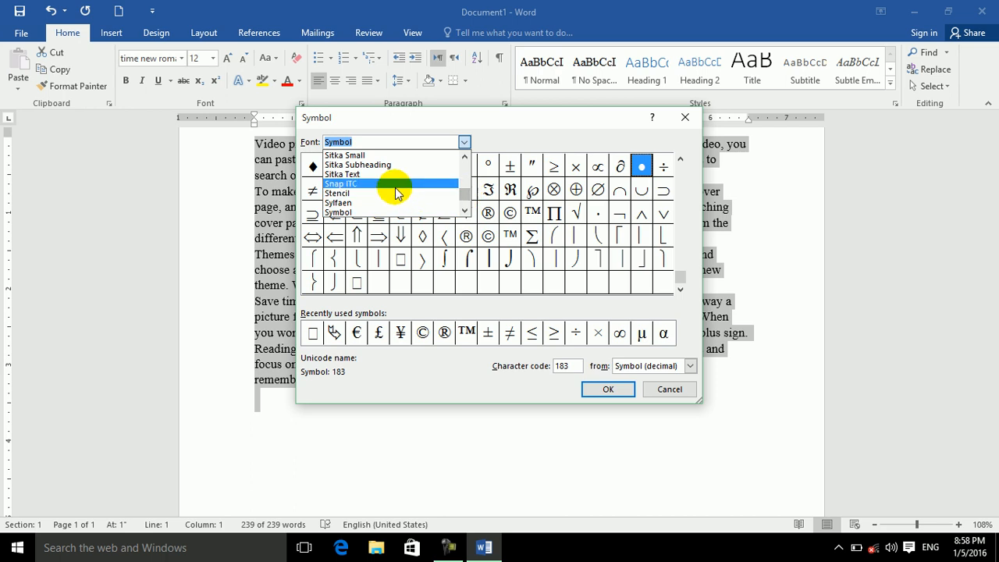
scroll(465, 212, "down", 6)
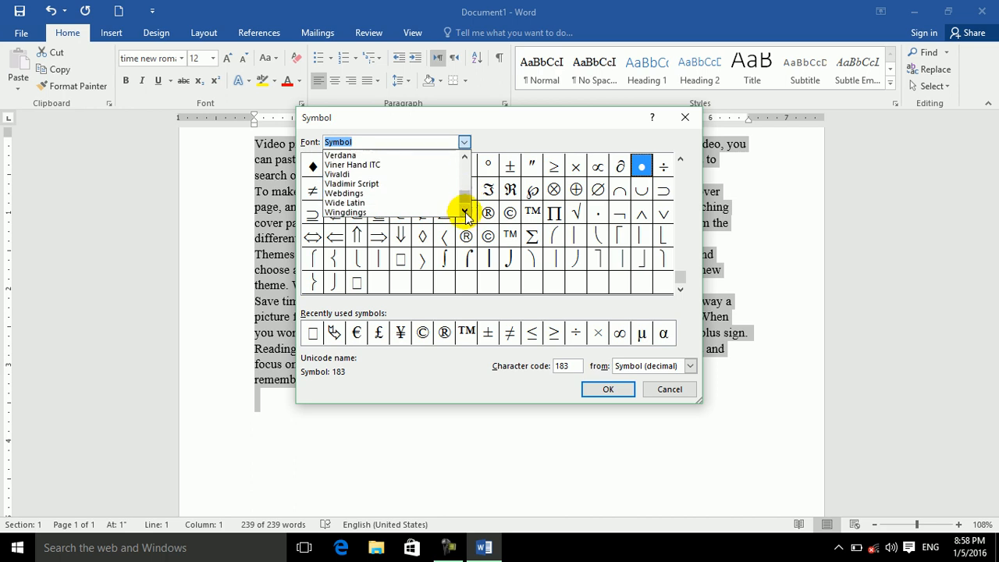
left_click(373, 194)
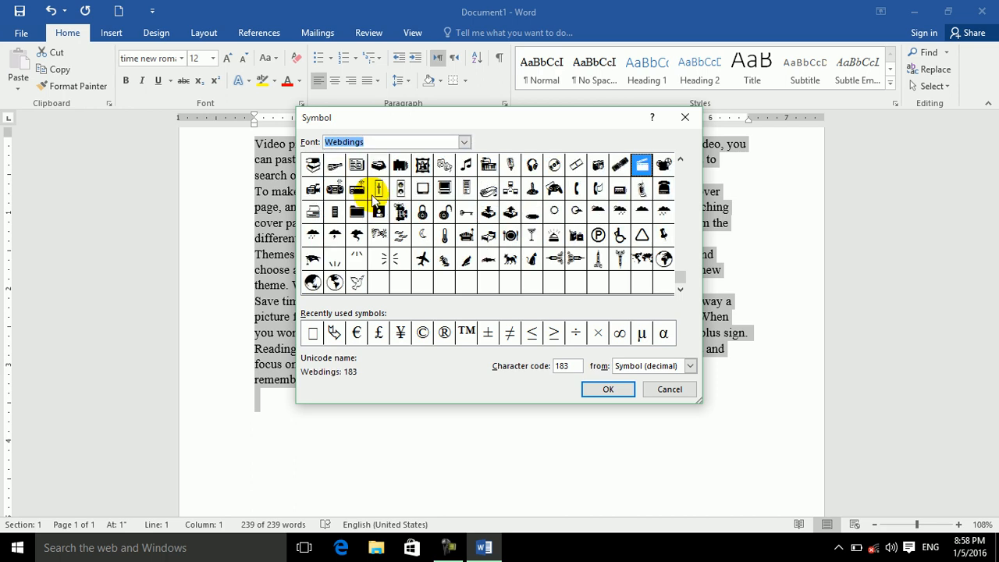
- Choose the Webdings speaking-head symbol, character code 151, as the new bullet's character
left_click(682, 162)
left_click(683, 163)
left_click(682, 162)
left_click(682, 162)
left_click(682, 161)
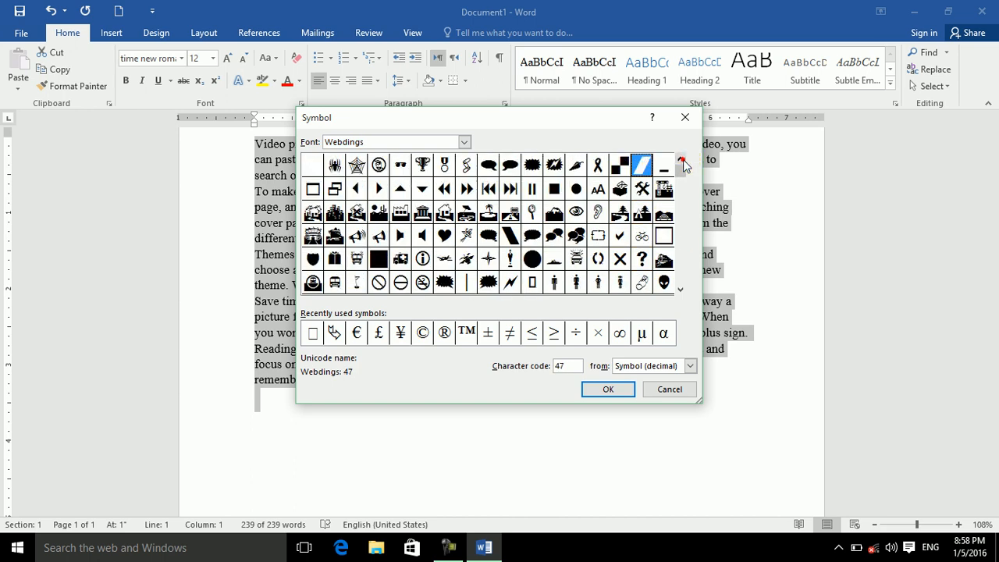
left_click(681, 293)
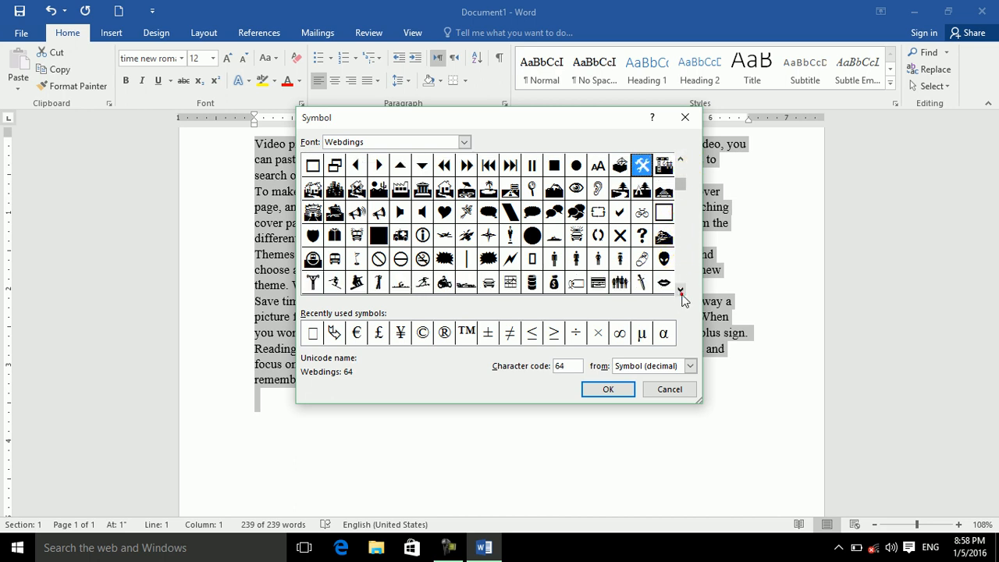
left_click(680, 293)
left_click(680, 293)
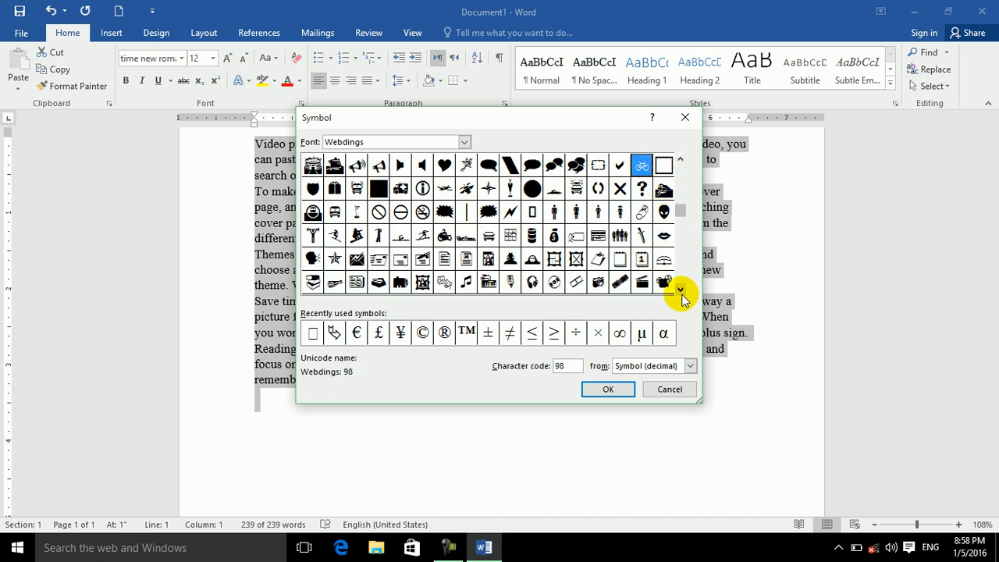
left_click(681, 294)
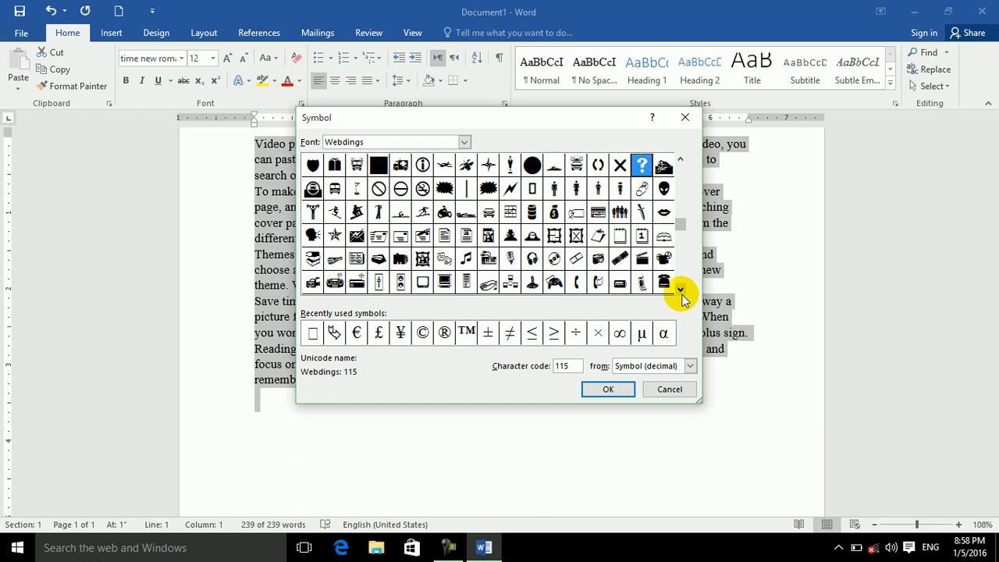
left_click(681, 293)
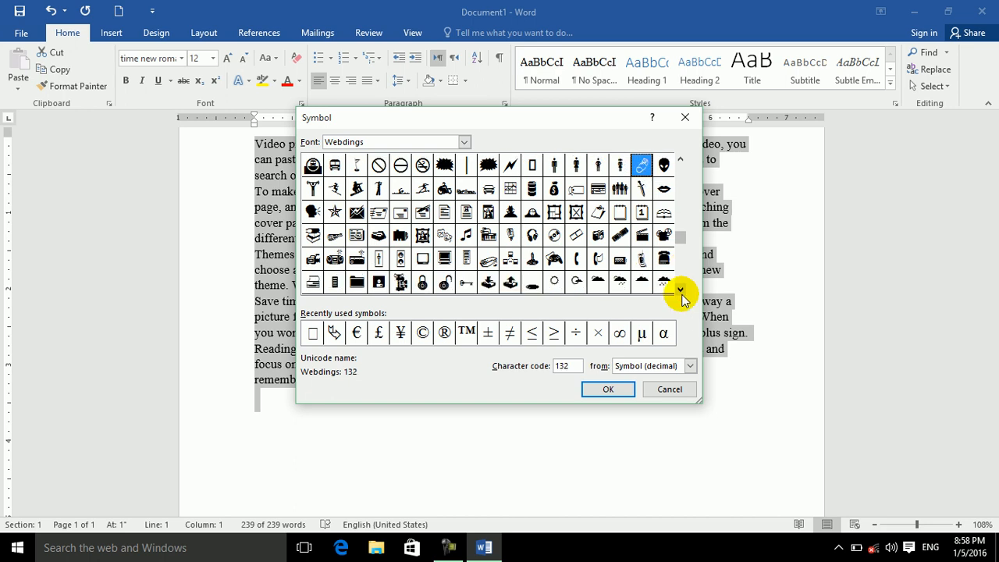
left_click(680, 294)
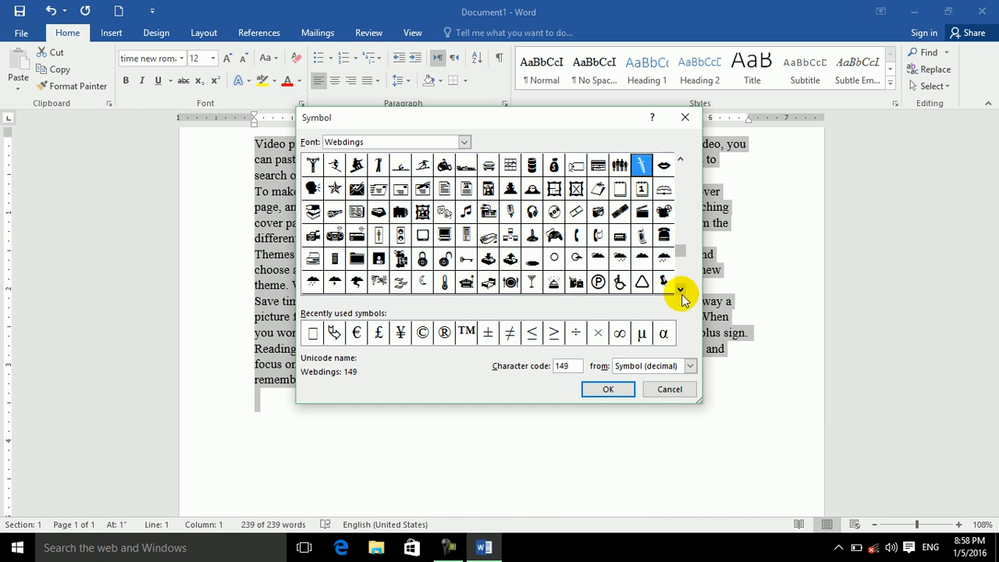
left_click(312, 188)
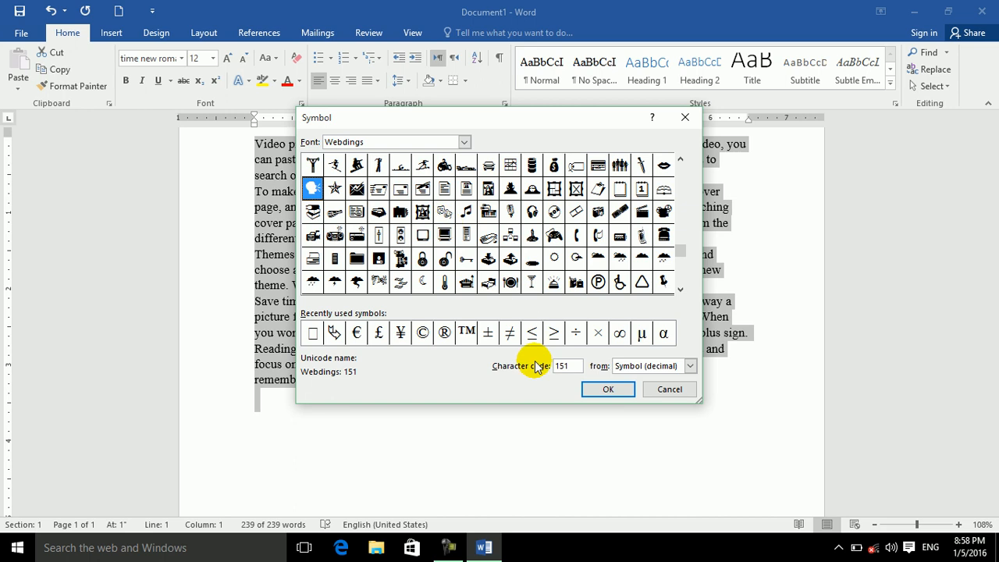
left_click(607, 388)
- Set the new bullet's font color to the standard blue
left_click(573, 175)
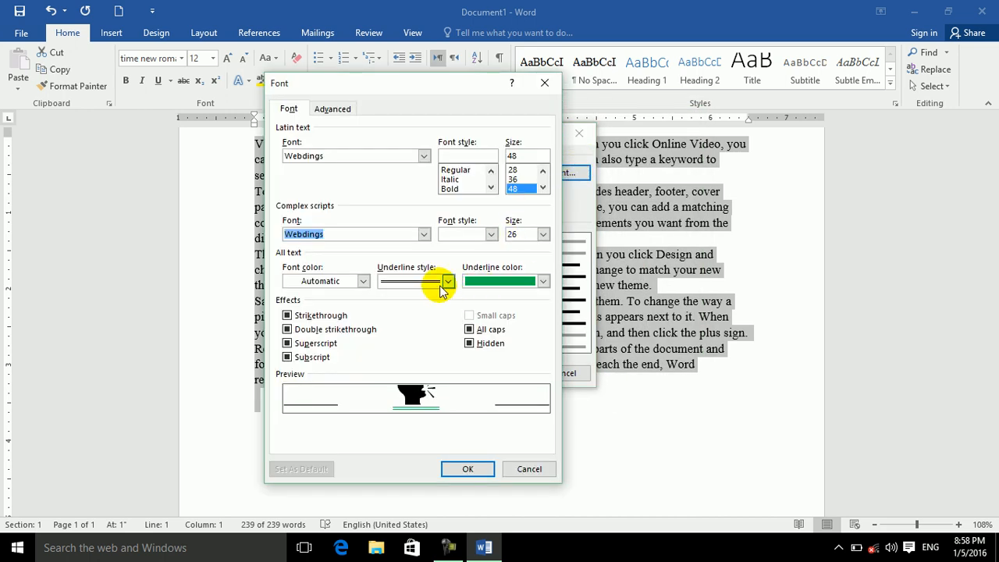
left_click(361, 282)
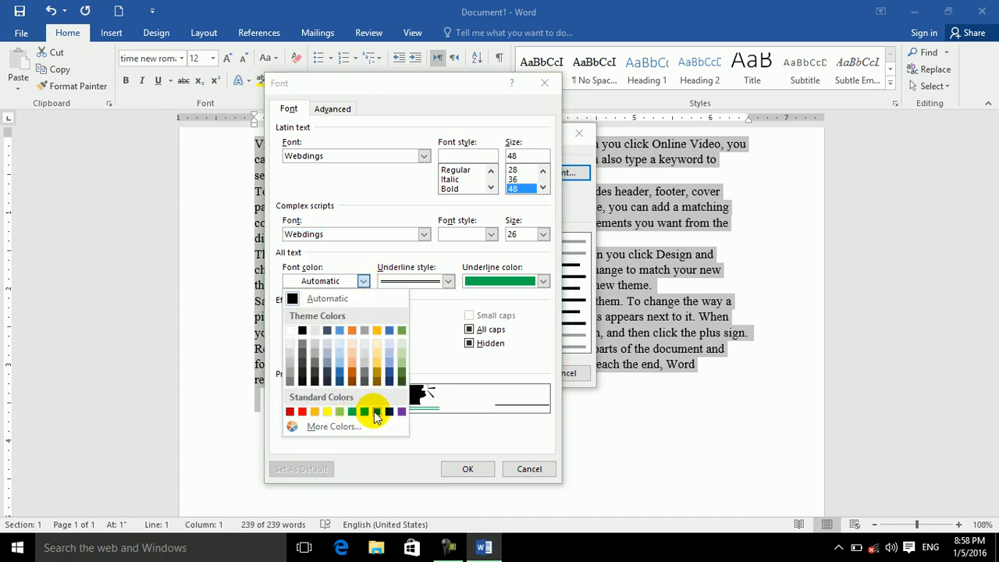
left_click(377, 411)
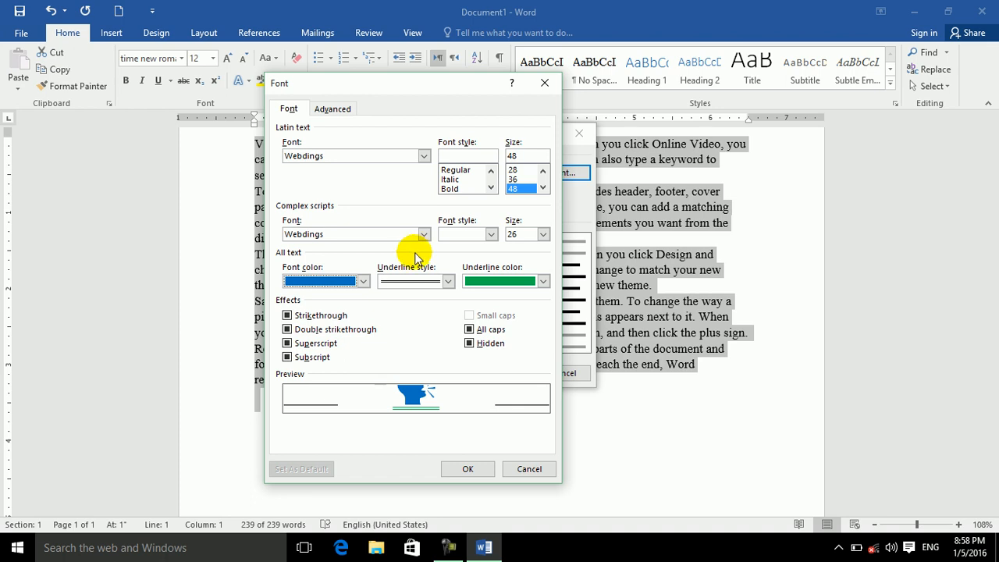
left_click(469, 470)
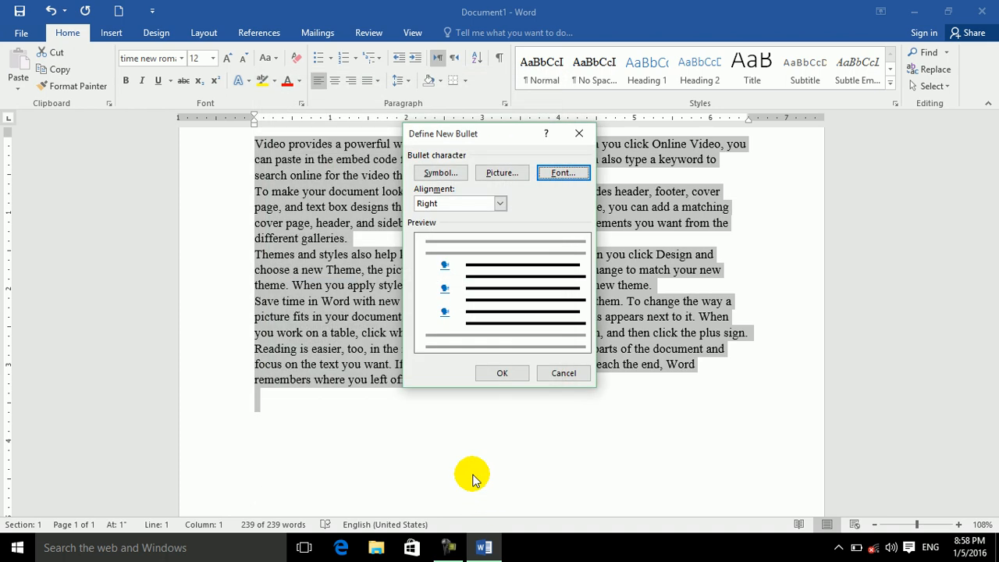
- Set the new bullet's alignment to Centered and apply the bullet to the sample paragraphs
left_click(499, 203)
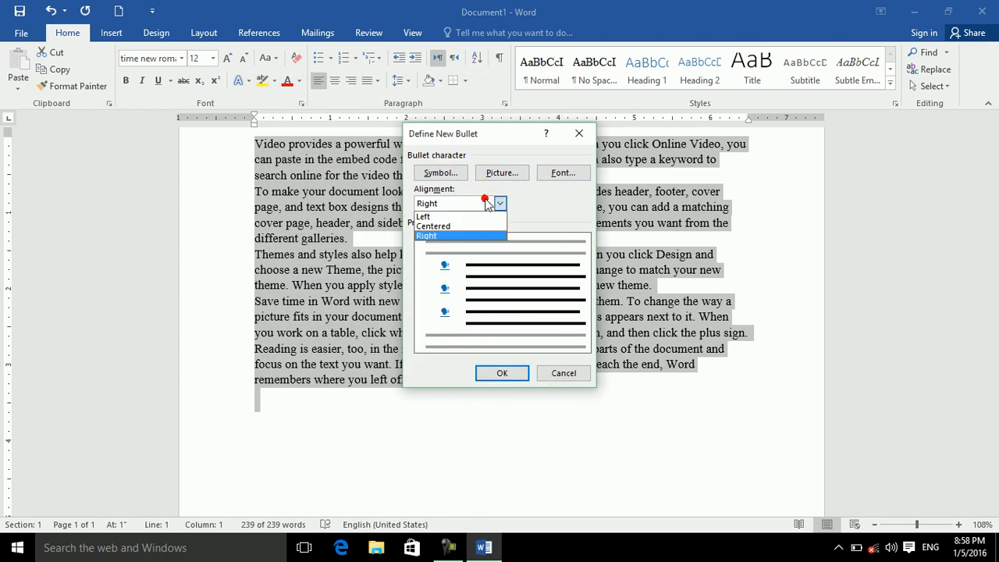
left_click(449, 226)
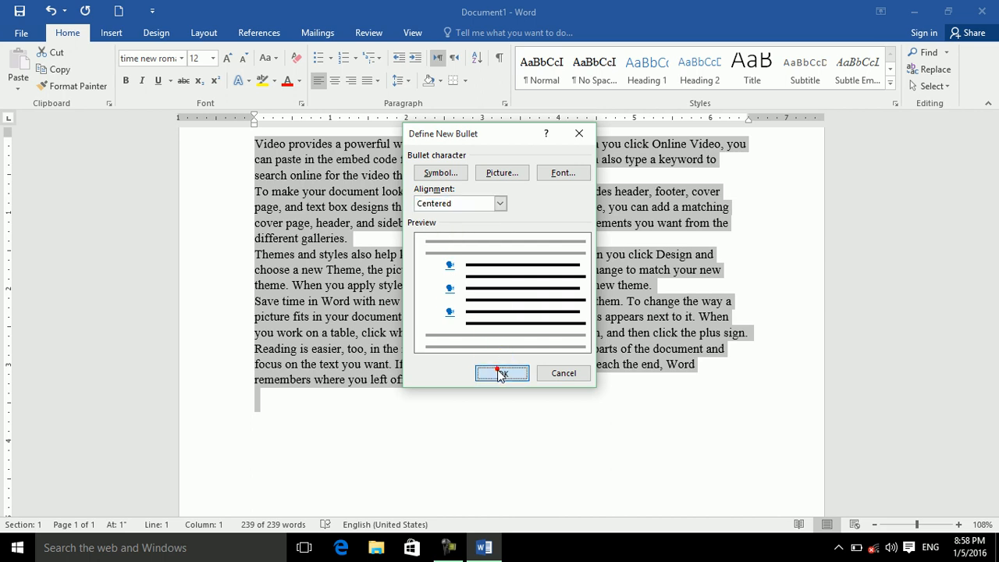
left_click(500, 373)
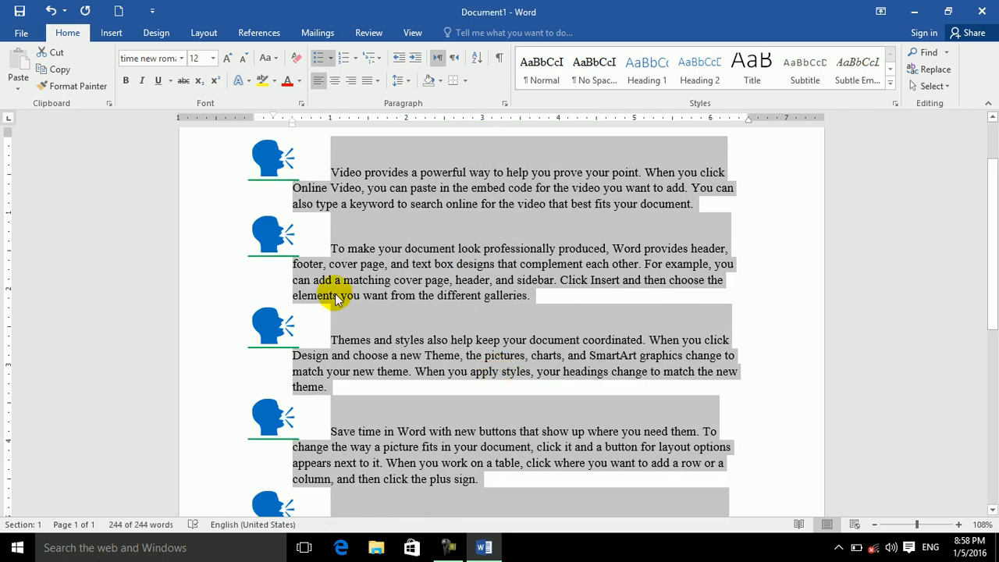
- Select the list's bullet symbols, shrink their font size, and enlarge them back to 48 points
left_click(273, 235)
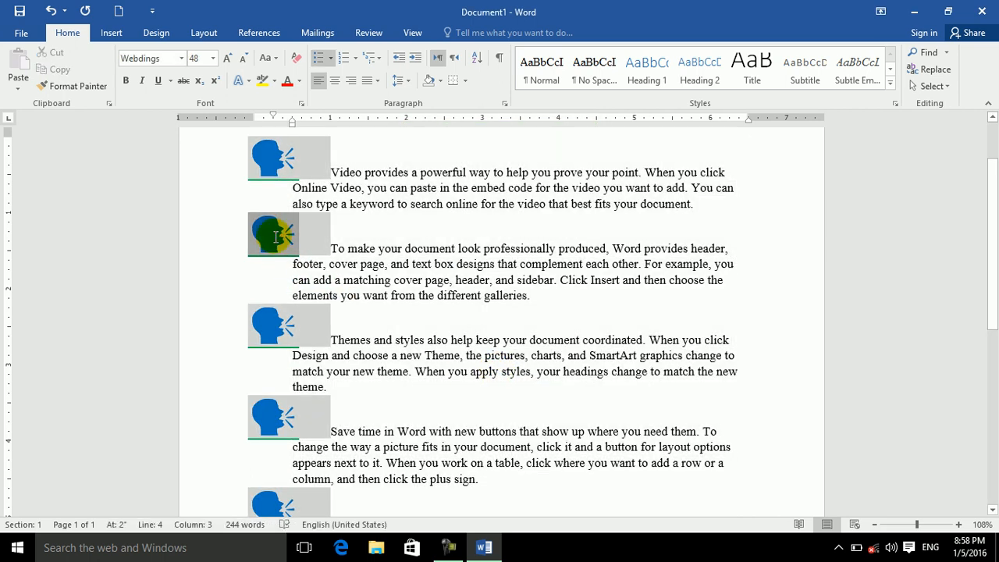
left_click(243, 59)
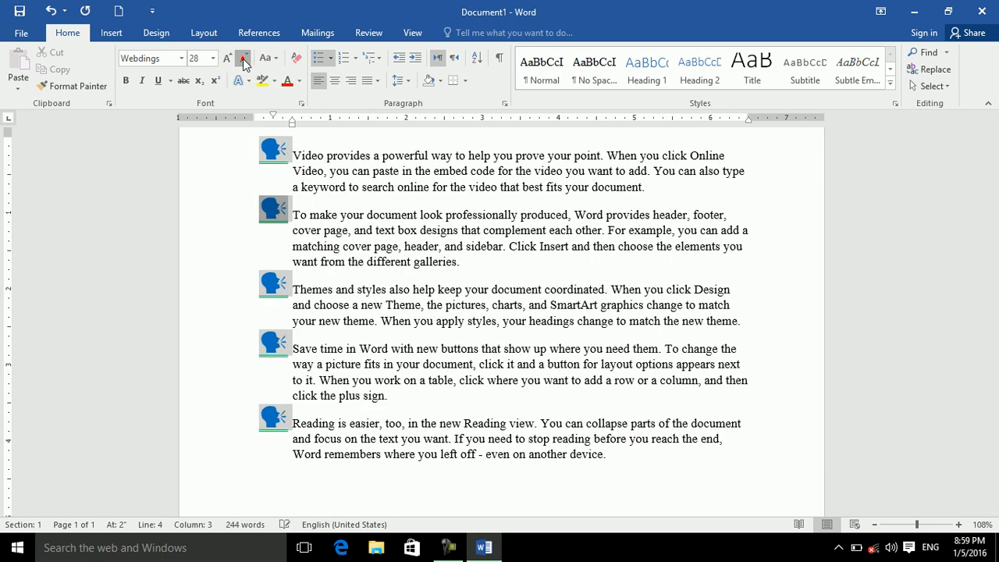
left_click(243, 58)
left_click(227, 59)
left_click(227, 58)
left_click(226, 59)
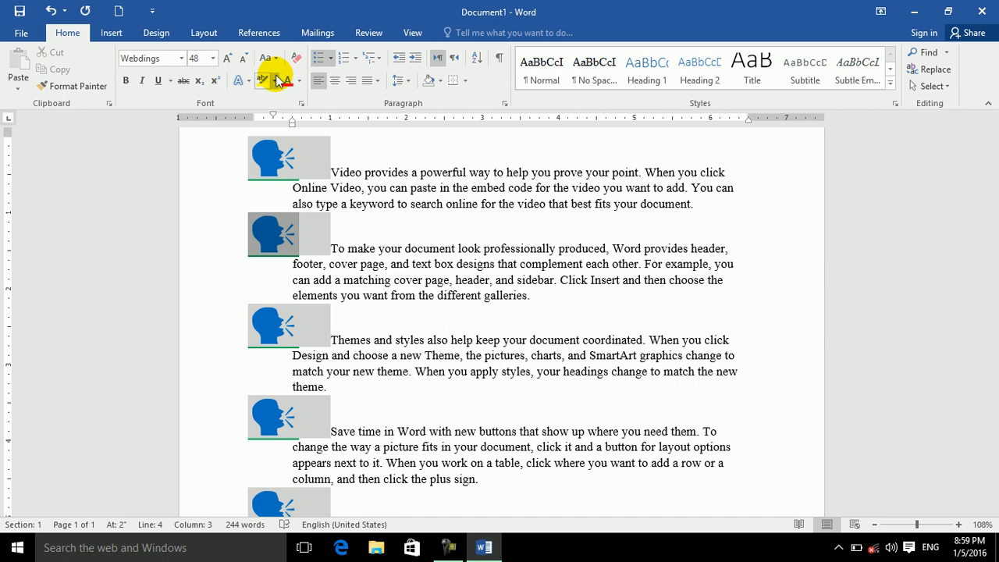
- Redefine the speaking-head bullet with Left alignment
left_click(330, 58)
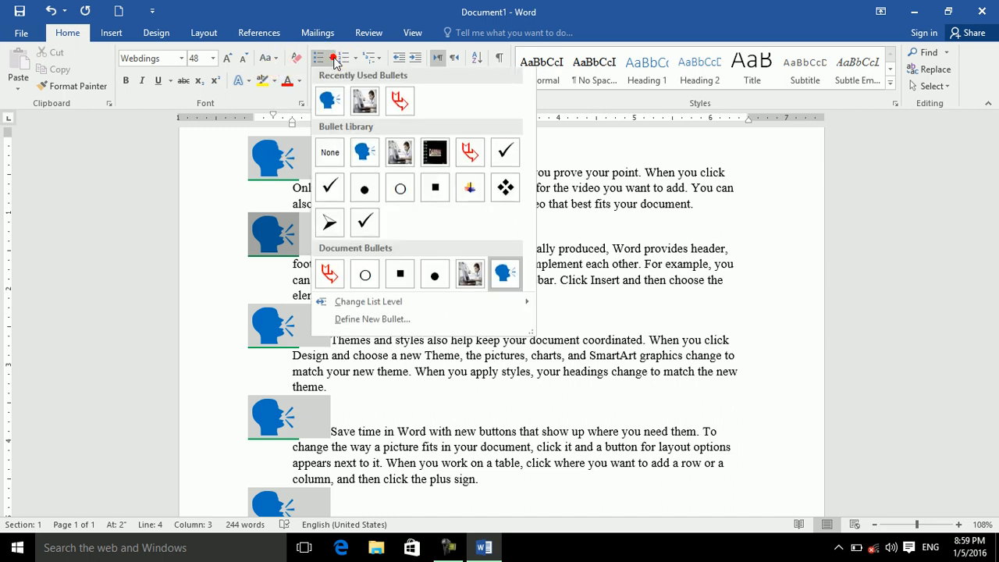
left_click(346, 319)
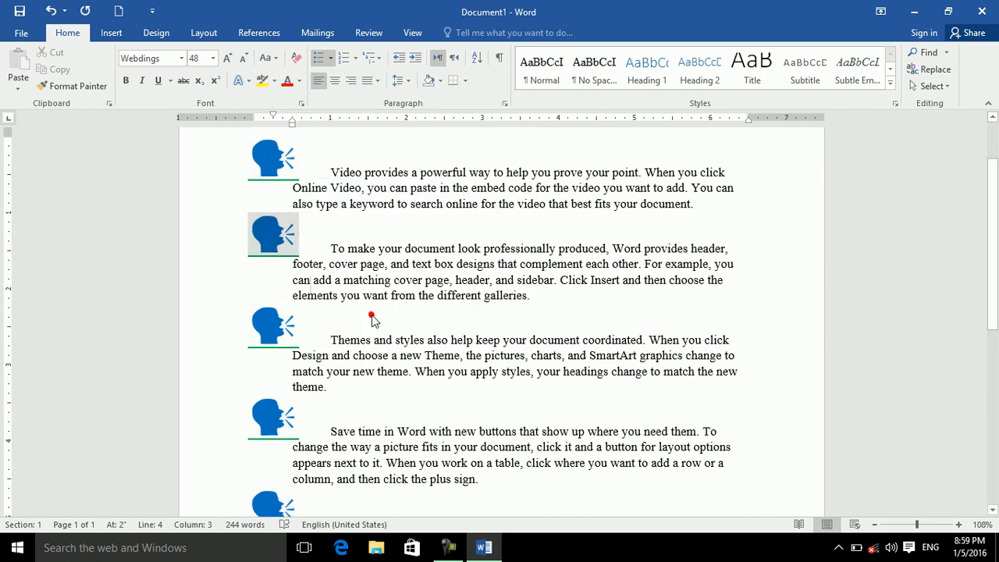
left_click(449, 203)
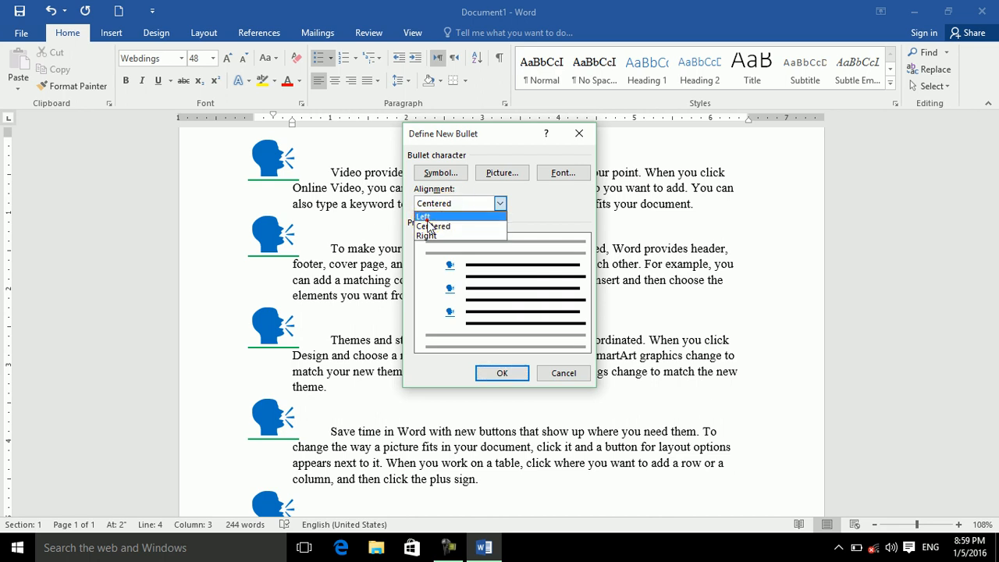
left_click(431, 217)
left_click(506, 372)
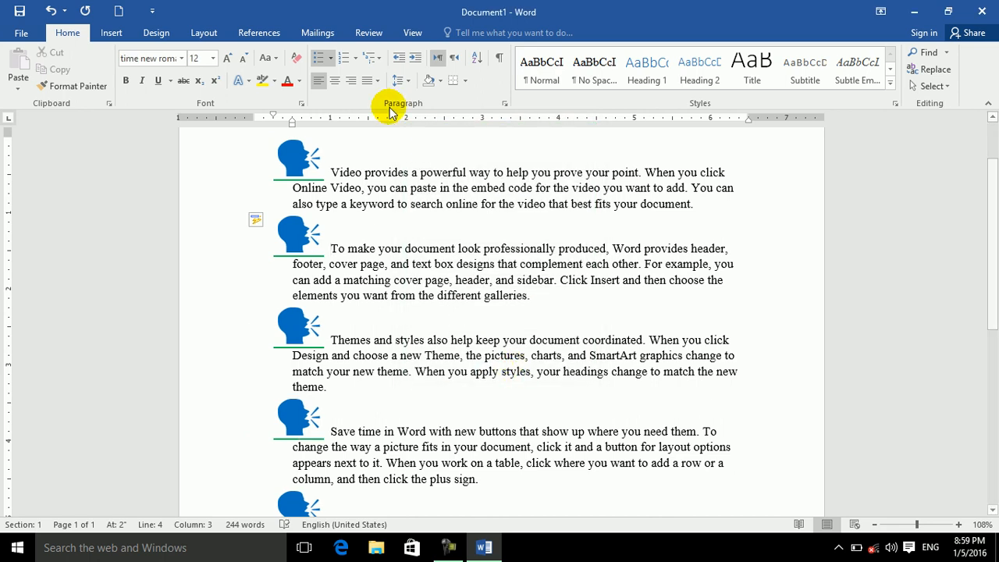
- Redefine the speaking-head bullet with Right alignment
left_click(341, 57)
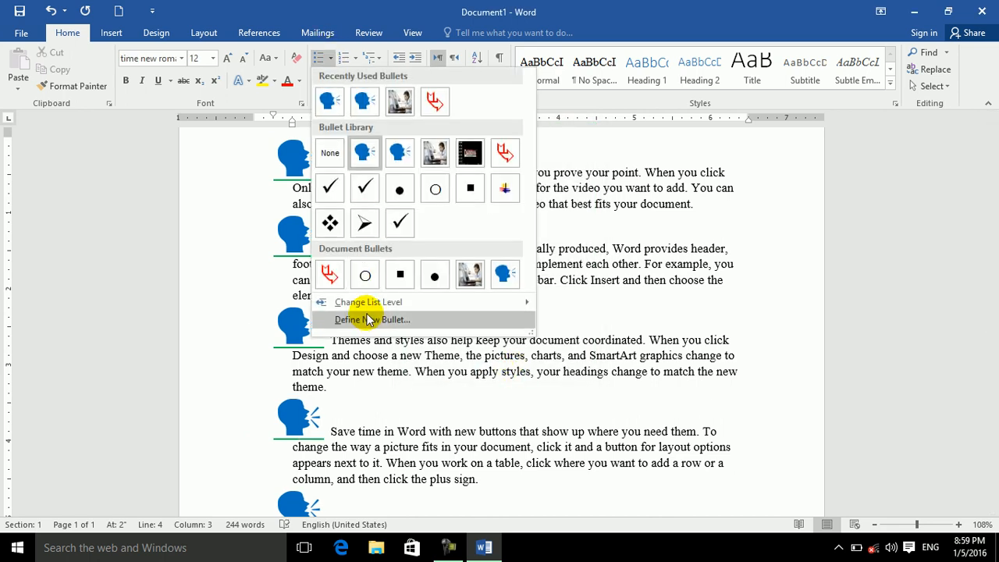
left_click(366, 319)
left_click(456, 203)
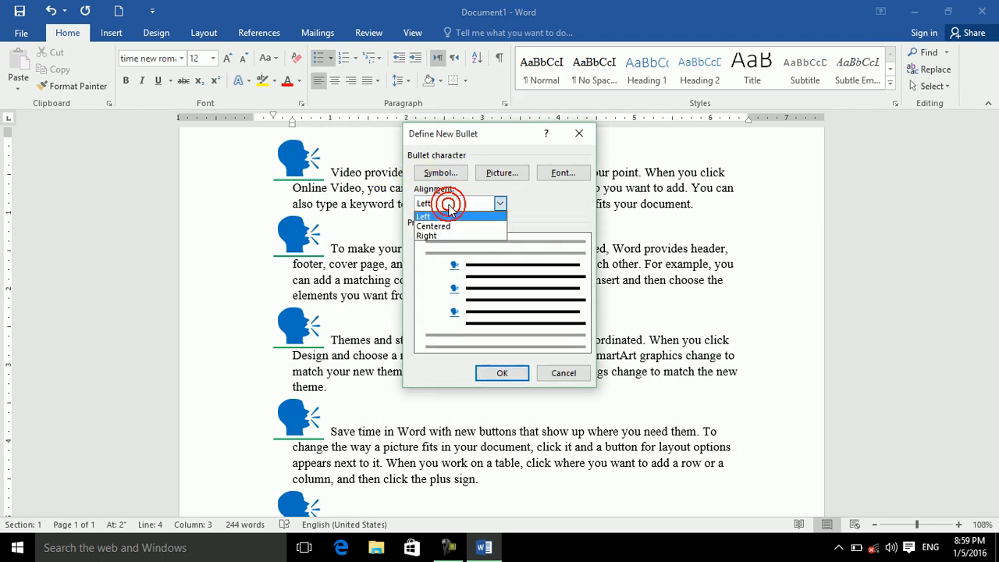
left_click(429, 235)
left_click(502, 372)
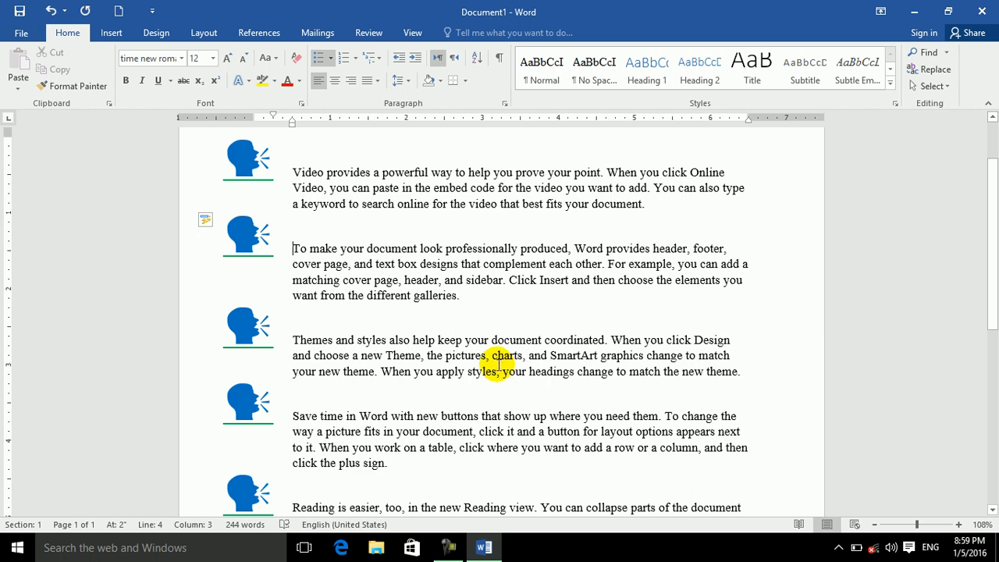
- Redefine the speaking-head bullet with Centered alignment
left_click(333, 57)
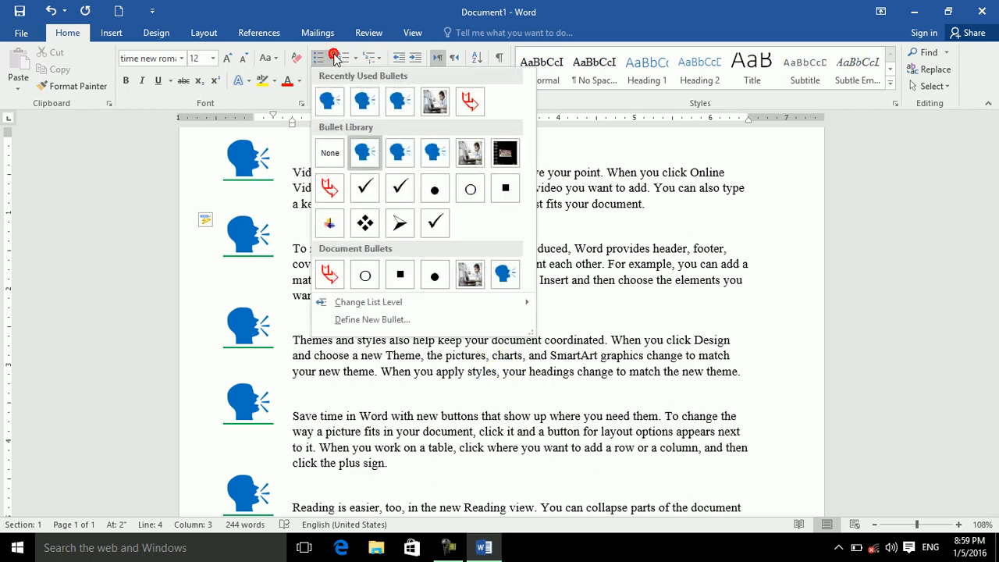
left_click(391, 320)
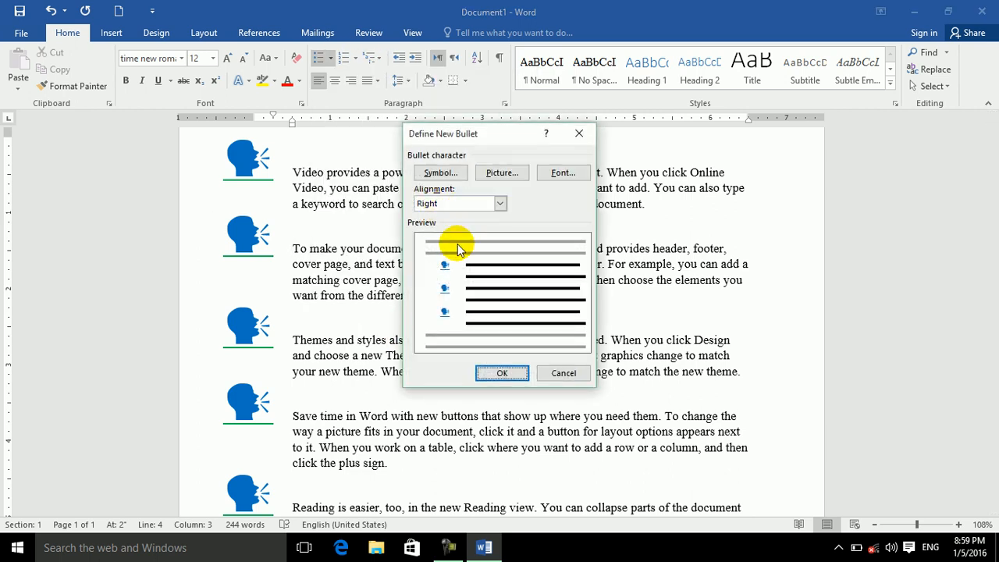
left_click(446, 203)
left_click(442, 225)
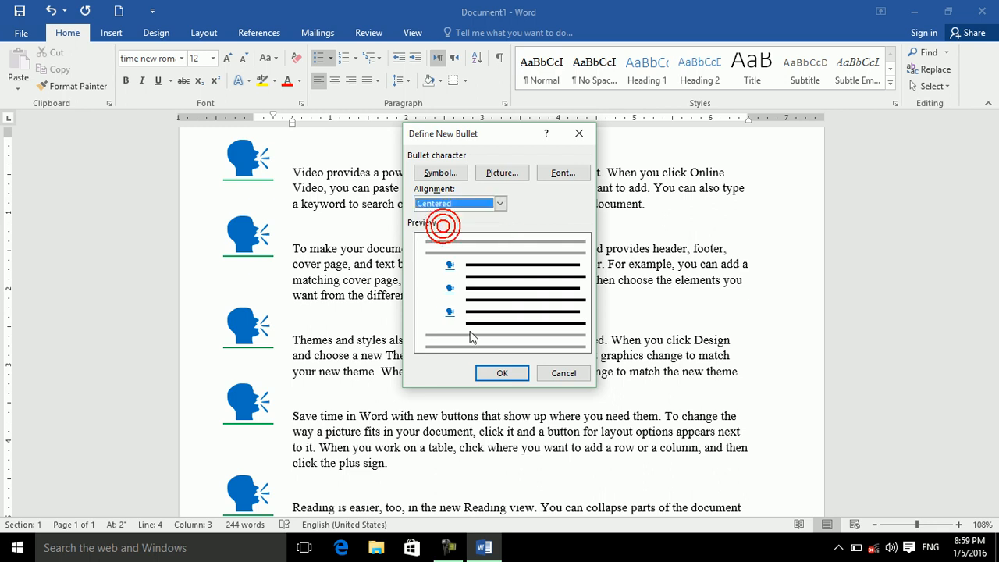
left_click(502, 373)
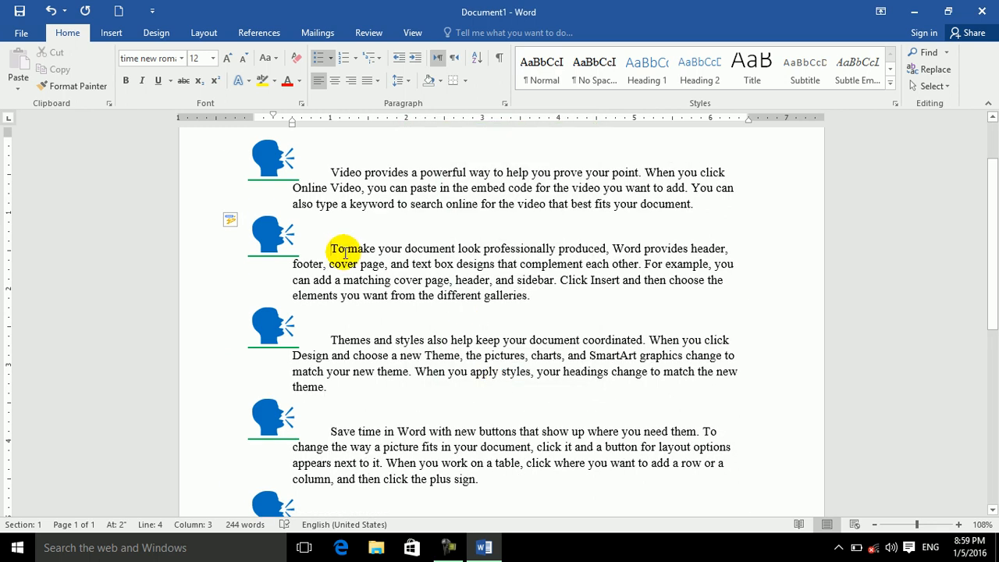
- Define a new bullet for the list using the Webdings clapperboard symbol, character code 183
left_click(331, 59)
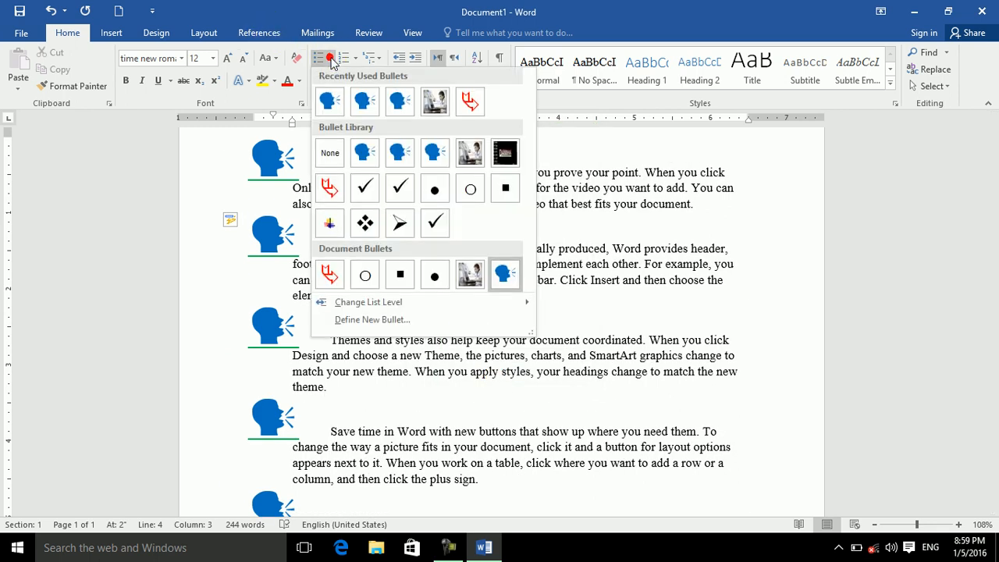
key("Escape")
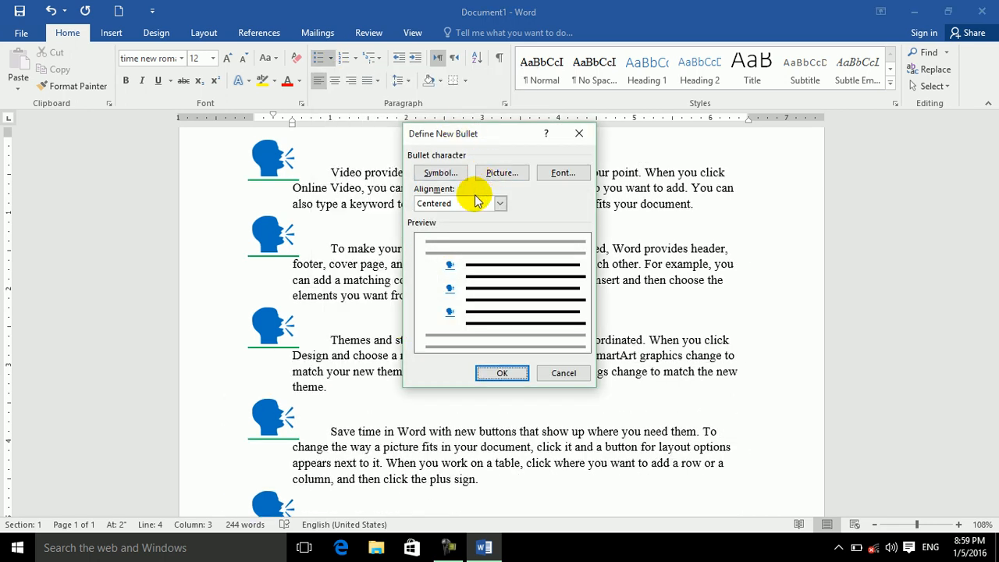
left_click(439, 173)
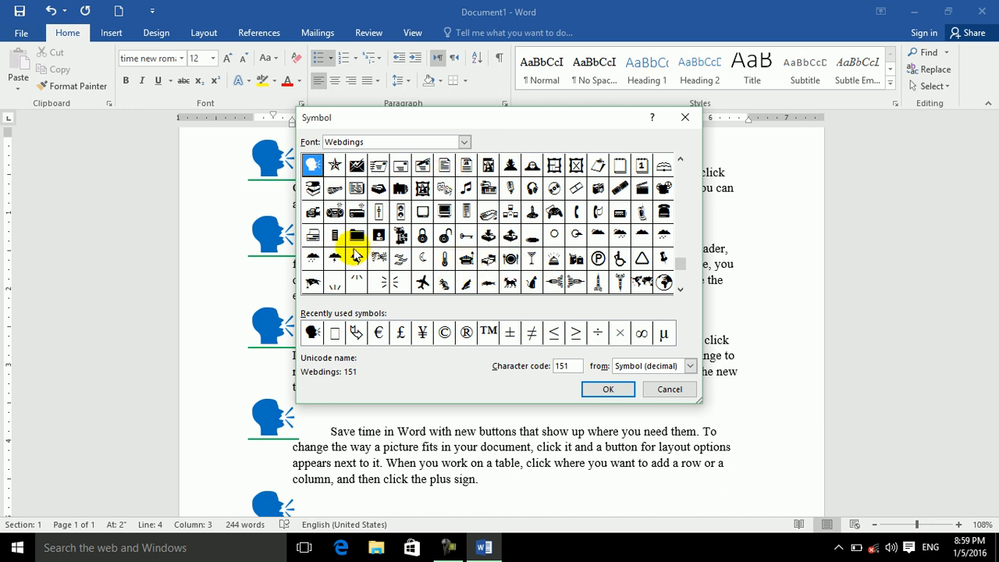
left_click(638, 210)
left_click(640, 188)
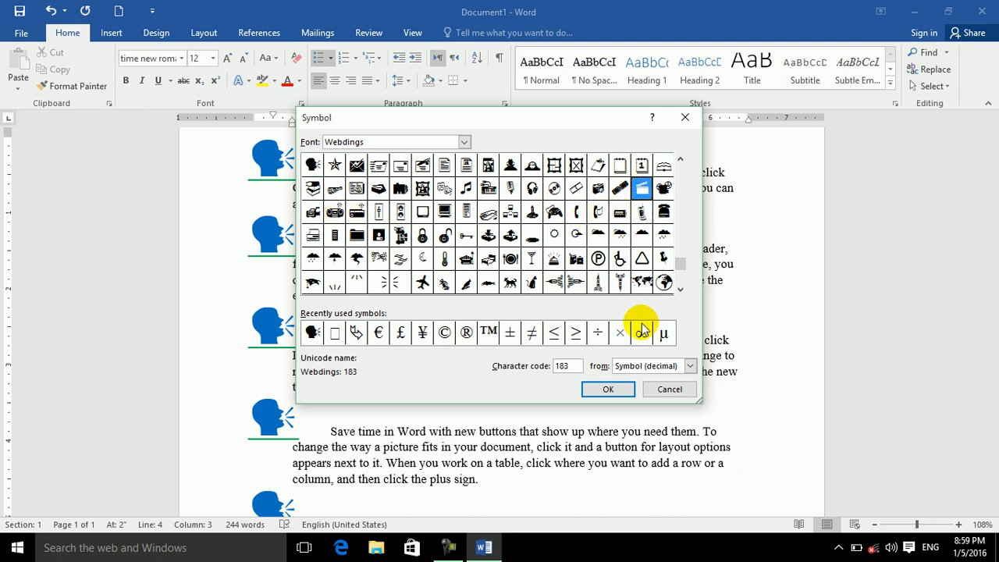
left_click(608, 389)
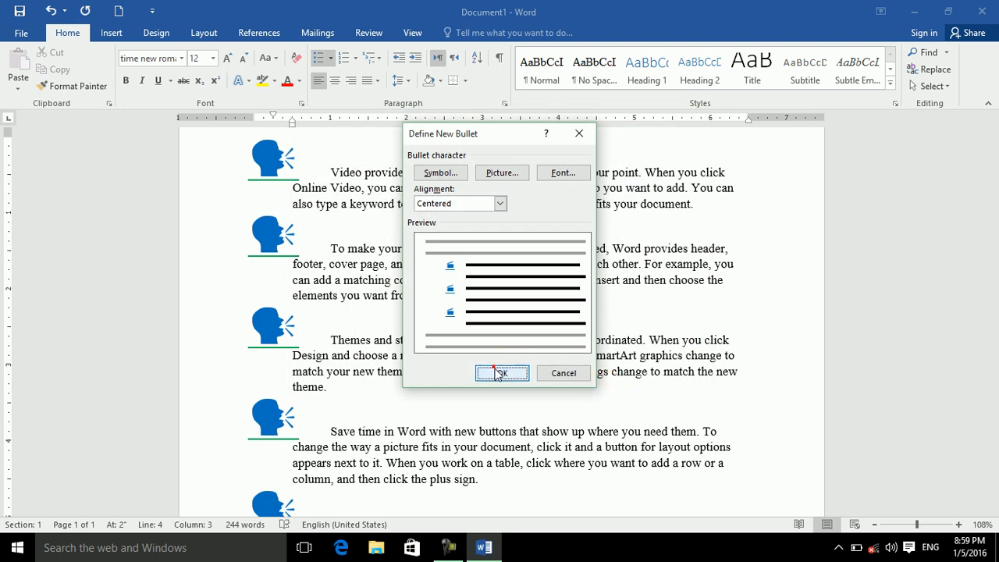
left_click(502, 374)
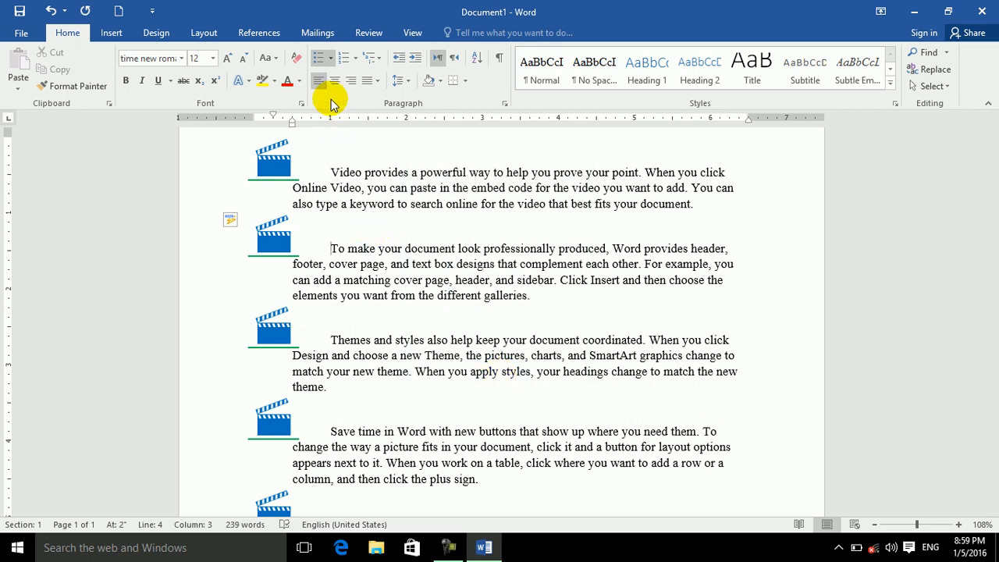
- Define a picture bullet for the list from Screenshot (14).png in the Screenshots folder, and select the list's bullets
left_click(356, 60)
left_click(330, 58)
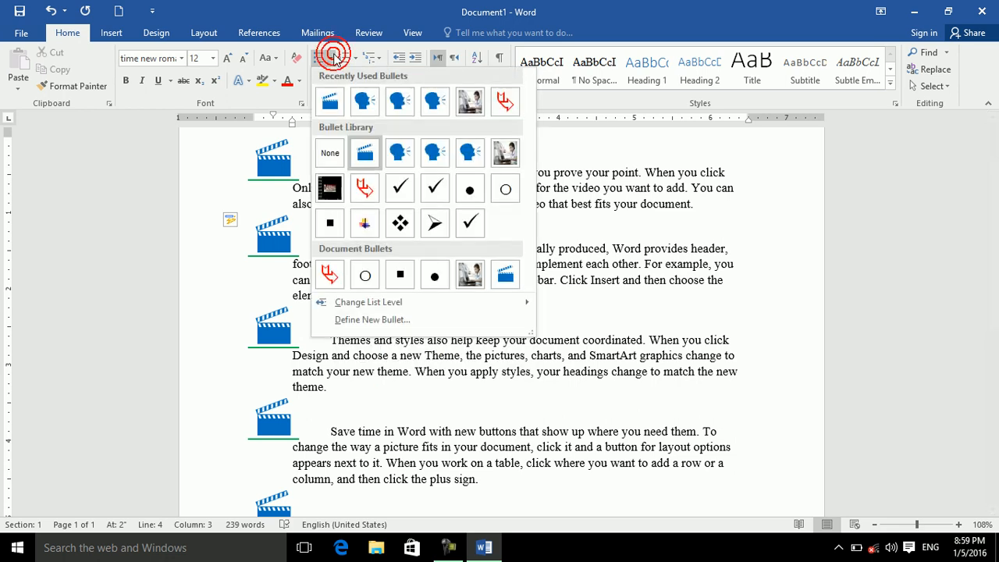
left_click(359, 321)
left_click(504, 175)
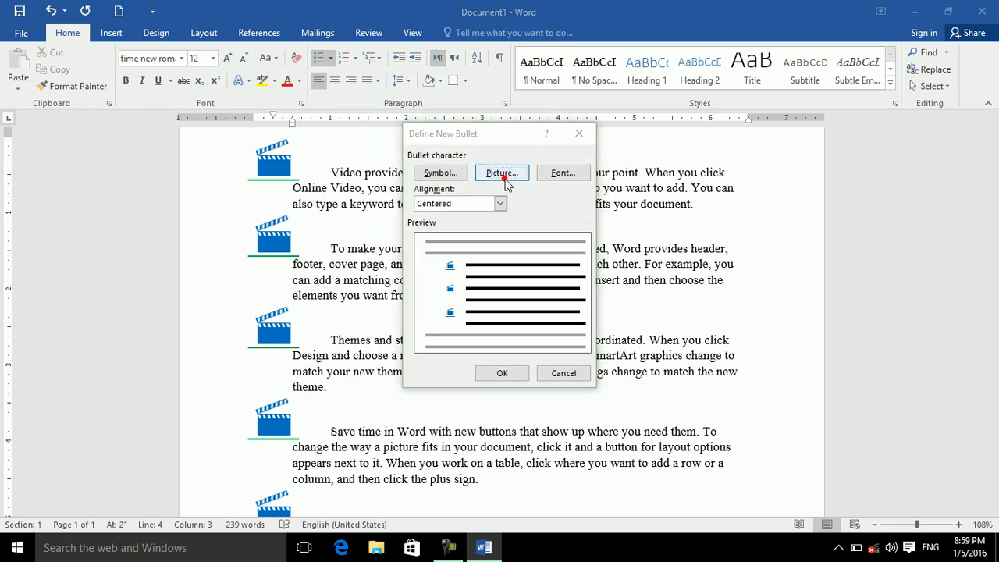
left_click(500, 303)
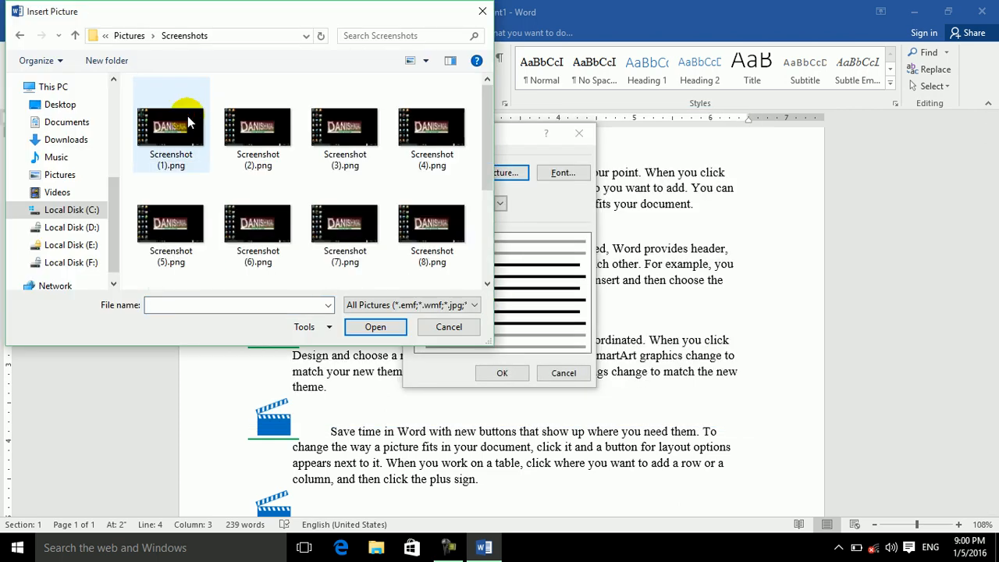
left_click_drag(491, 127, 482, 266)
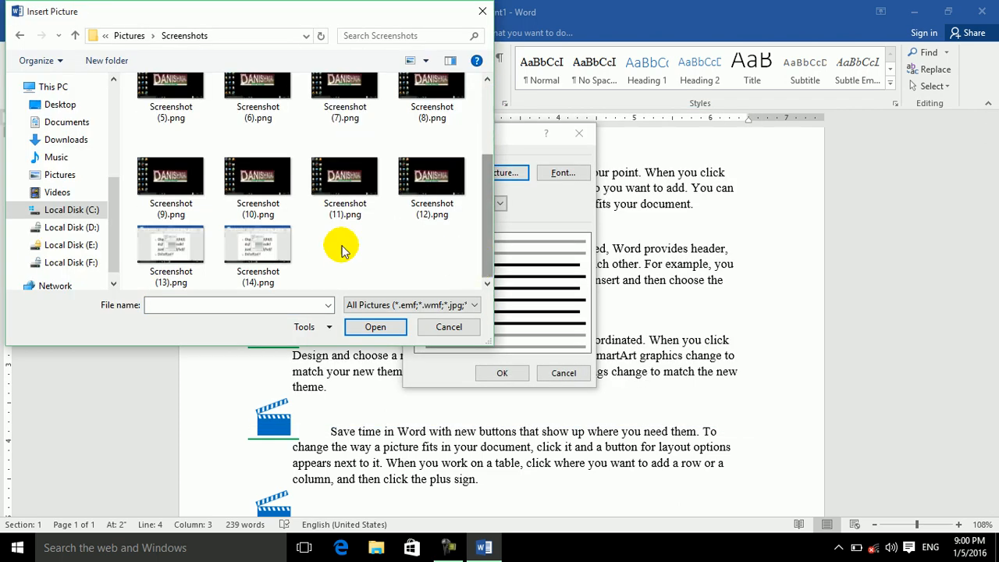
left_click(265, 248)
left_click(377, 327)
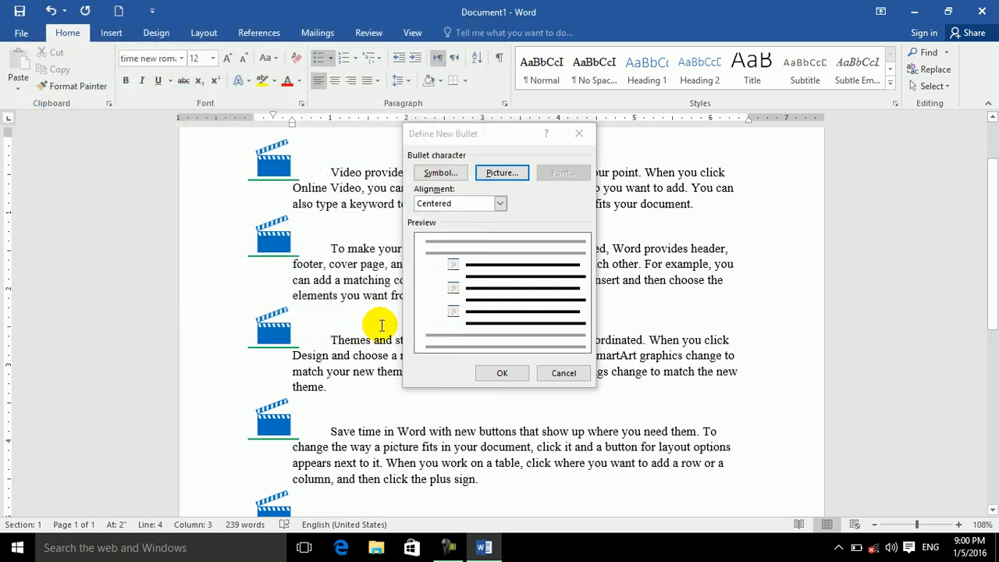
left_click(493, 372)
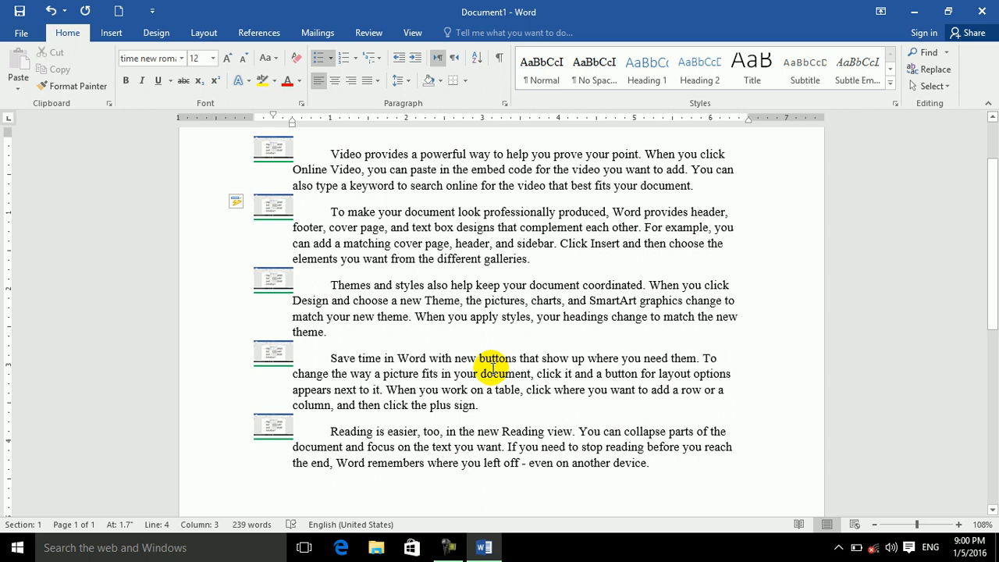
left_click(270, 278)
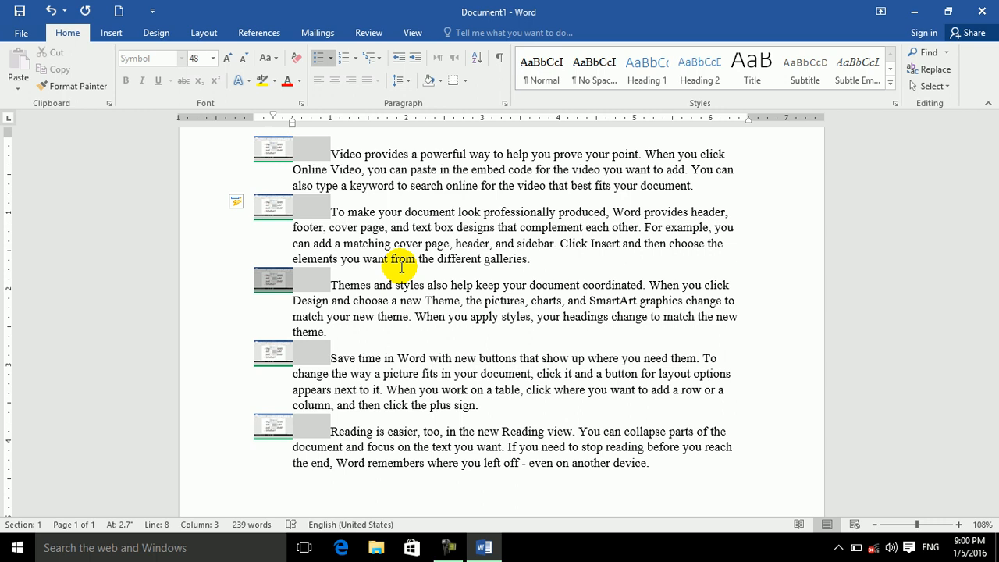
- Launch the On-Screen Keyboard with the Windows Run command and move it higher over the document
key("super+r")
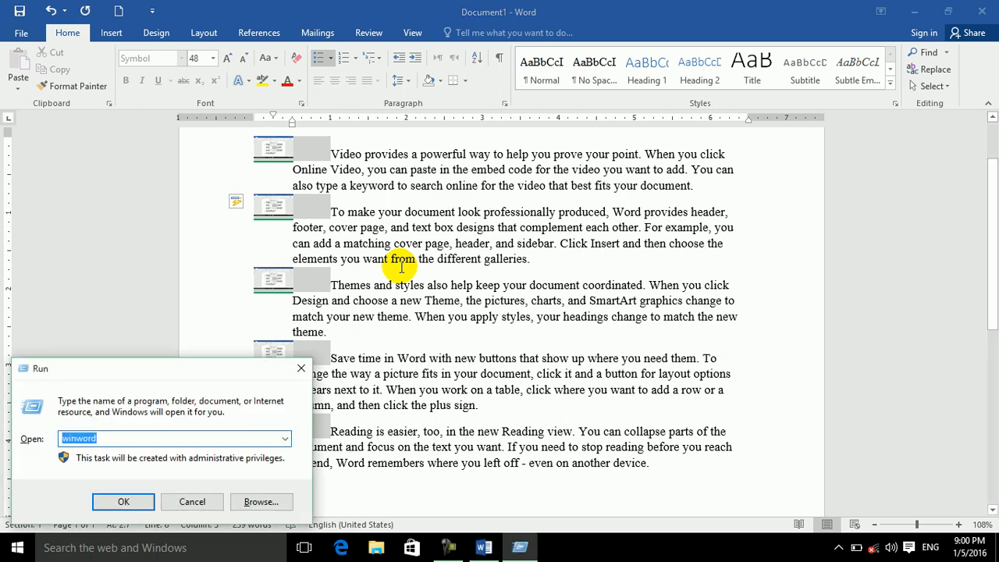
type("siui")
key("Return")
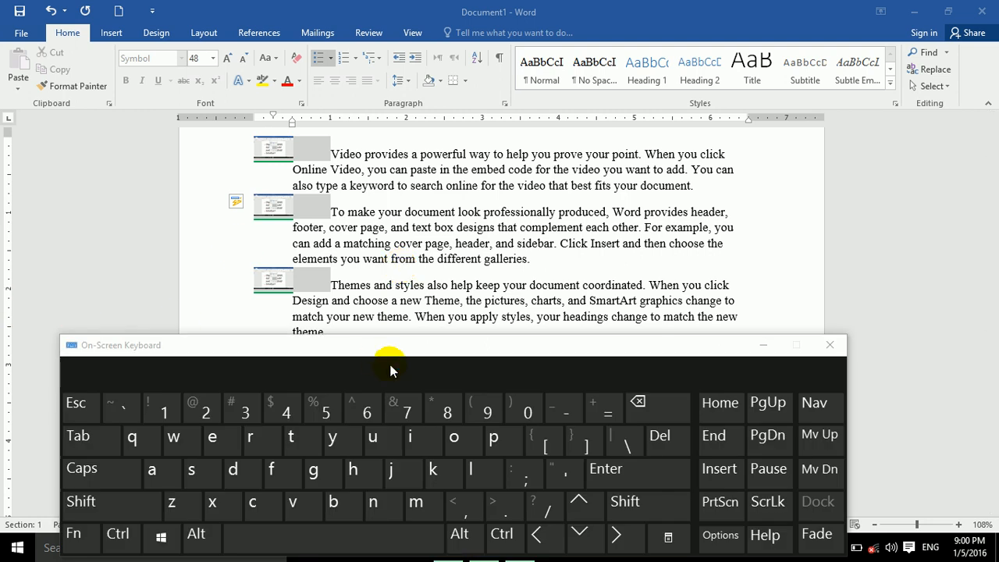
left_click_drag(401, 350, 405, 227)
key("super")
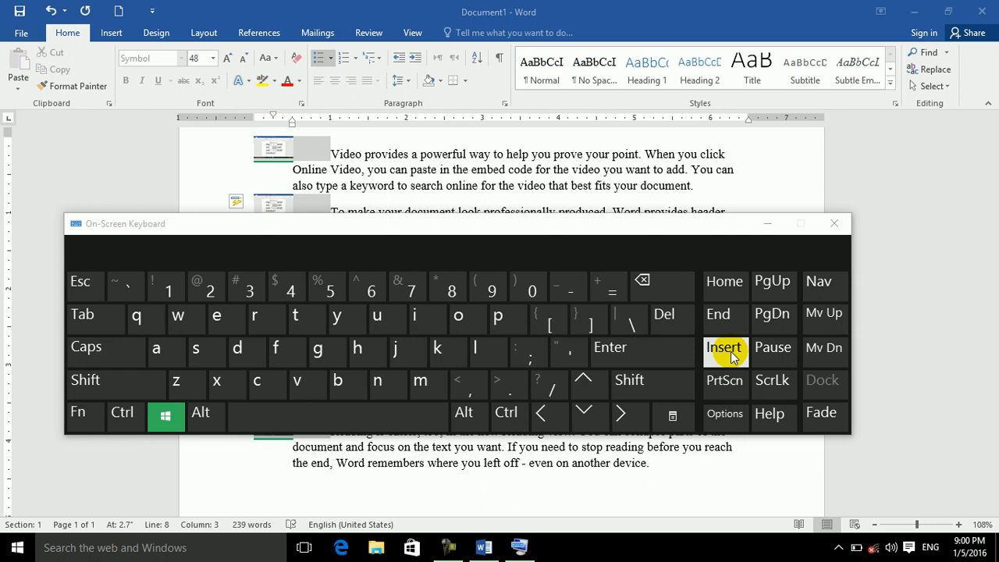
key("super")
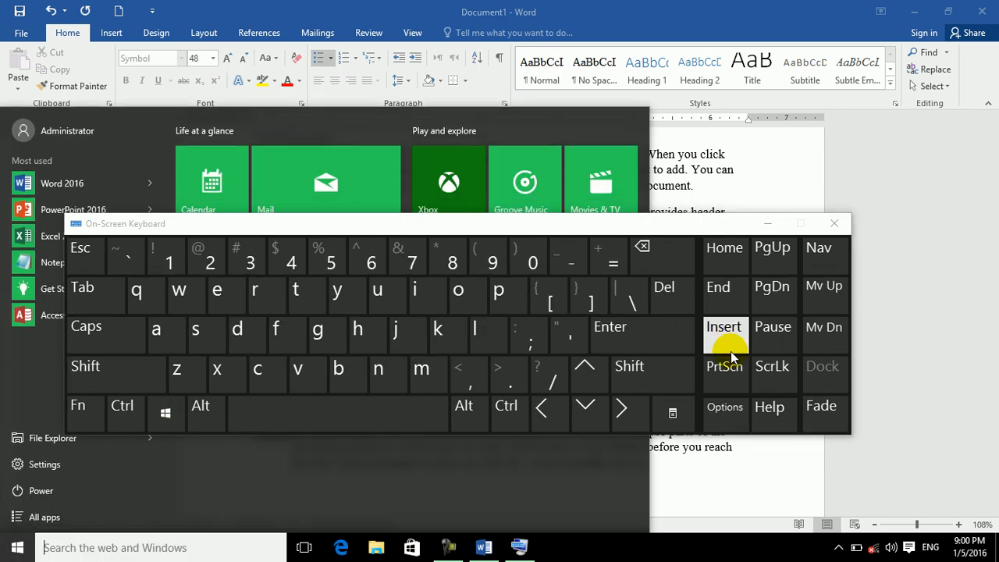
key("super")
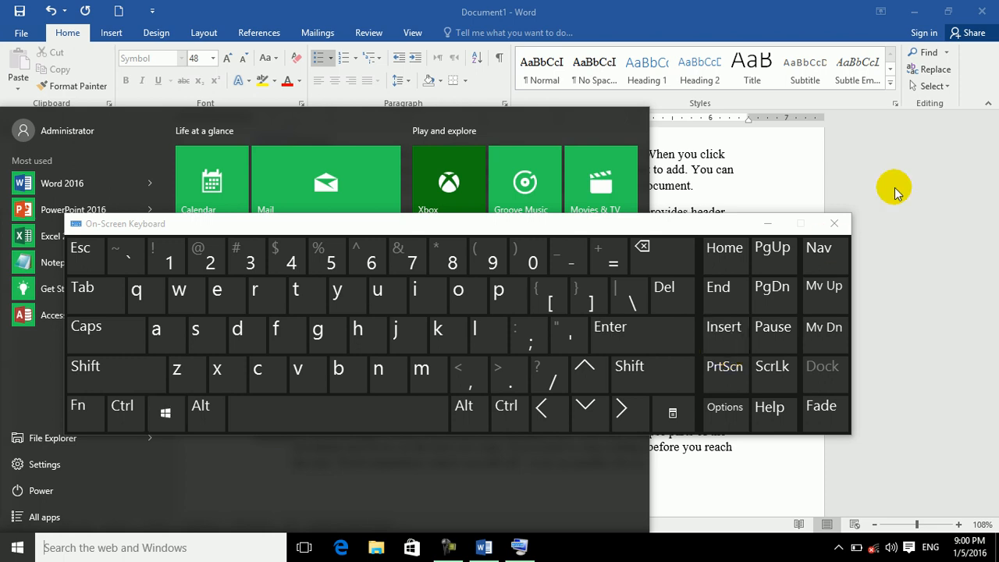
left_click(734, 343)
left_click(734, 343)
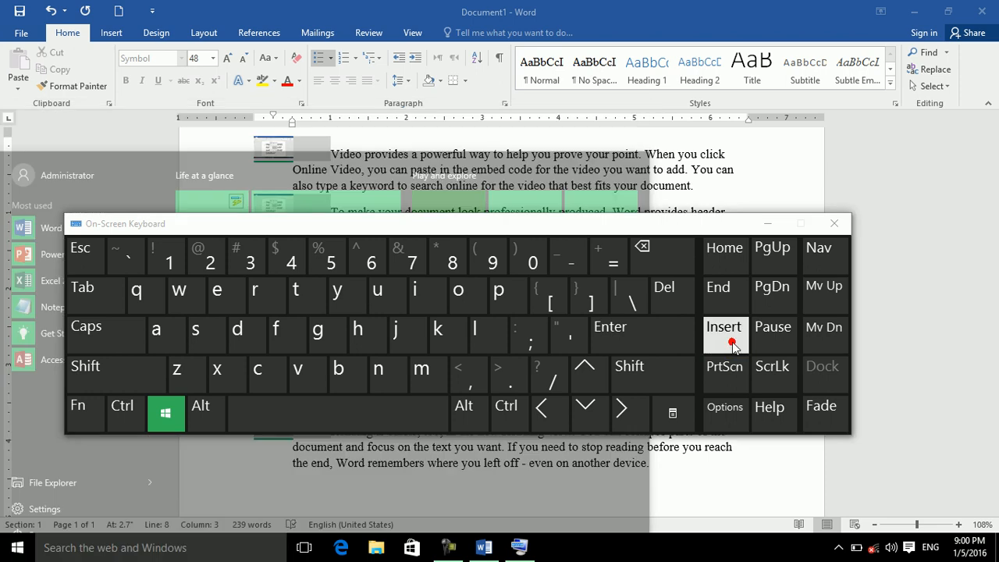
left_click(747, 174)
key("super")
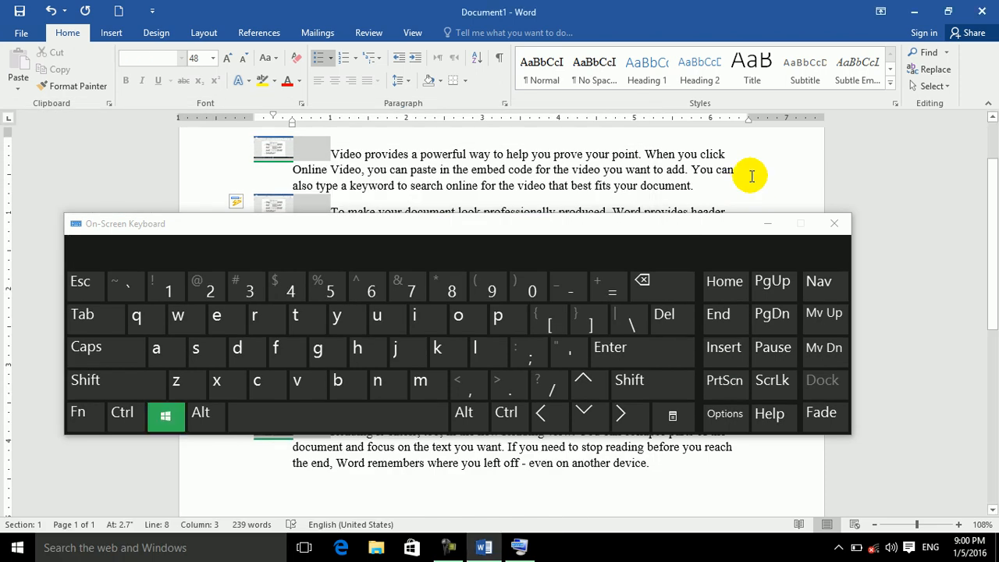
- Save full-screen screenshots to the Screenshots folder and close the On-Screen Keyboard
key("super+Print")
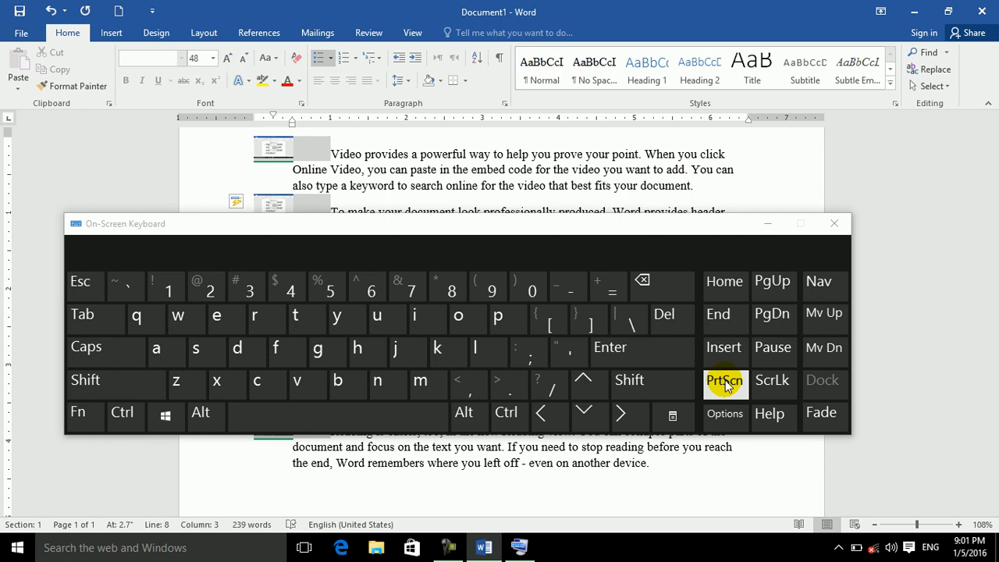
key("super")
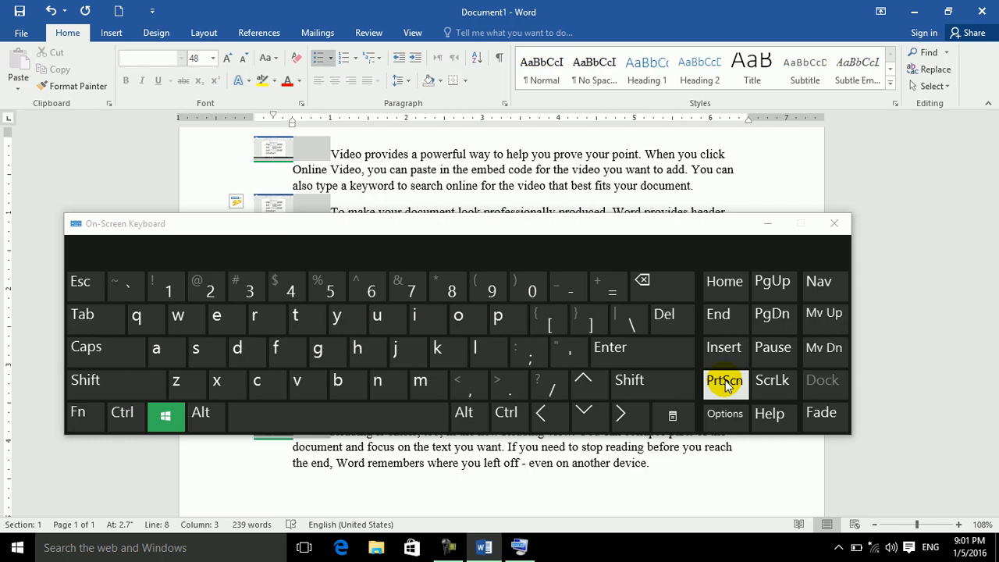
left_click(724, 385)
left_click(834, 226)
- Define a picture bullet for the list from Screenshot (17).png in the Screenshots folder
left_click(319, 280)
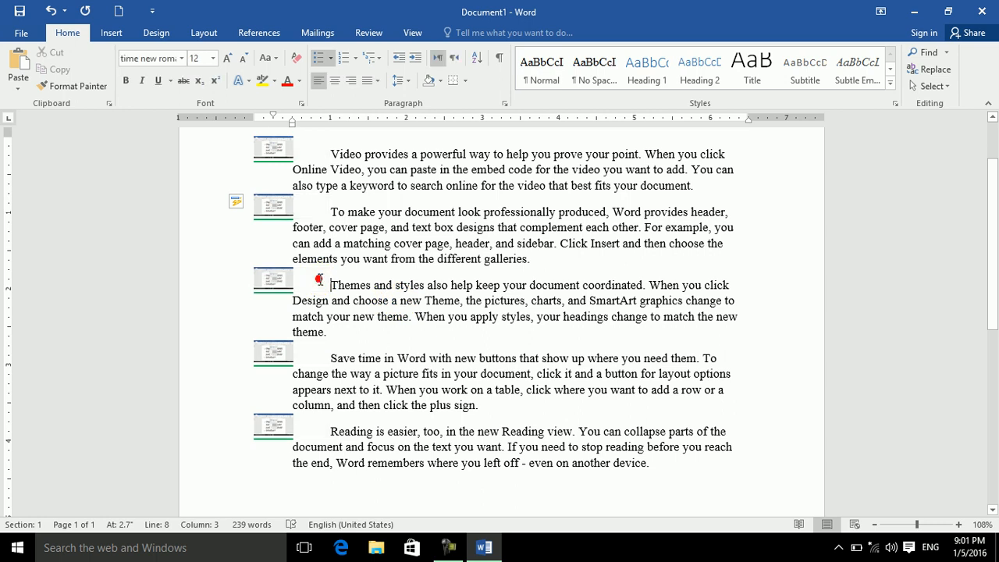
left_click(269, 279)
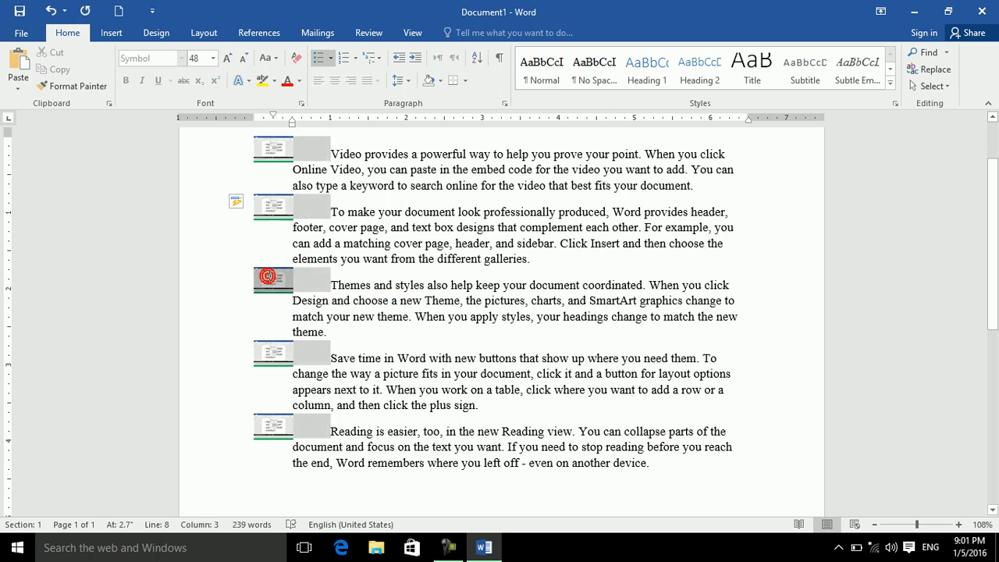
left_click(330, 58)
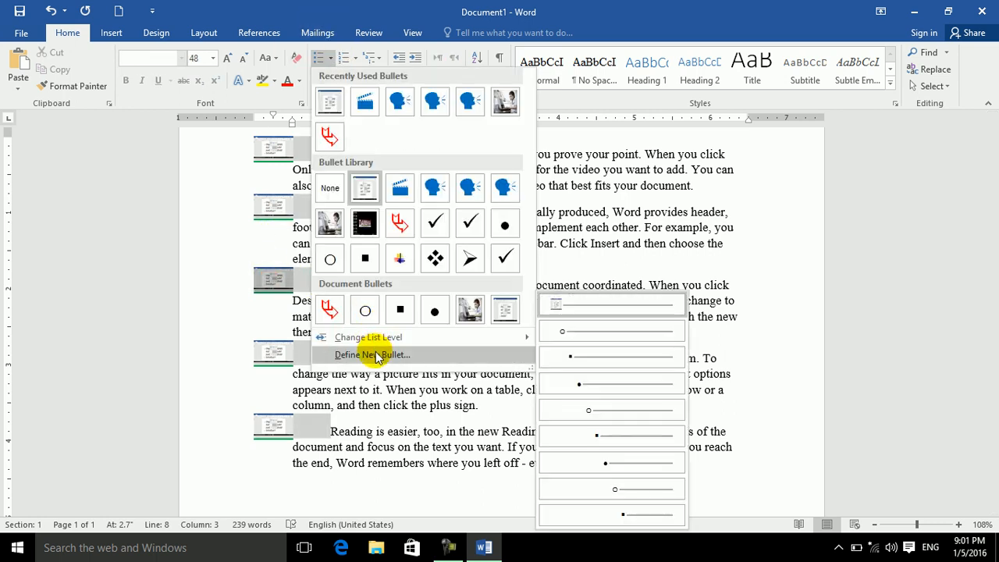
left_click(372, 355)
left_click(502, 173)
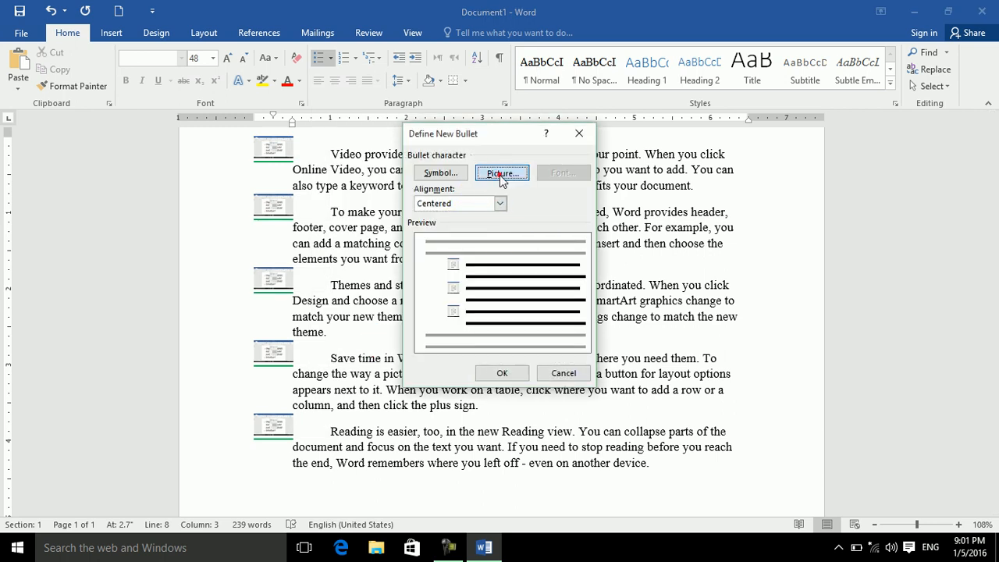
left_click(497, 303)
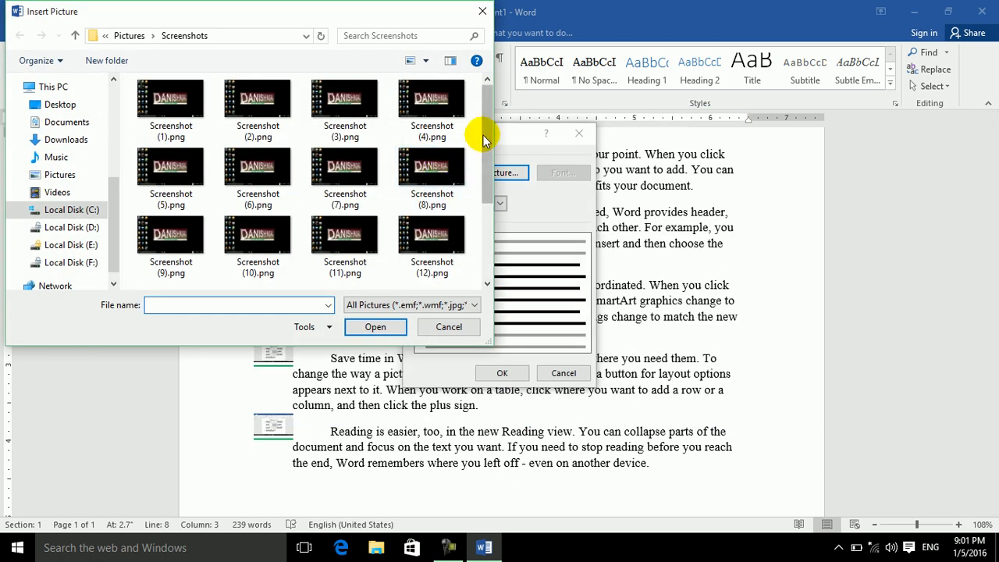
left_click_drag(483, 134, 483, 241)
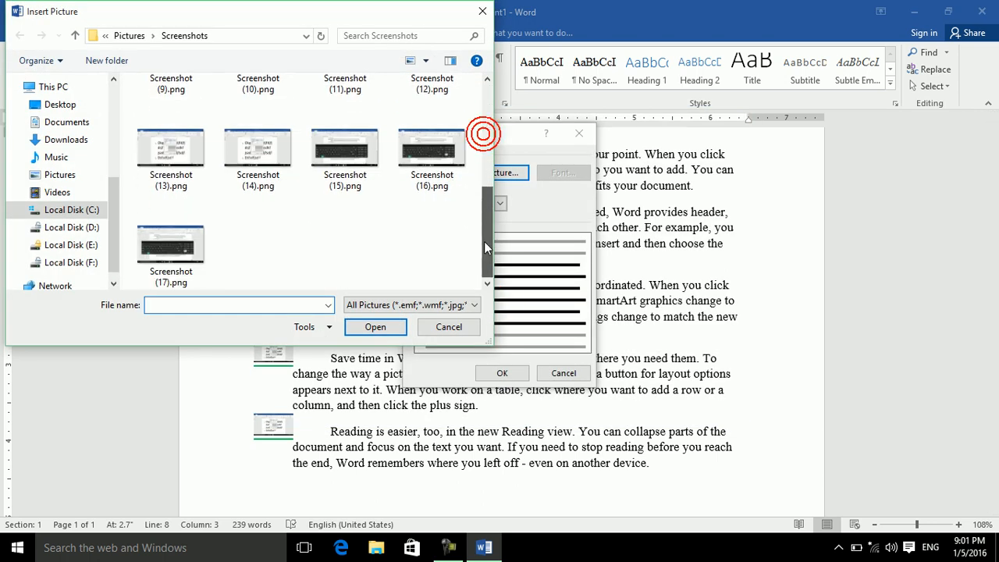
left_click(204, 231)
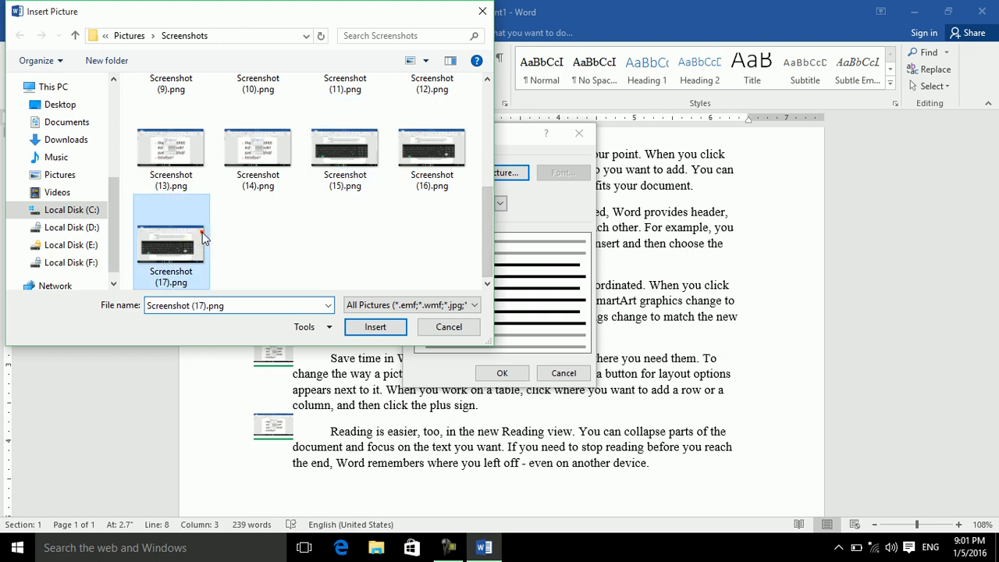
left_click(378, 328)
left_click(521, 379)
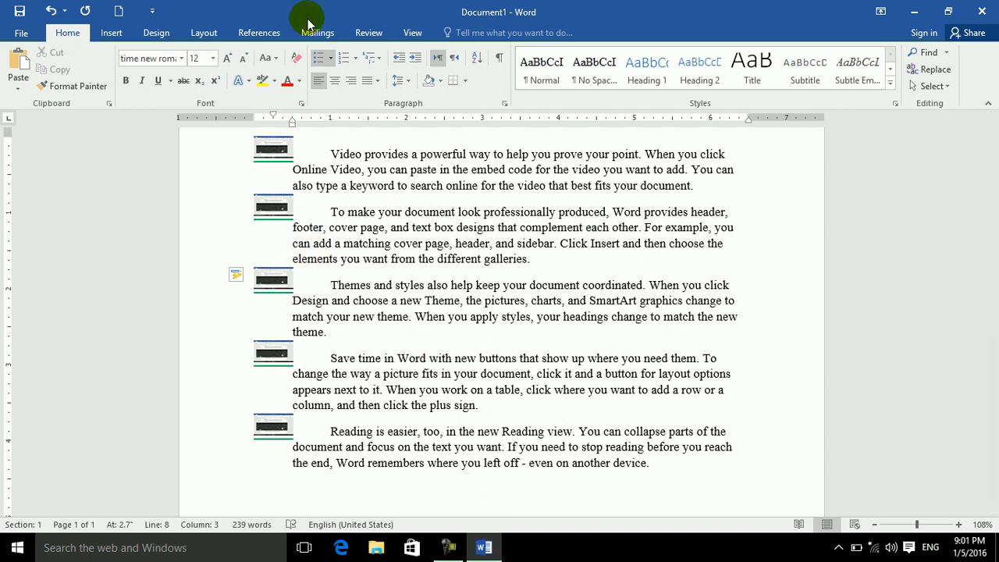
left_click(331, 58)
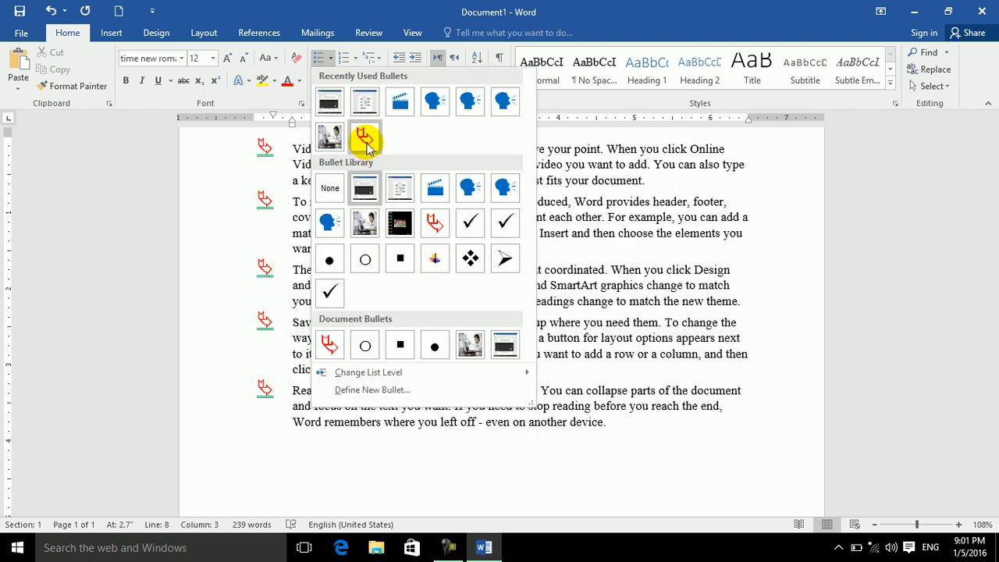
left_click(607, 143)
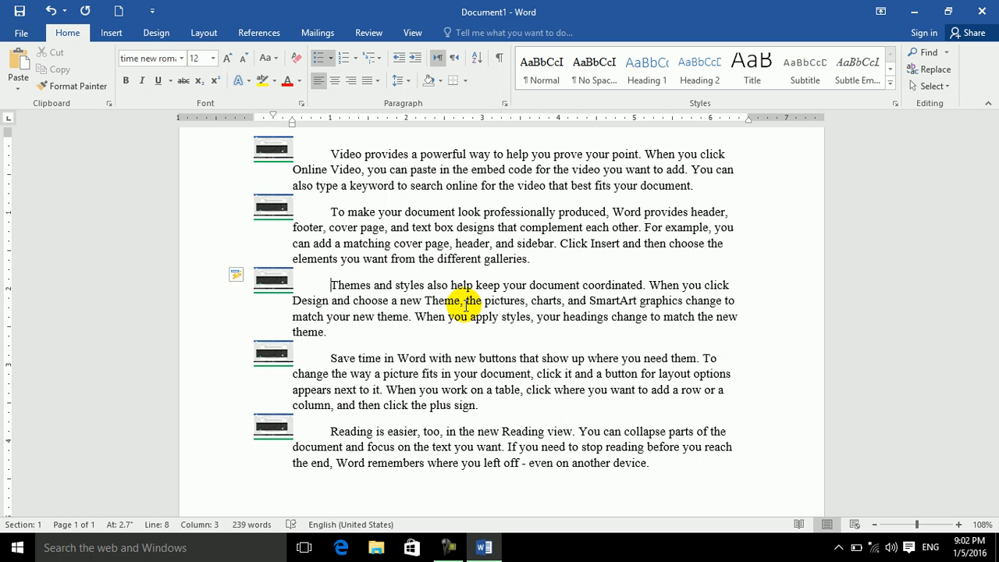
- Delete all the text in the document and enlarge the font size to 31
key("ctrl+a")
key("Delete")
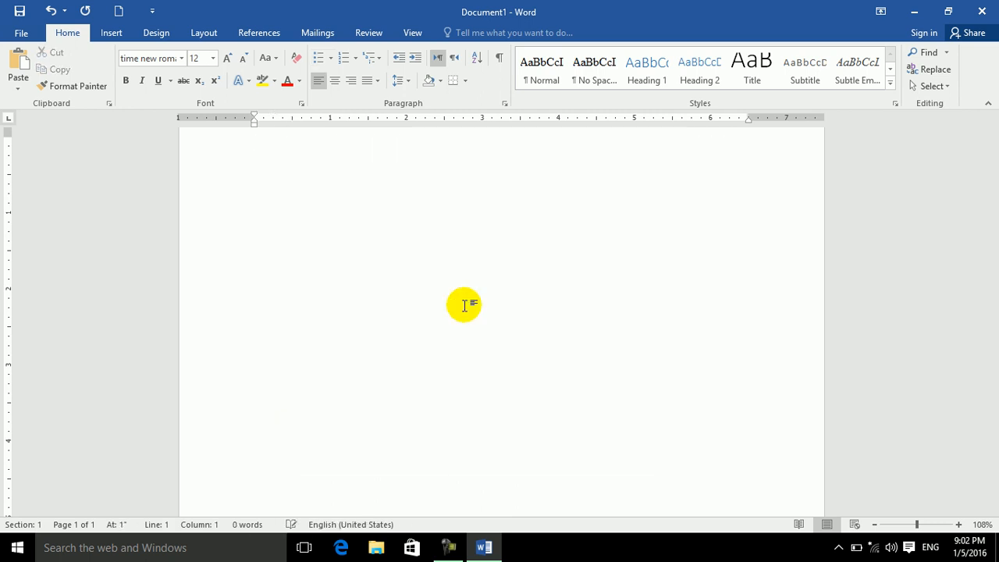
type("=")
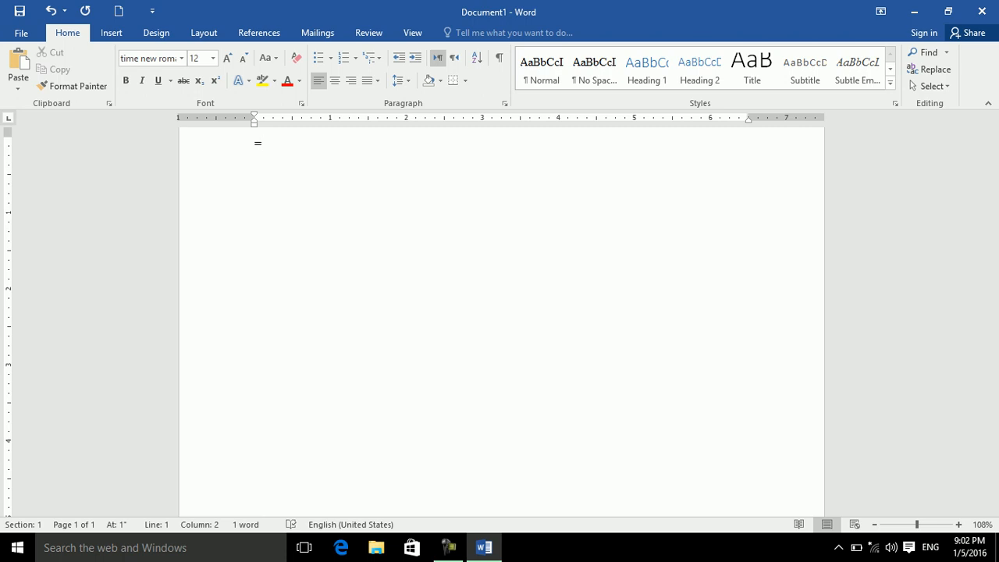
key("BackSpace")
key("ctrl+shift+period")
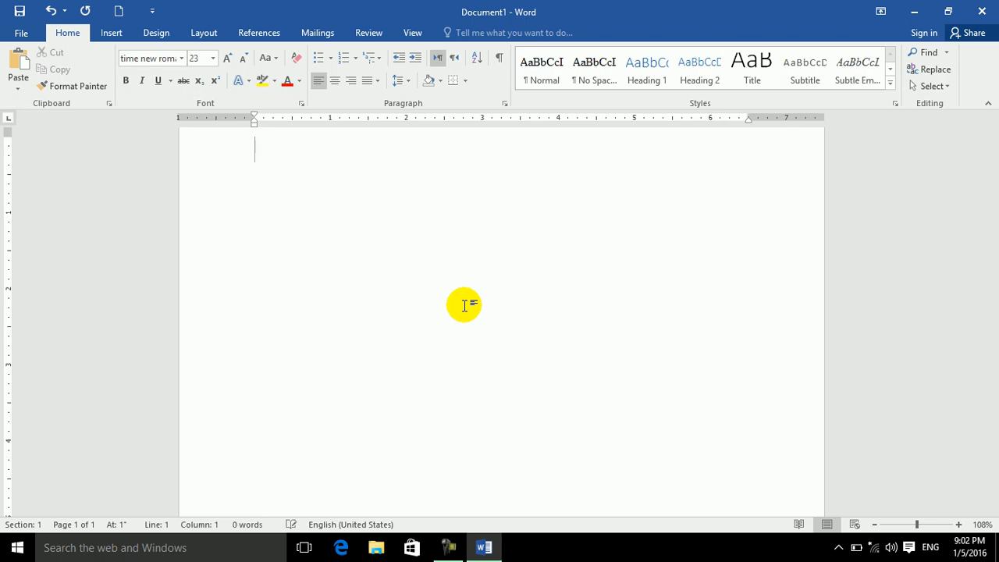
- Start an automatic arrow-bulleted list with => and enter six placeholder items: fsdfss, df sd, f, sdf, sd and f
type("=>")
key("space")
type("fsdfss")
key("Return")
type("df sd")
key("Return")
type("f")
key("Return")
type("sdf")
key("Return")
type("sd")
key("Return")
type("f")
- Delete the whole arrow-bulleted list from the document
key("ctrl+a")
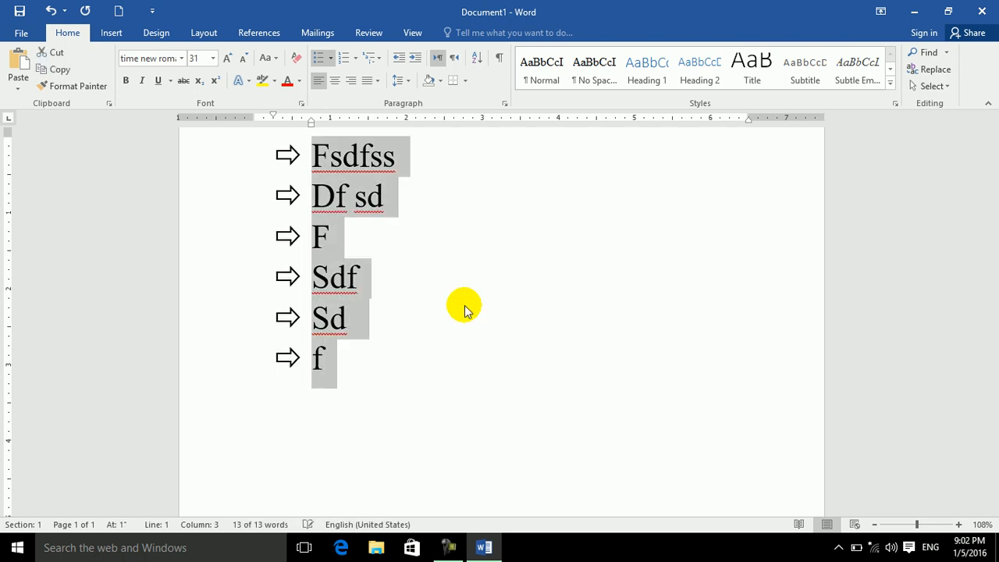
key("BackSpace")
key("BackSpace")
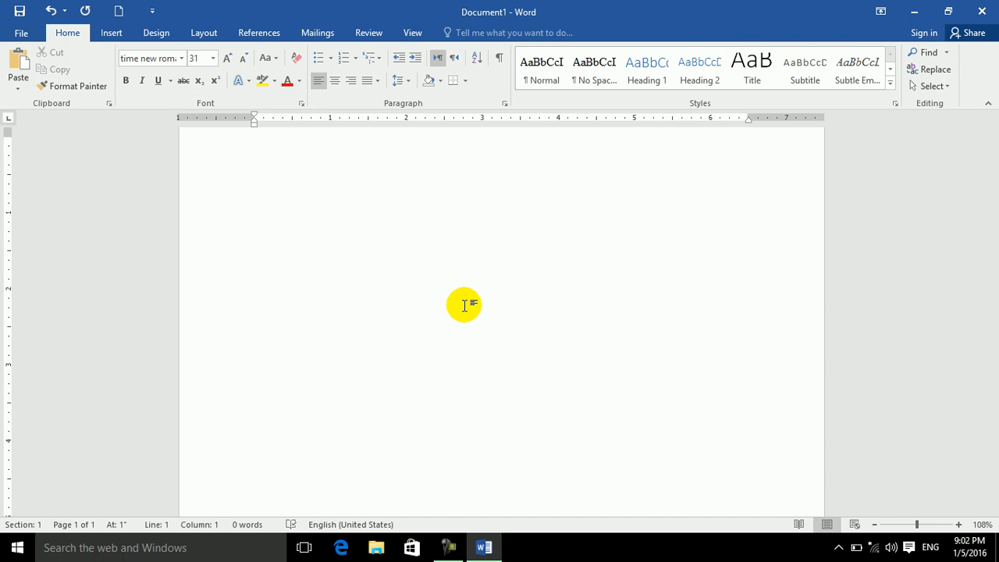
- Try the AutoCorrect sequences <=> and :) in the empty document and remove each one
type("<=>")
key("ctrl+z")
key("BackSpace")
key("BackSpace")
key("BackSpace")
type(":)")
key("BackSpace")
key("BackSpace")
- Try an automatic bullet by starting a line with o, enter several placeholder lines, and clear the document
type("o  gdsg ds")
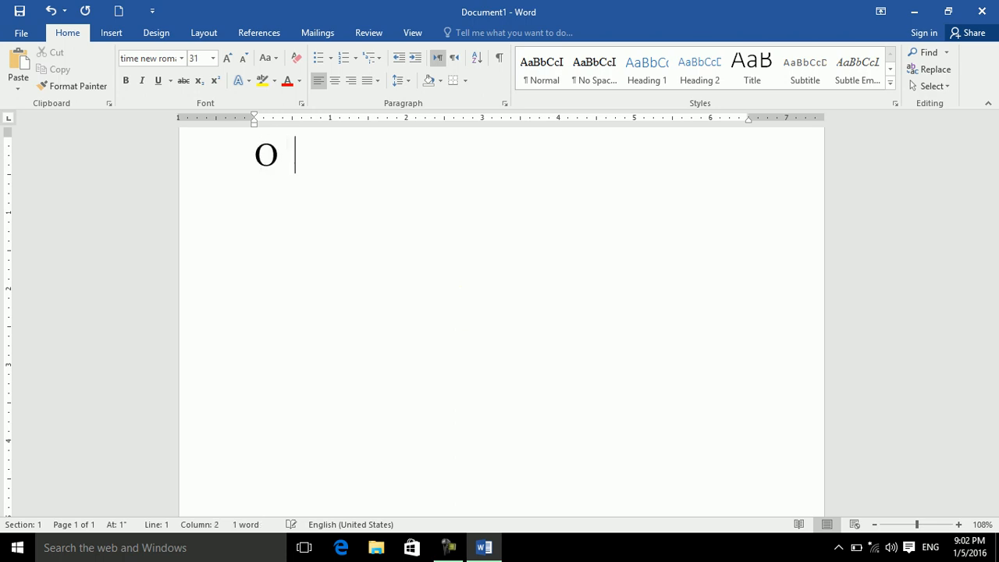
type("f gfdsgfd")
key("Return")
type("sgdsfgdsfg")
key("Return")
type("sdfgdfs")
key("Return")
type("gdfs")
left_click(463, 303)
key("ctrl+a")
key("Delete")
key("BackSpace")
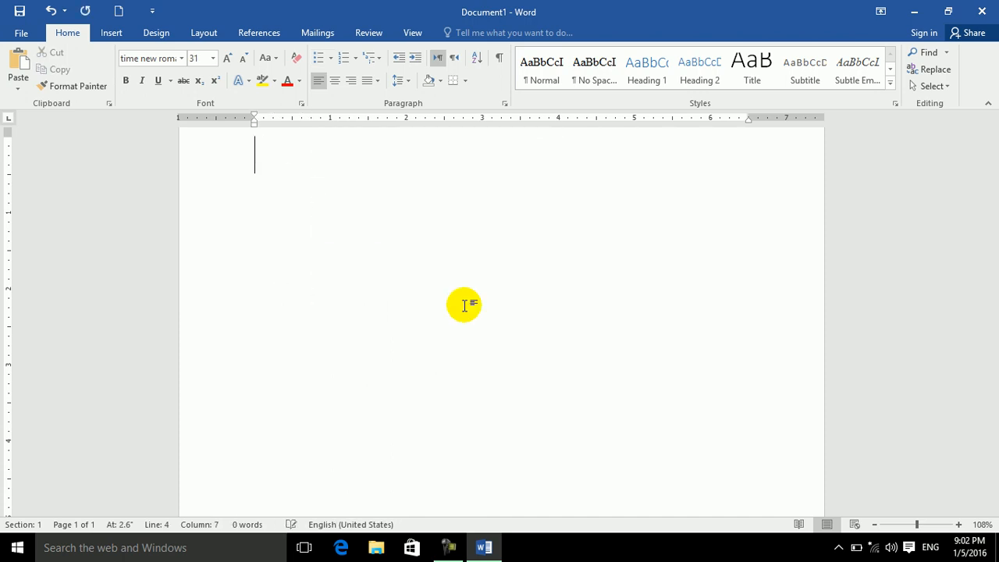
- Try the AutoCorrect sequence ==> for a bold arrow, revert the conversion and delete the characters
type("==>")
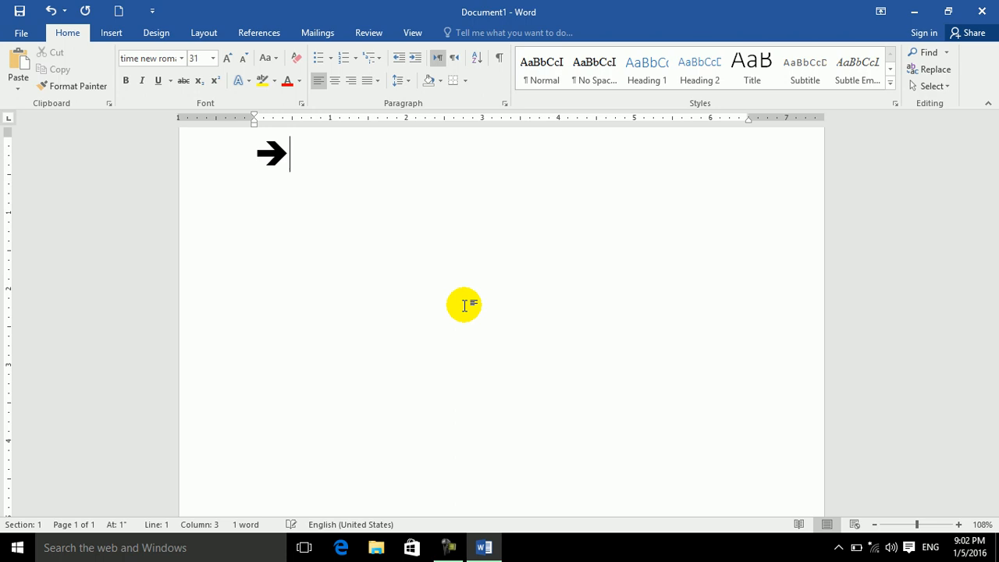
key("ctrl+z")
key("BackSpace")
key("BackSpace")
key("BackSpace")
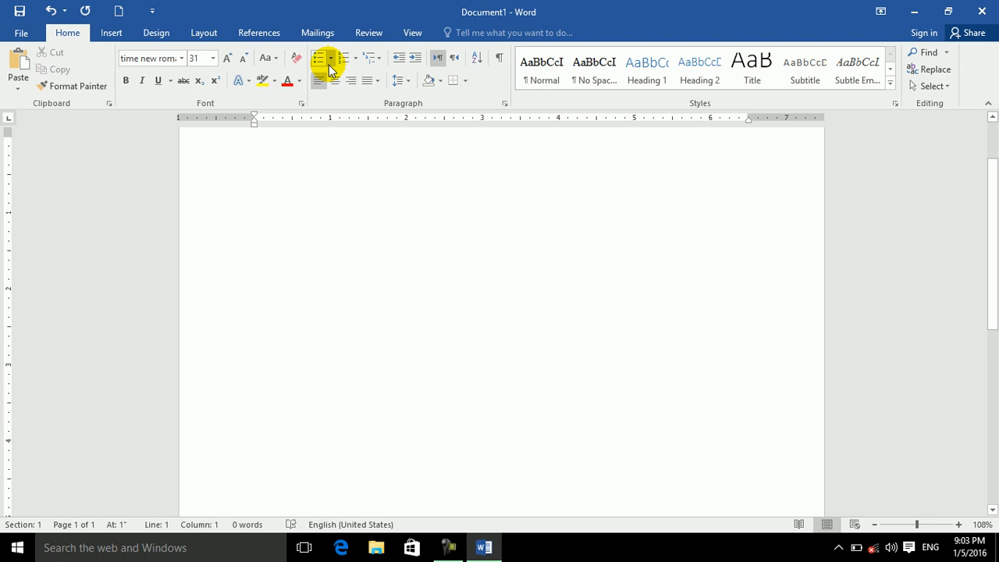
- Generate two paragraphs of sample text with =rand(2)
left_click(330, 58)
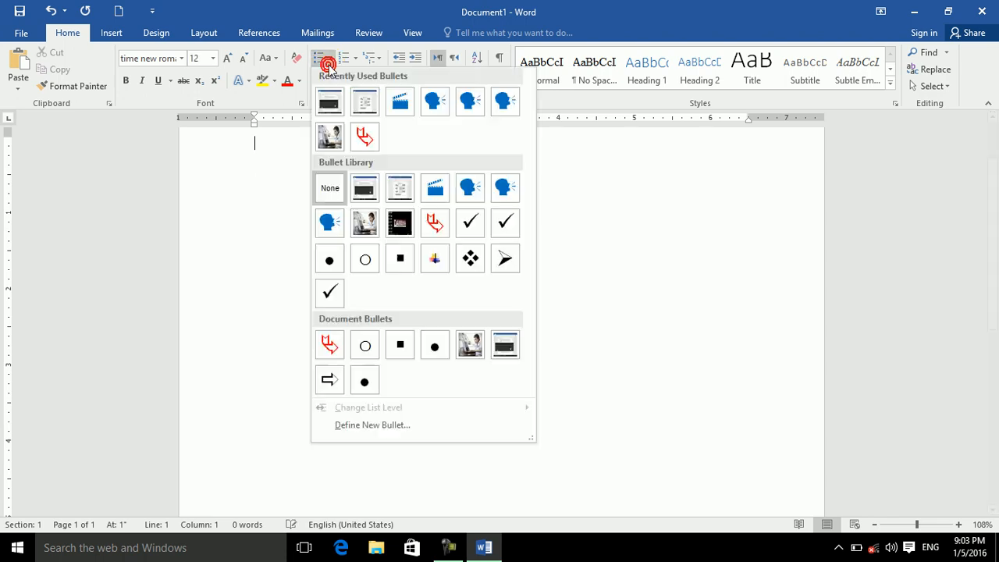
left_click(692, 267)
type("=rand(")
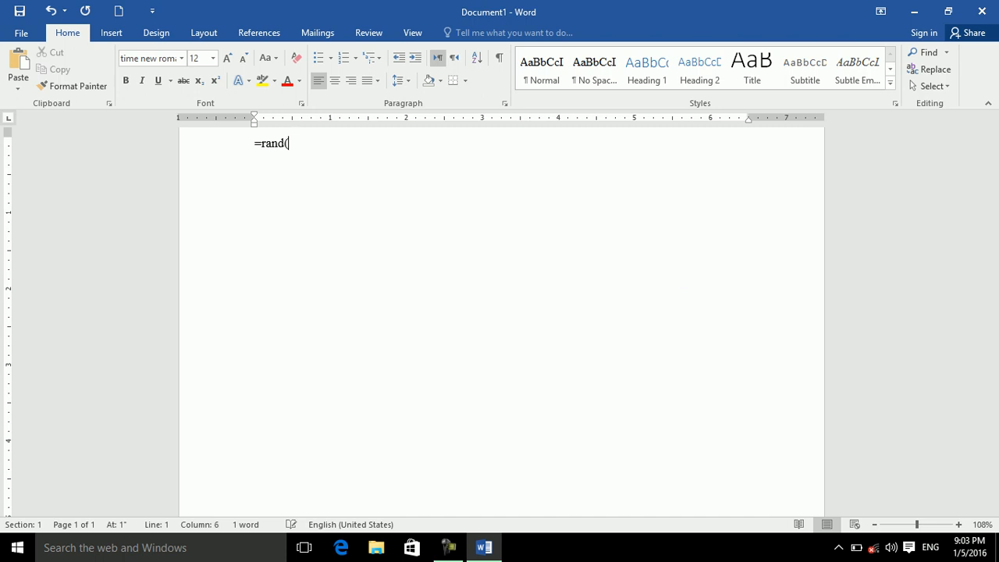
type("2)")
key("Return")
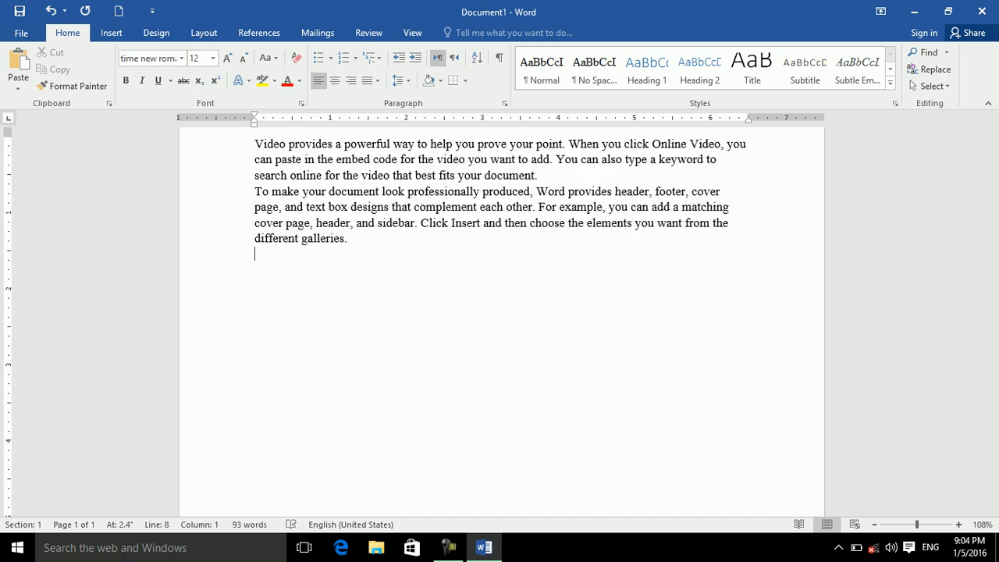
- Add the placeholder line dijfsdjfklsdjfkikfjsdjfsdjf below the sample paragraphs
type("dijfsdjfklsdjfk")
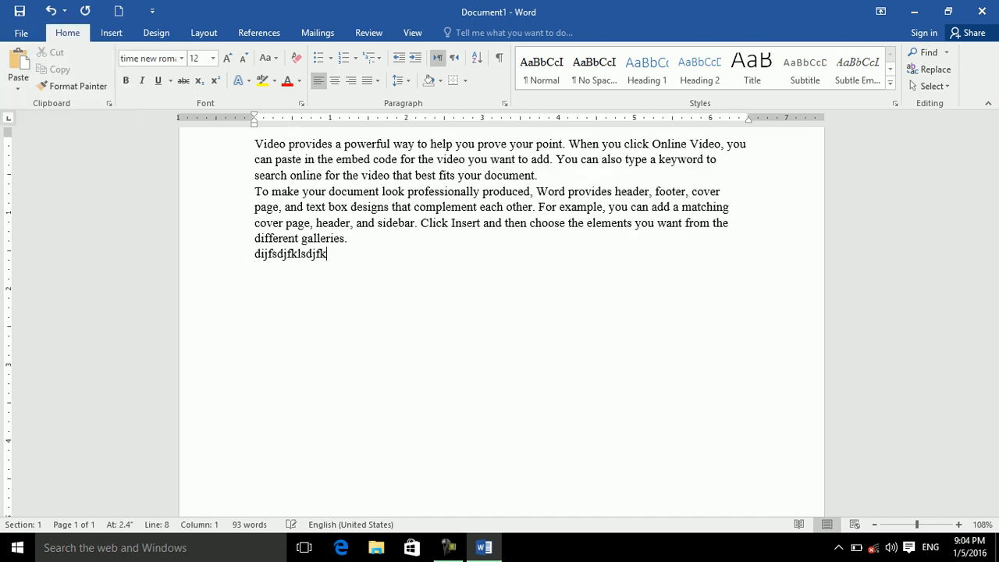
type("ikfjsdjfsdjf")
key("Return")
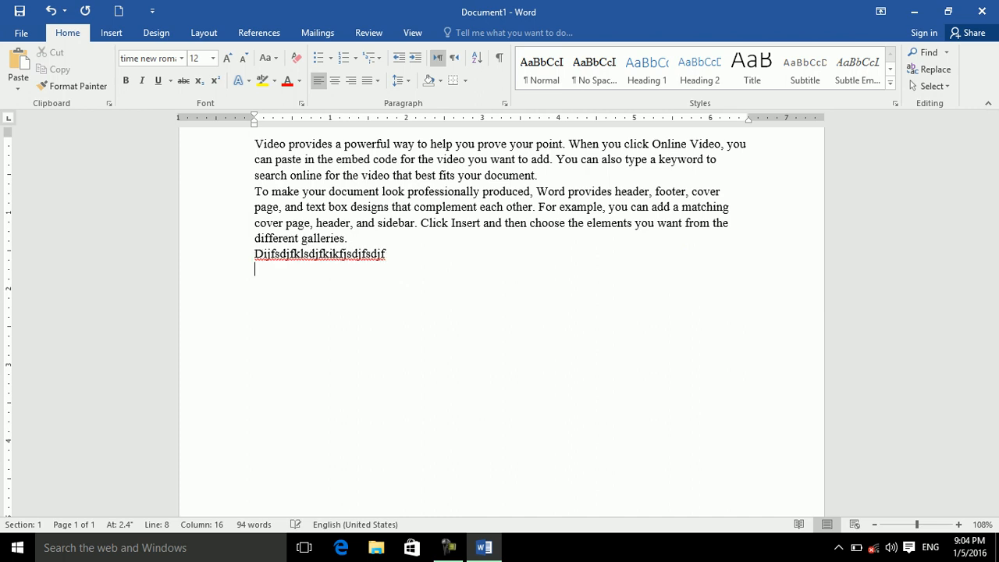
- Switch the input language to Dari and enter four paragraphs of placeholder Dari text below the English text
key("alt+shift")
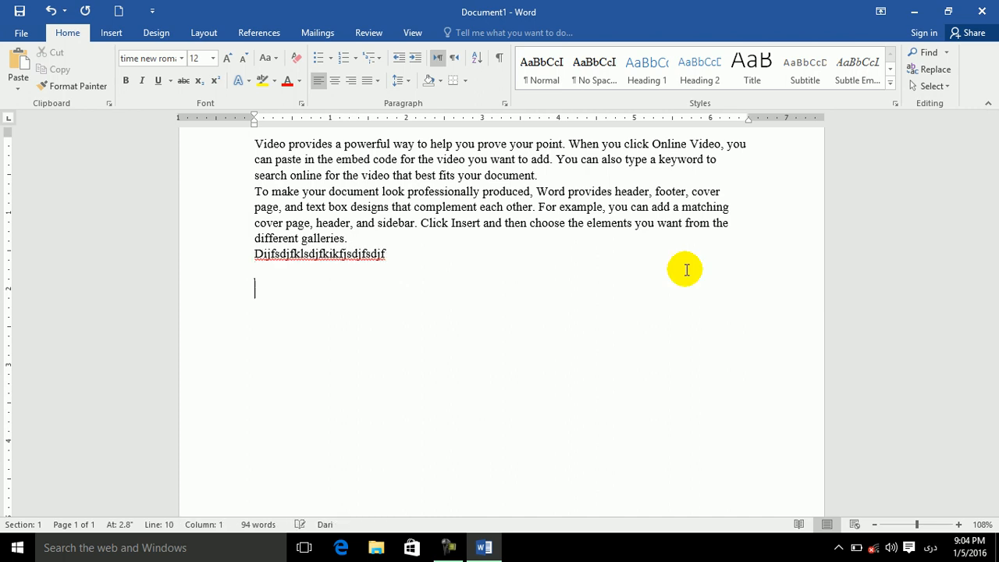
type("خبخثسیبتسشیب تسشیتب نتسشنی تبنسیشتب")
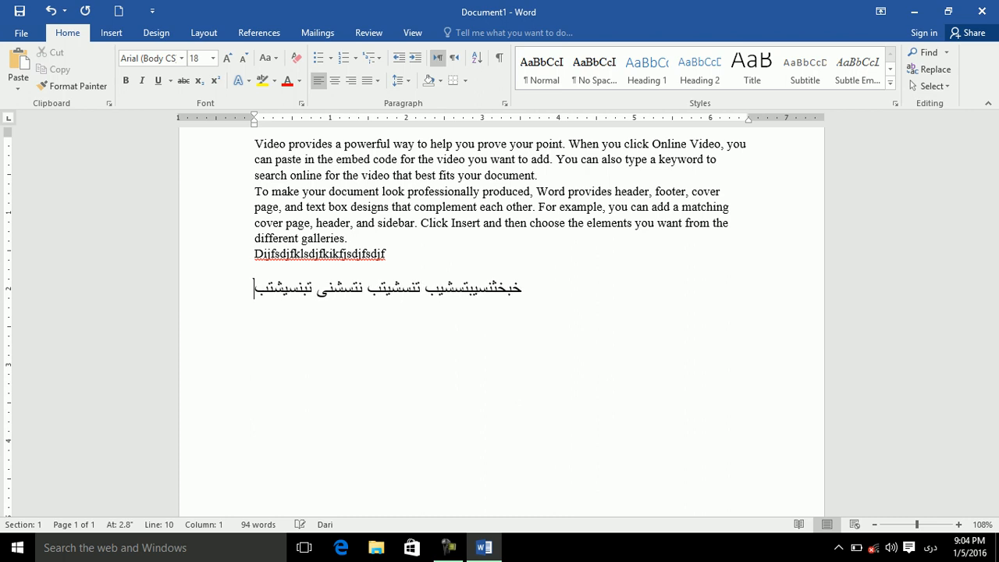
type("نیشستب نتشسی بینمسش تبنمیستنبتیسشن تبینسشتب تیسشنب تسشینبت")
key("Return")
type("بنیسشتبنشیتبنستبتشیتیسب")
key("Return")
type("سشبسیشنمبت سینبتشت بنمیستبسی")
key("Return")
type("شب سشین بتیسبنم تششیبت")
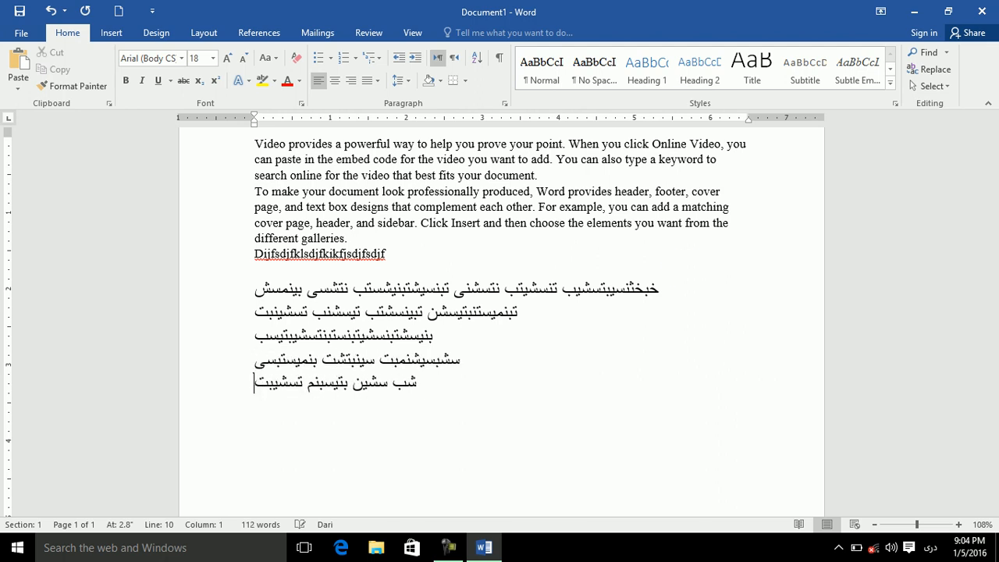
- Apply the recently used photo picture bullet, showing a person at a computer, to all paragraphs in the document
key("ctrl+a")
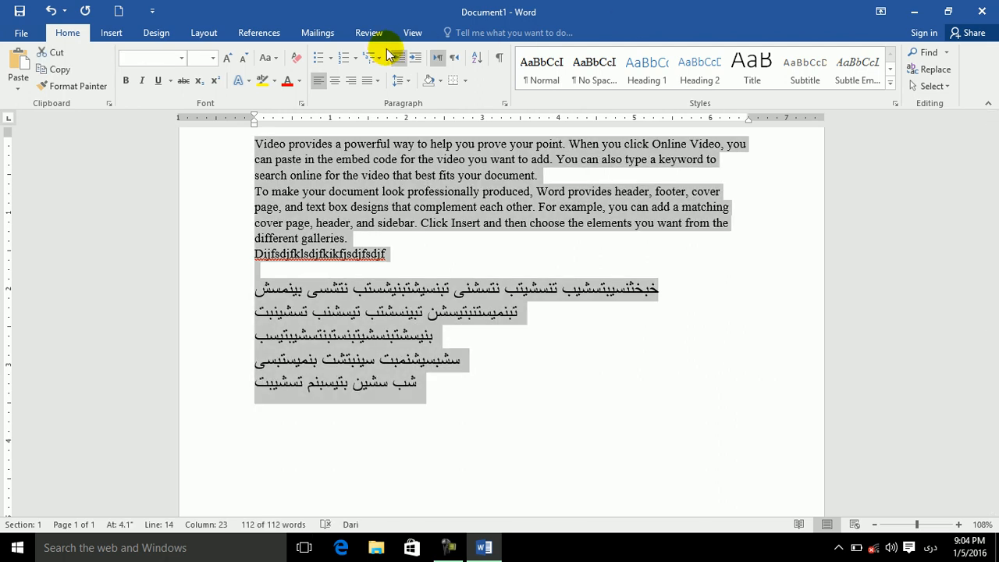
left_click(330, 58)
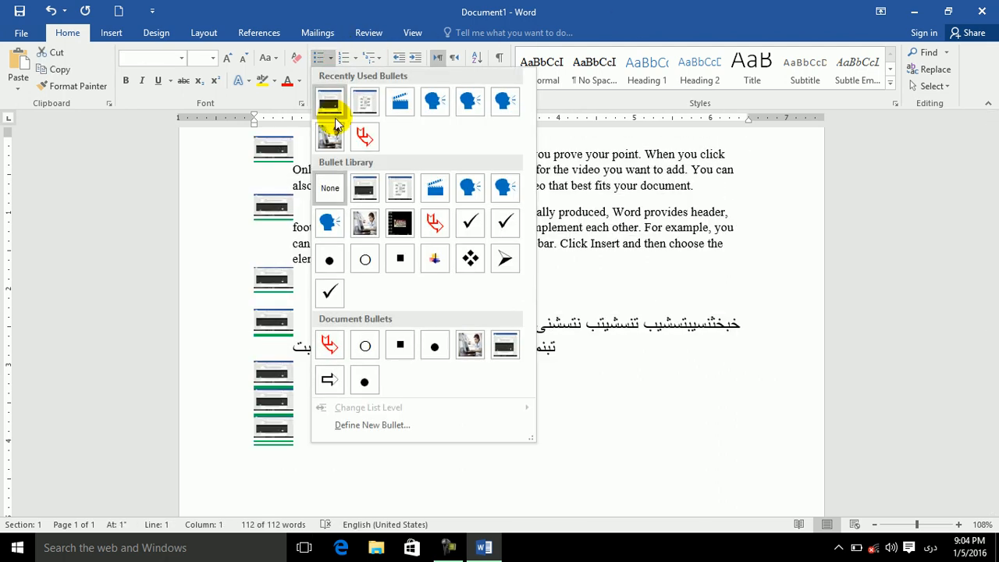
left_click(335, 136)
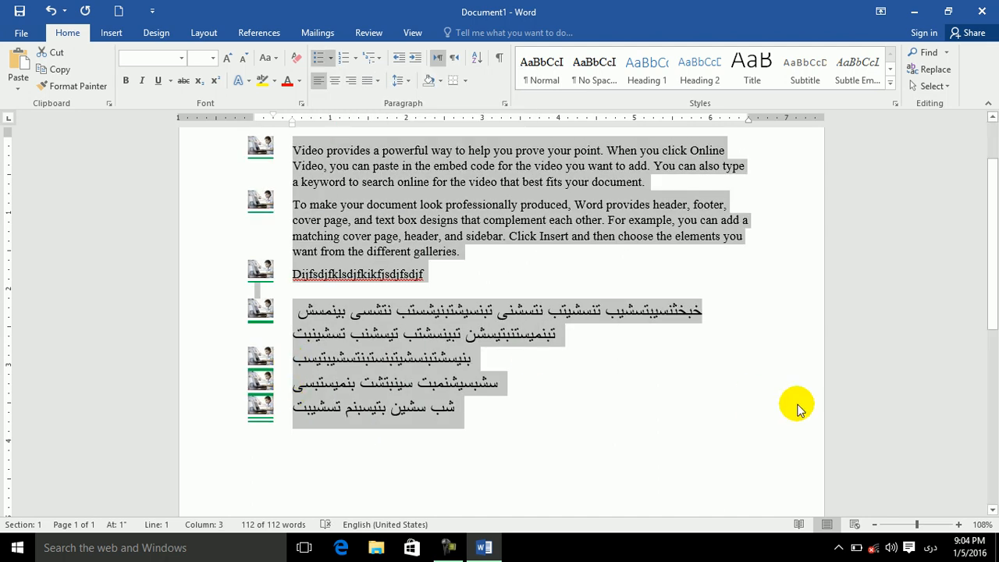
- Toggle the direction of the Dari paragraphs between right-to-left and left-to-right several times, finishing with left-to-right
left_click(505, 435)
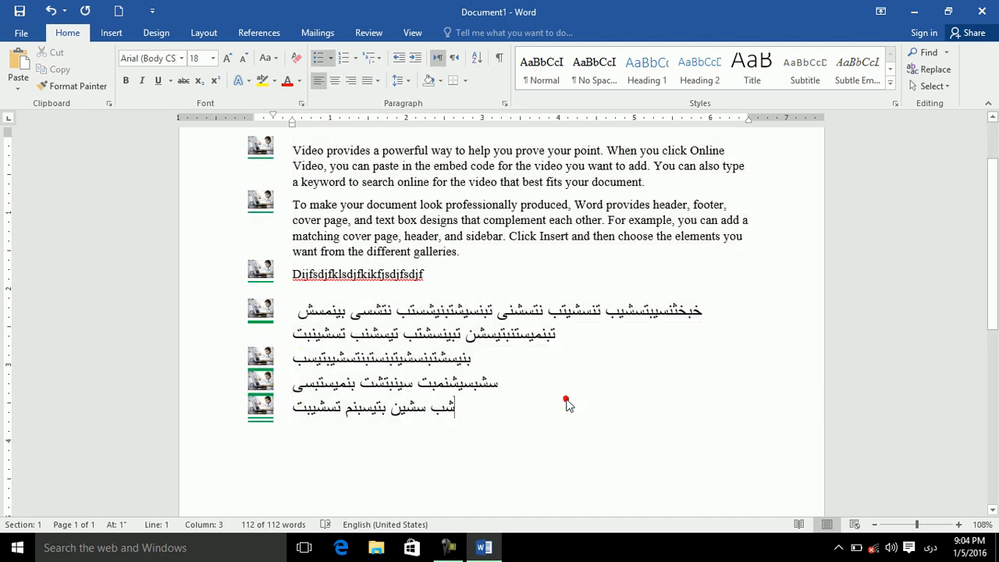
left_click_drag(501, 433, 380, 318)
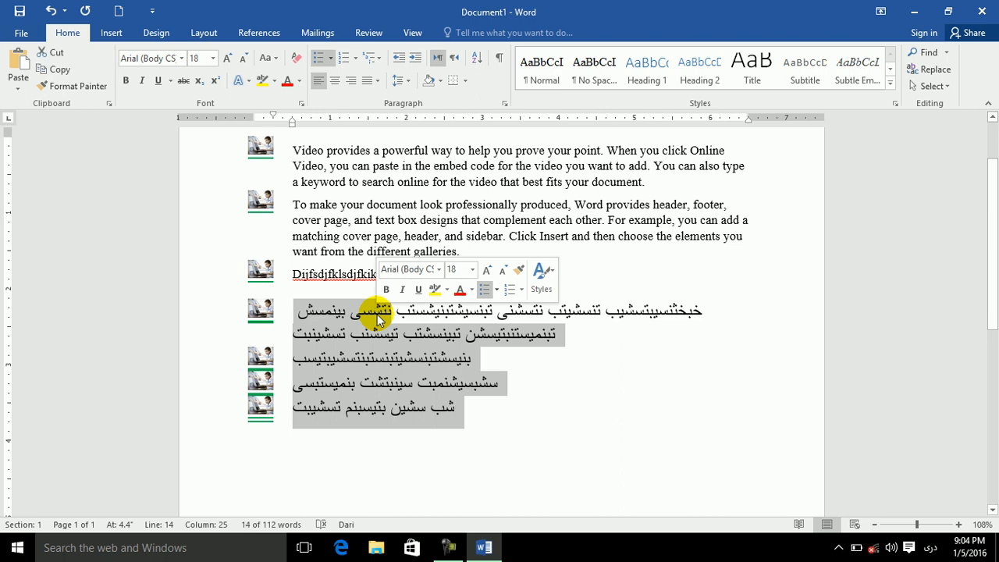
key("ctrl+shift")
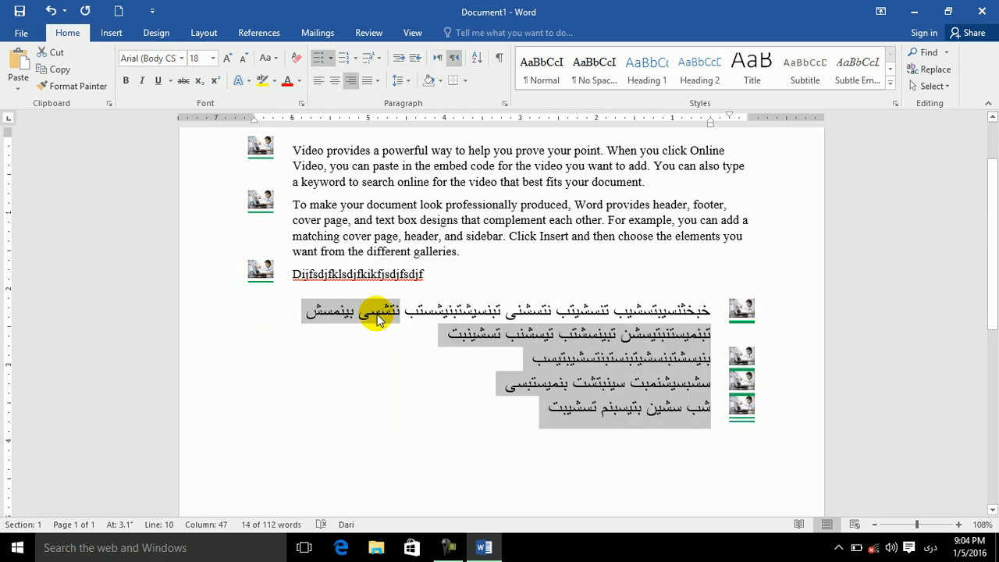
key("ctrl+shift")
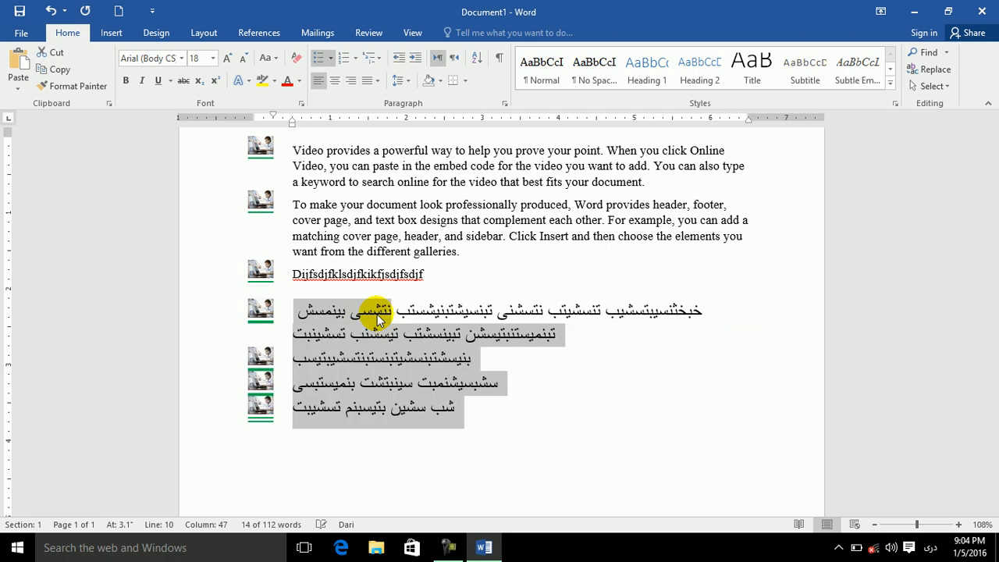
key("ctrl+shift")
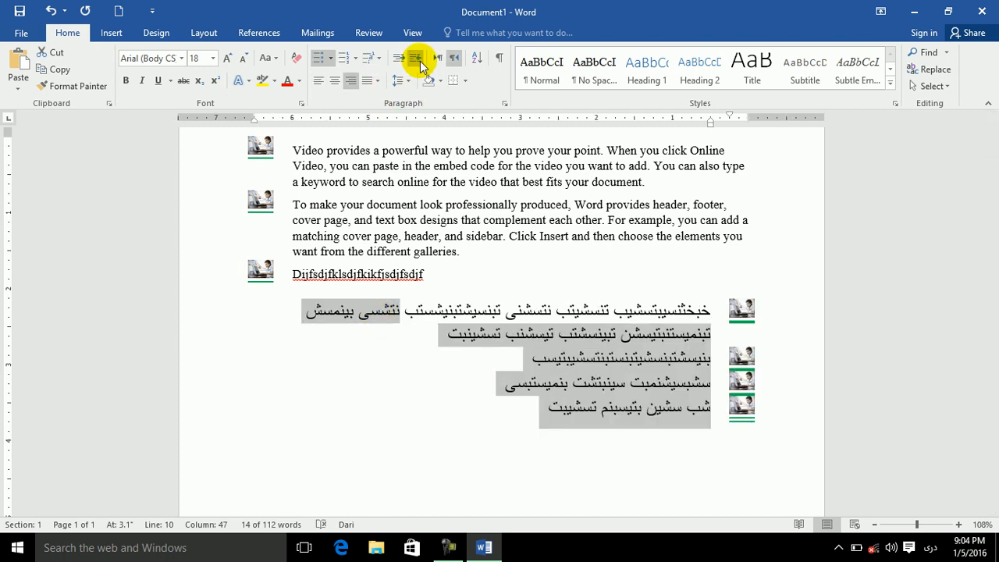
left_click(438, 60)
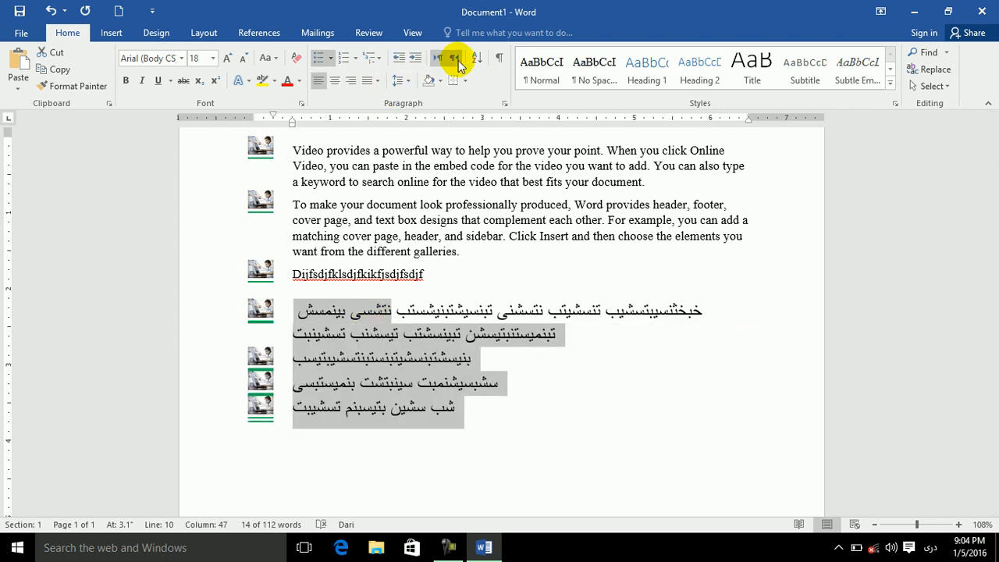
left_click(456, 60)
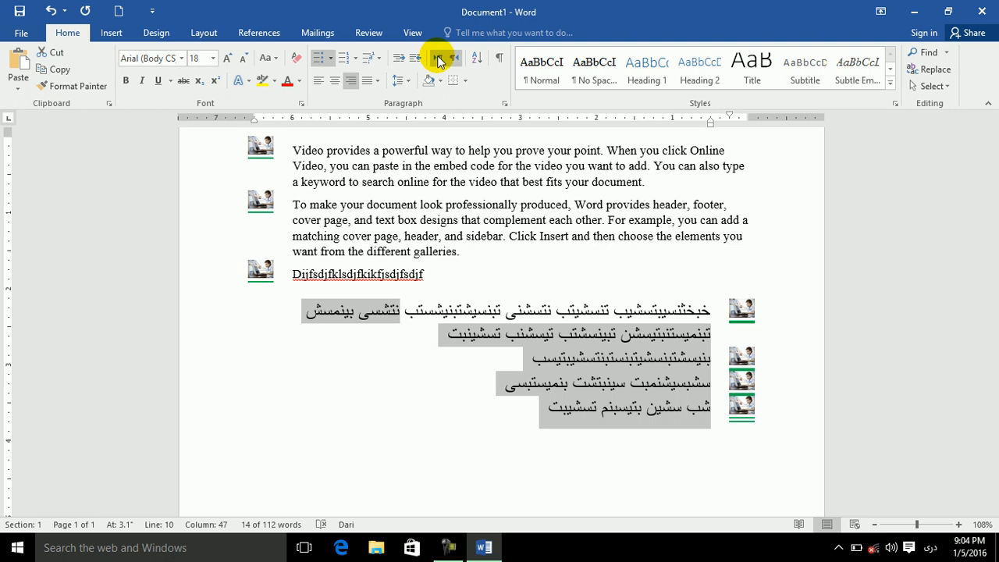
left_click(438, 60)
- Delete all text and bullets from the document
key("ctrl+a")
key("Delete")
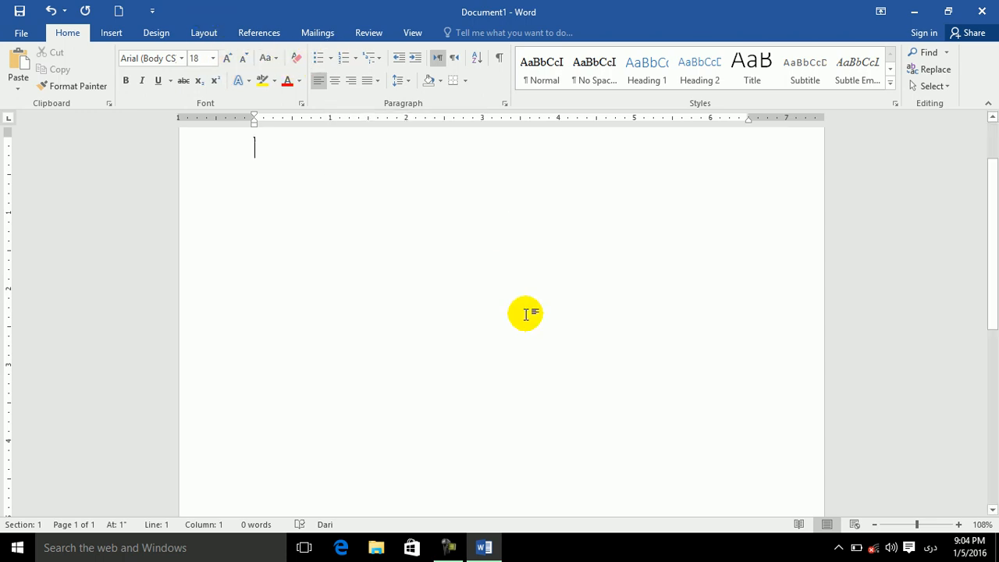
type("دعپ")
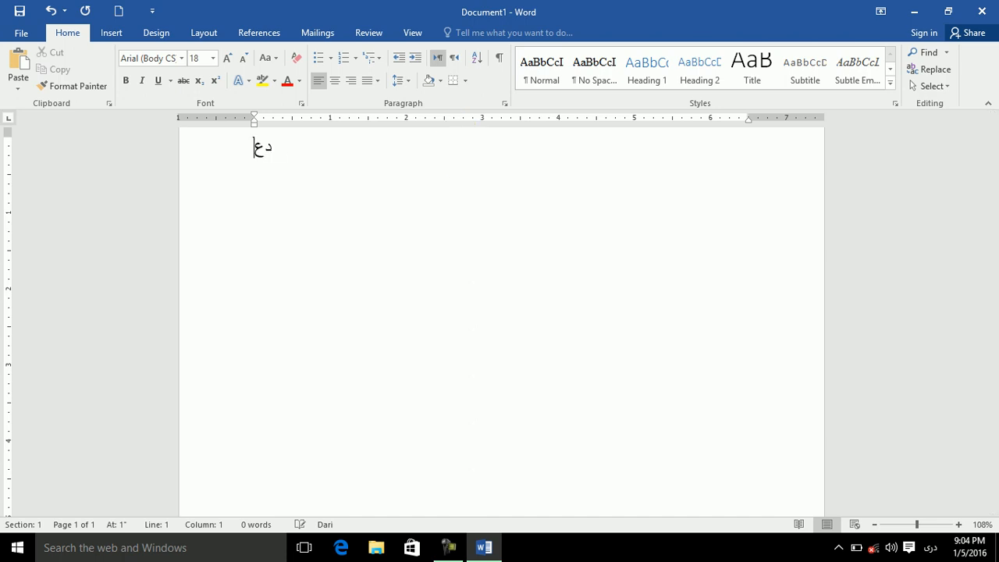
key("BackSpace")
key("BackSpace")
key("BackSpace")
type("دعپ")
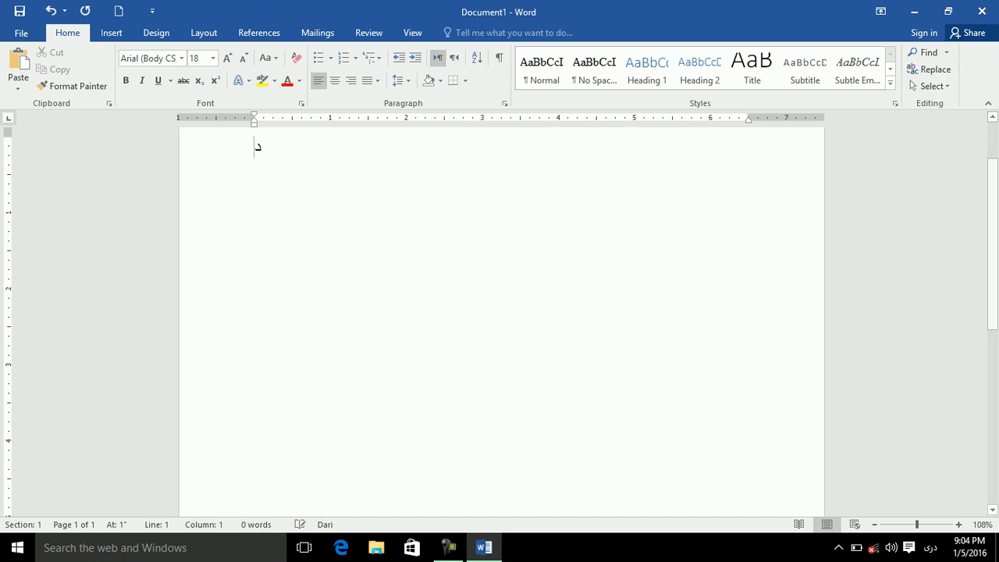
key("BackSpace")
key("BackSpace")
key("BackSpace")
- Switch the input language to English, enter the heading text numbering and enlarge it to 56 pt
key("alt+shift")
type("numbering")
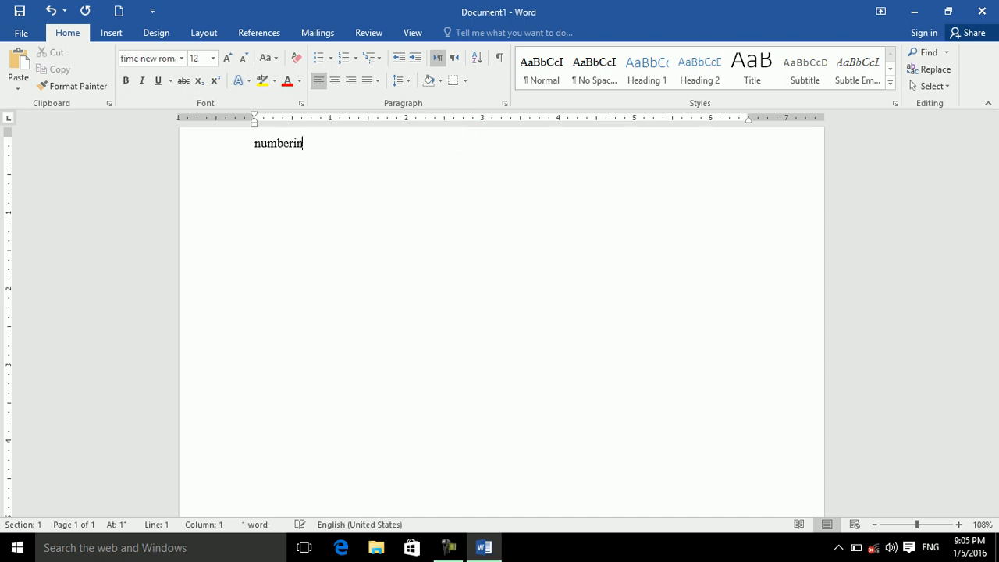
key("ctrl+a")
key("ctrl+bracketright")
key("ctrl+bracketright")
key("ctrl+bracketright")
key("ctrl+bracketright")
key("ctrl+bracketright")
key("ctrl+bracketright")
key("ctrl+bracketright")
key("ctrl+bracketright")
key("ctrl+bracketright")
key("ctrl+bracketright")
key("ctrl+bracketright")
key("ctrl+bracketright")
key("ctrl+bracketright")
key("ctrl+bracketright")
key("ctrl+bracketright")
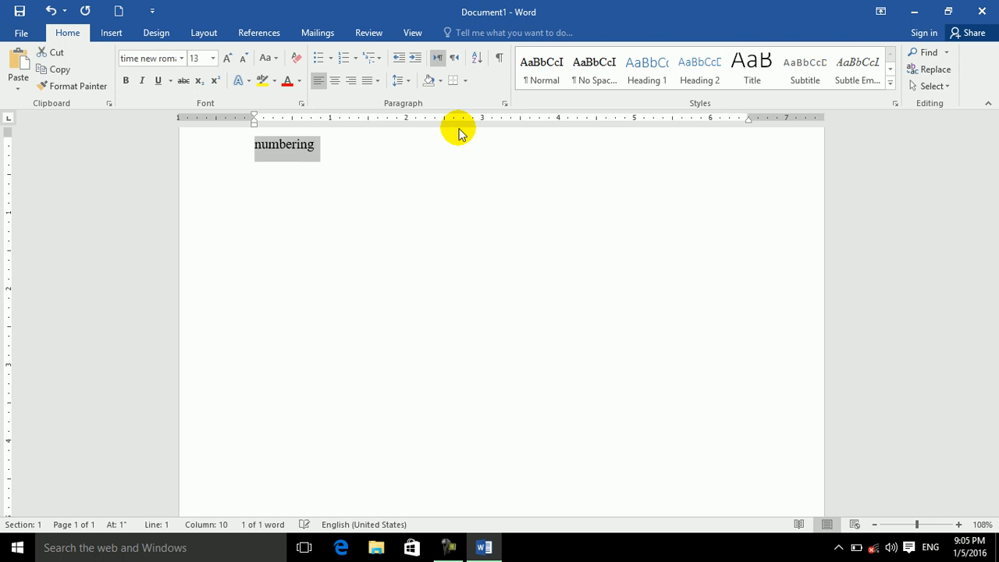
key("ctrl+bracketright")
key("ctrl+bracketright")
key("ctrl+bracketright")
key("ctrl+bracketright")
key("ctrl+bracketright")
key("ctrl+bracketright")
key("ctrl+bracketright")
key("ctrl+bracketright")
key("ctrl+bracketright")
key("ctrl+bracketright")
key("ctrl+bracketright")
key("ctrl+bracketright")
key("ctrl+bracketright")
key("ctrl+bracketright")
key("ctrl+bracketright")
key("ctrl+bracketright")
key("ctrl+bracketright")
key("ctrl+bracketright")
key("ctrl+bracketright")
key("ctrl+bracketright")
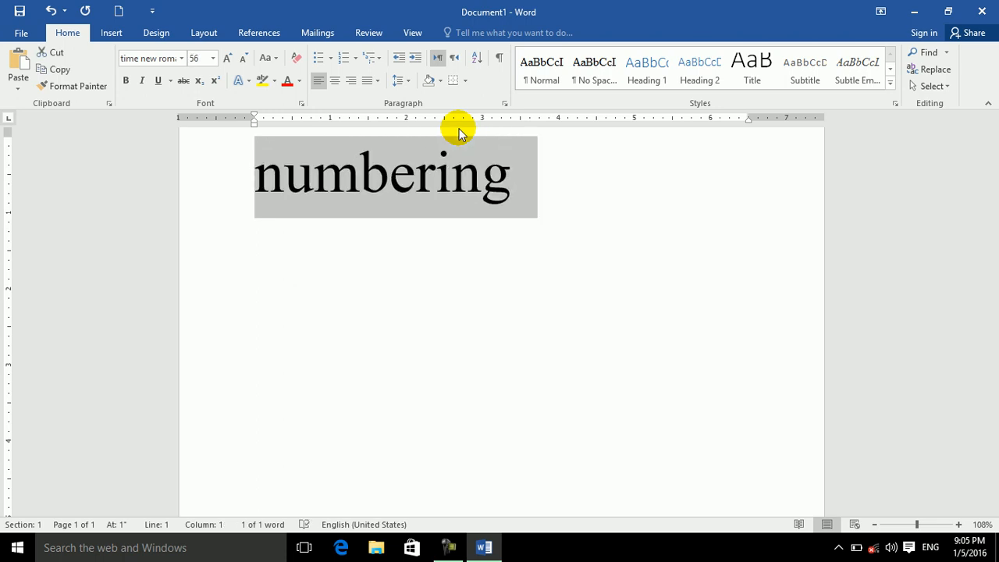
- Add a colon after the heading and start a new line below it
key("Right")
type(">")
key("BackSpace")
type(":")
key("Return")
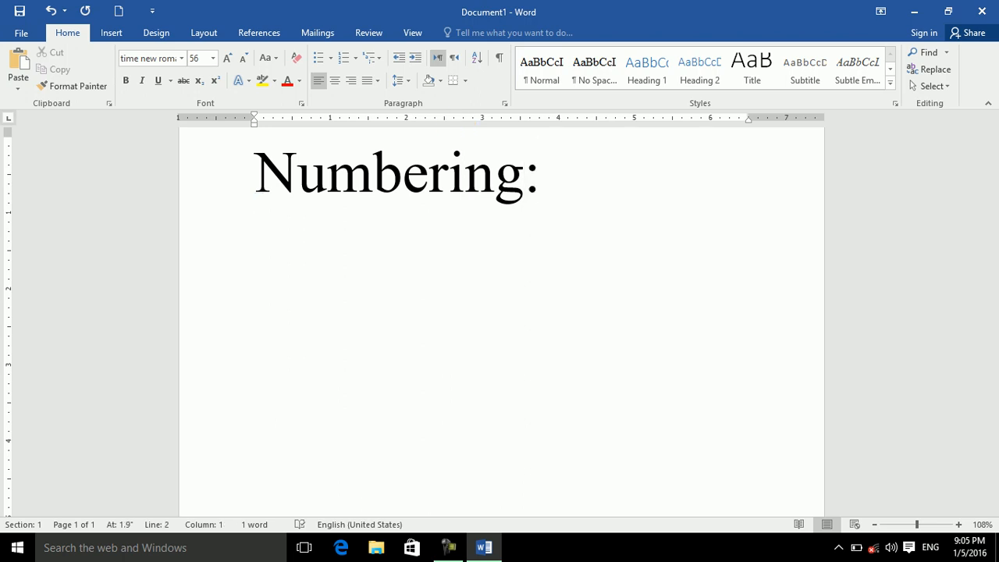
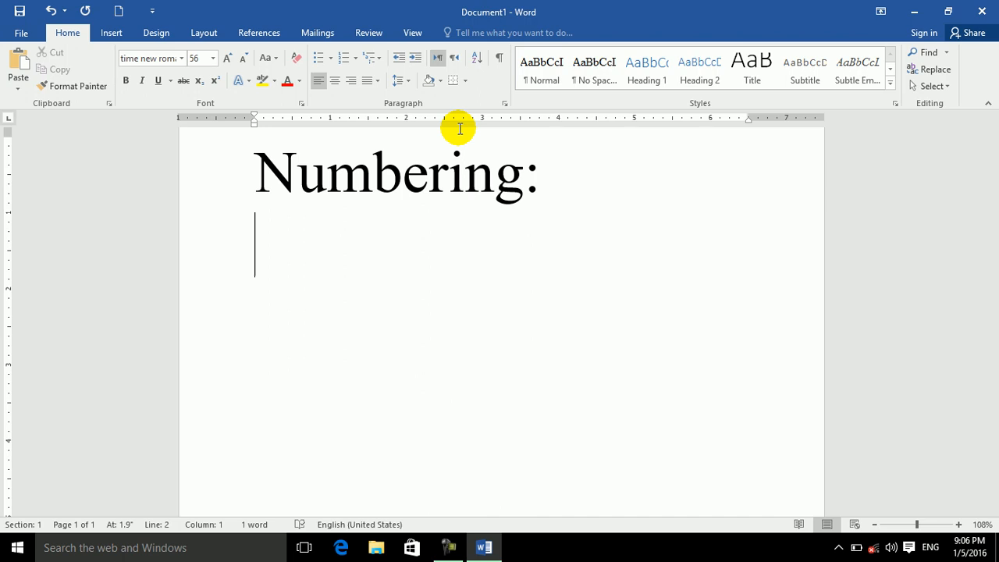
- Enter the line 1) ctrl + alt + L below the Numbering heading
type("1) ctrl ")
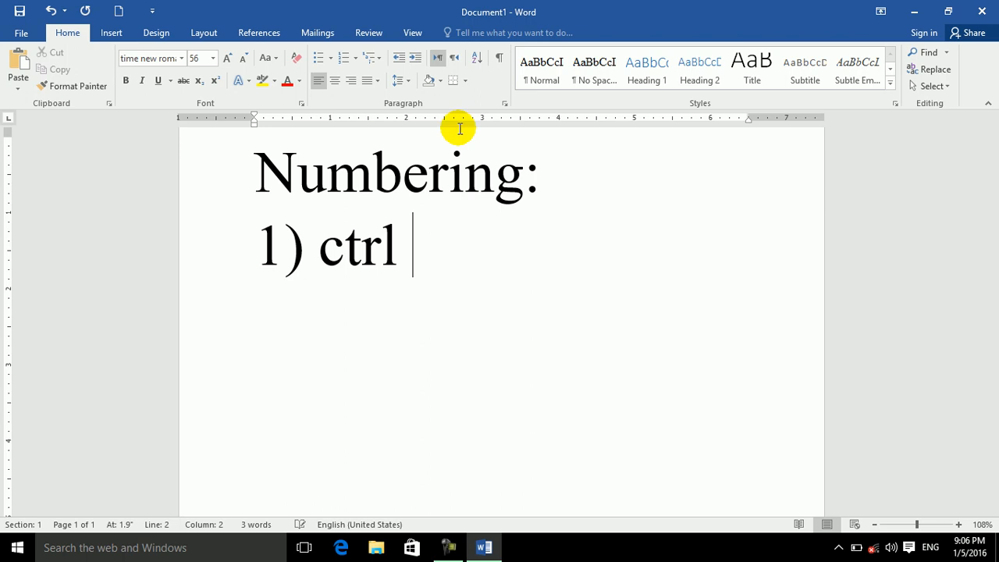
type("+ alt + L")
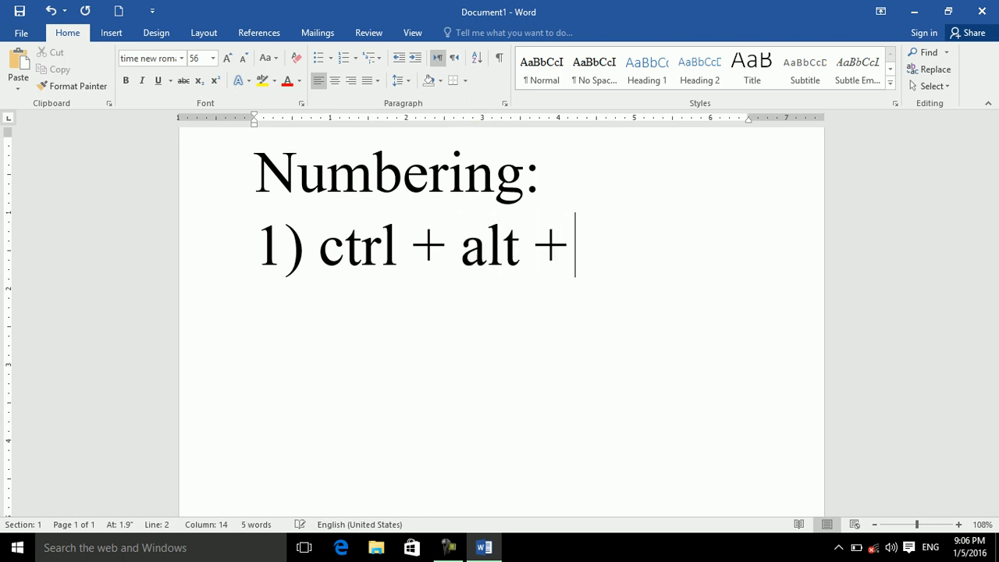
key("Return")
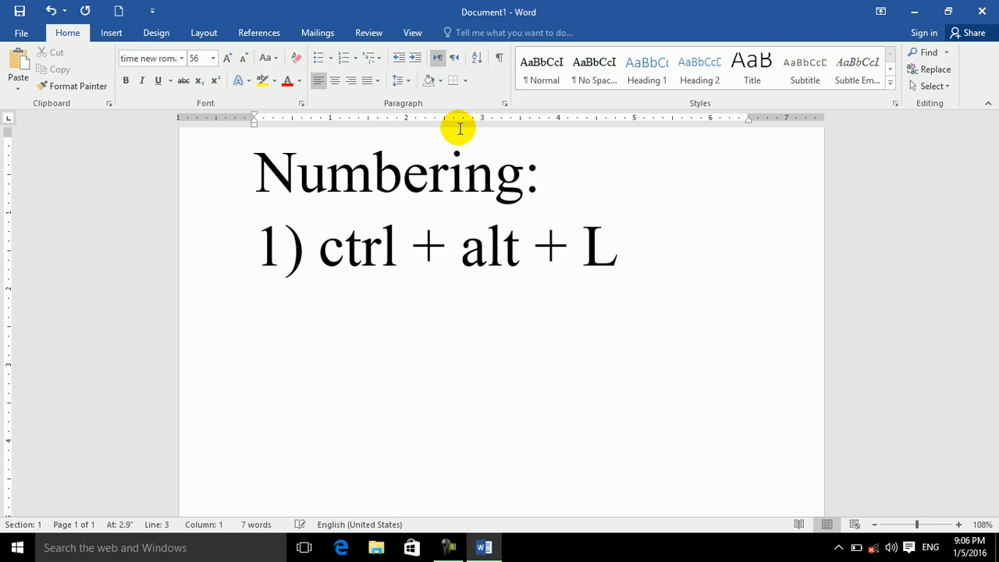
- Try a bulleted list line below the first item, remove it, and add the line Ctrl + shift + L
key("ctrl+shift+l")
key("BackSpace")
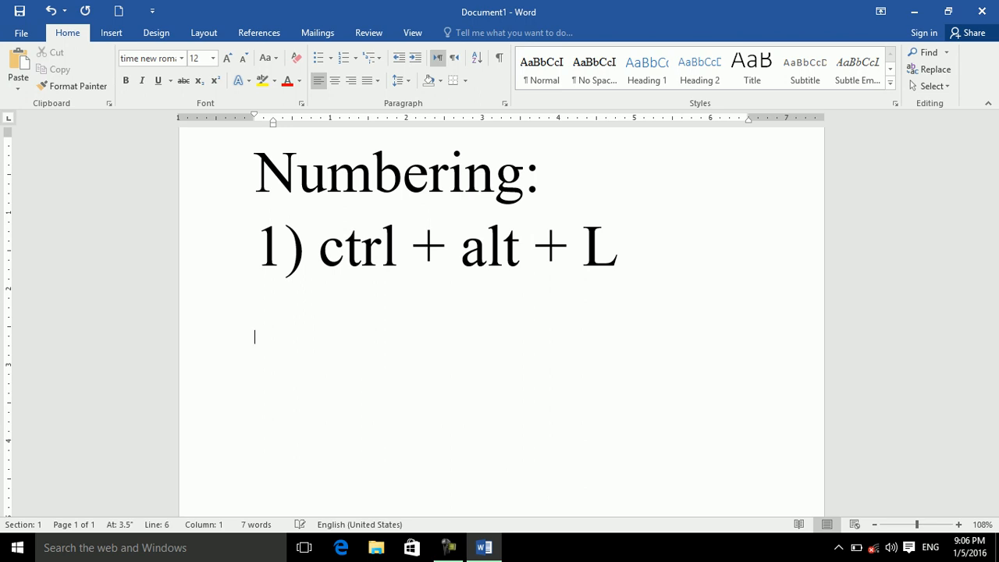
key("Return")
type("ctrl +")
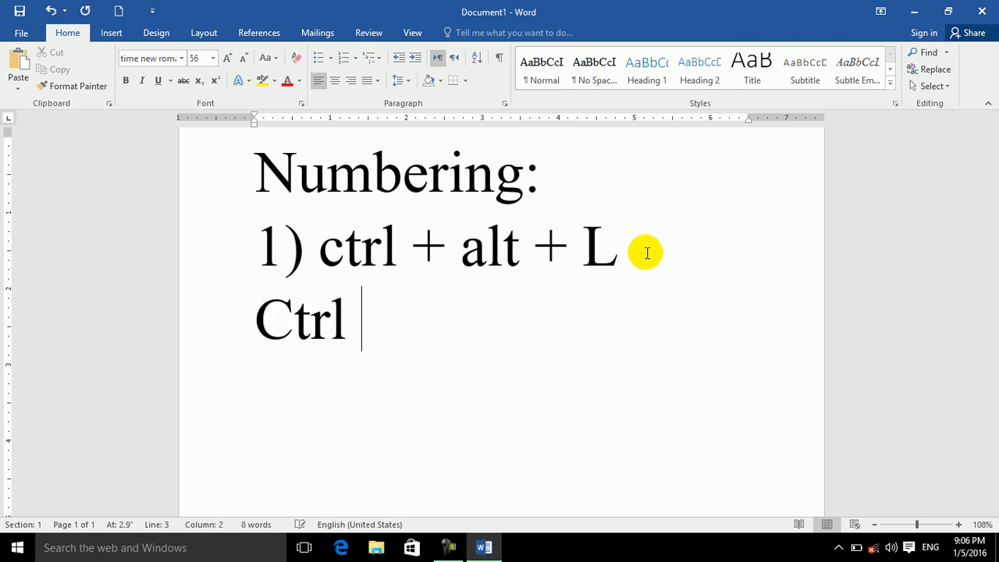
type(" shift ")
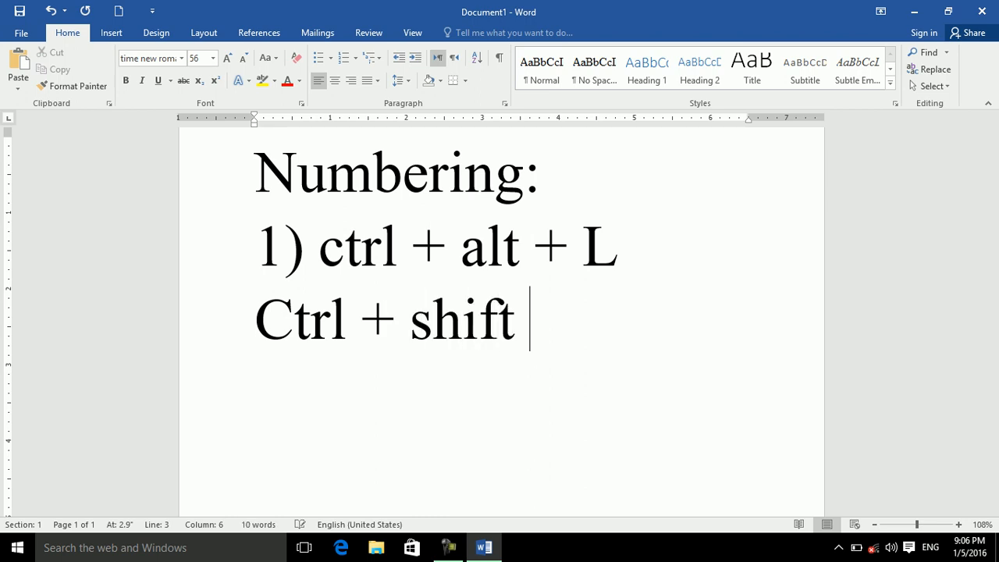
type("+ L")
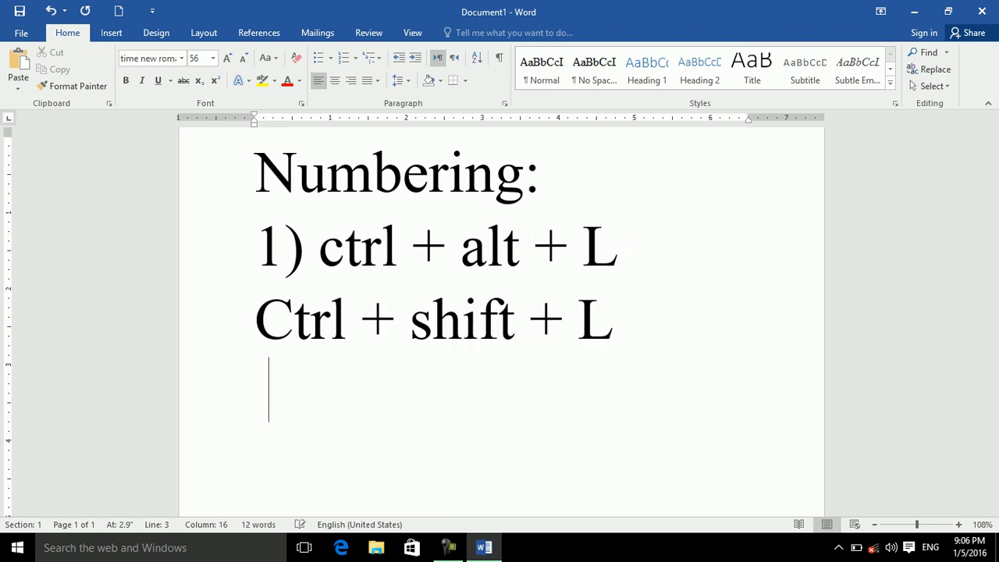
key("Return")
- Highlight the words alt and shift in the two shortcut lines to compare them
left_click(488, 248)
double_click(489, 249)
double_click(473, 316)
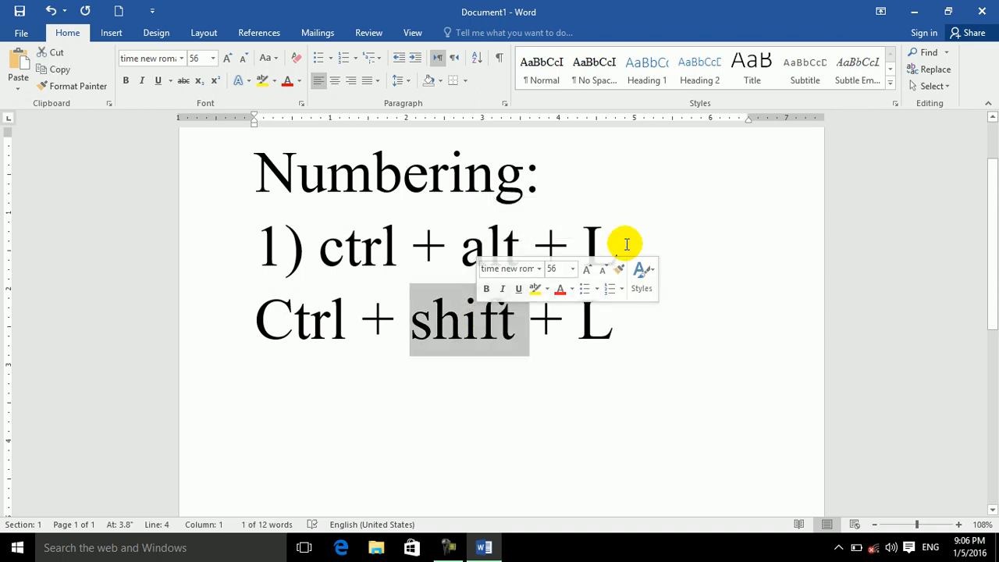
- Remove the Ctrl + shift + L line and clear the rest of the document
left_click_drag(117, 316, 237, 299)
key("BackSpace")
key("BackSpace")
key("BackSpace")
key("BackSpace")
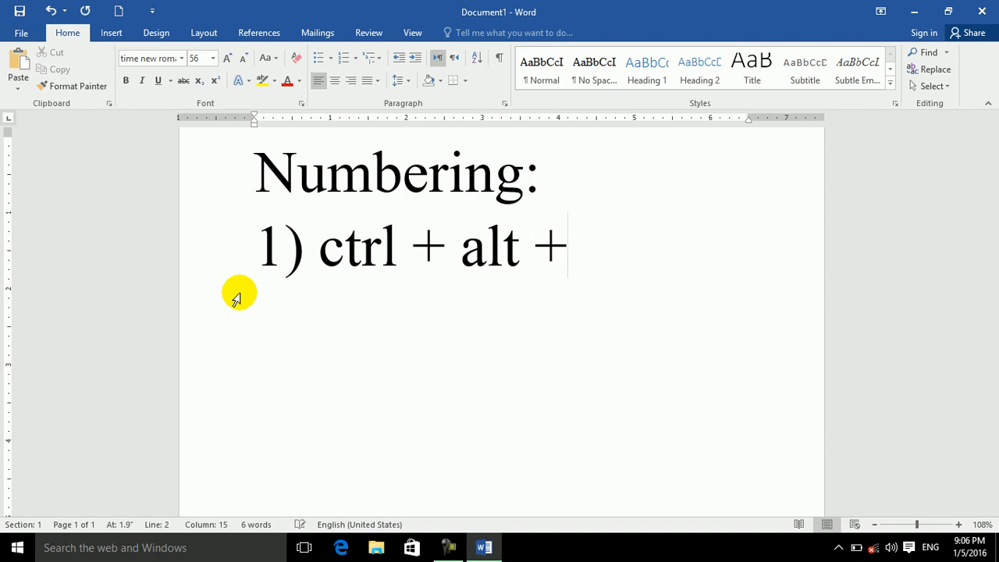
key("ctrl+a")
key("BackSpace")
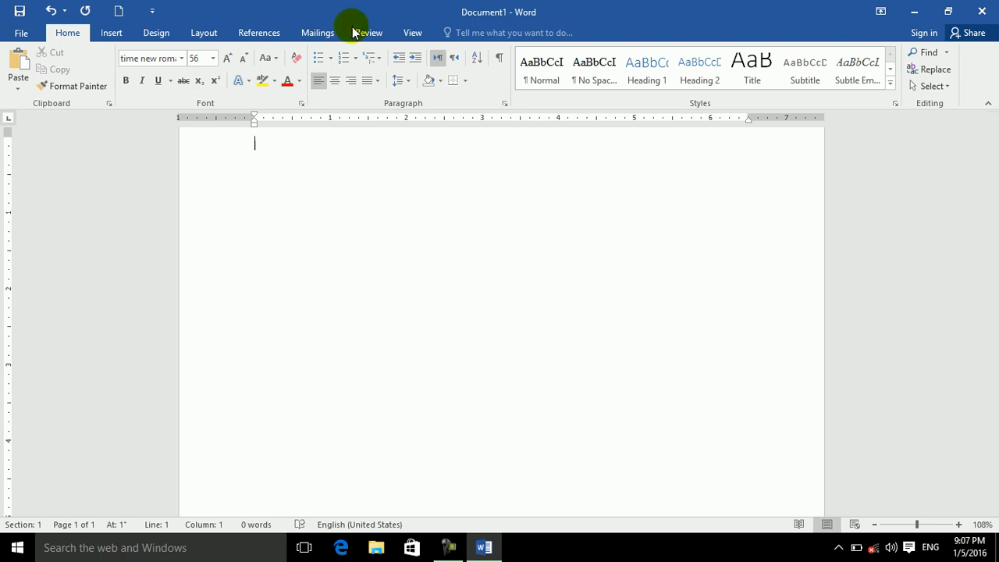
- Examine the bullet library and the numbering library without applying a format
left_click(331, 58)
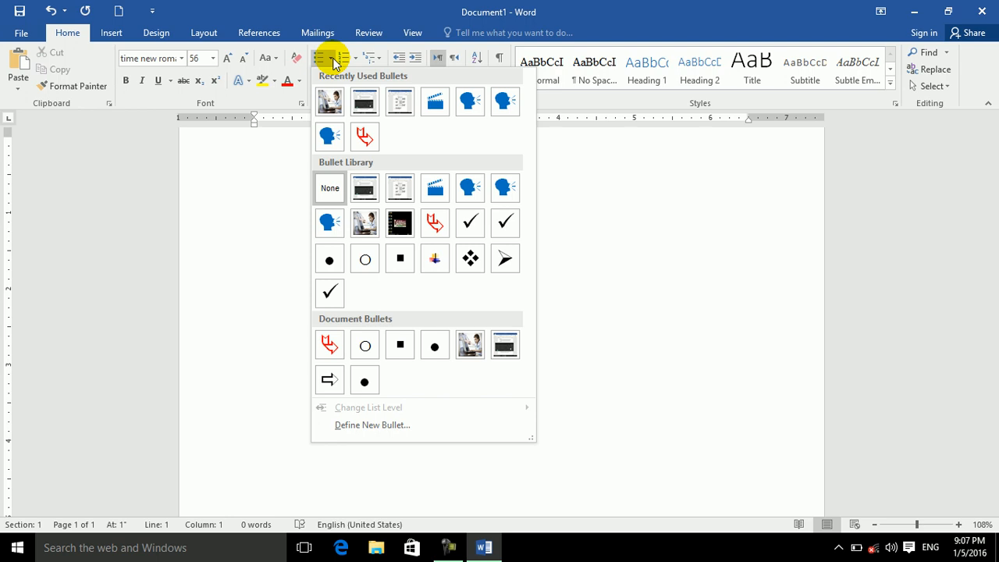
left_click(355, 59)
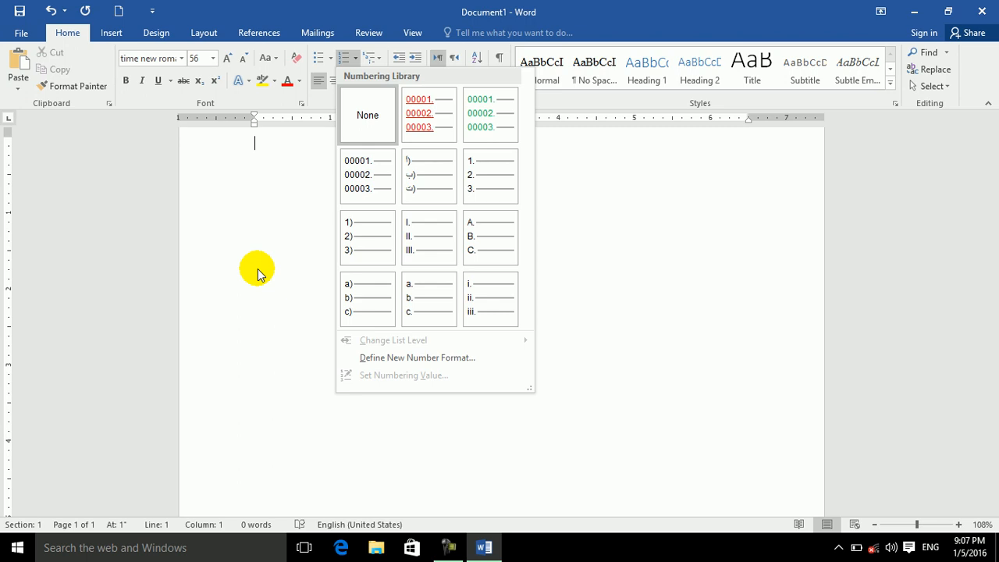
left_click(610, 331)
- Generate sample paragraphs with =rand() and enter the letter a on the line below them
type("=")
key("BackSpace")
type("=rand()")
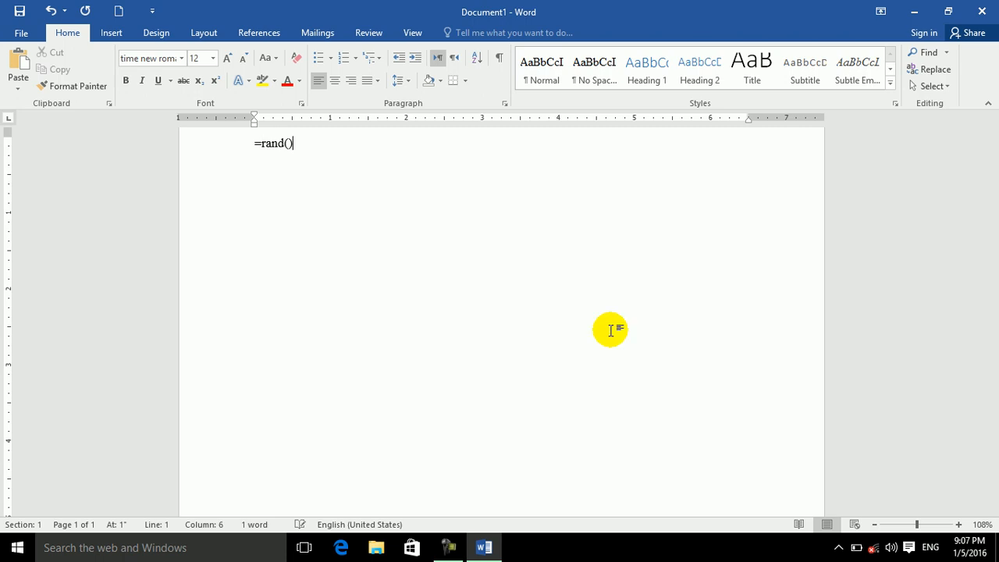
key("Return")
type("a")
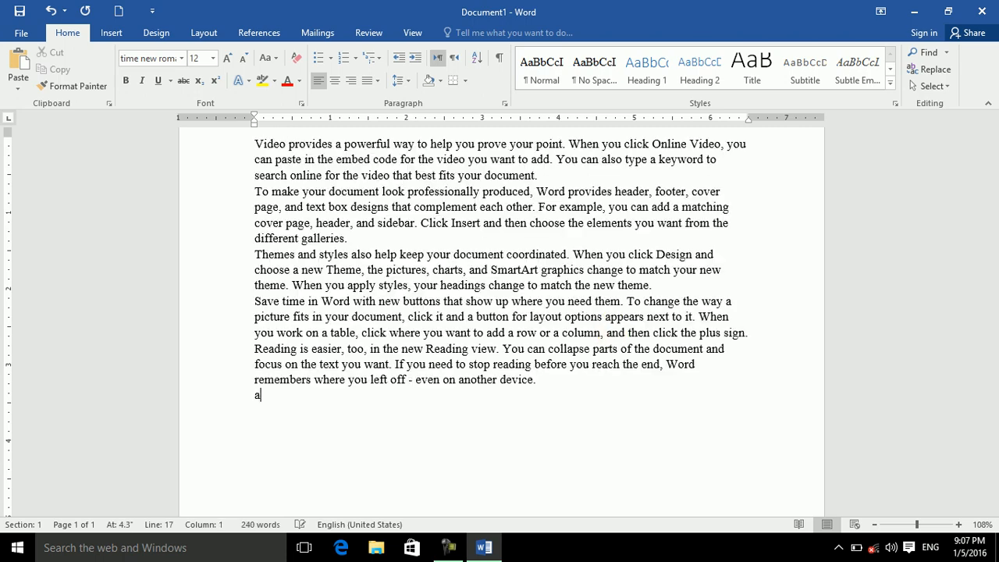
- Apply the black 00001. 00002. 00003. numbering format to all paragraphs in the document
key("ctrl+a")
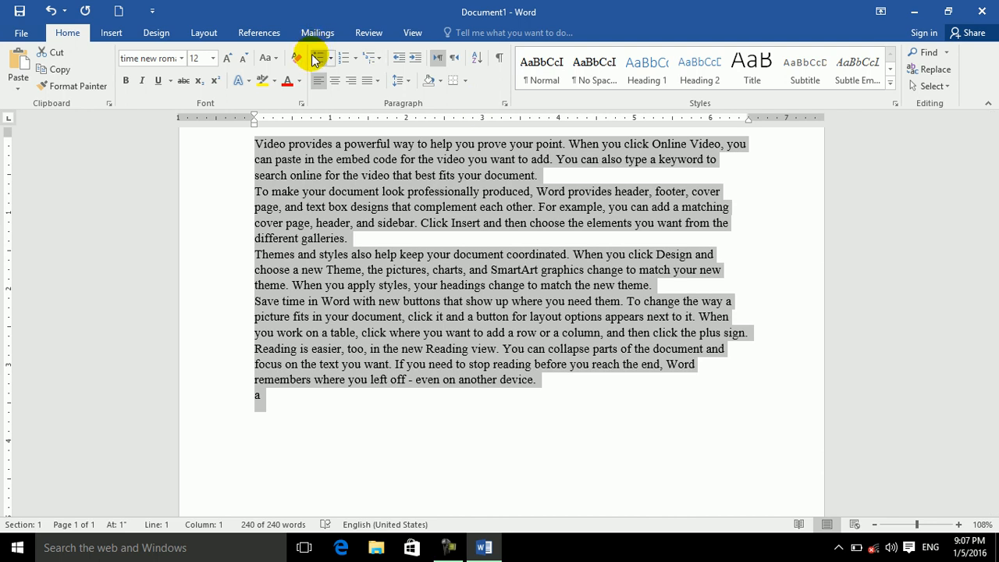
left_click(356, 59)
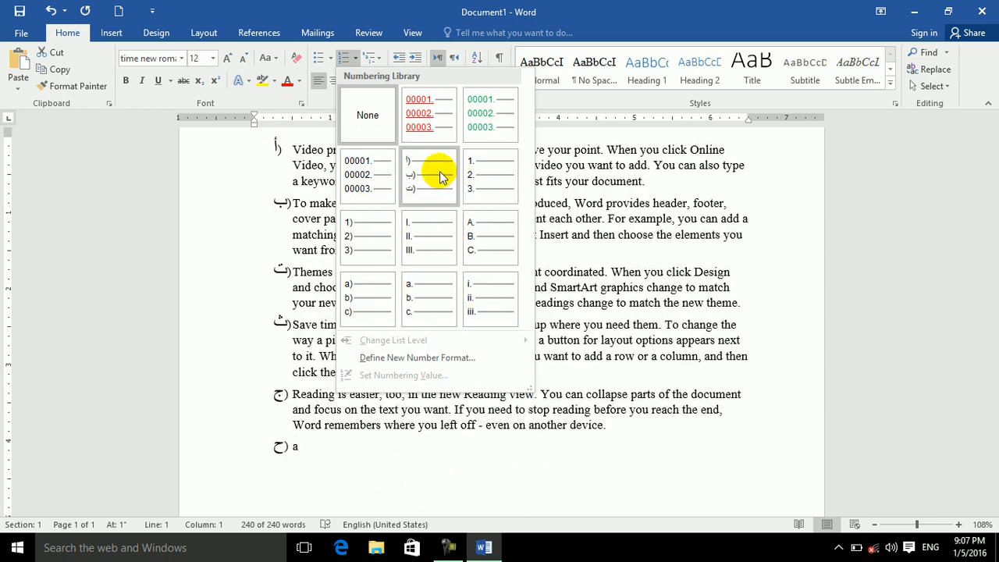
left_click(381, 182)
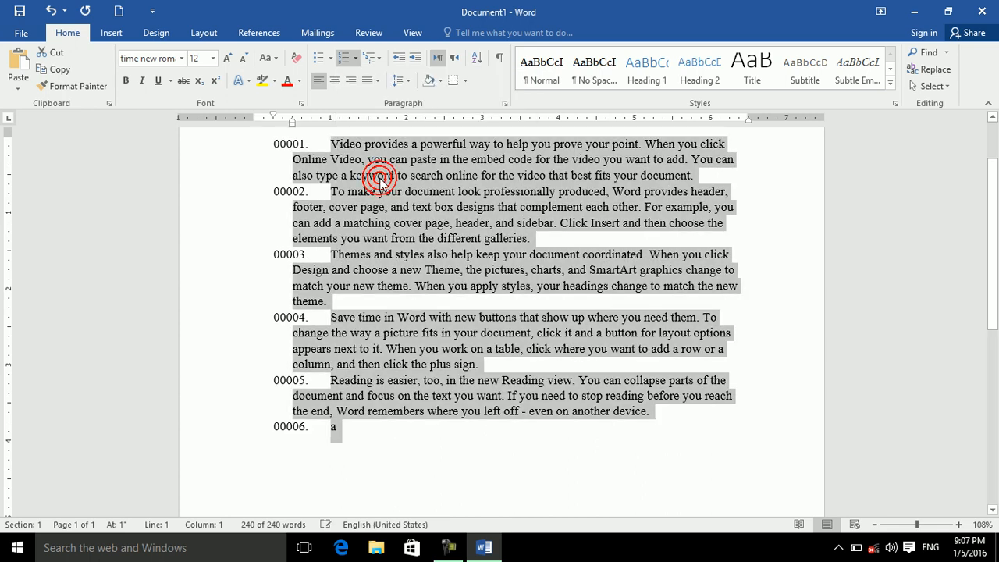
- Extend item 00006 to read Adfsafadsf sadf sdf, and add the items Sadf sad fsda fsd and F asd fsdafasd fsdaf
left_click(393, 426)
type("dfsafadsf sadf sdf")
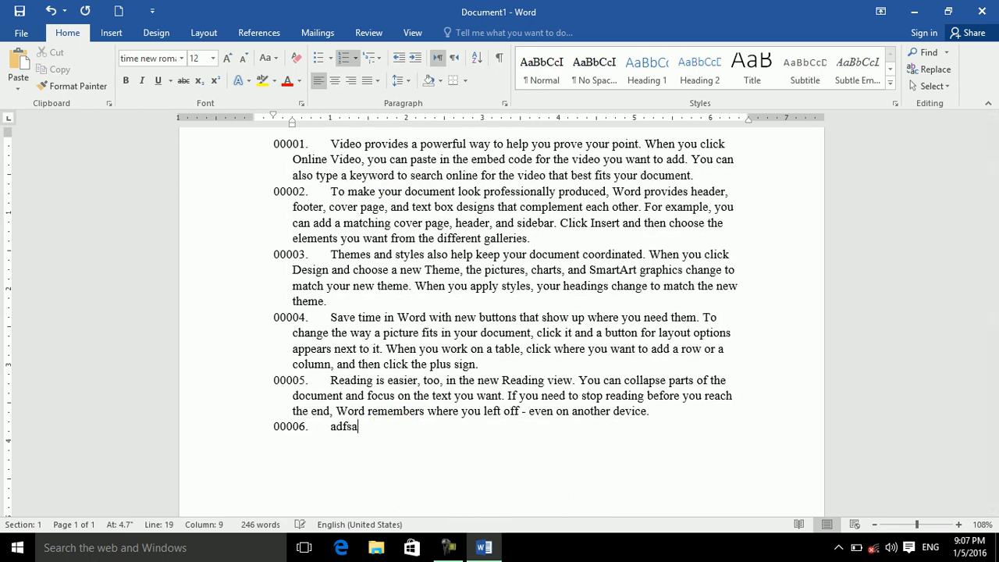
key("Return")
type("sadf sad fsda fsd")
key("Return")
type("f asd fsdafasd fsdaf")
key("Return")
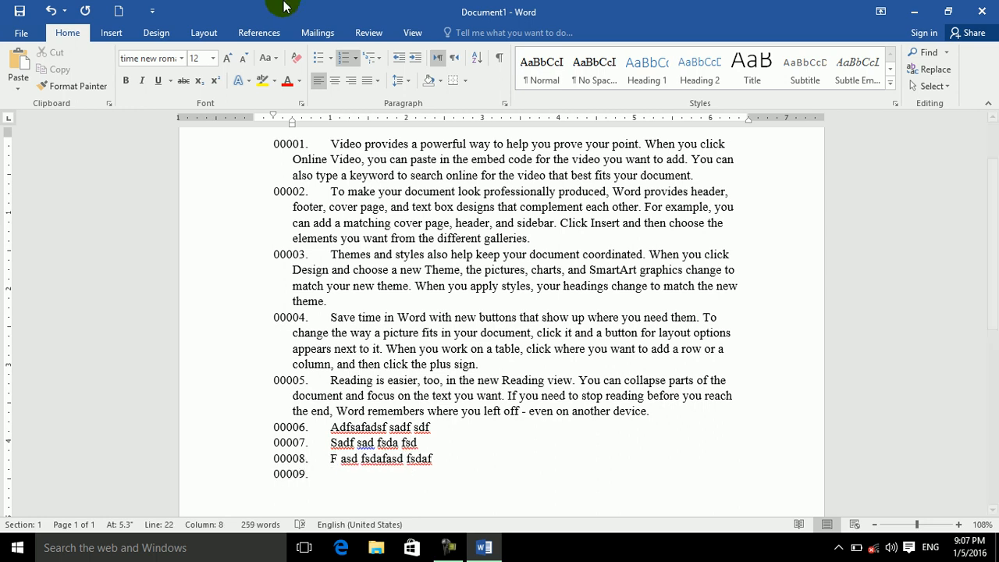
- Change the empty item 00009 to the fourth list level and enter Sdfsaf, Sadfas, F sadfdsaf s and Sdaf sdafsdf
left_click(355, 58)
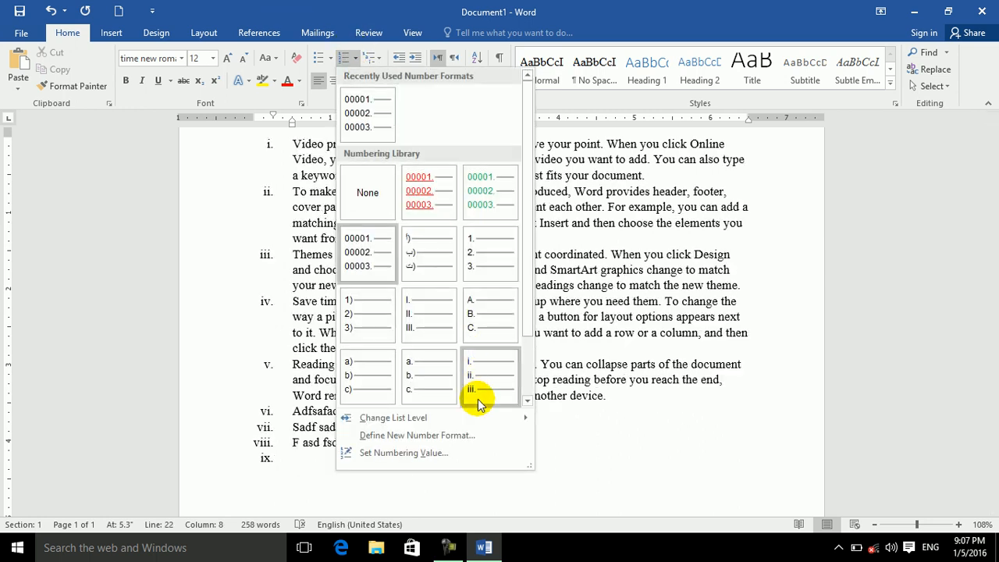
mouse_move(478, 416)
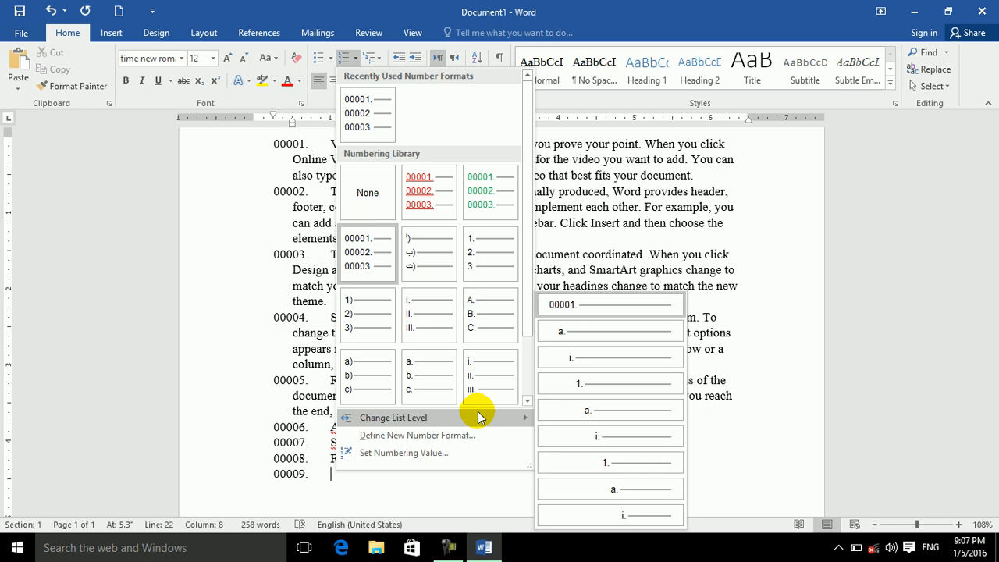
left_click(607, 386)
type("sdfsaf")
key("Return")
type("sadfas")
key("Return")
type("f sadfdsaf s")
key("Return")
type("sdaf sdafsdf")
key("Return")
- Add the sub-items Sdffasadf, Sdafsd and Afsdf one list level deeper
key("Tab")
type("sdffasadf")
key("Return")
type("sdafsd")
key("Return")
type("afsdf")
key("Return")
- Demote the new item to the ninth list level and enter Dfdsf, Gdfsg, Dfs gdsf and Gdfsg
key("Tab")
key("Tab")
key("Tab")
type("dsf")
key("Return")
type("gdfsg")
key("Return")
type("dfs gdsf")
key("Return")
type("gdfsg")
key("Return")
- Promote the new item to the second list level and enter Fdsg sd gdfsg, Dfs g, Dsf and Gdsfgdsfgsd
key("shift+Tab")
key("shift+Tab")
key("shift+Tab")
key("shift+Tab")
type("fdsg sd gdfs")
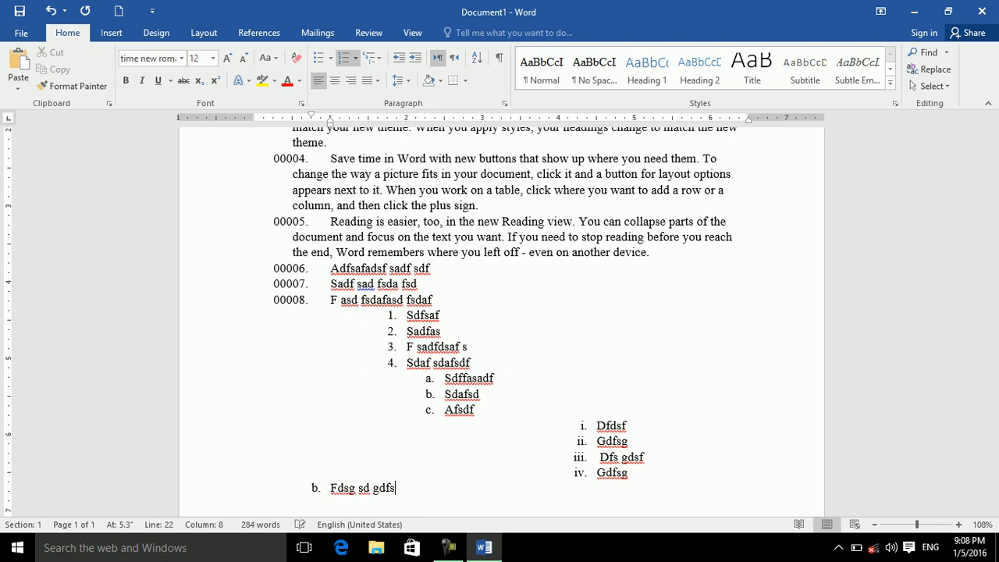
type("g")
key("Return")
type("dfs g")
key("Return")
type("dsf")
key("Return")
type("gdsfgdsfgsdf")
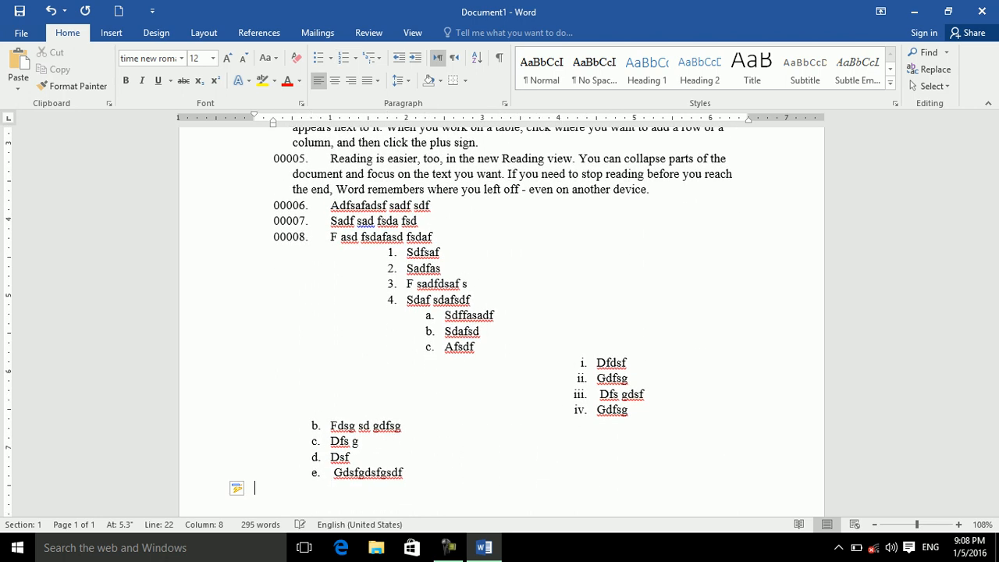
key("BackSpace")
key("BackSpace")
key("BackSpace")
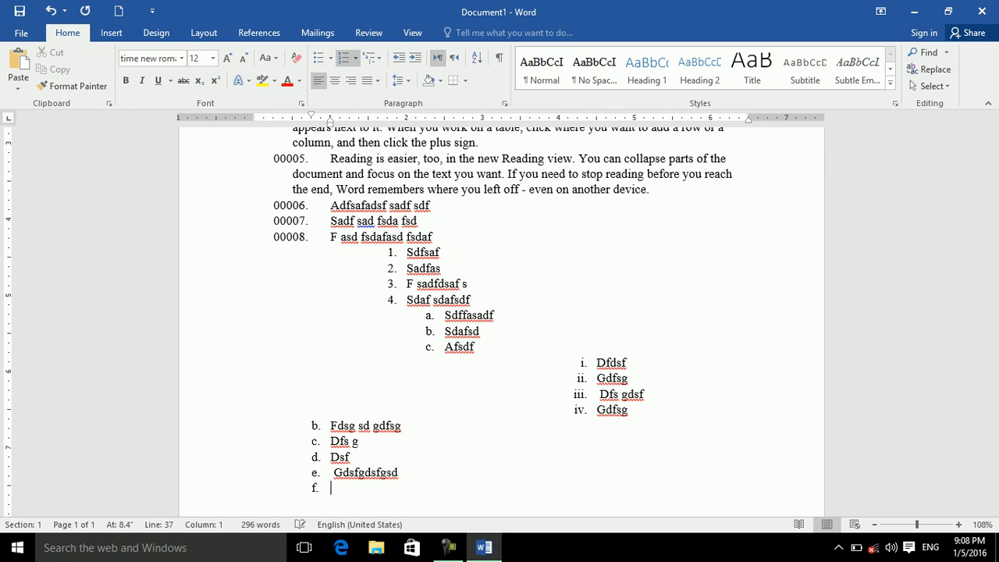
- Return to the first list level and enter Dfs gdfs gsd gdsfs gsdfg and Gdfsgsdf gdfs
key("shift+Tab")
type("dfs gdfs gsd gdsfs gsdfg")
key("Return")
type("gdfsgsdf gdfs")
key("Return")
- Demote the new item to the sixth list level and enter Df gdfsgsdfgdsfgsf, Gfds g, Dsfgs fgsdf, Gfd, Gdfs, G and dfs
key("Tab")
key("Tab")
key("Tab")
key("Tab")
key("Tab")
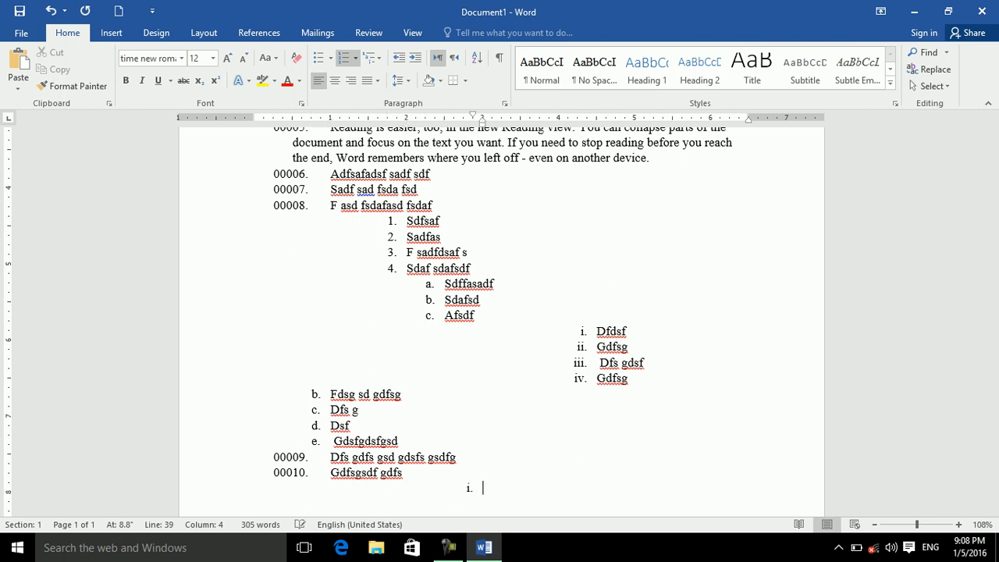
type("Df gdfsgsdfgdsfgsf")
key("Return")
type("gfds g")
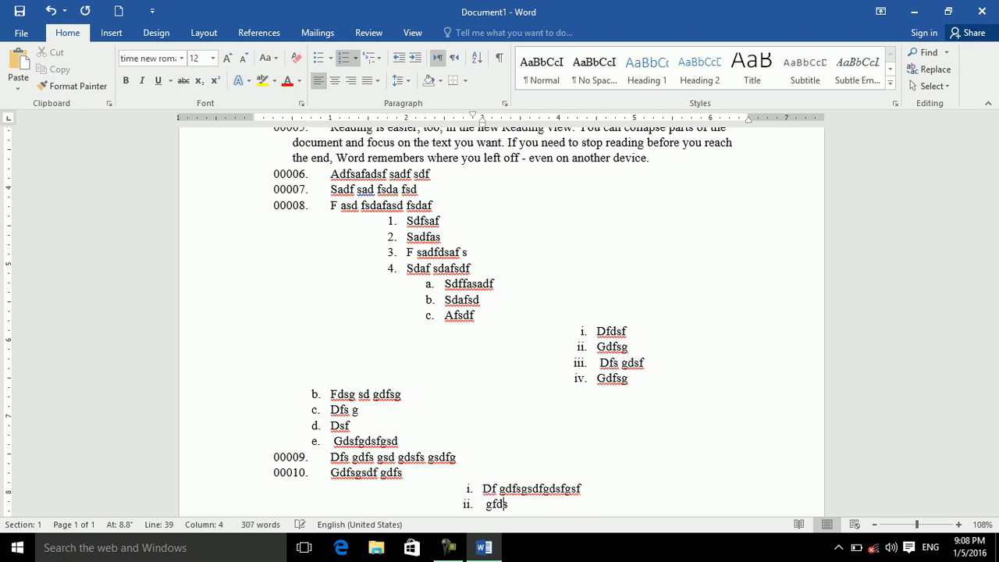
key("Return")
type("dsfgs fgsdf")
key("Return")
type("gfd gdfs")
key("Return")
type("g")
key("Return")
type("dfs")
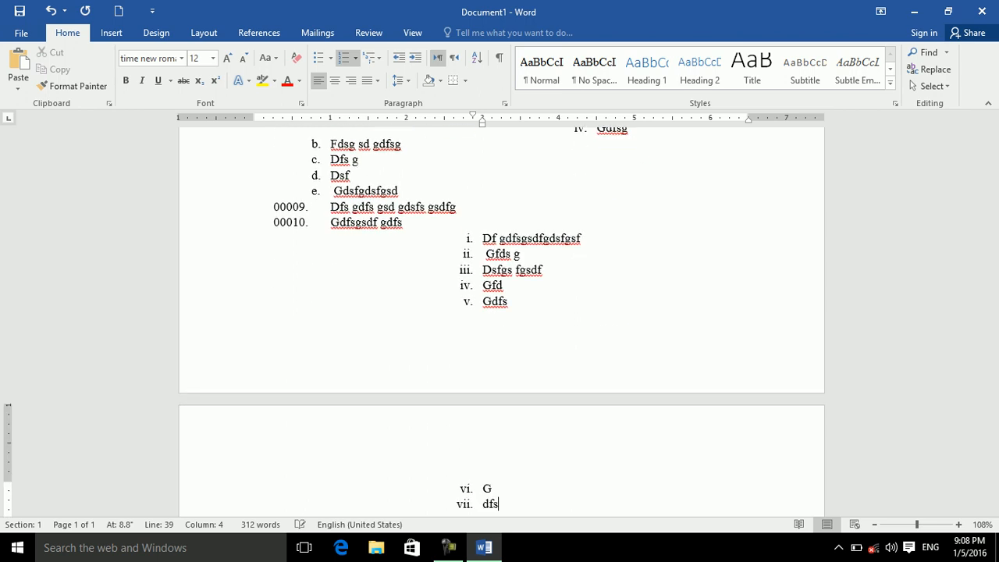
- Delete the entire multilevel list from the document
key("ctrl+a")
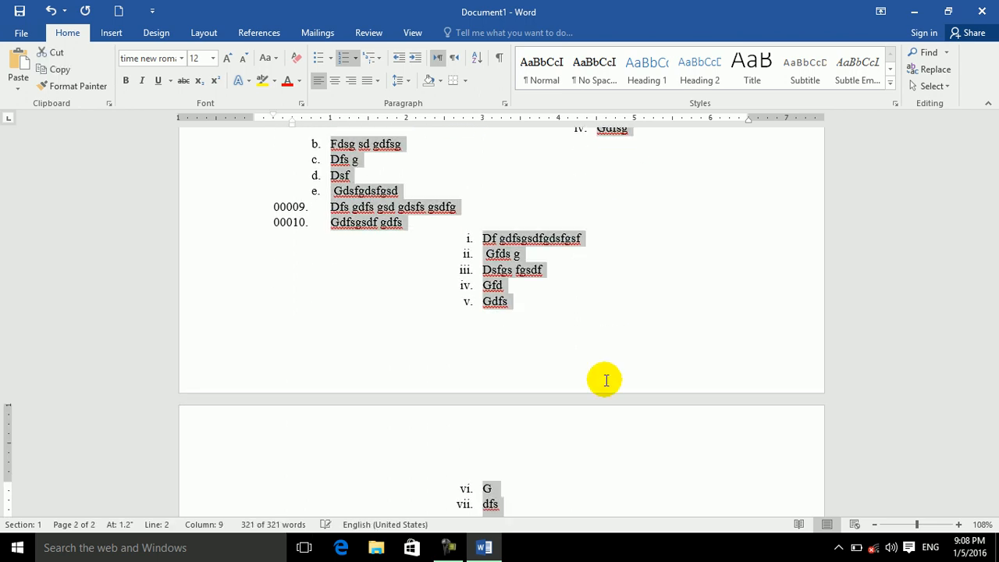
key("Delete")
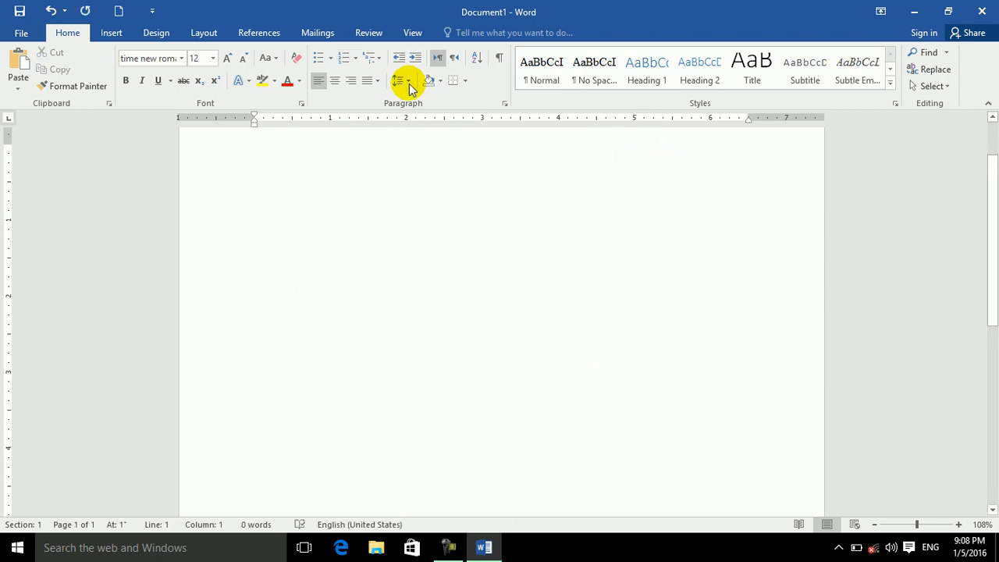
- Apply the Arabic-letter أ) ب) ت) numbering format to the empty line and view its available list levels
left_click(356, 58)
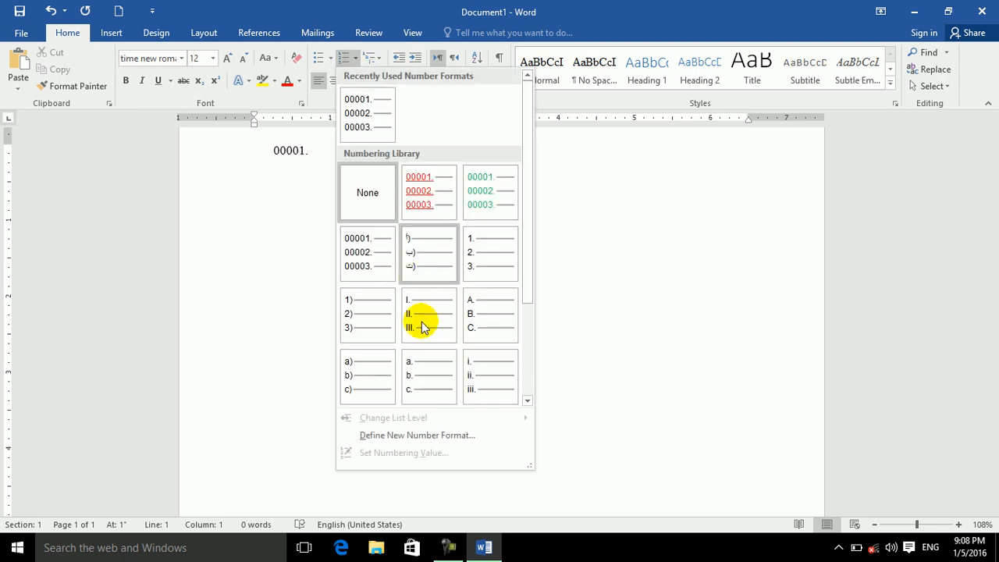
left_click(430, 258)
left_click(356, 58)
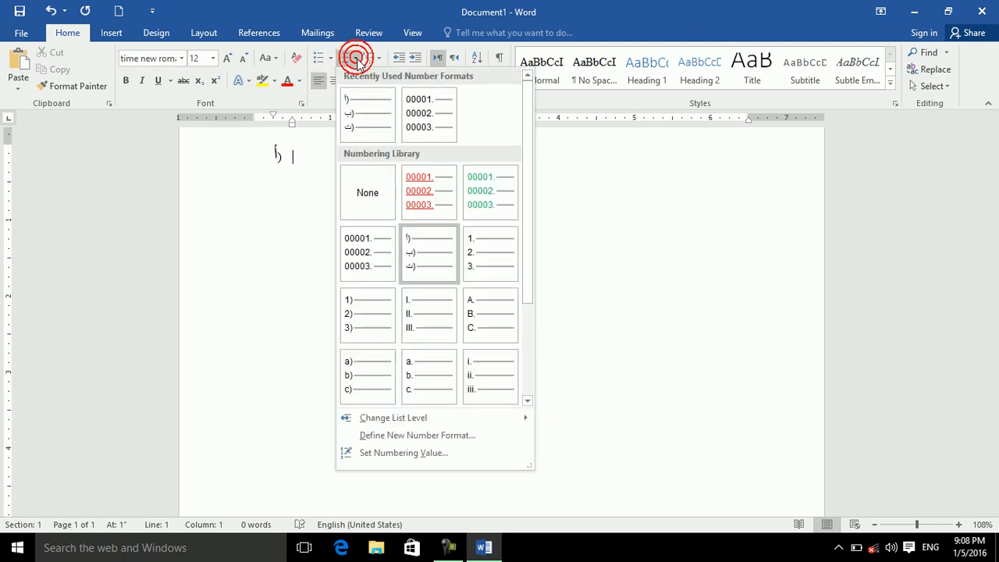
mouse_move(446, 428)
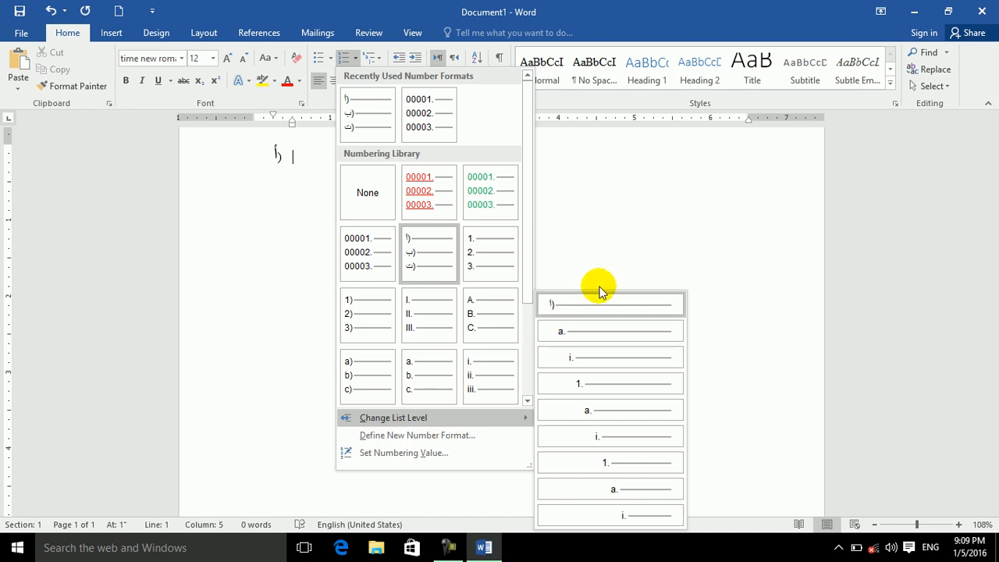
left_click(476, 437)
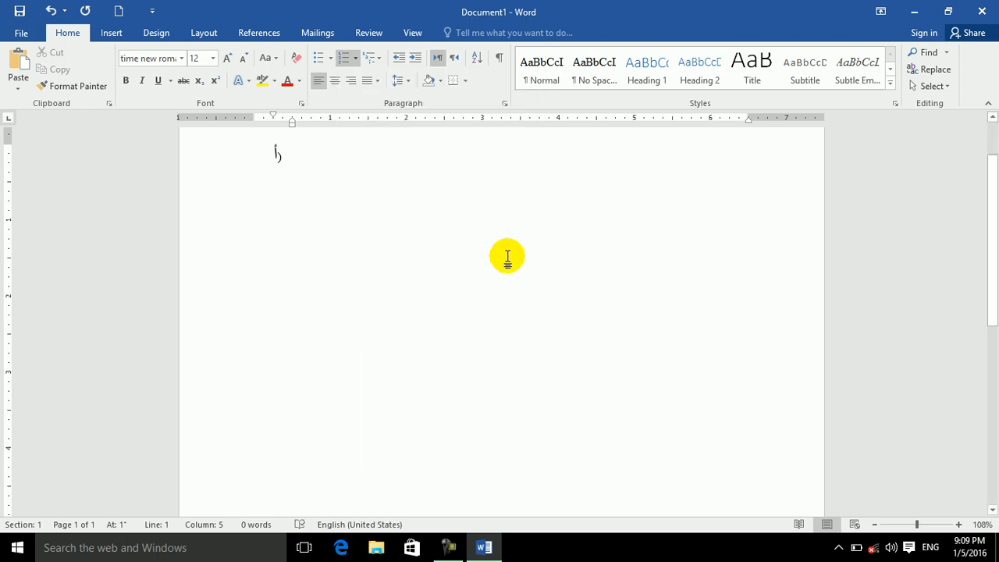
- Remove the numbering from the empty line and generate sample paragraphs with =rand()
key("BackSpace")
key("BackSpace")
type("=rand")
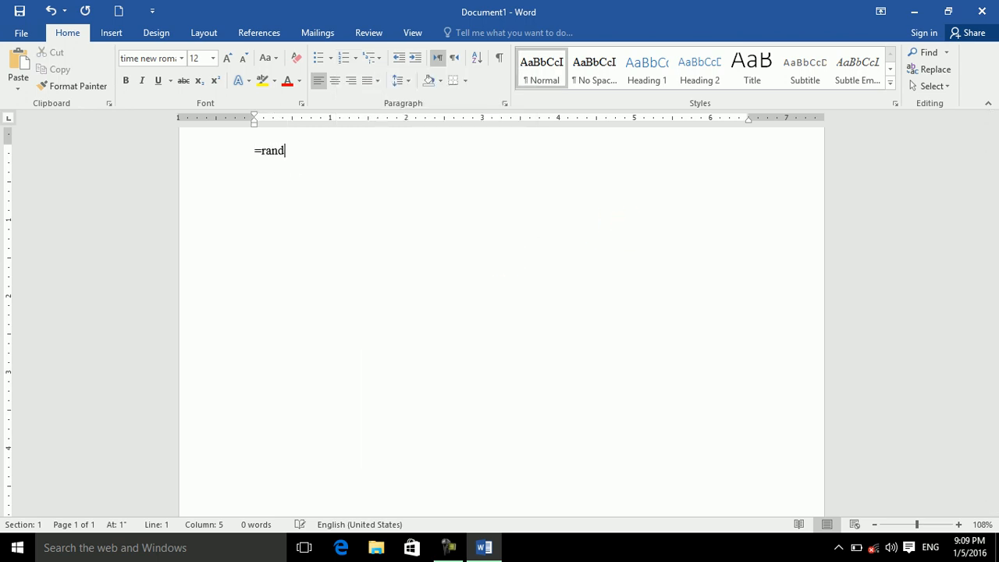
type("()")
key("Return")
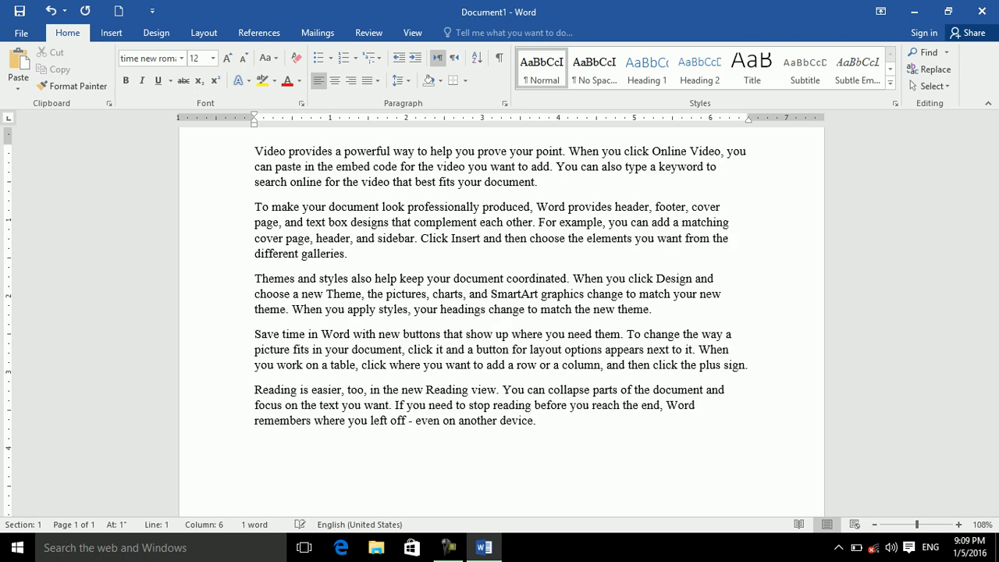
- Start defining a new number format for all the paragraphs, using the Arabic-letter number style أ, ب, ت
key("ctrl+a")
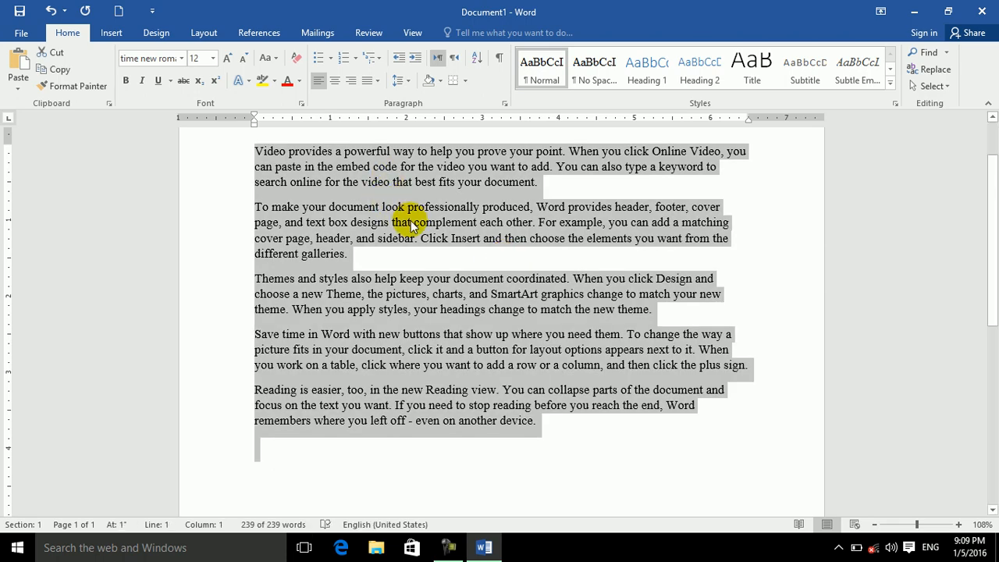
left_click(357, 59)
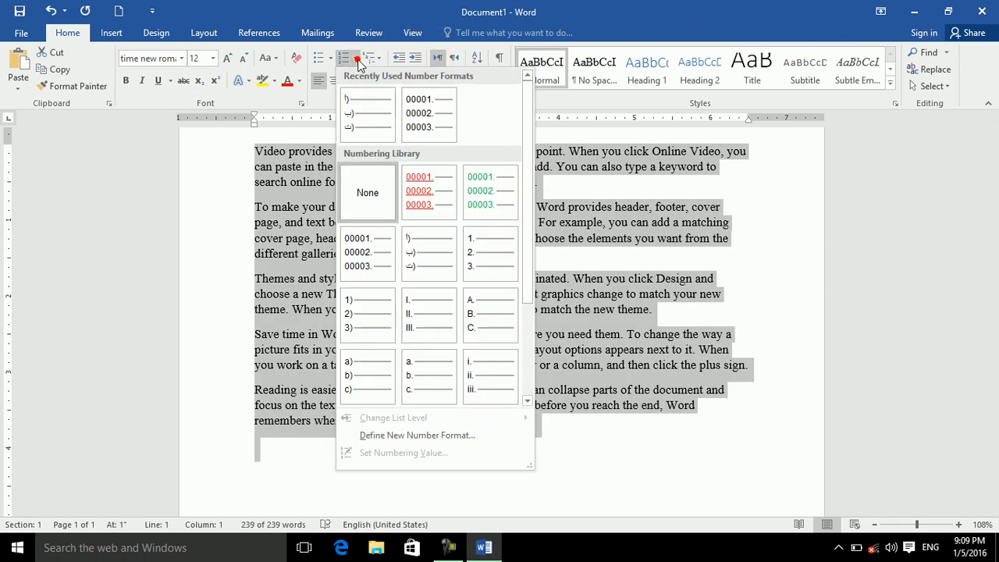
left_click(398, 432)
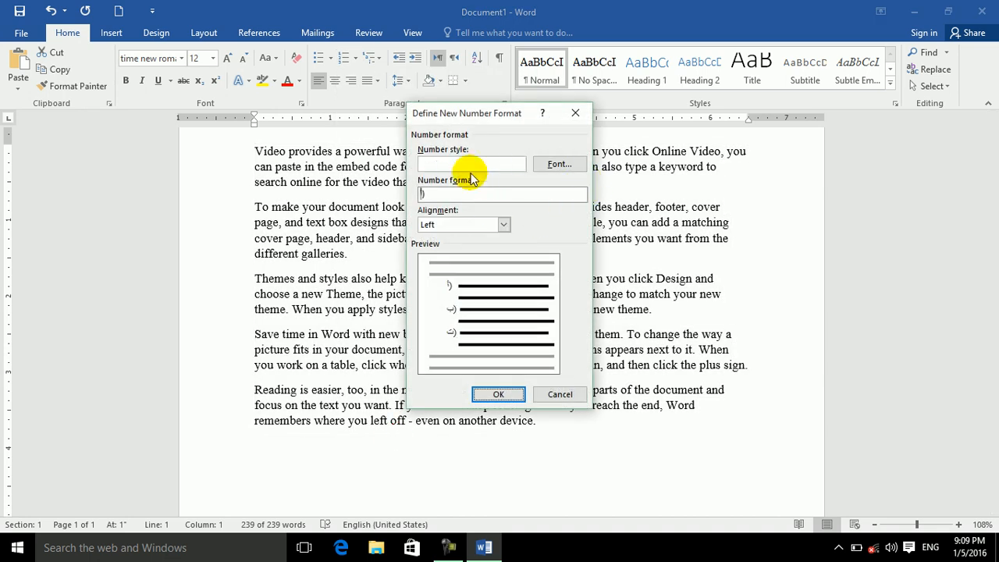
left_click(519, 163)
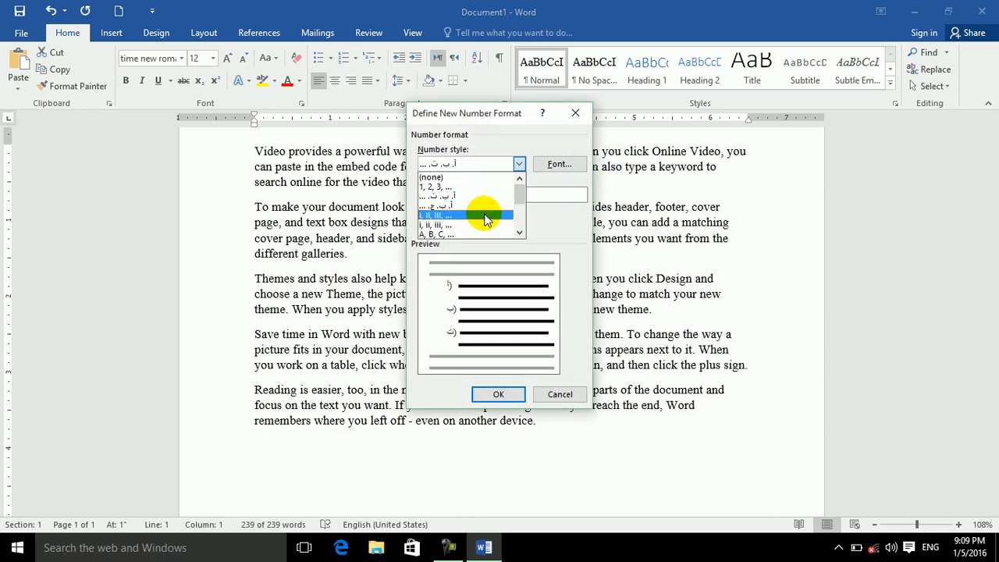
mouse_move(520, 191)
left_mouse_down()
mouse_move(520, 234)
mouse_move(516, 176)
left_mouse_up()
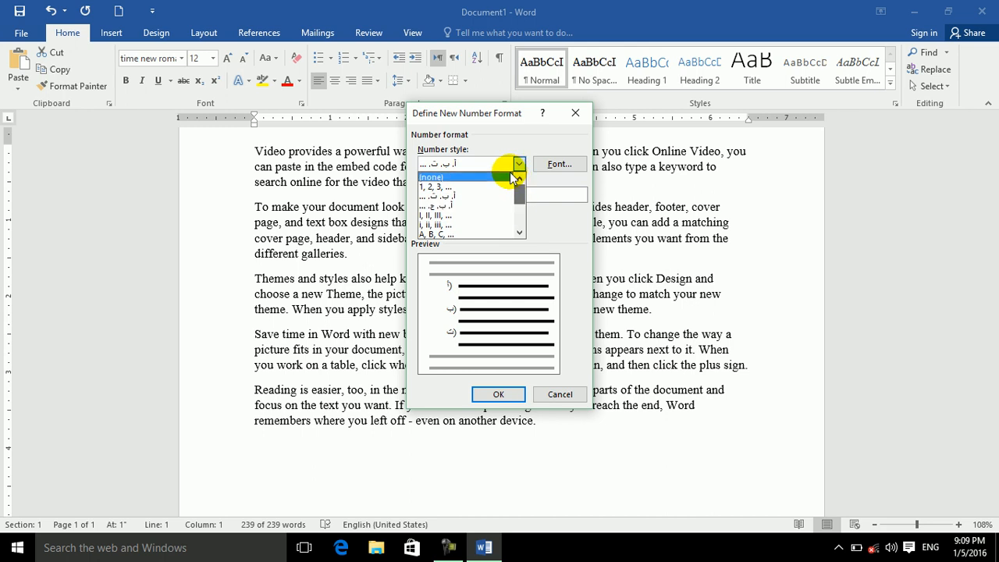
left_click(446, 196)
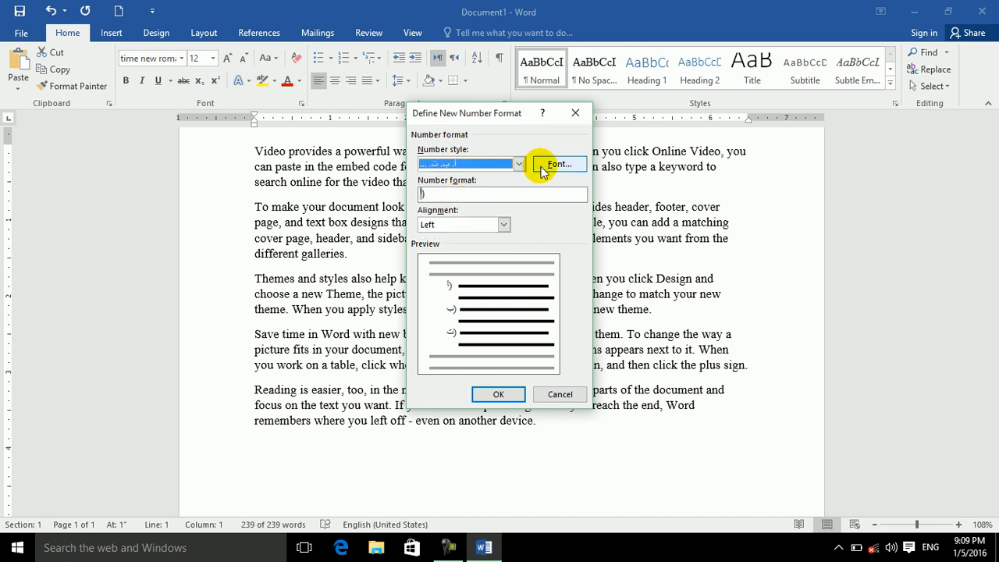
- Set the number format's complex scripts font to Bold Italic, size 18
left_click(560, 164)
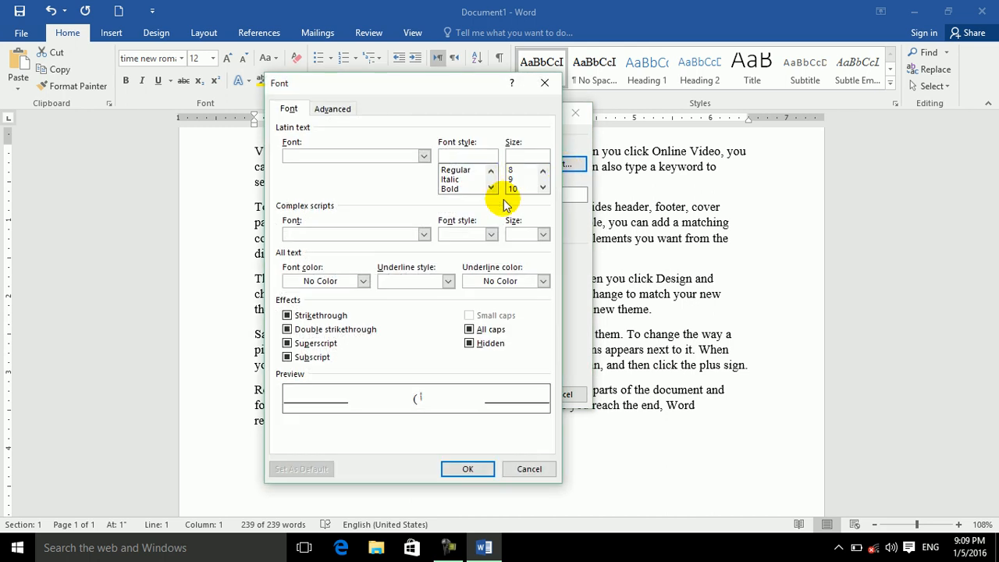
left_click(409, 240)
left_click(487, 234)
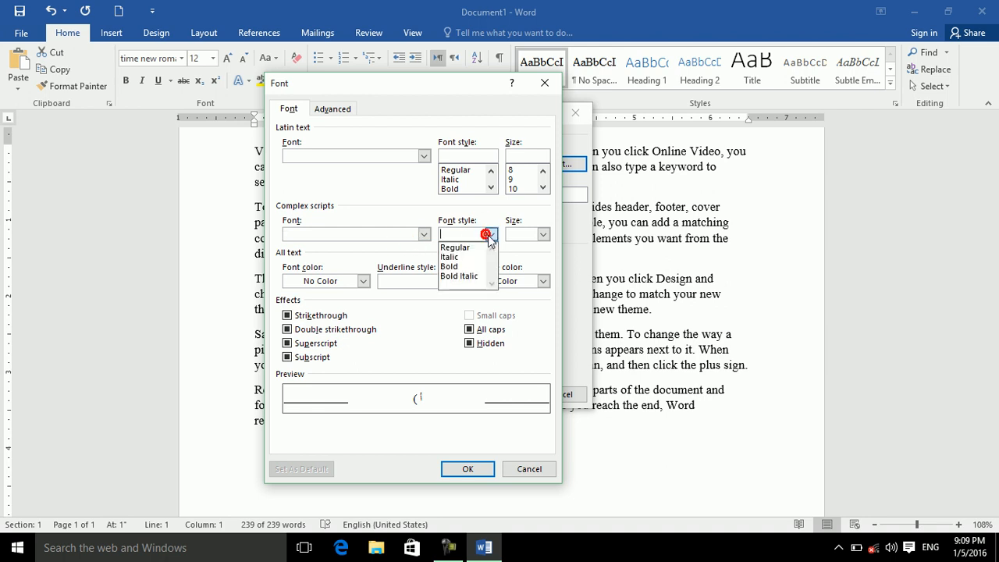
left_click(459, 276)
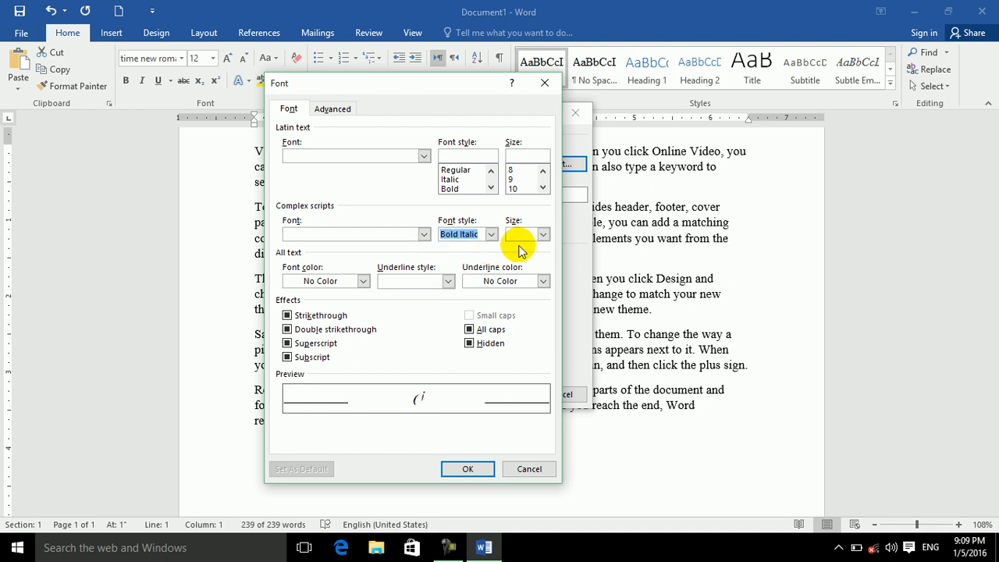
left_click(543, 234)
left_click(544, 284)
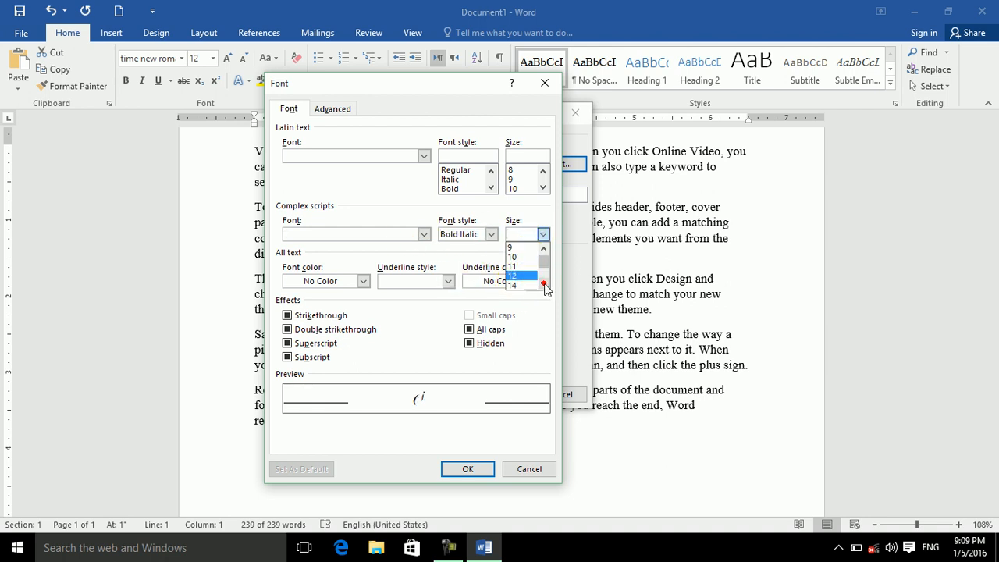
left_click(517, 284)
- Give the numbers a green font color and a double dark red underline, and apply the new format to the paragraphs
left_click(364, 281)
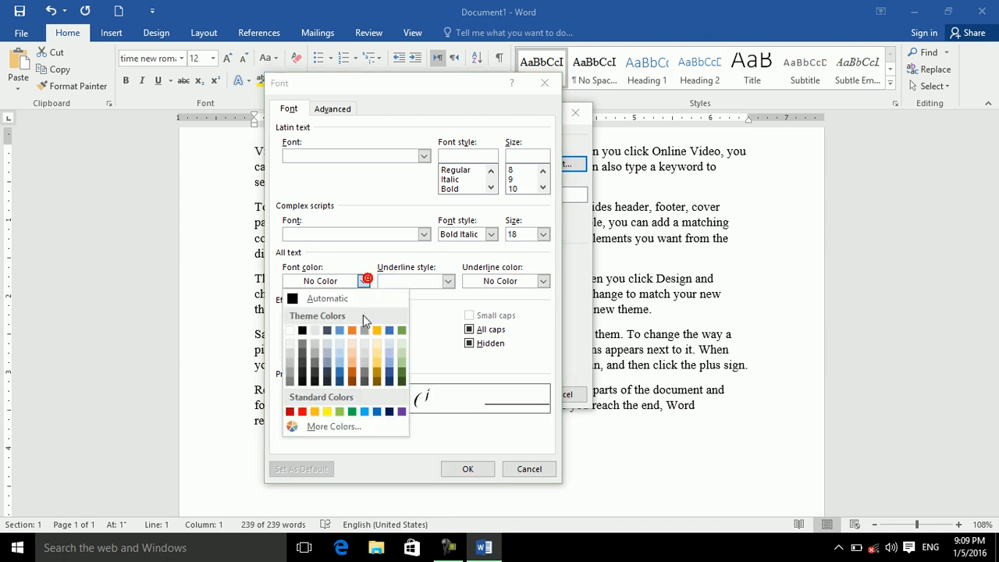
left_click(352, 412)
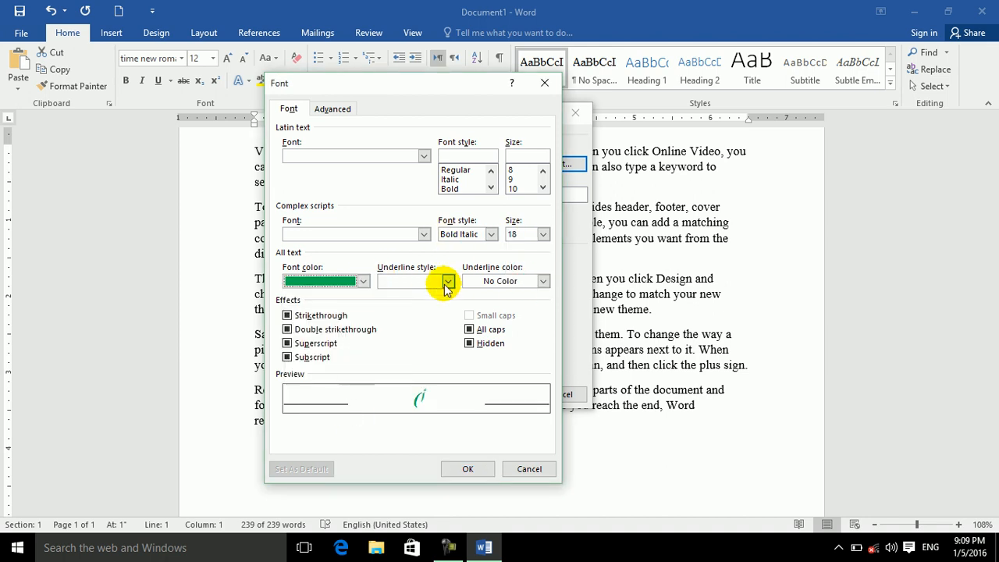
left_click(448, 281)
left_click(422, 329)
left_click(500, 279)
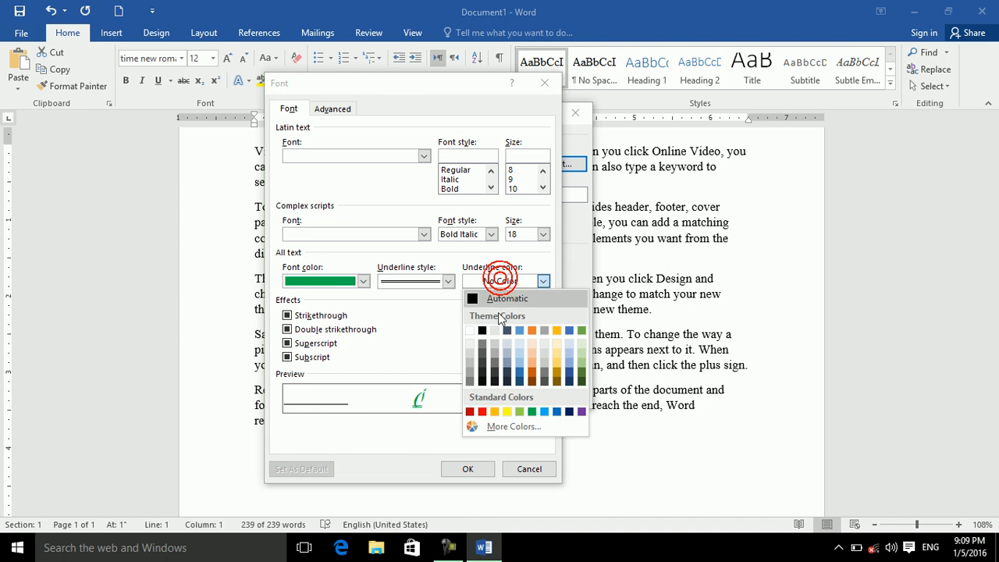
left_click(470, 412)
left_click(475, 472)
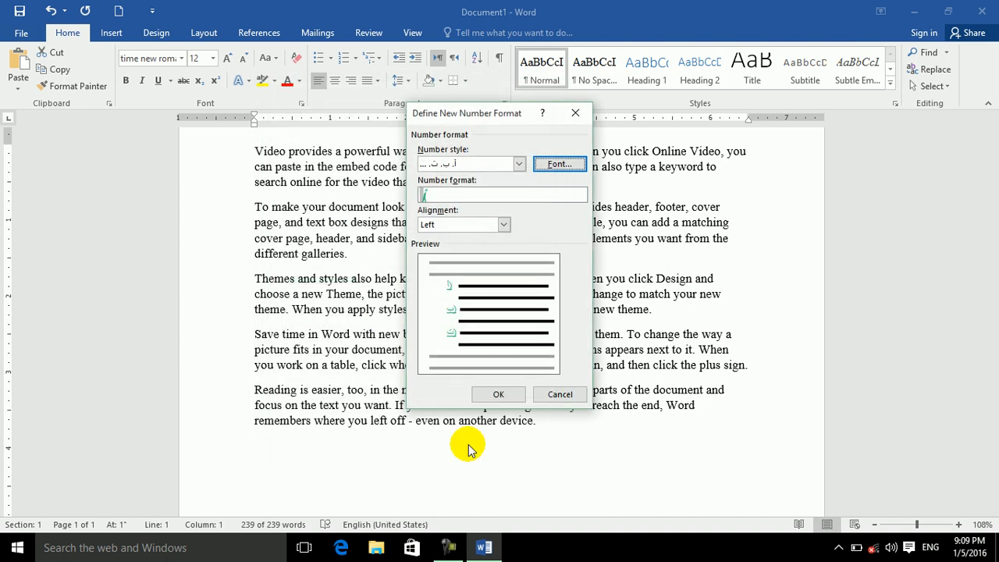
left_click(498, 394)
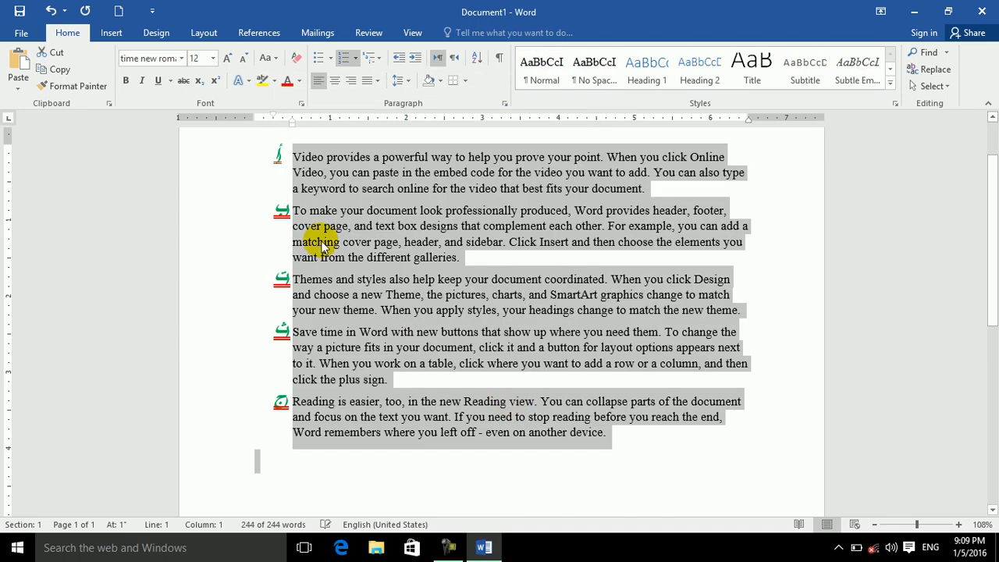
- Switch the numbered paragraphs to right-to-left direction and return them to left-to-right
left_click(454, 58)
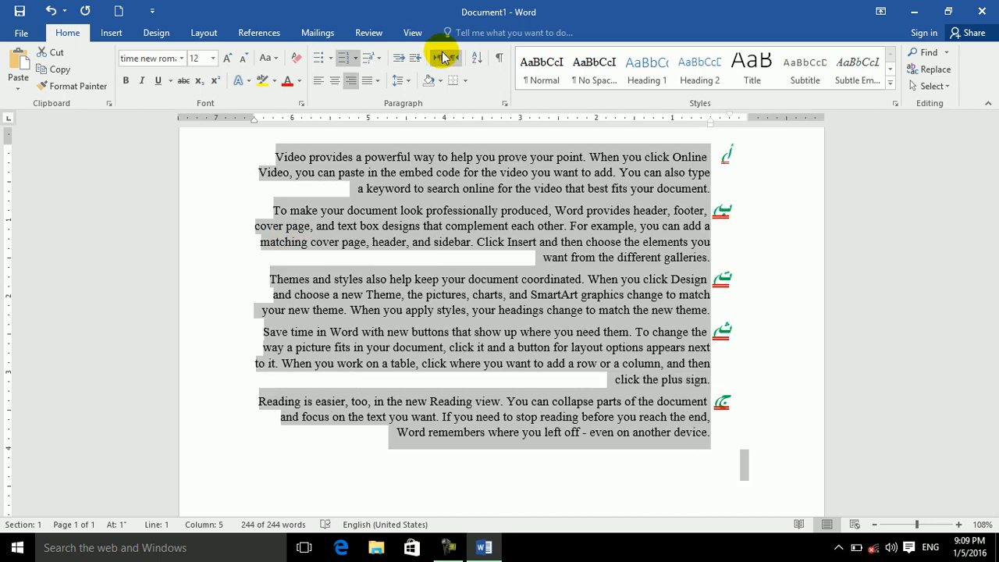
left_click(439, 58)
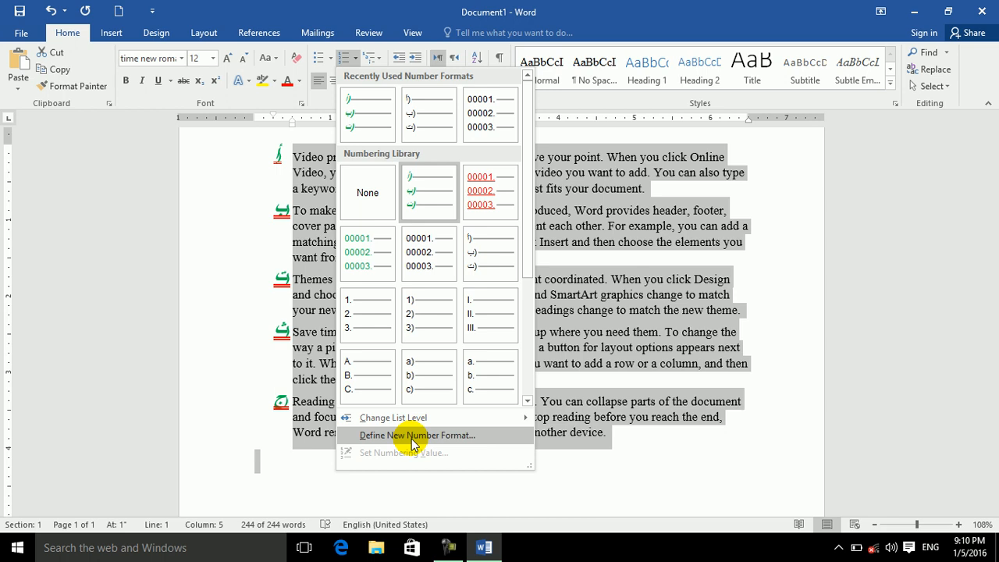
- Define a new number format with the First, Second, Third number style and apply it to all the numbered paragraphs
left_click(413, 436)
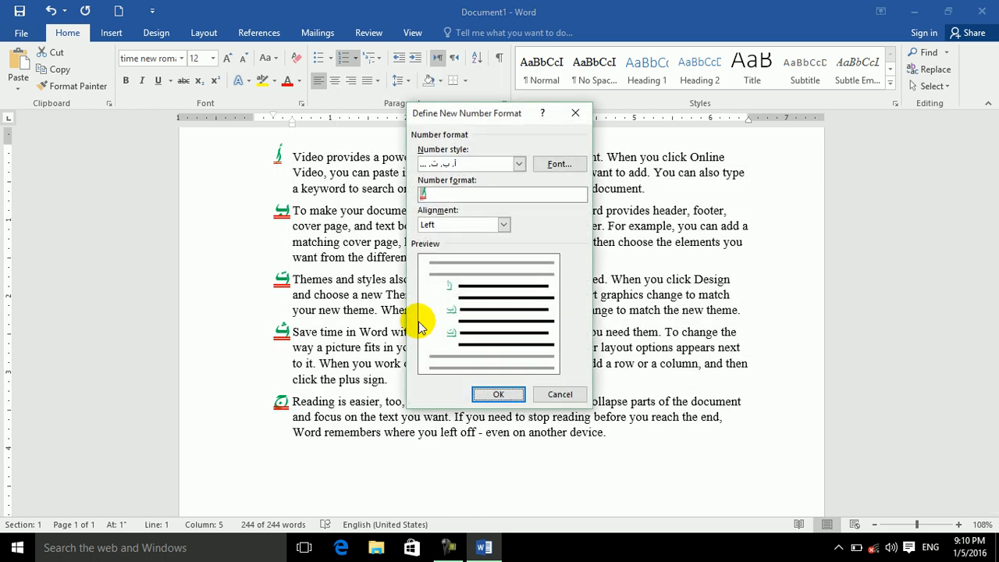
left_click(455, 224)
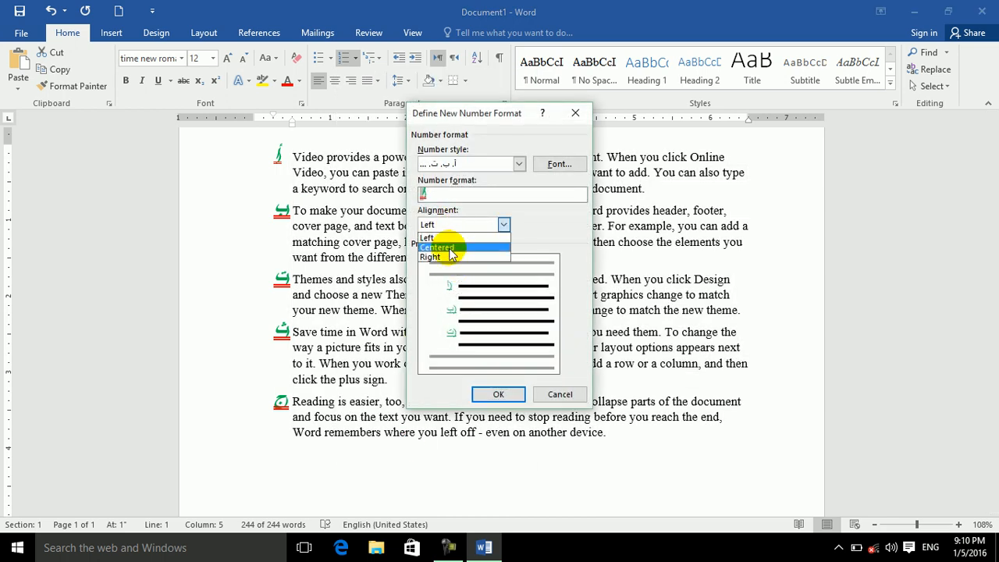
left_click(491, 191)
left_click(518, 163)
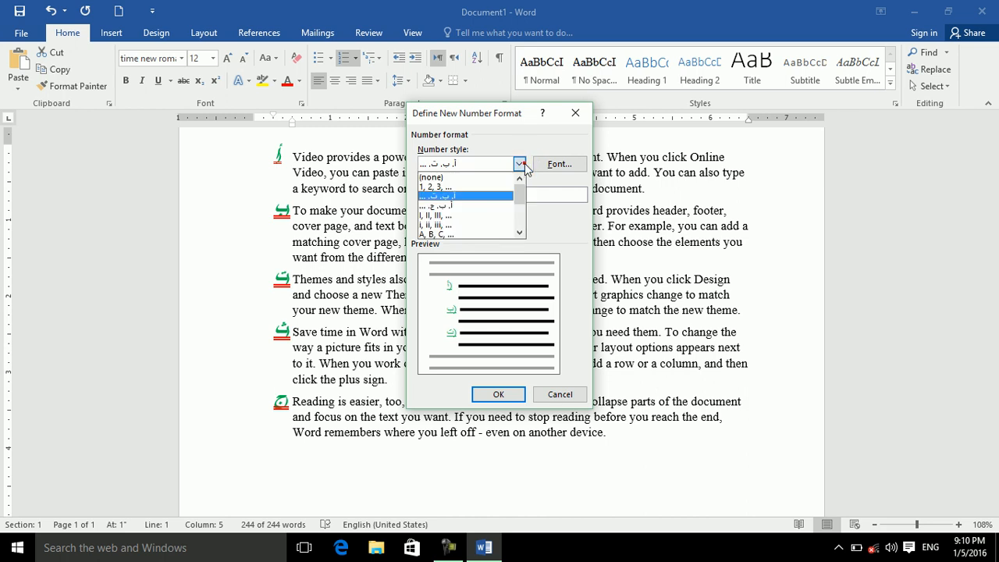
left_click_drag(519, 189, 521, 226)
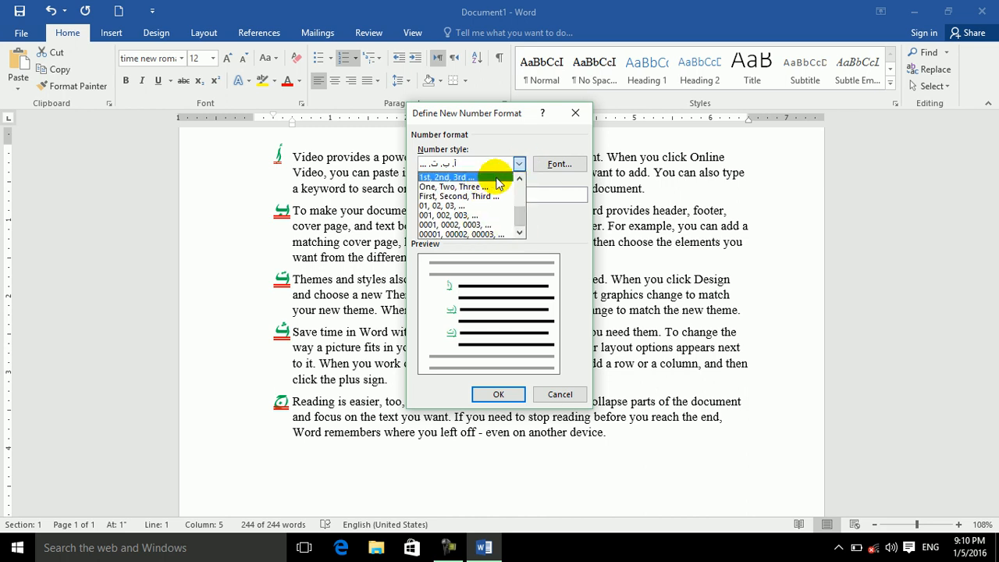
left_click(472, 195)
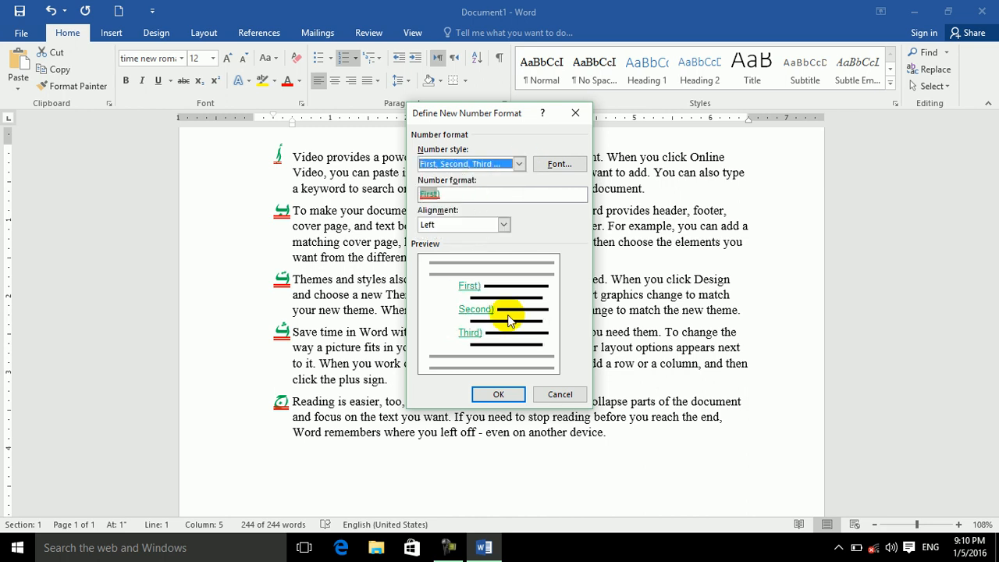
left_click(501, 394)
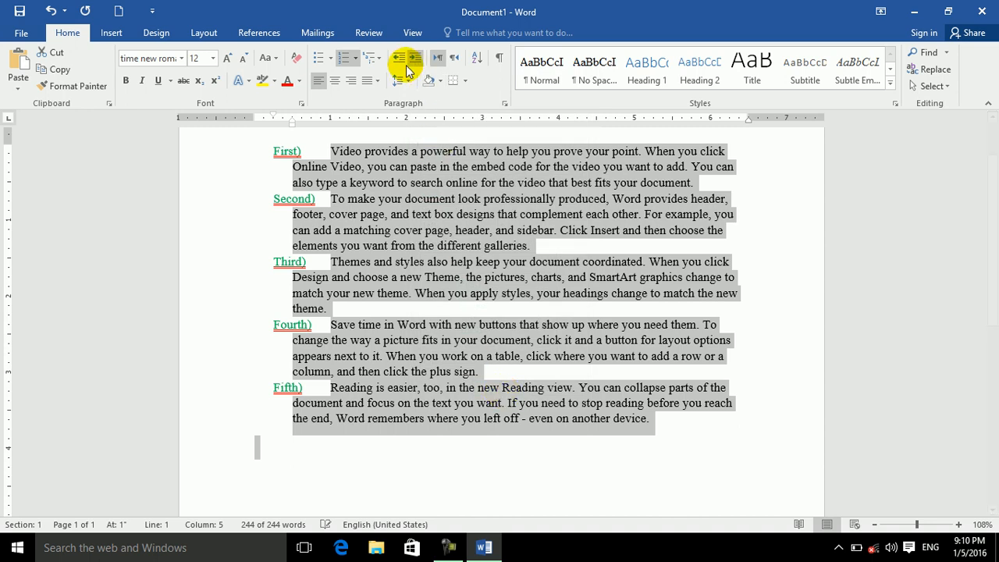
- Redefine the paragraphs' First, Second, Third number format with Centered number alignment
left_click(357, 59)
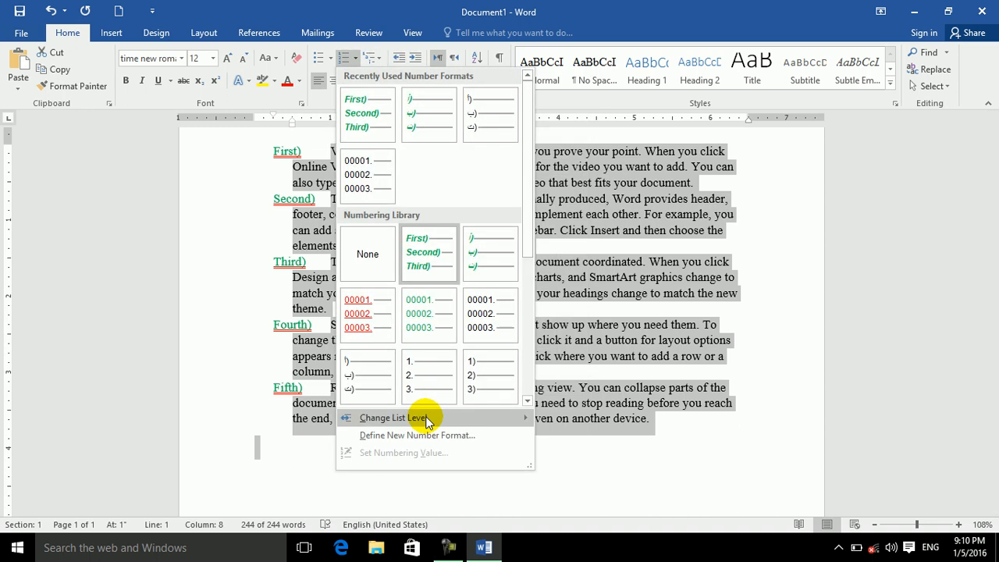
left_click(417, 495)
left_click(503, 225)
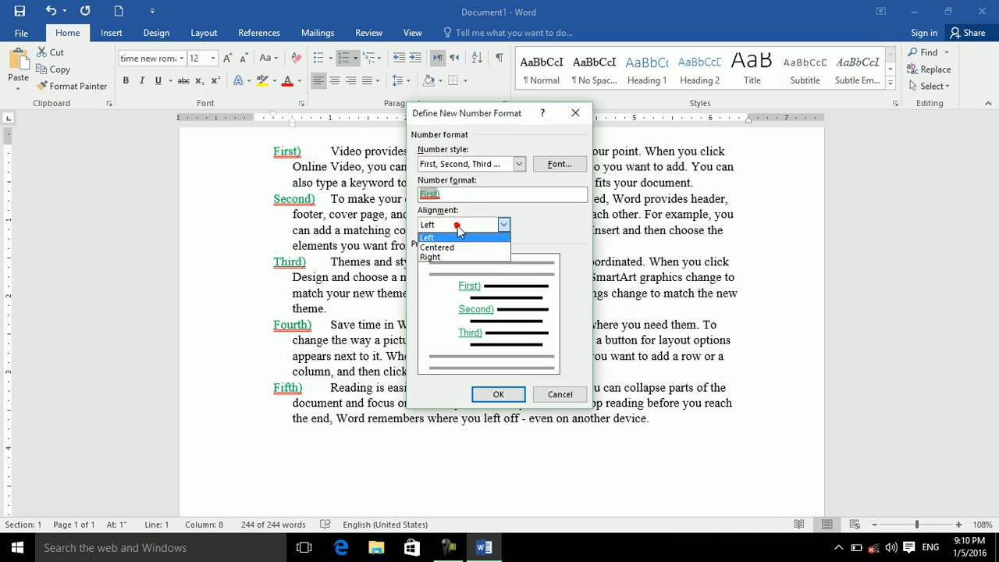
left_click(444, 247)
left_click(498, 394)
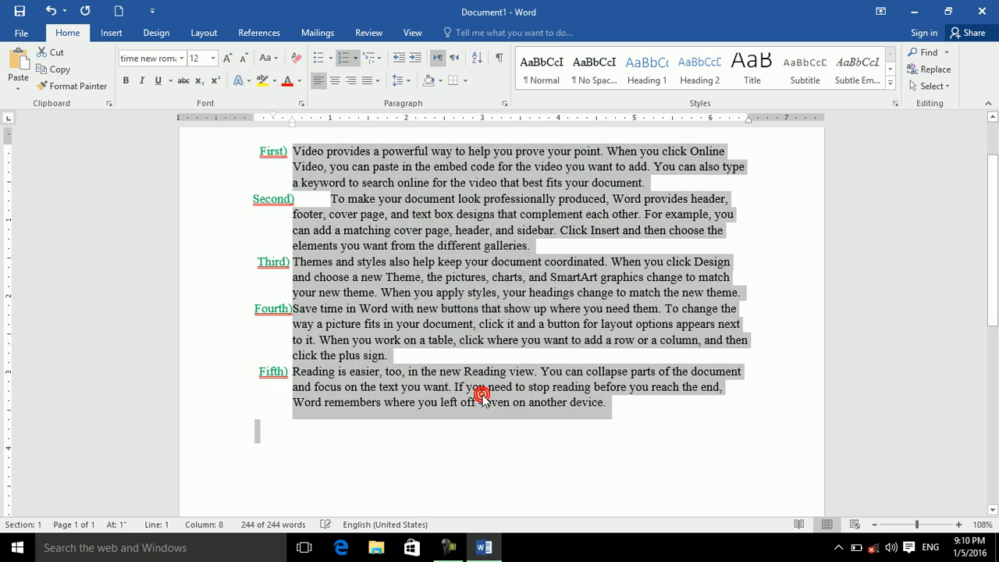
- Redefine the paragraphs' First, Second, Third number format with Right number alignment
left_click(355, 59)
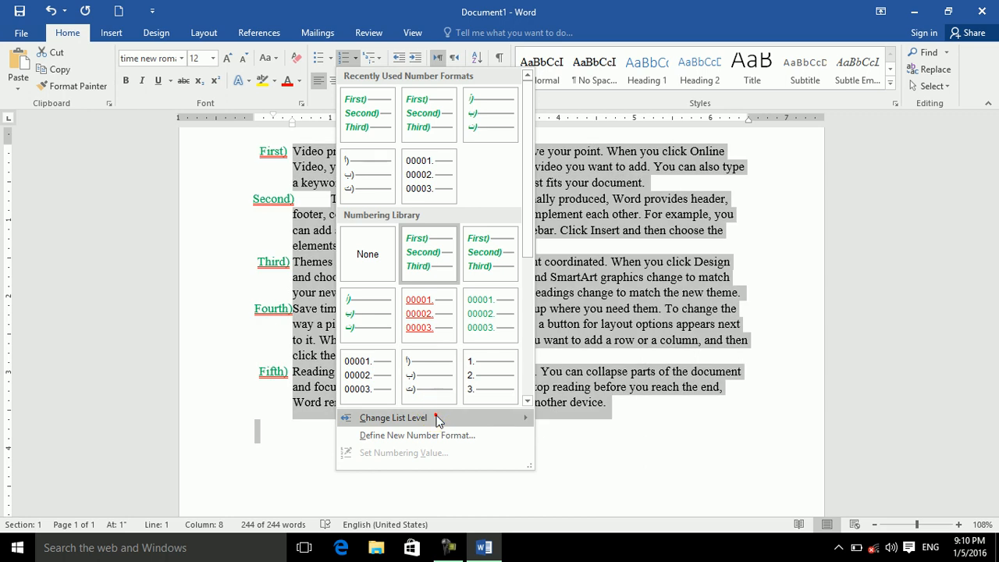
left_click(456, 435)
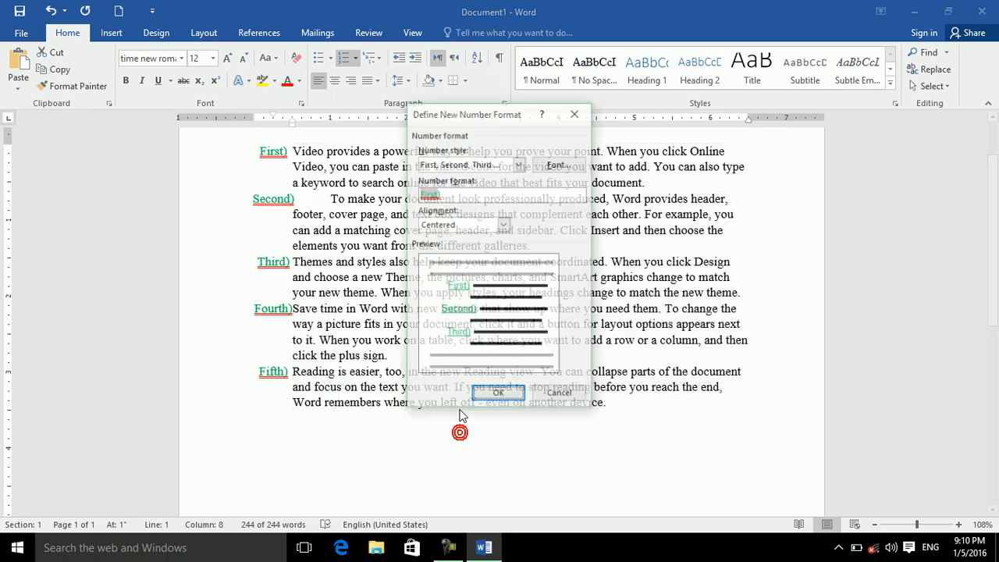
left_click(462, 225)
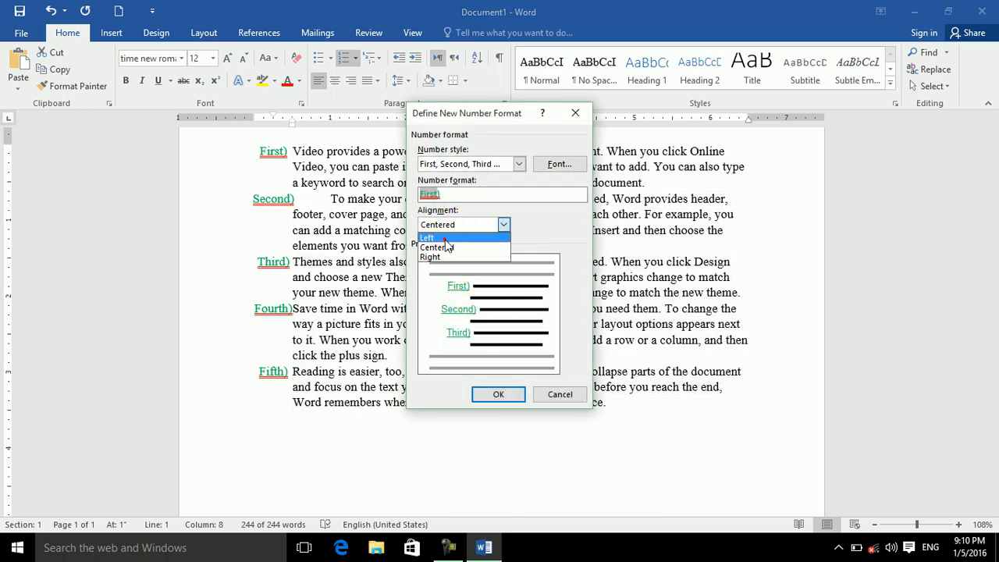
left_click(441, 233)
left_click(462, 224)
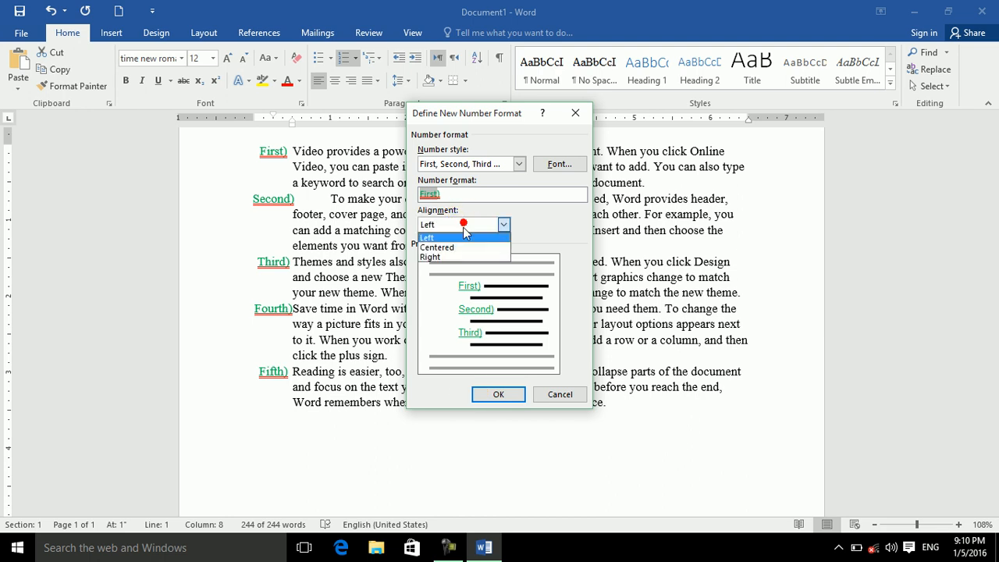
left_click(449, 254)
left_click(494, 395)
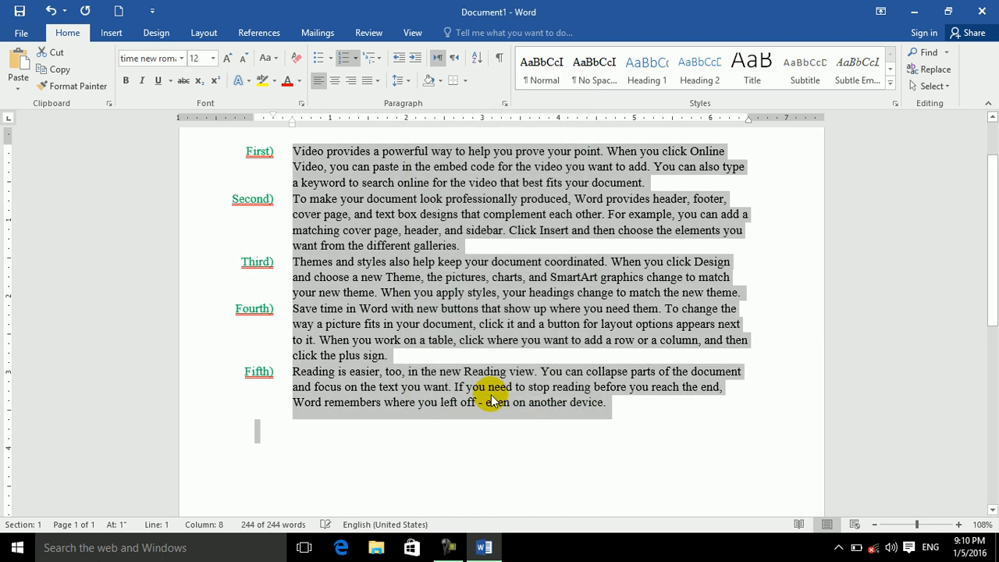
left_click(327, 324)
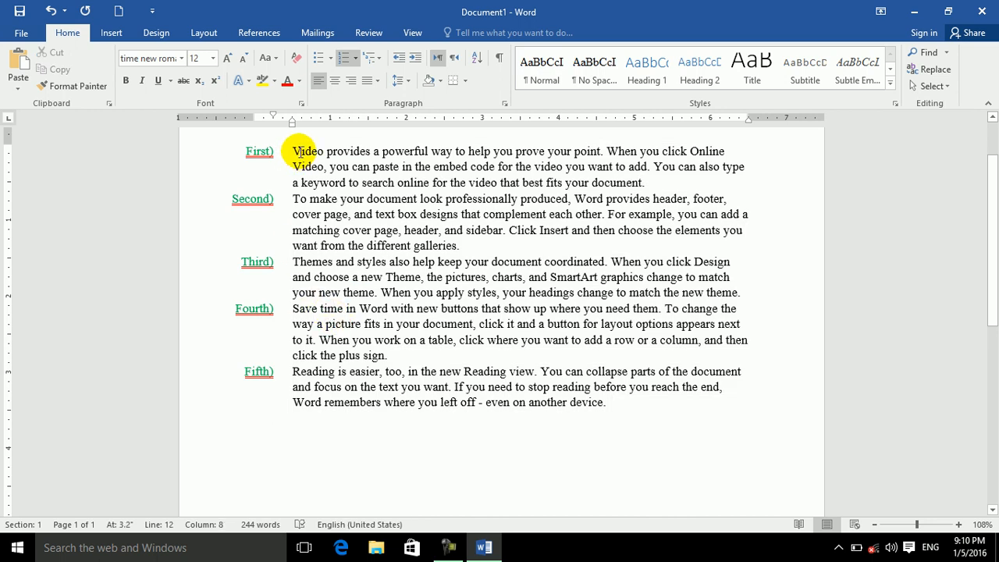
left_click(376, 64)
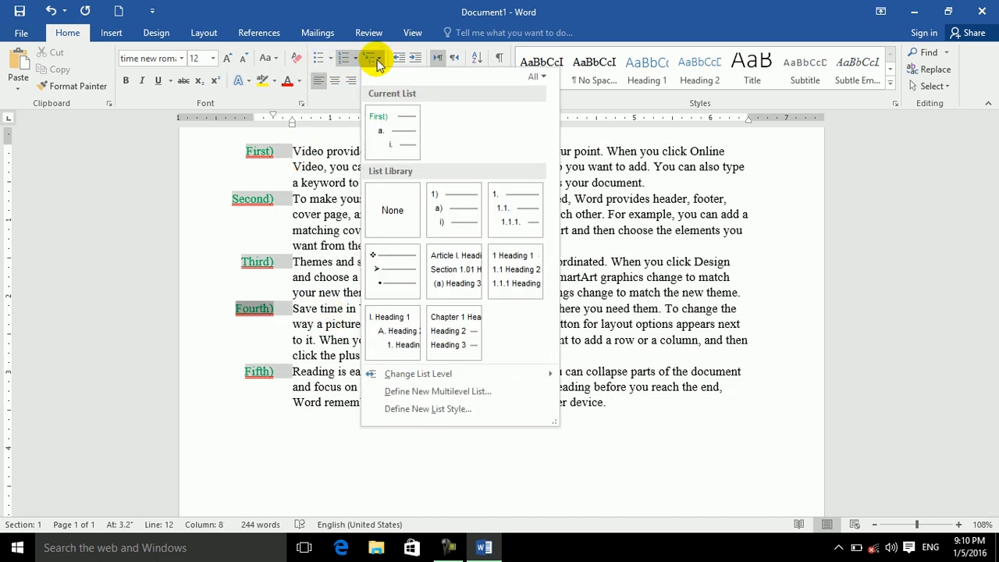
left_click(421, 408)
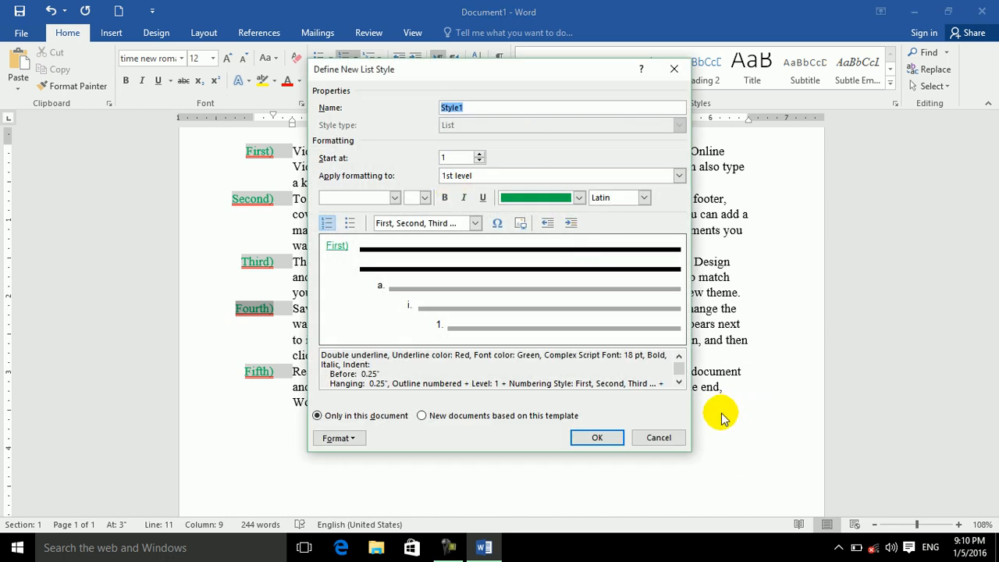
left_click(652, 445)
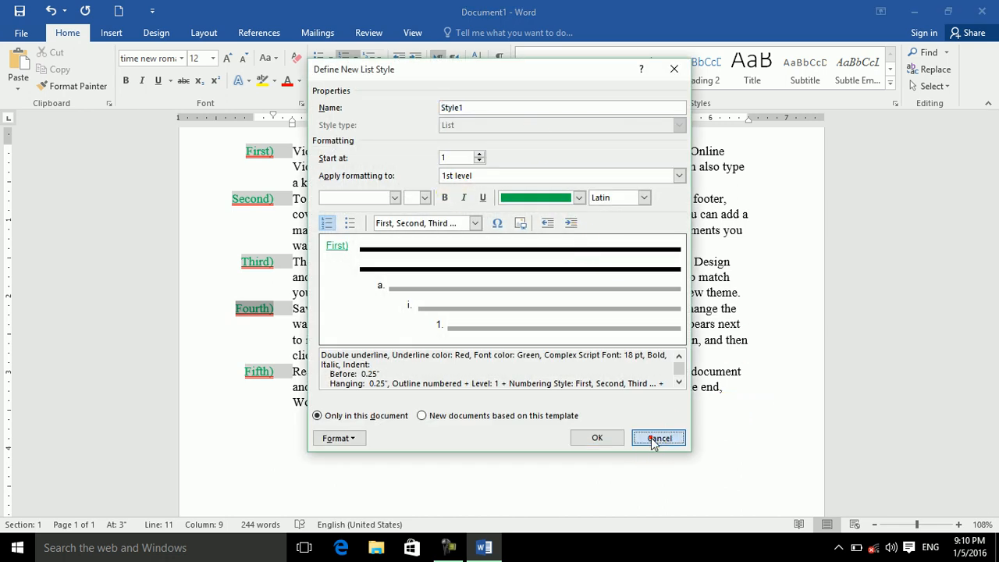
- Start defining a new multilevel list from the fourth paragraph and apply its changes to the current paragraph only
left_click(325, 318)
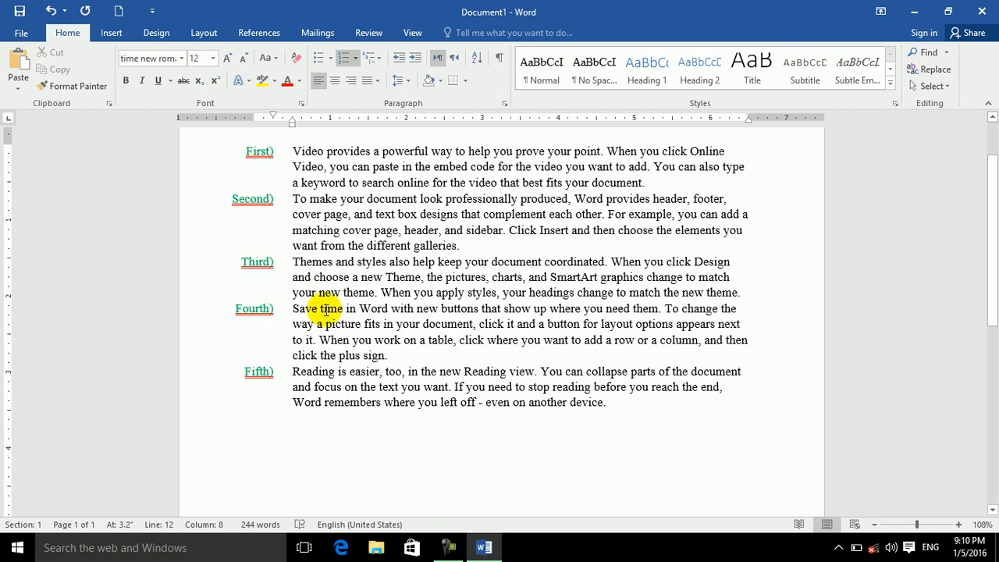
left_click(355, 57)
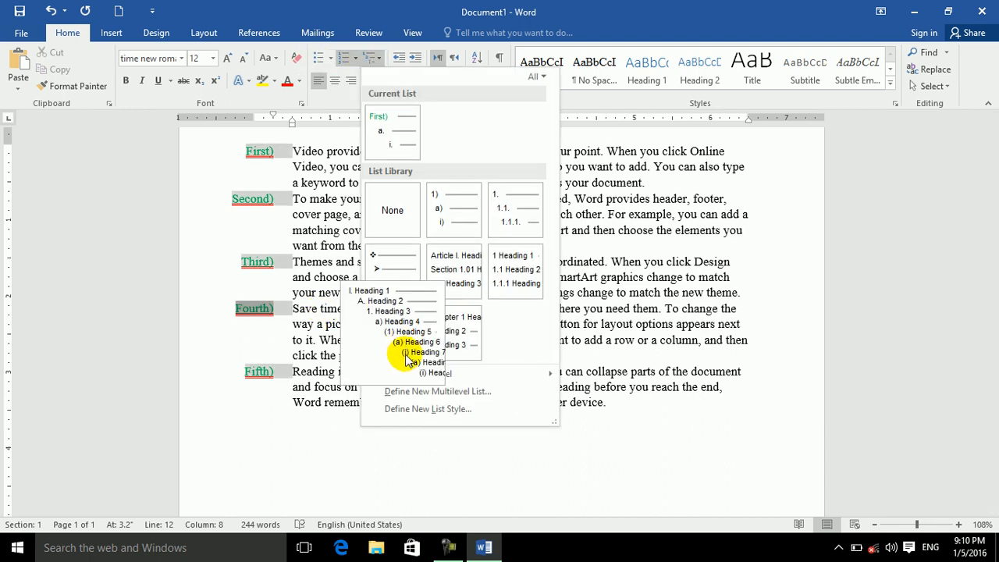
left_click(399, 391)
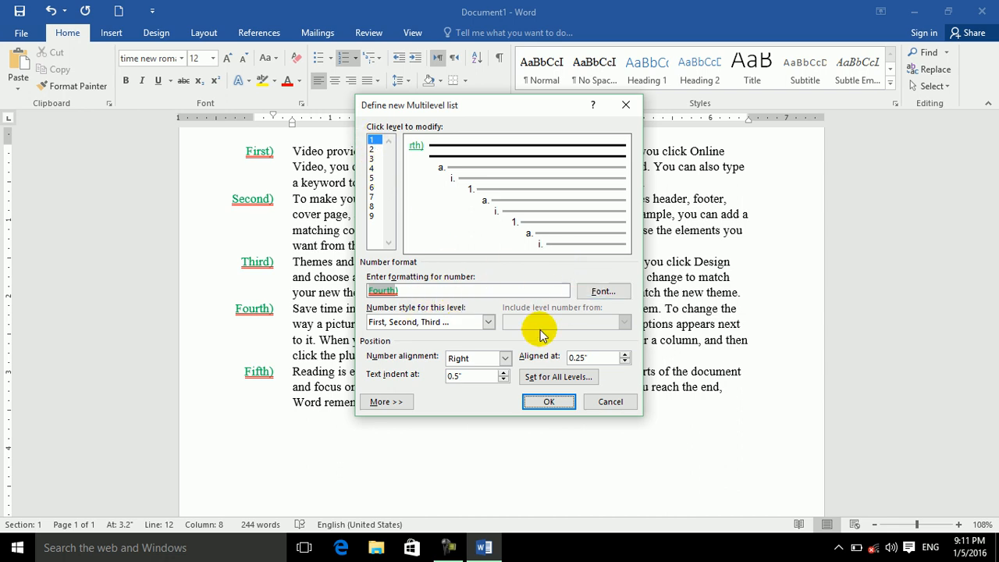
left_click(385, 401)
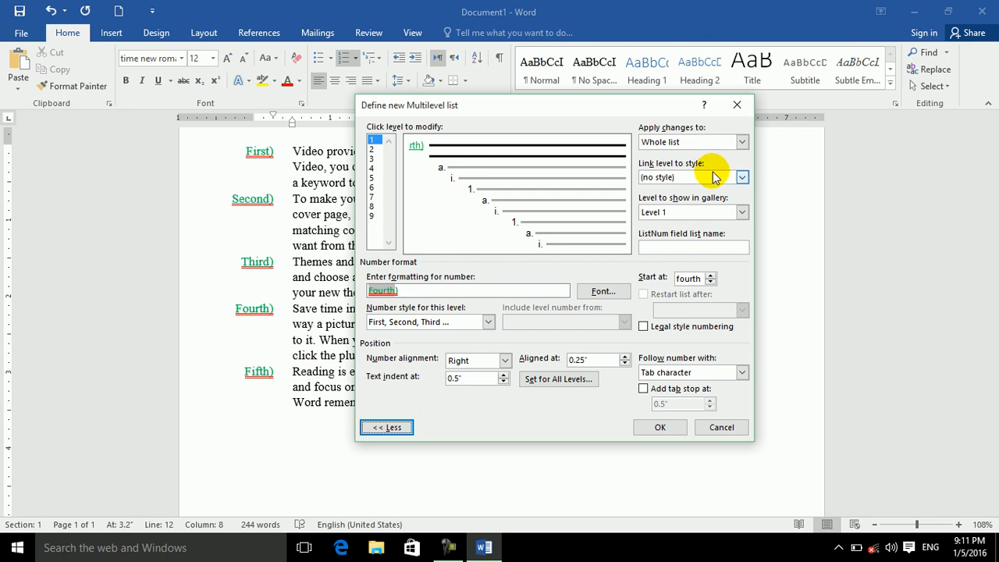
left_click(741, 141)
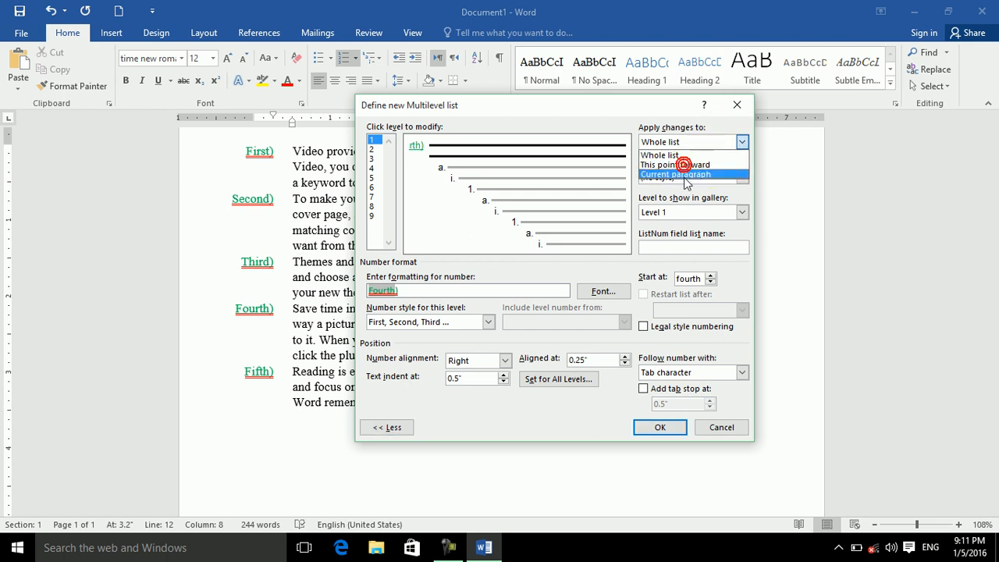
left_click(685, 174)
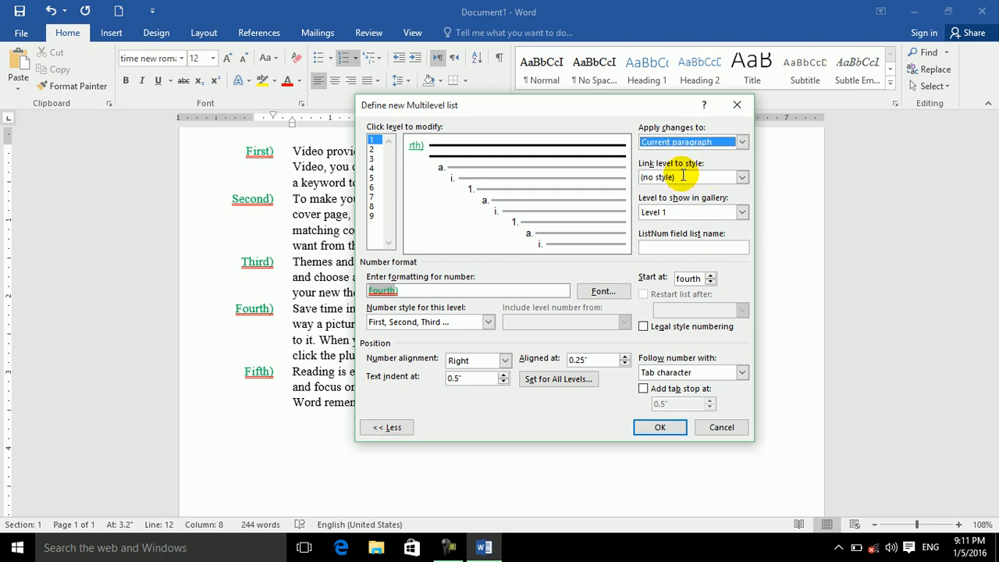
- Give level 1 a new heart bullet from the Symbol font and apply it to the fourth paragraph
left_click(487, 323)
left_click_drag(488, 341, 487, 371)
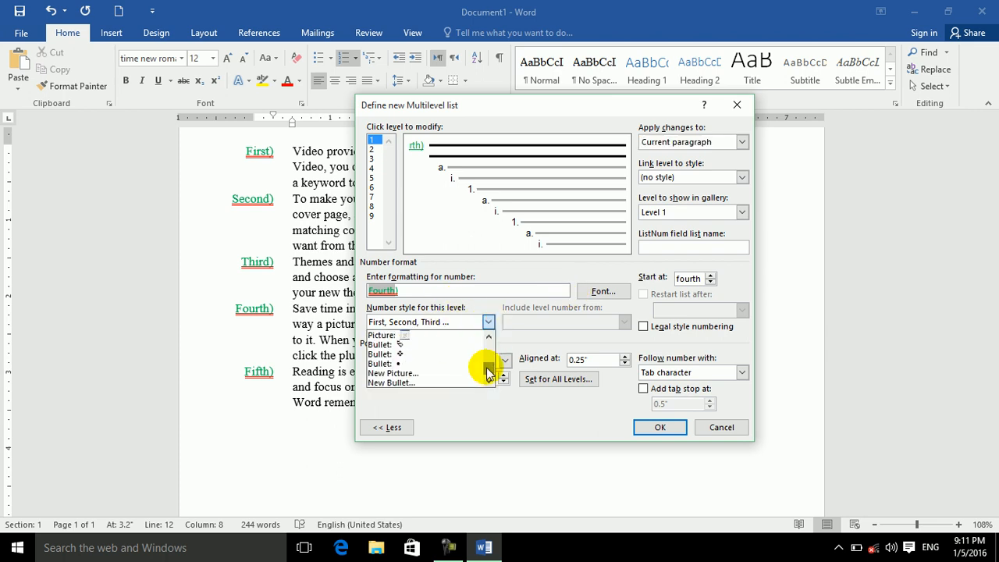
left_click(414, 382)
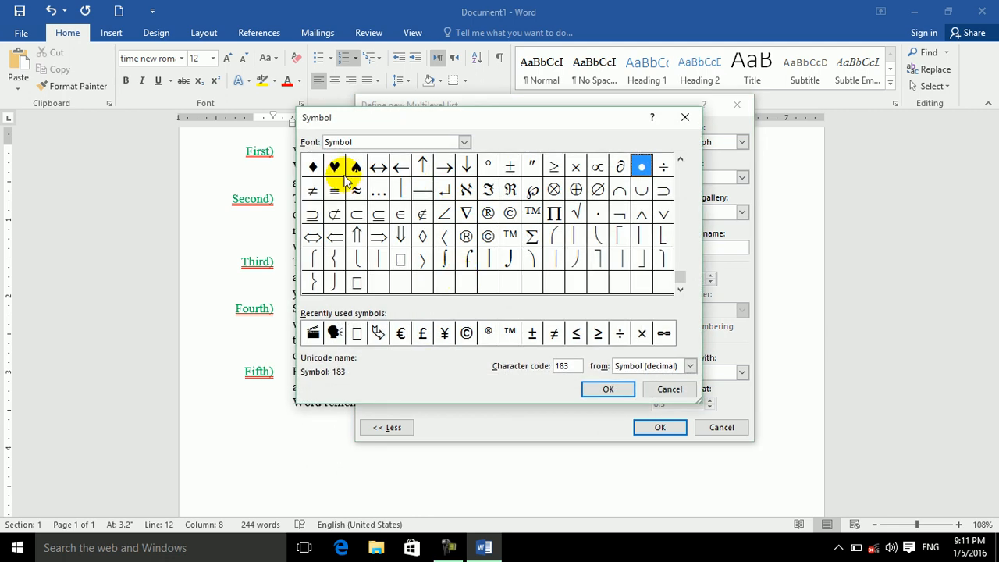
left_click(336, 167)
left_click(608, 389)
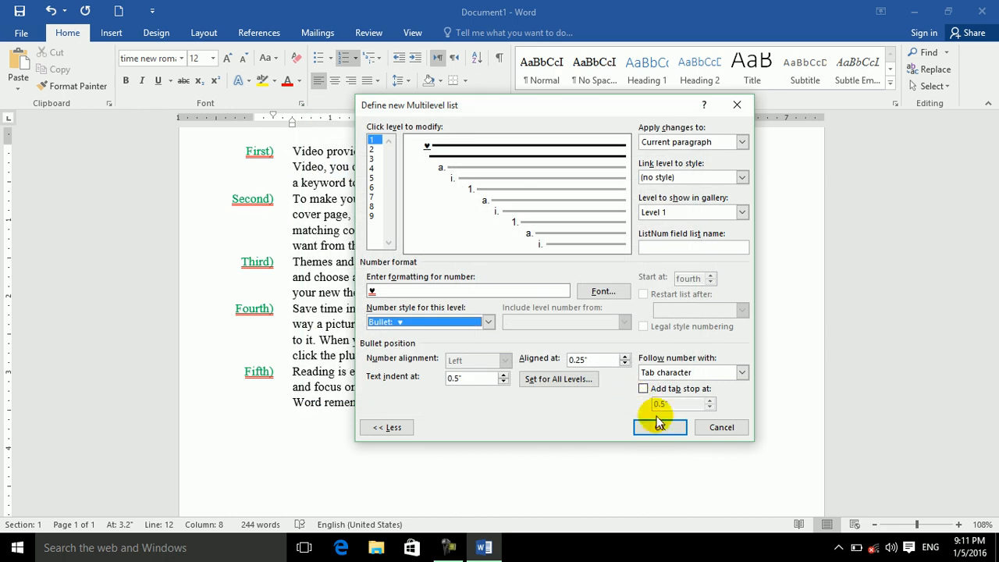
left_click(660, 425)
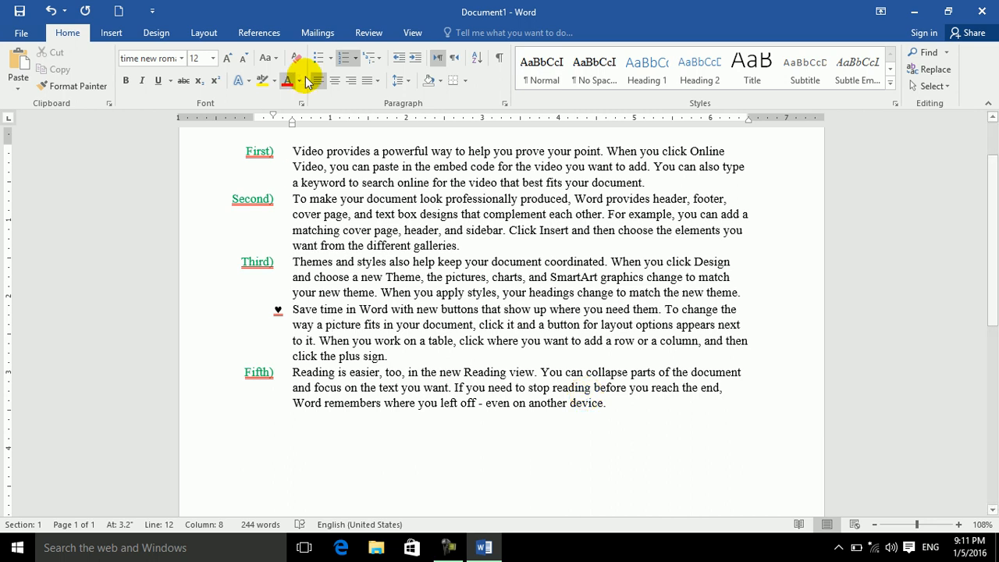
left_click(356, 59)
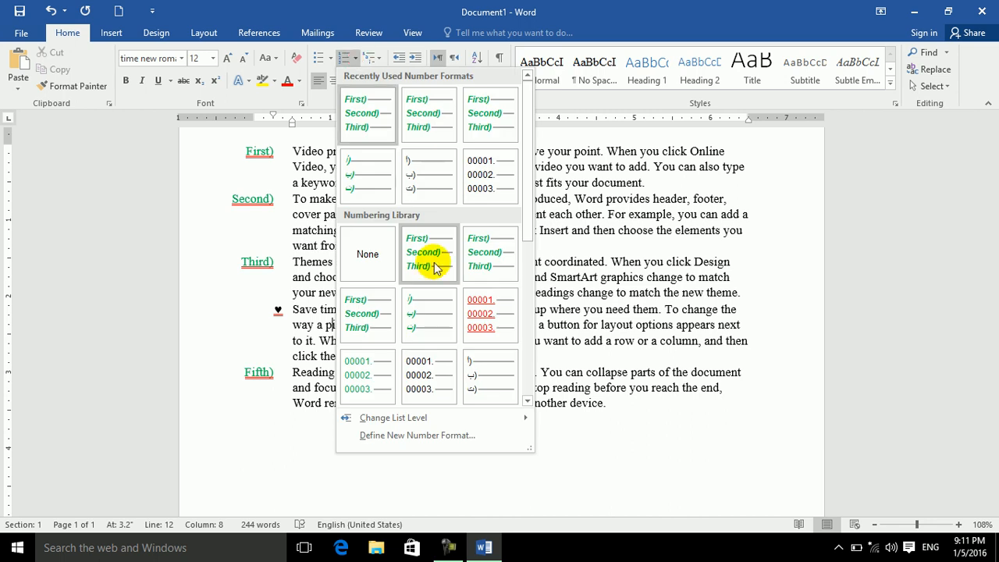
mouse_move(425, 418)
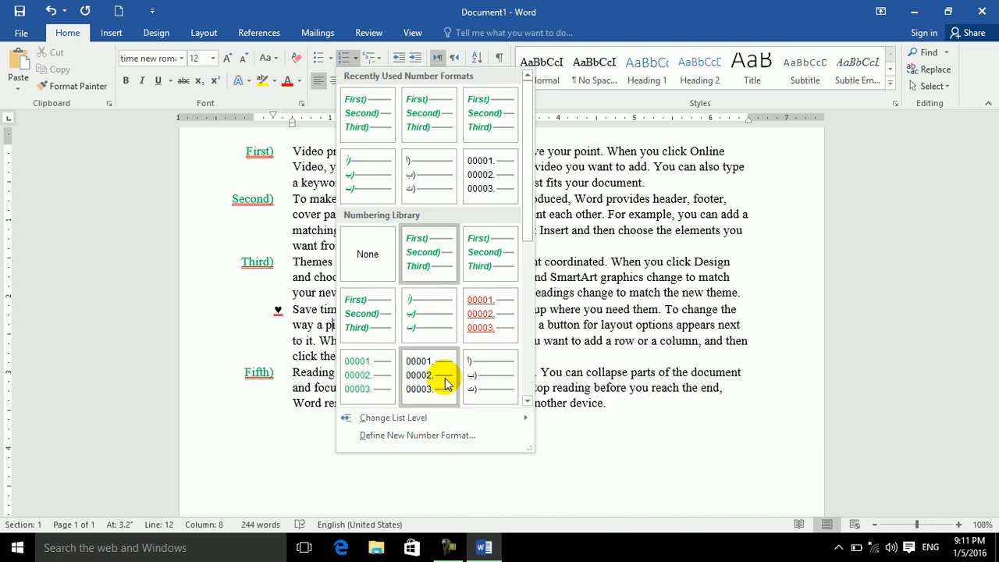
left_click(420, 435)
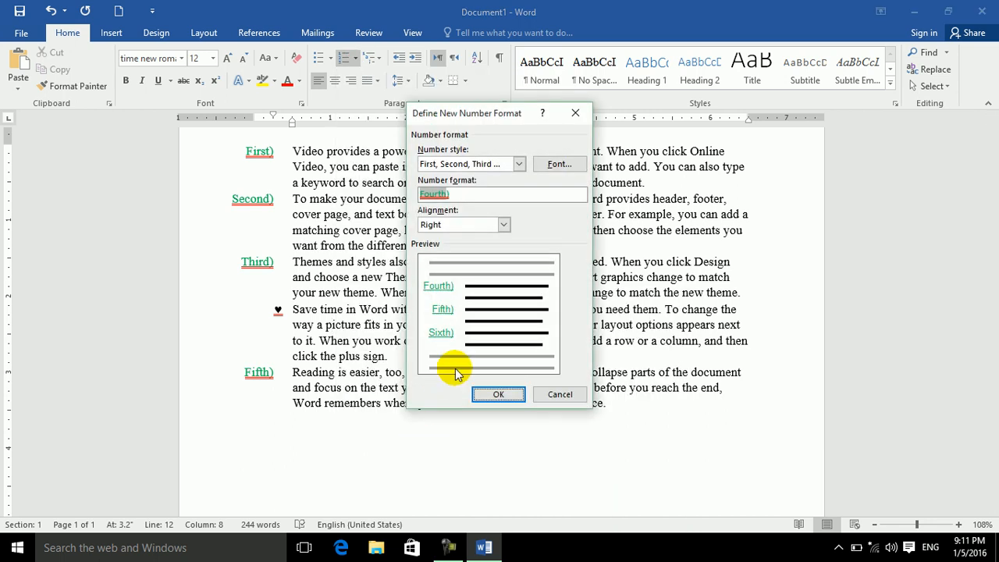
left_click(556, 399)
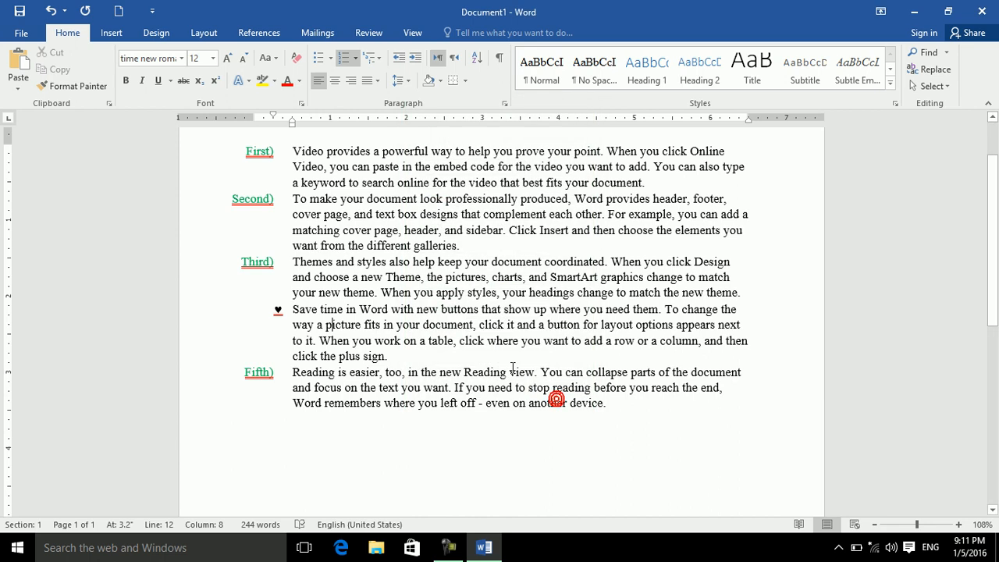
- Open the numbering value settings for the second numbered paragraph
left_click(341, 248)
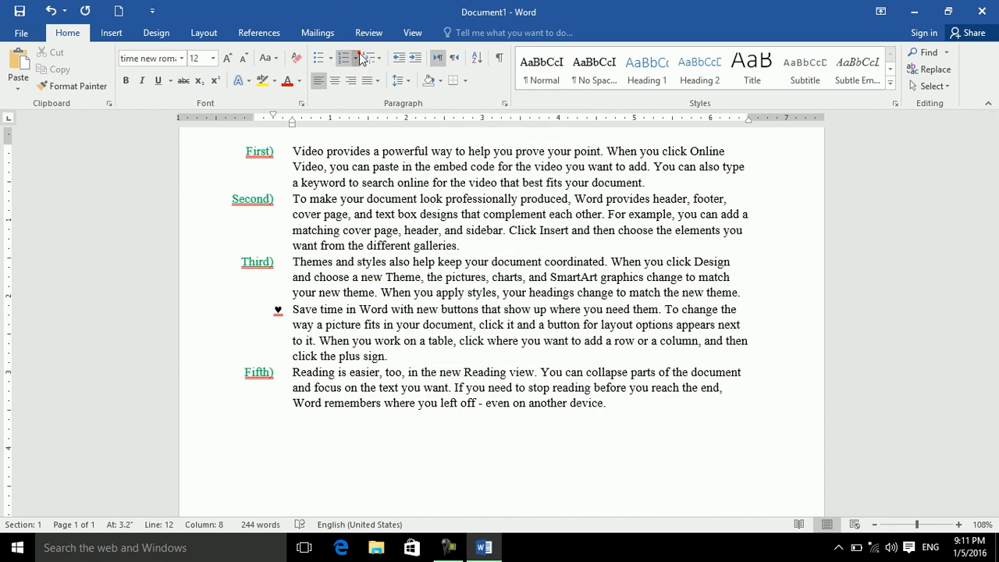
left_click(355, 58)
left_click(398, 456)
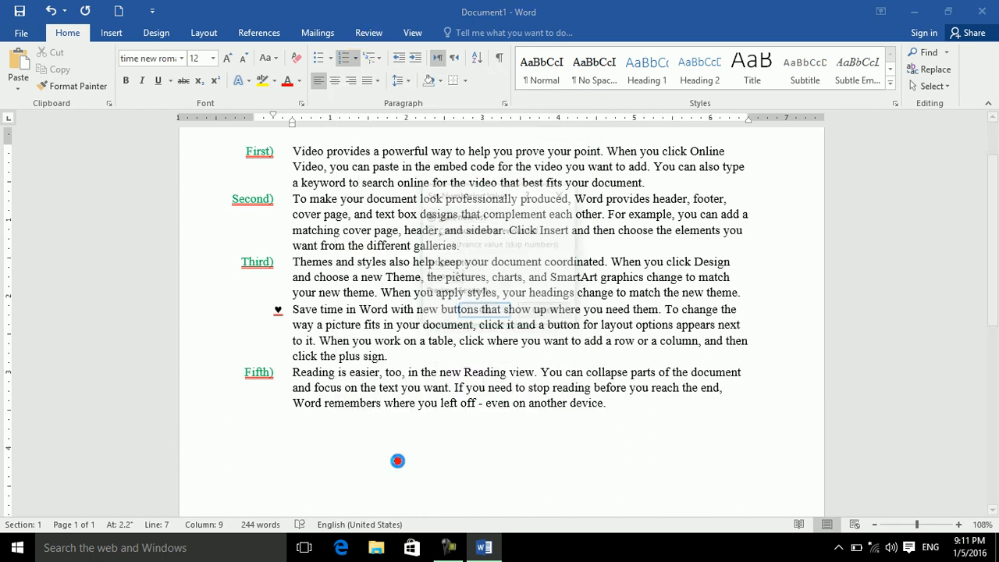
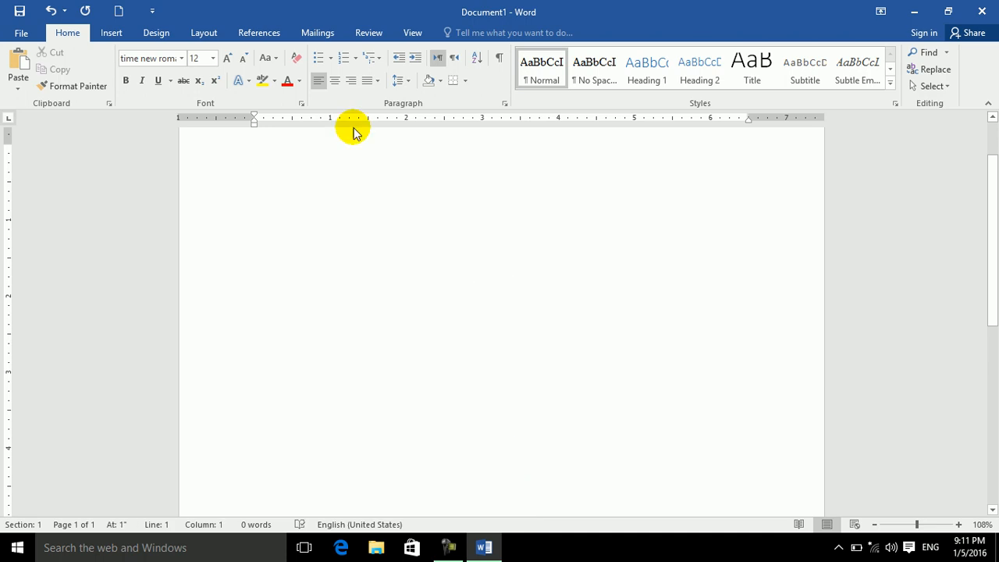
- Start a numbered list in the 1. 2. 3. format and fill it with seven lines of sample text
left_click(356, 59)
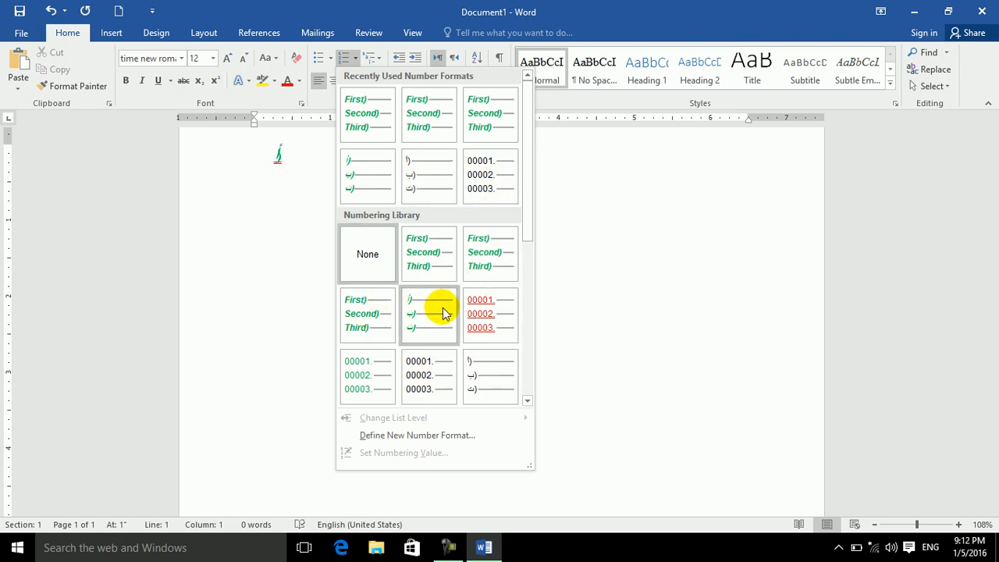
left_click_drag(528, 199, 546, 386)
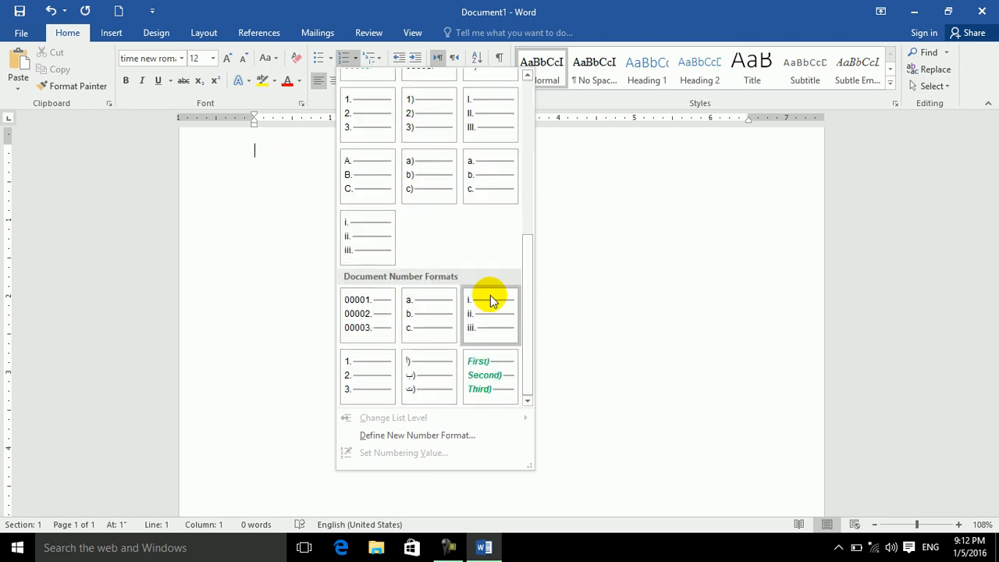
left_click(372, 133)
type("easfjsaifdjsdif sadfsd")
key("Return")
type("fasd")
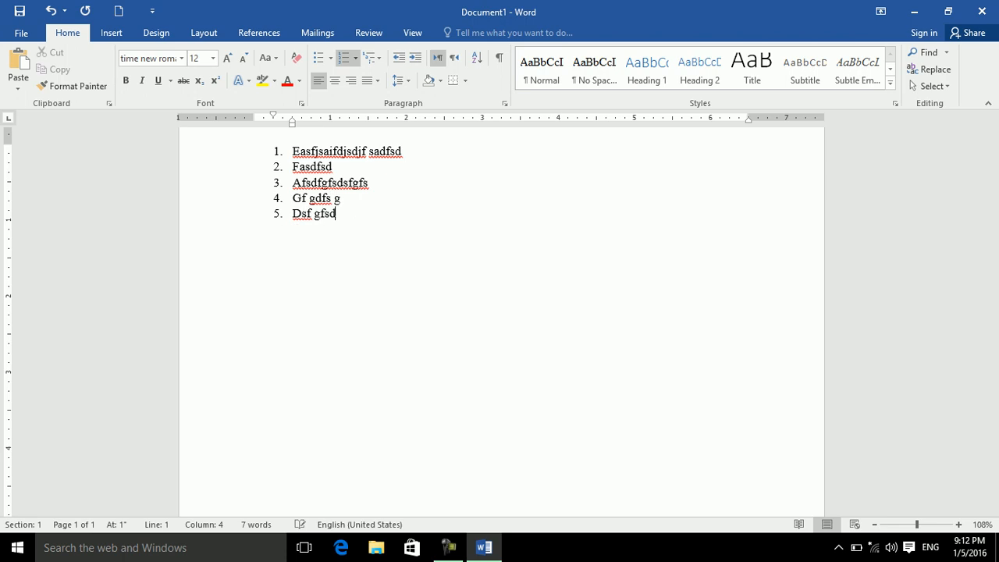
type("gdsf")
key("Return")
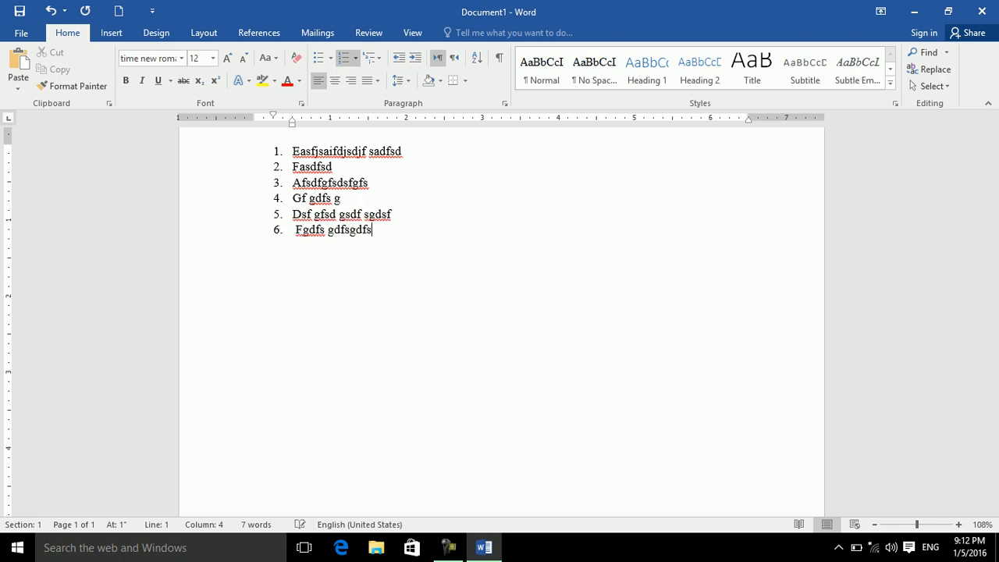
key("Return")
type("g")
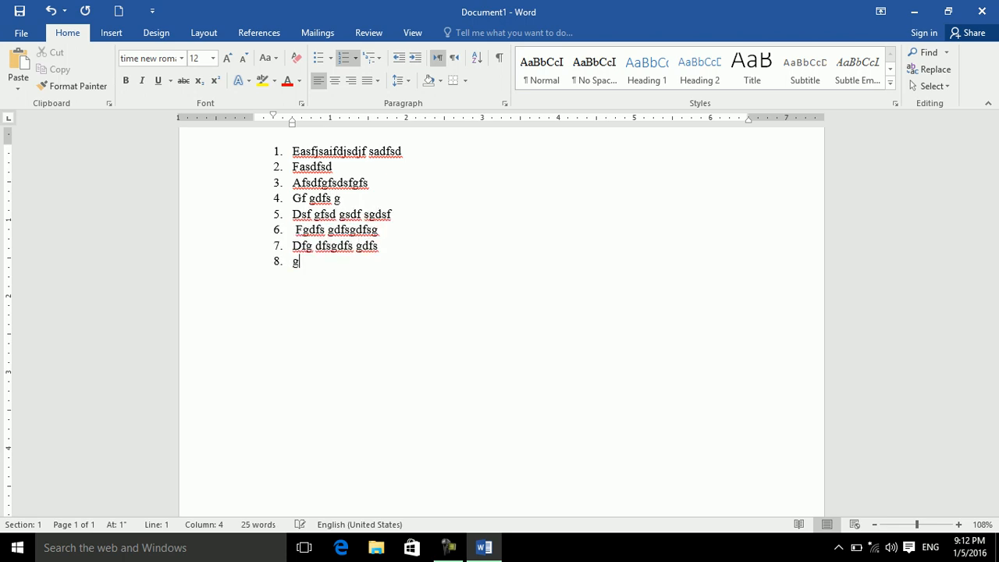
- Restart the numbering at 1 as a new list on the empty eighth item
left_click(355, 59)
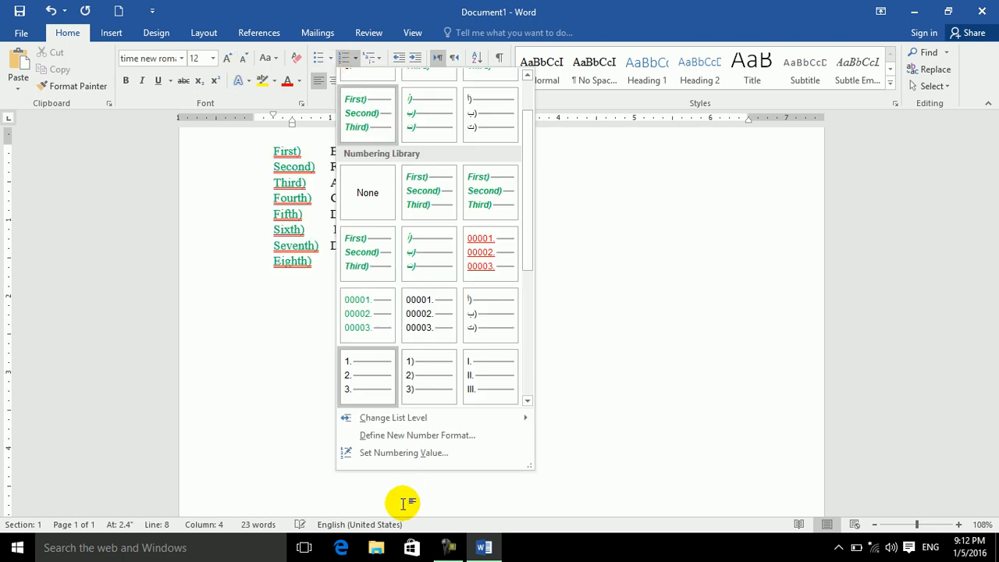
left_click(386, 454)
left_click_drag(439, 278, 407, 277)
type("1")
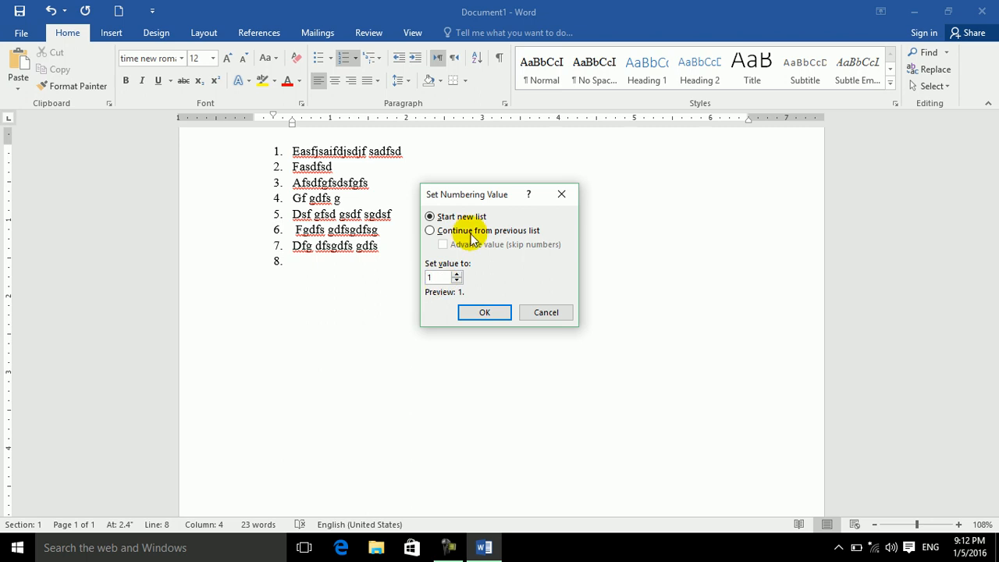
left_click(481, 313)
- Add six lines of sample text to the restarted list, beginning with "Sdff"
type("Sdff")
key("Return")
type("asd")
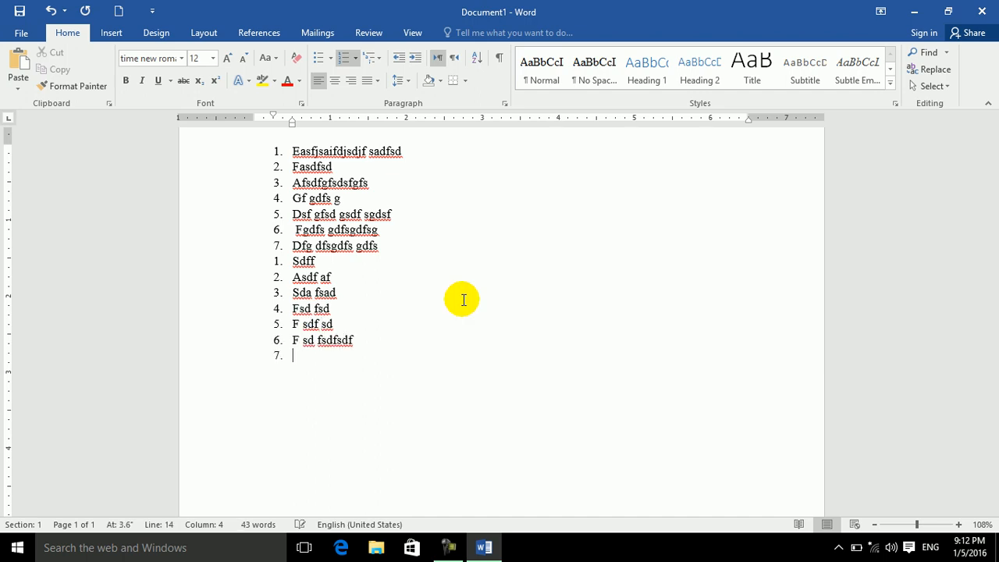
- Start a new list with the numbering value 20 on the empty item after "F sd fsdfsdf"
left_click(357, 62)
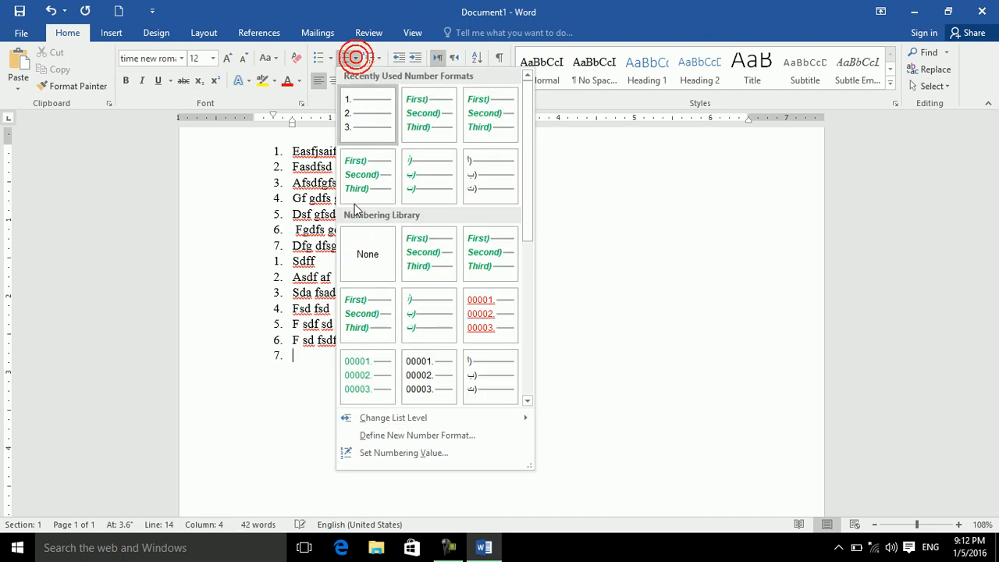
left_click(360, 449)
left_click(441, 277)
key("BackSpace")
type("20")
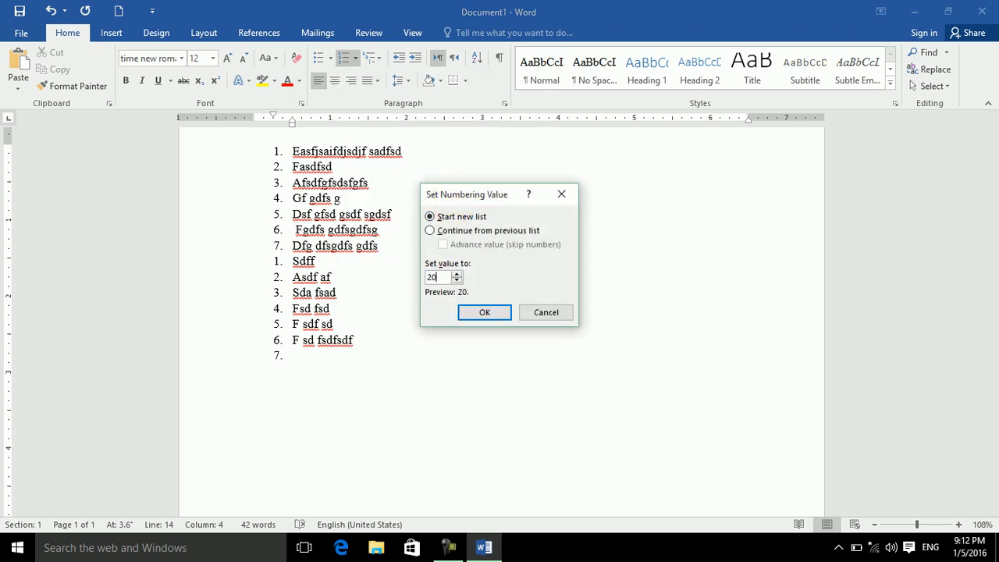
key("Return")
- Show and hide the paragraph formatting marks repeatedly to examine the spacing of the numbered items
left_click(501, 59)
left_click(501, 59)
left_click(501, 60)
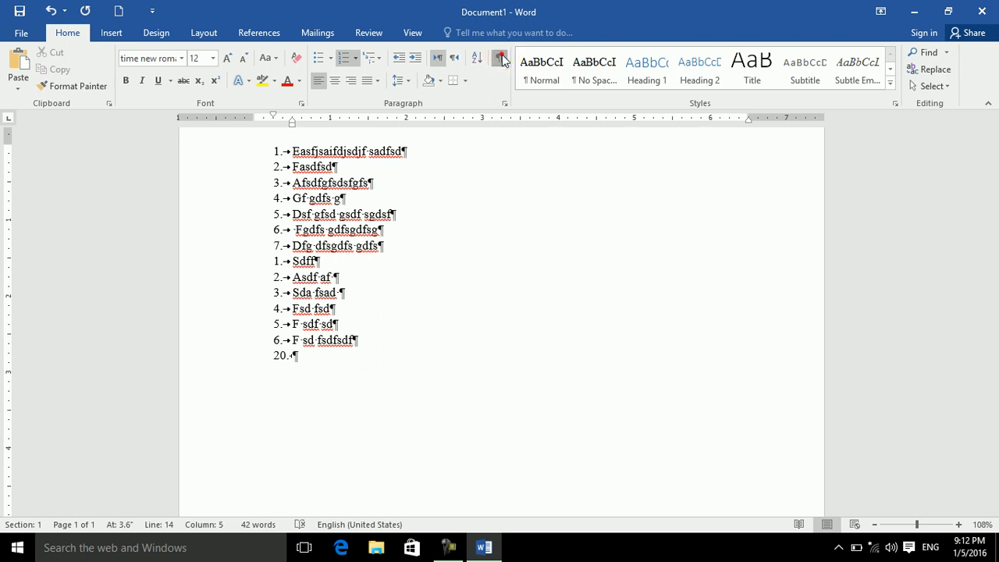
left_click(500, 60)
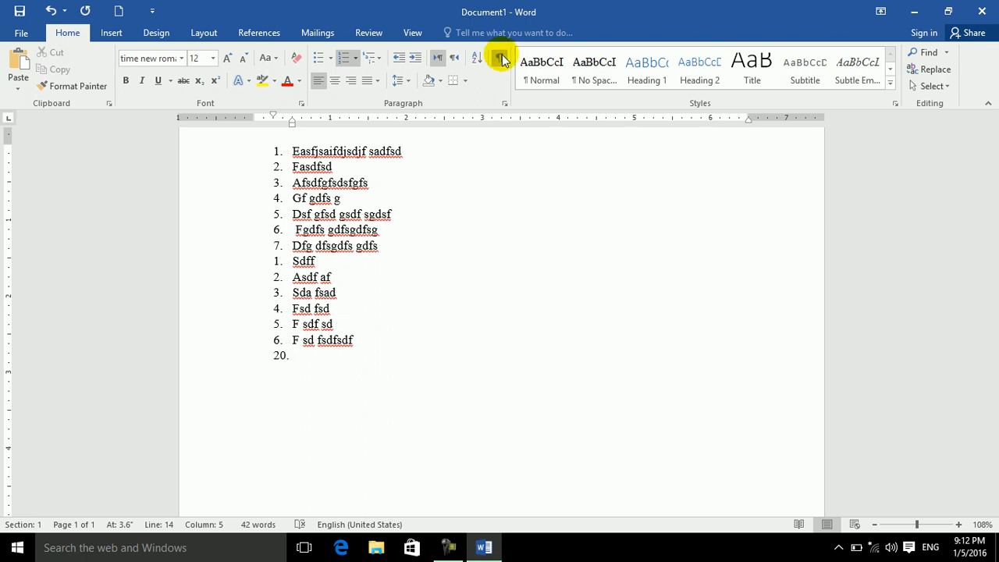
left_click(500, 59)
left_click(500, 60)
left_click(500, 60)
left_click(500, 59)
left_click(500, 59)
left_click(500, 59)
- Remove the item numbered 20 and continue the second list with two "Sdfsdf" items
key("BackSpace")
type("sdf")
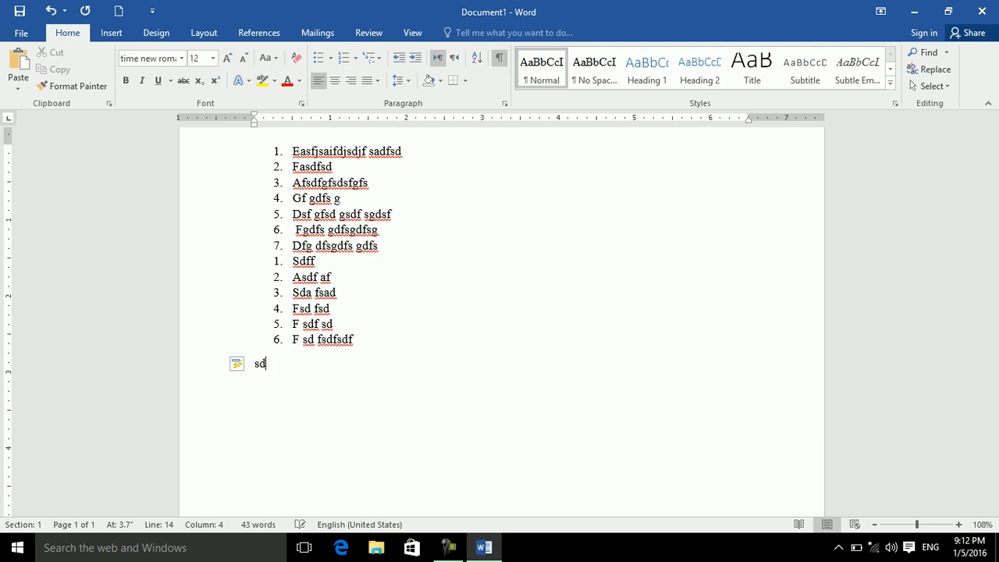
key("BackSpace")
key("BackSpace")
key("BackSpace")
key("Return")
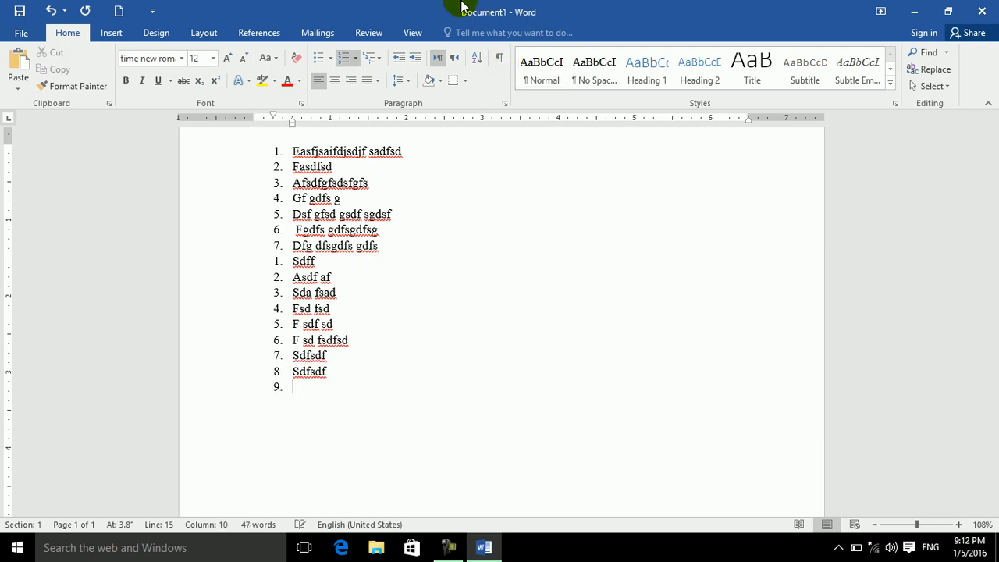
- Continue the empty ninth item from the previous list, advancing its numbering value to 24 with skipped numbers
left_click(358, 58)
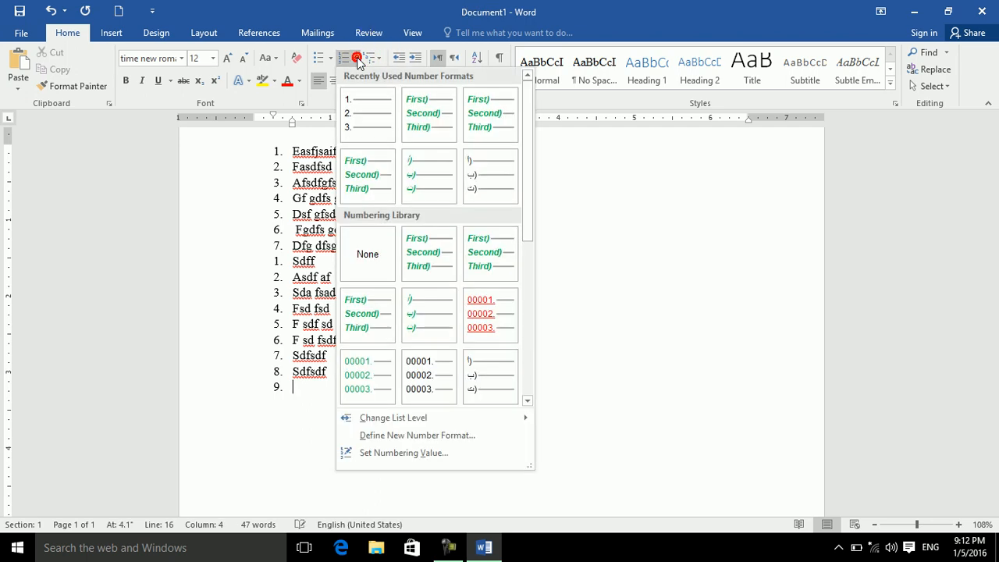
left_click(378, 454)
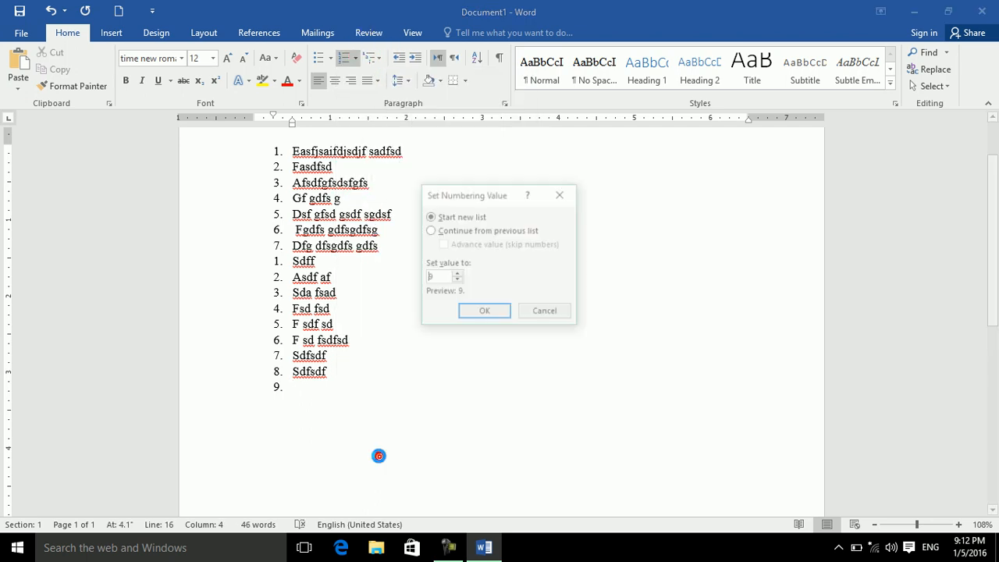
left_click(431, 230)
left_click(443, 244)
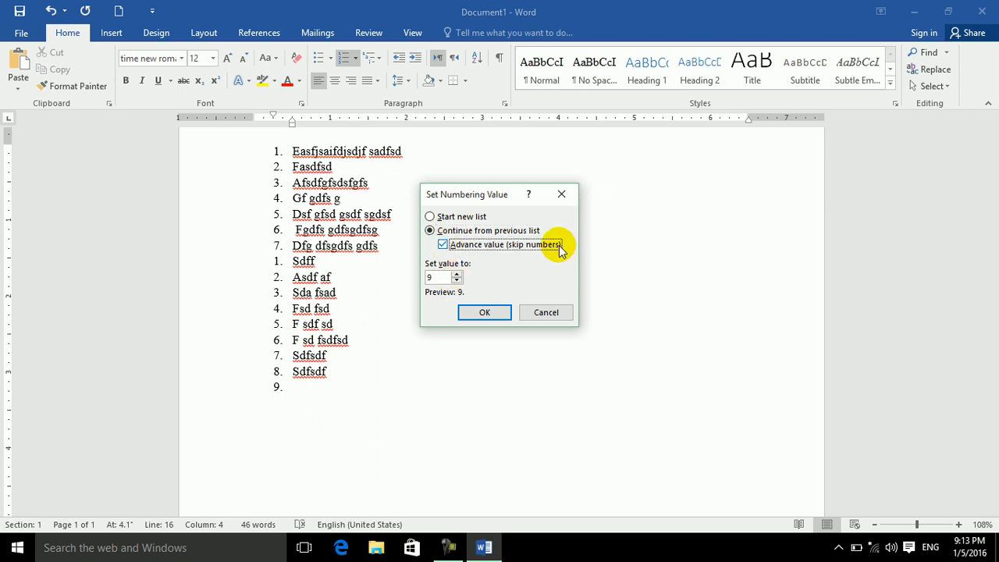
left_click(443, 276)
left_click_drag(443, 277, 382, 274)
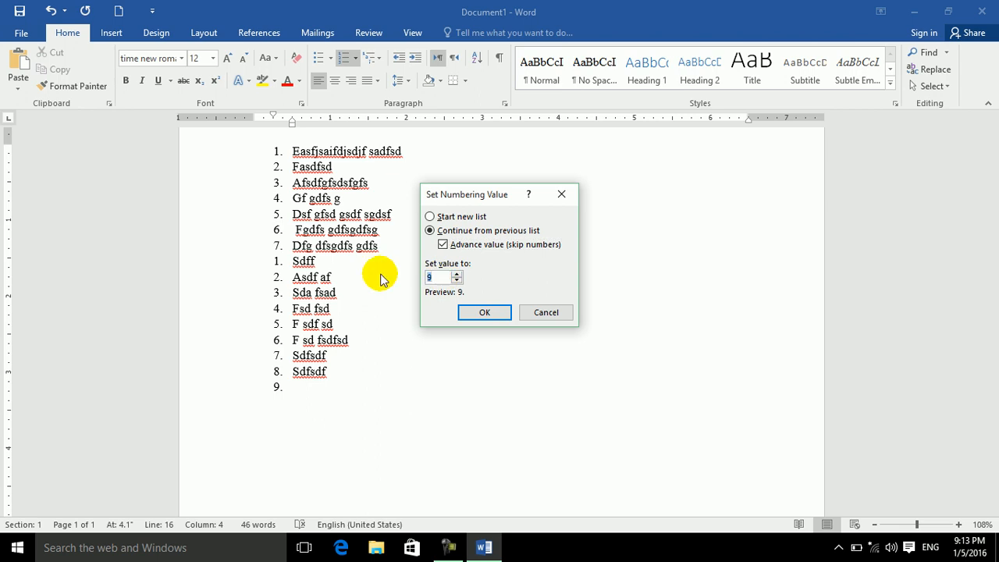
type("24")
left_click(491, 318)
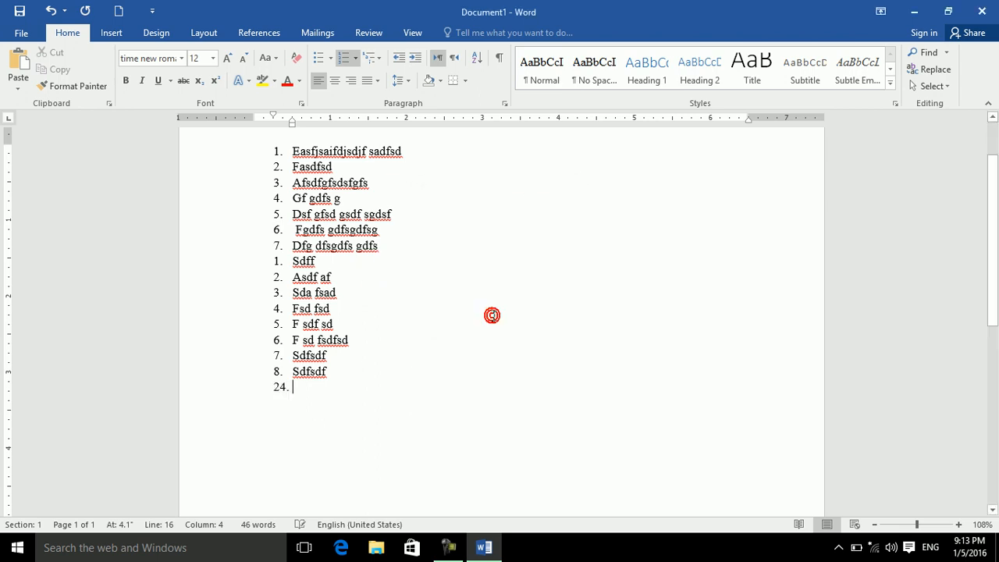
- Toggle the formatting marks to examine the skipped items between 8 and 24
left_click(501, 60)
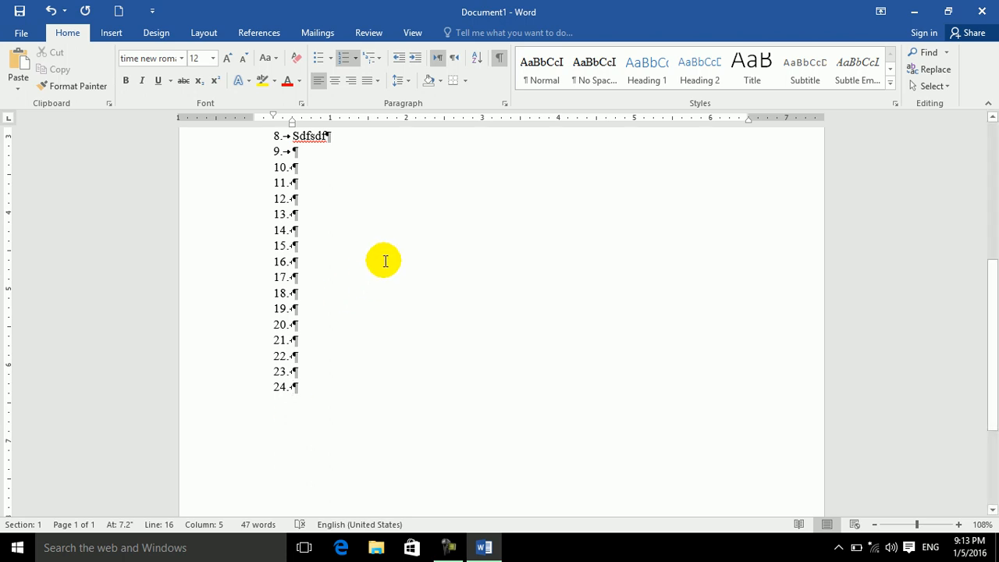
left_click(502, 62)
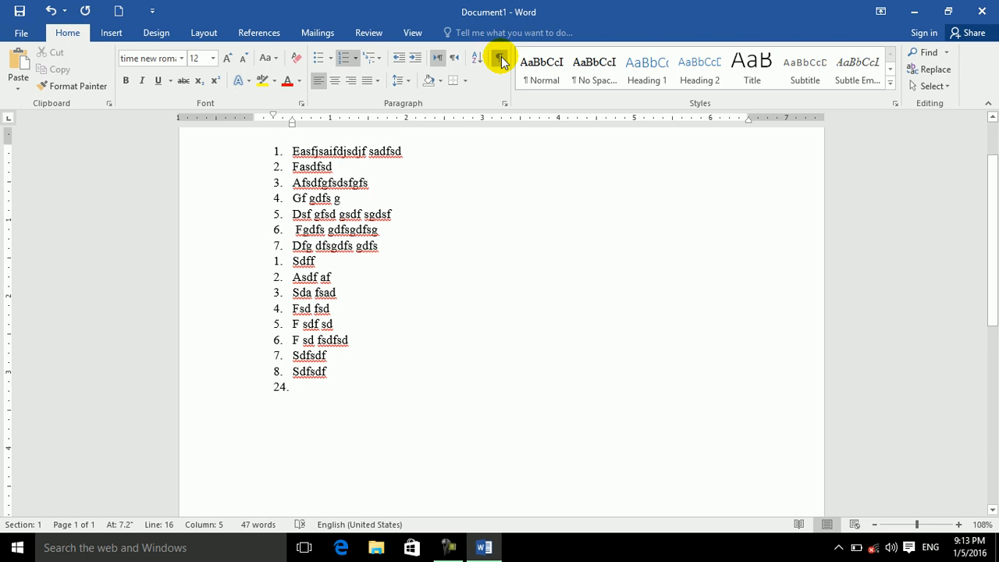
left_click(502, 61)
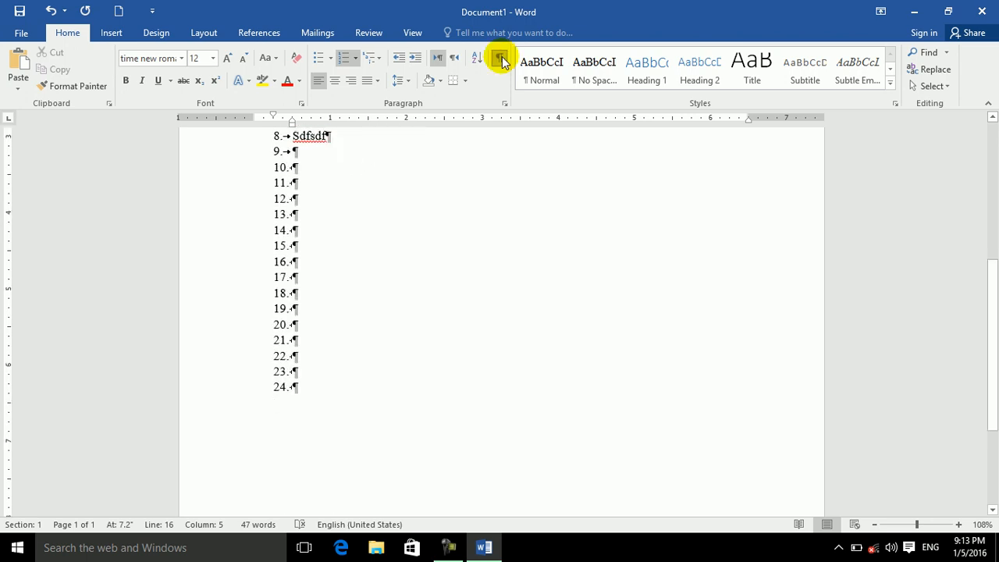
- Review the numbering value settings of item 24 and close them without changes
left_click(356, 58)
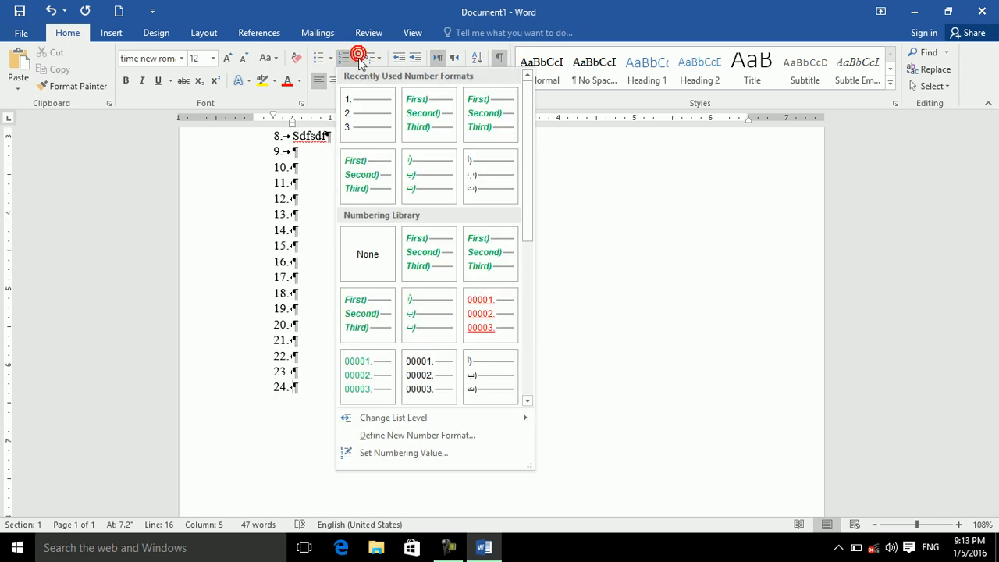
left_click(386, 455)
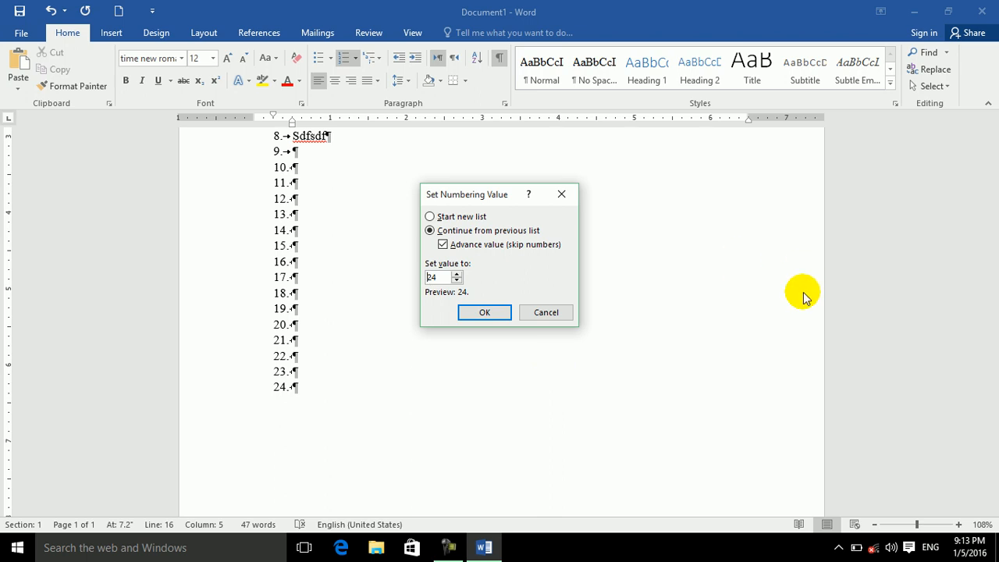
left_click(555, 310)
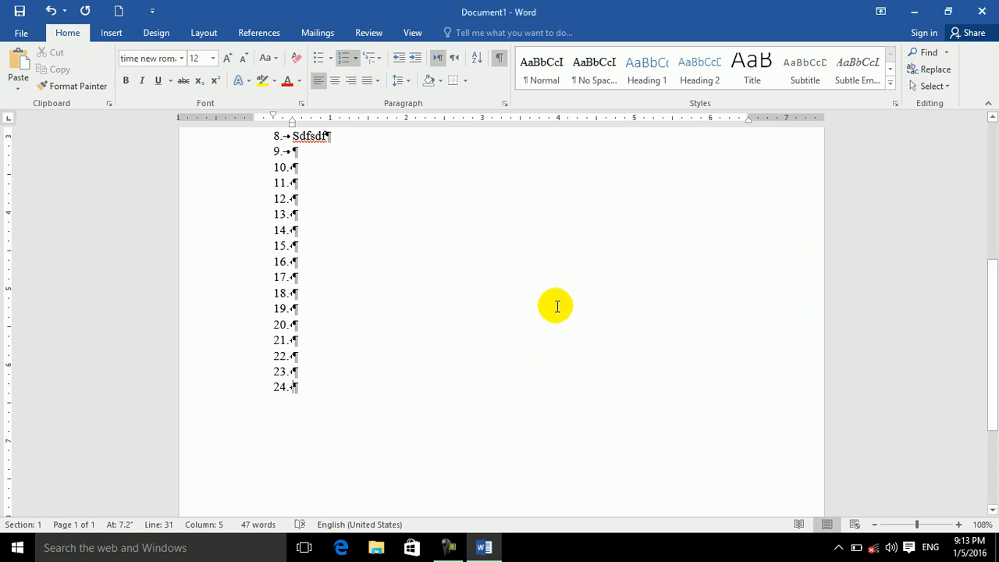
- Clear the document and type a seven-item sample list in 24-point text, starting the automatic numbering with "1."
key("ctrl+a")
key("Delete")
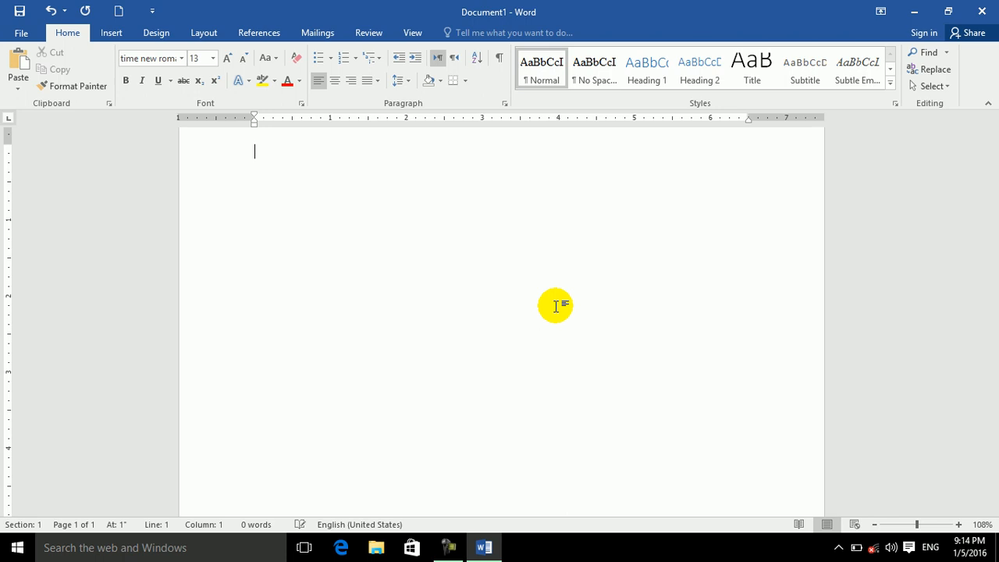
type("1")
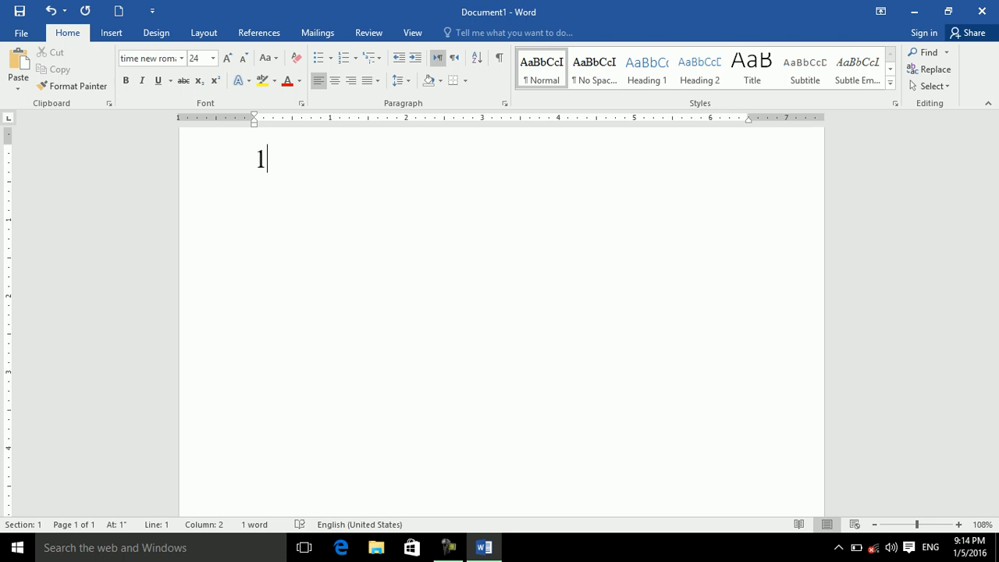
type(". sdvdfzgd")
key("Return")
type("gsad")
key("Return")
type("fds f")
key("Return")
type("sdafsd")
key("Return")
type("fsda")
key("Return")
type("fsadf")
key("Return")
type("sdf")
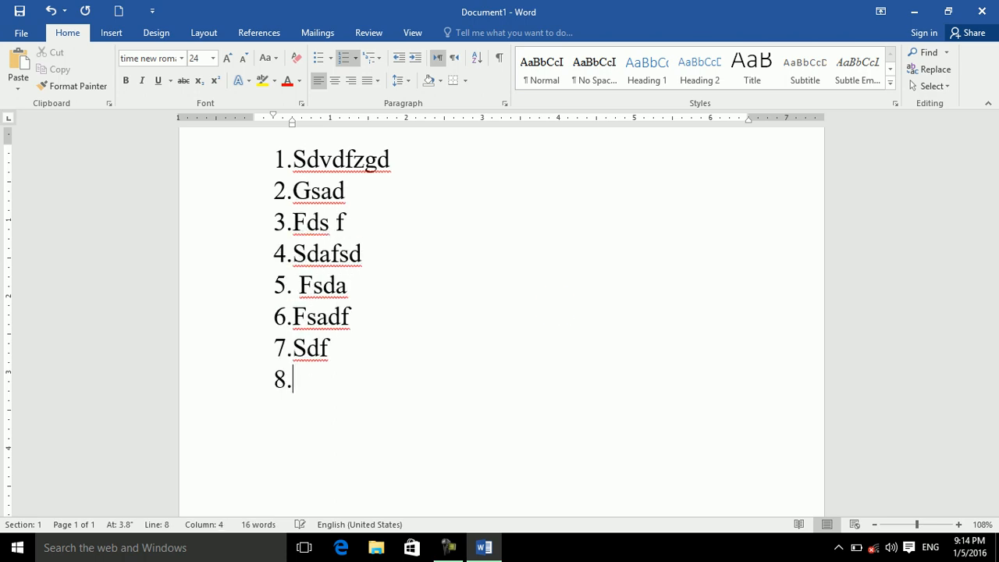
- Replace the list with new sample lines whose automatic numbering starts with "(1)"
key("ctrl+a")
key("BackSpace")
key("BackSpace")
type("(1")
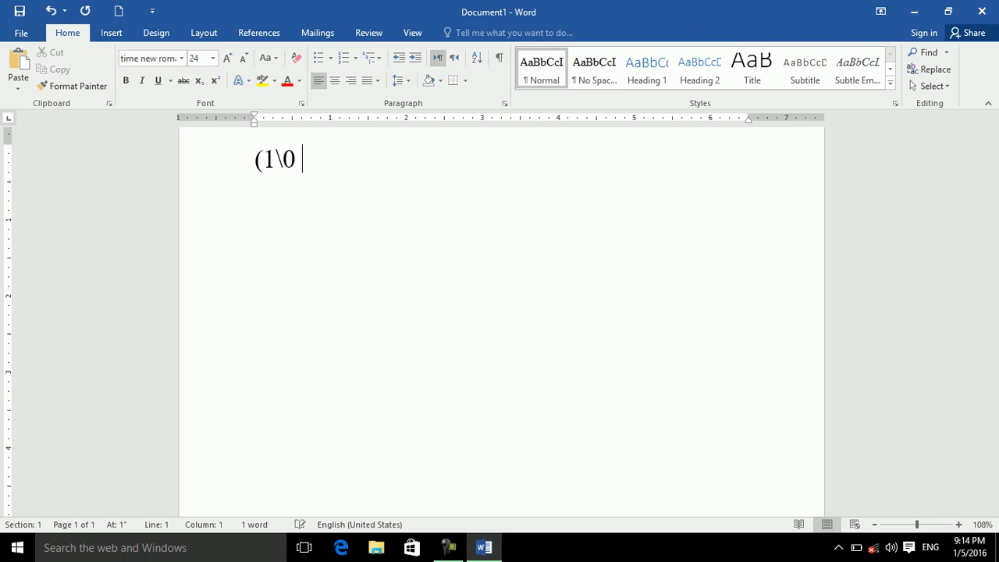
type(")")
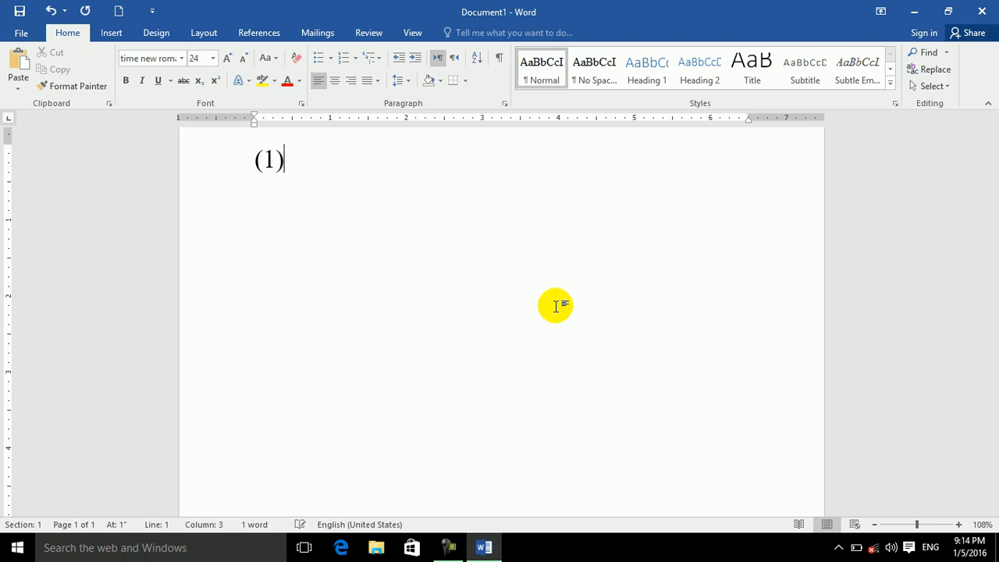
type(" dfgdsgf")
key("Return")
type("dsf  gdsf")
key("Return")
type("gdsf")
key("Return")
type("gdsfg")
key("Return")
type("sdf g")
key("Return")
type("sdg")
key("Return")
type("ds g sdg a")
key("BackSpace")
key("BackSpace")
key("BackSpace")
- Replace the list with sample items automatically numbered from "1)", beginning with "dfg dg"
key("ctrl+a")
key("Delete")
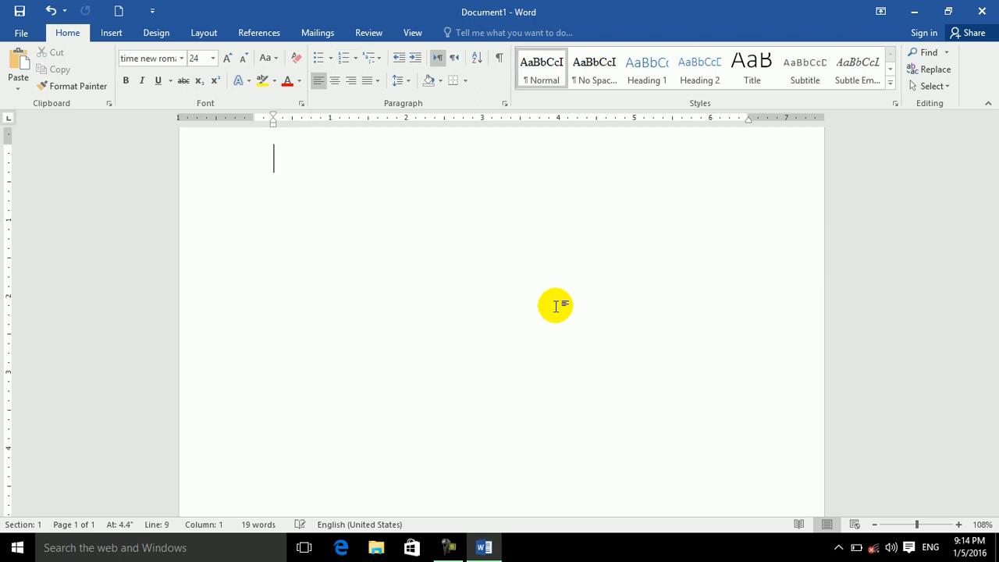
type("1) dfg dg")
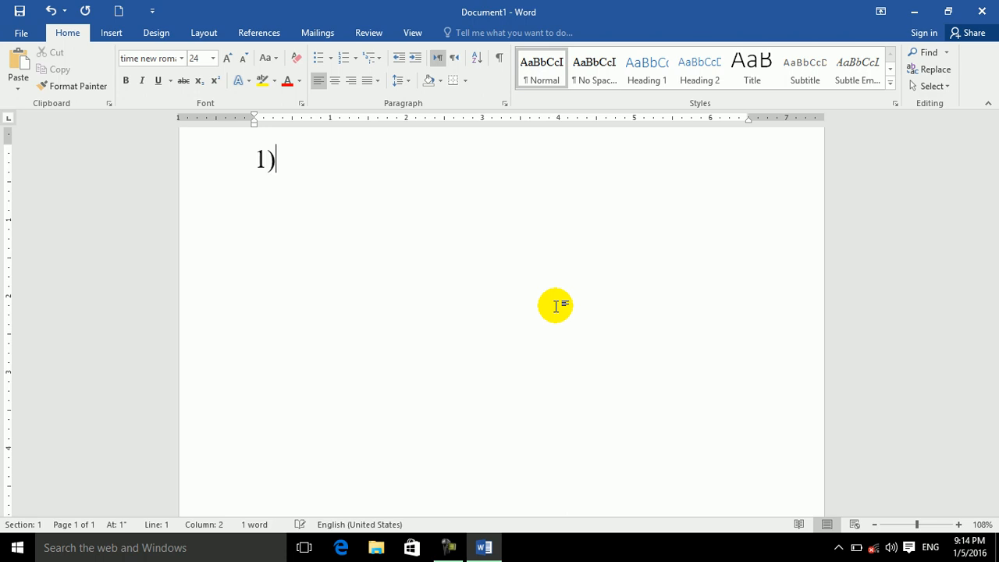
key("Return")
type("dfsg sdfg sdg sd g s g")
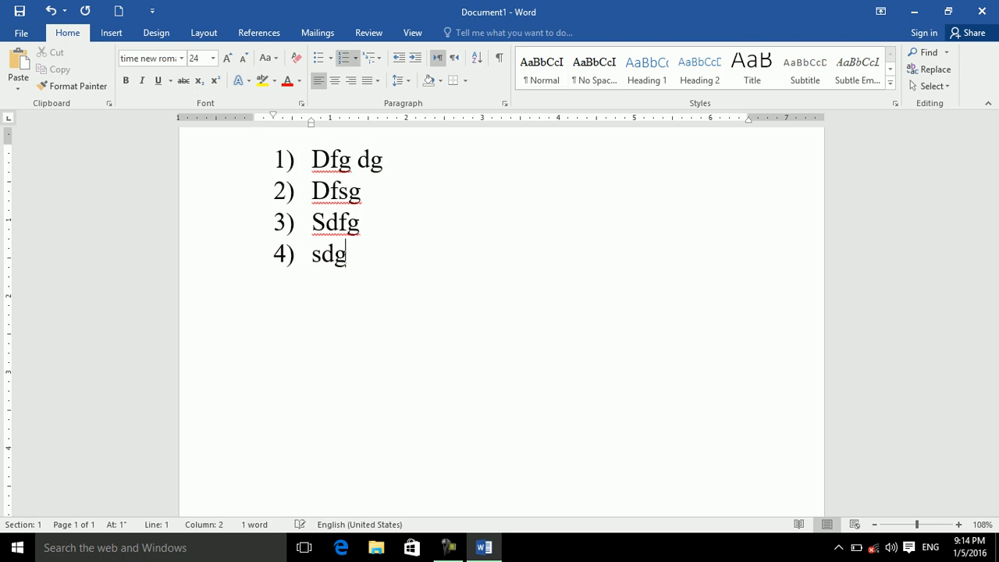
- Replace the list with sample items automatically numbered from "1-", beginning with "dfgsd gdfsg"
key("ctrl+a")
key("Delete")
key("BackSpace")
type("1- dfgsd gdfsg")
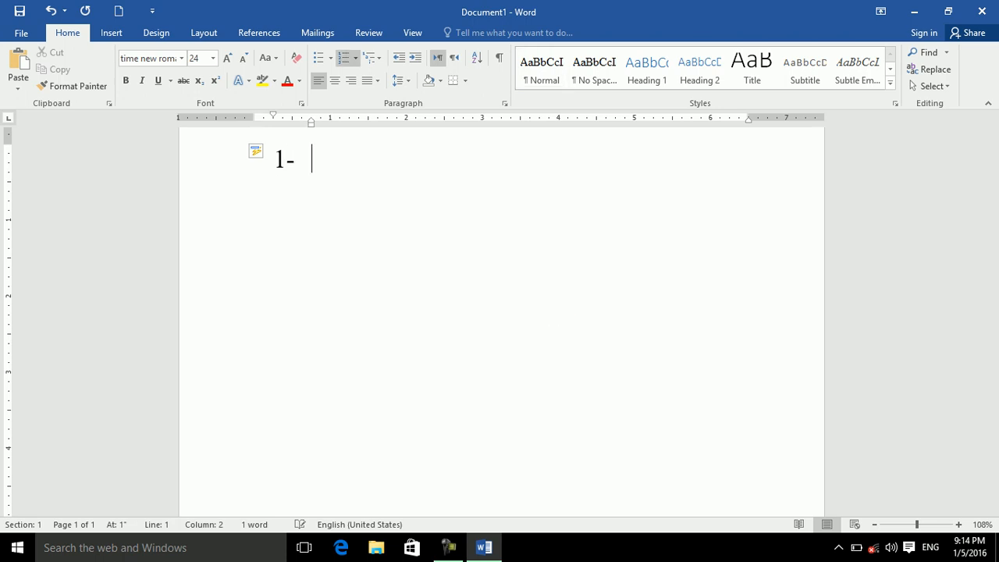
key("Return")
type("dfg sd")
key("Return")
type("g  sdg")
key("Return")
type("sdf")
key("Return")
type("gs")
key("Return")
type("g")
- Clear the dash-numbered list from the document
key("ctrl+a")
key("Delete")
key("BackSpace")
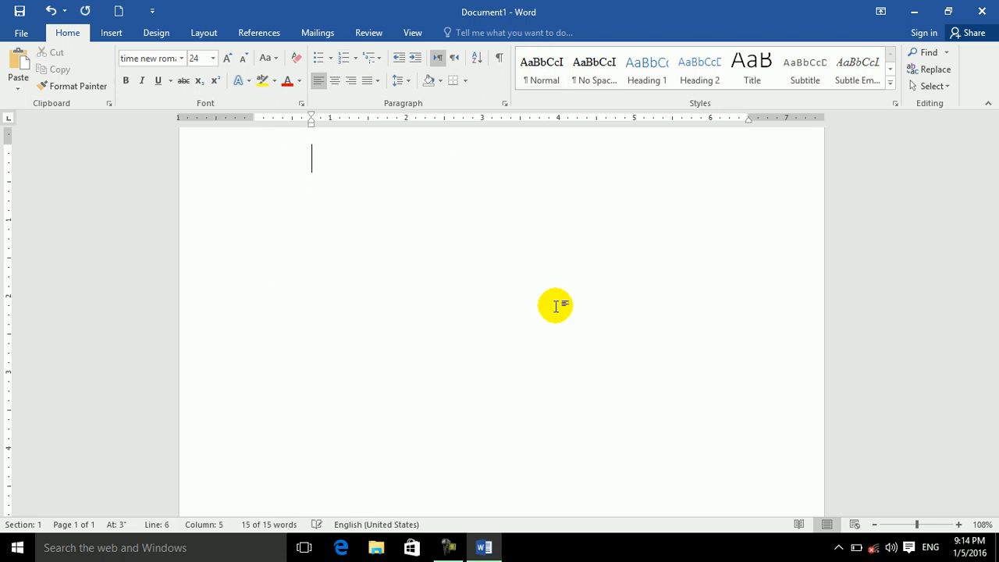
- Enter a sample list automatically numbered from "1>", beginning with "dfg fdsgfd"
type("1> dfg fdsgfd")
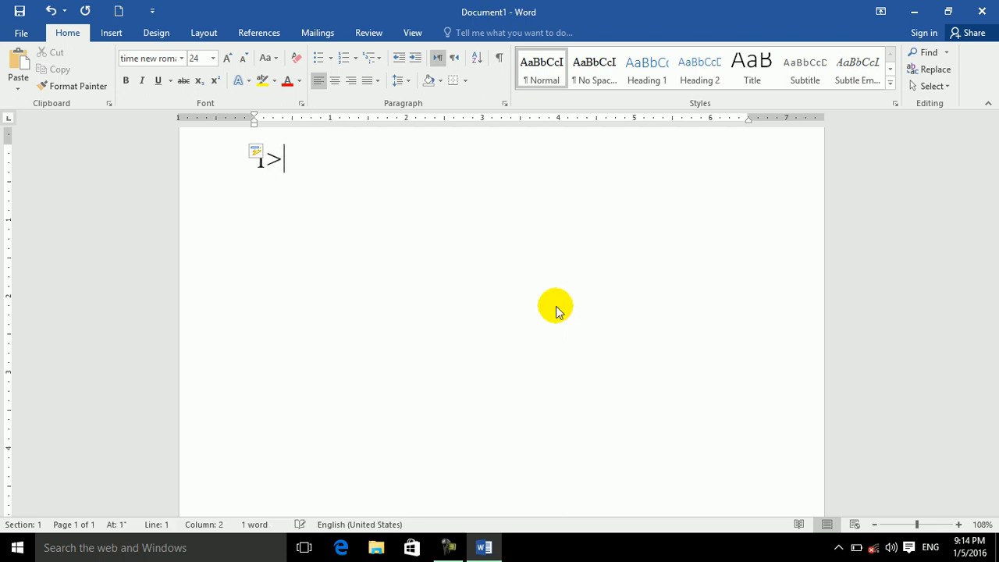
key("Return")
type("g")
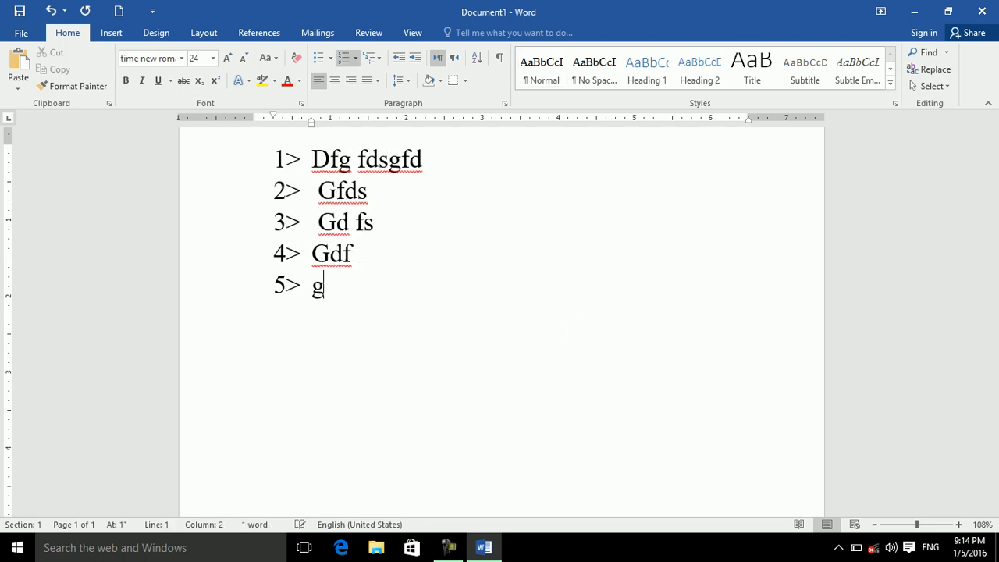
type("fds  gd fs gdf gdf g ds g sdfg a")
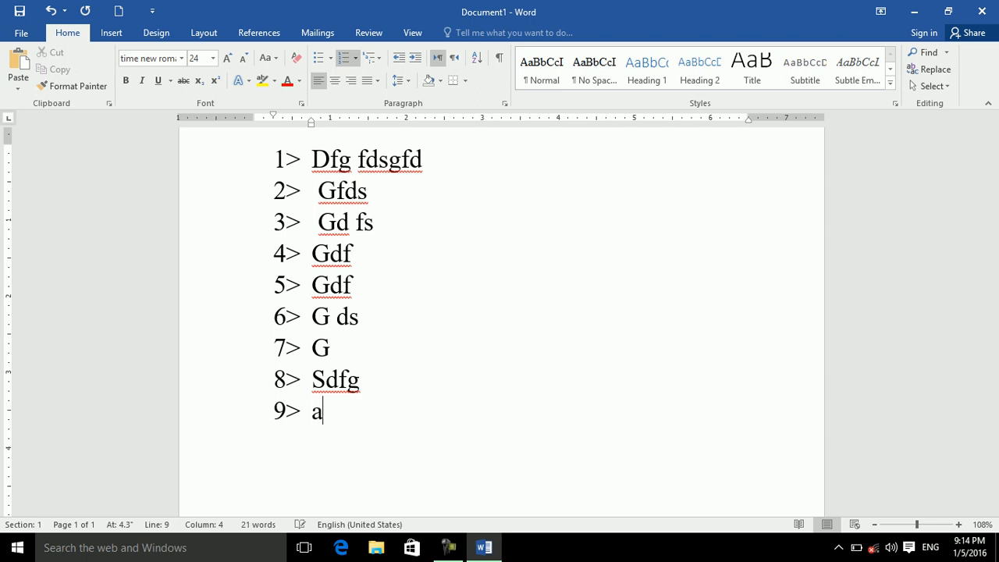
- Replace the list with sample items automatically numbered from "1-", beginning with "fdgsdfgfds"
key("BackSpace")
key("BackSpace")
key("ctrl+a")
key("Delete")
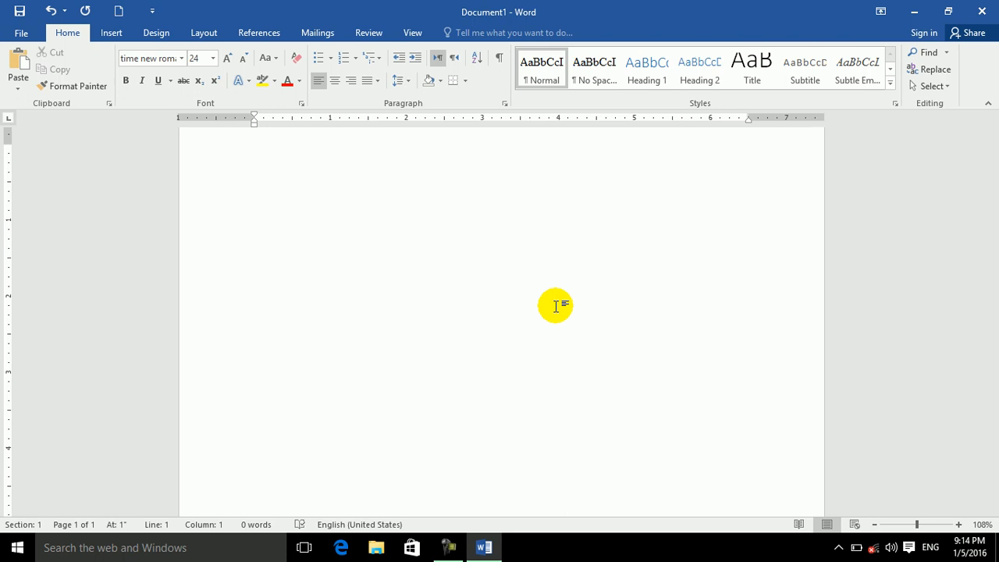
type("1- fdgsdfgfds")
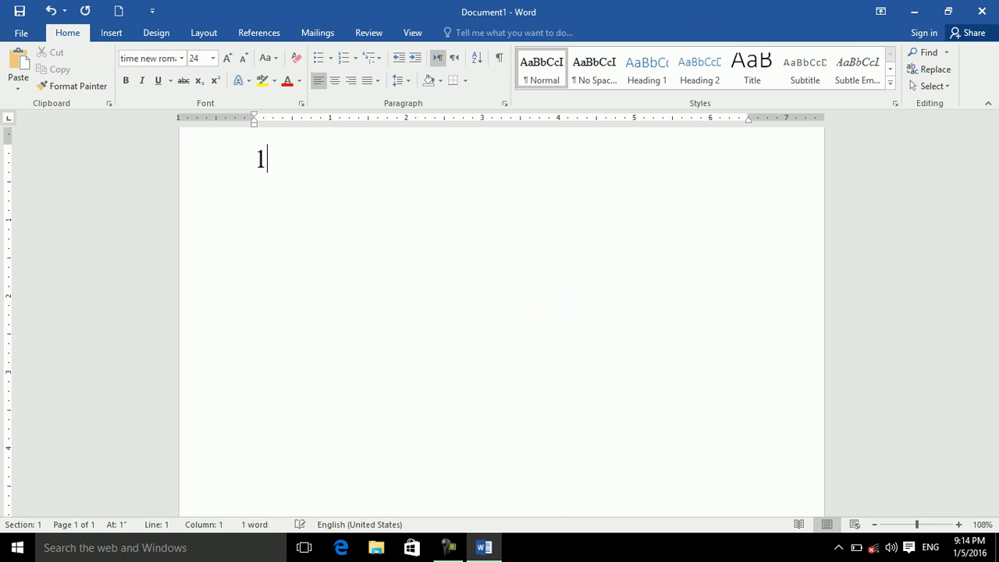
key("Return")
type("gdsfgfdsg sfdg dsfg dfs g dfg g")
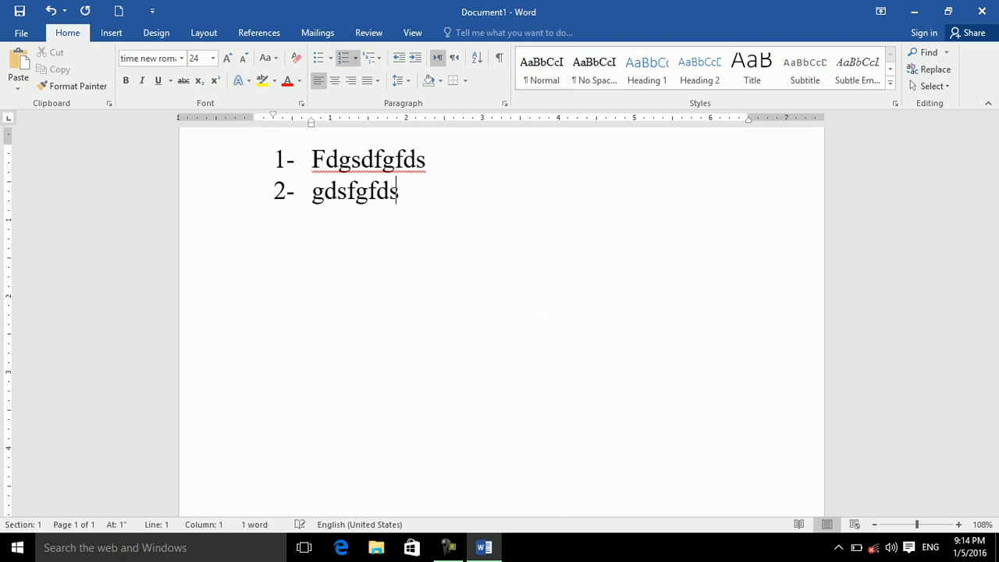
- Replace the dash-numbered list with an automatically numbered "1." item reading "sdlfklsadkfldkslfksdakfksafsd kf"
key("ctrl+a")
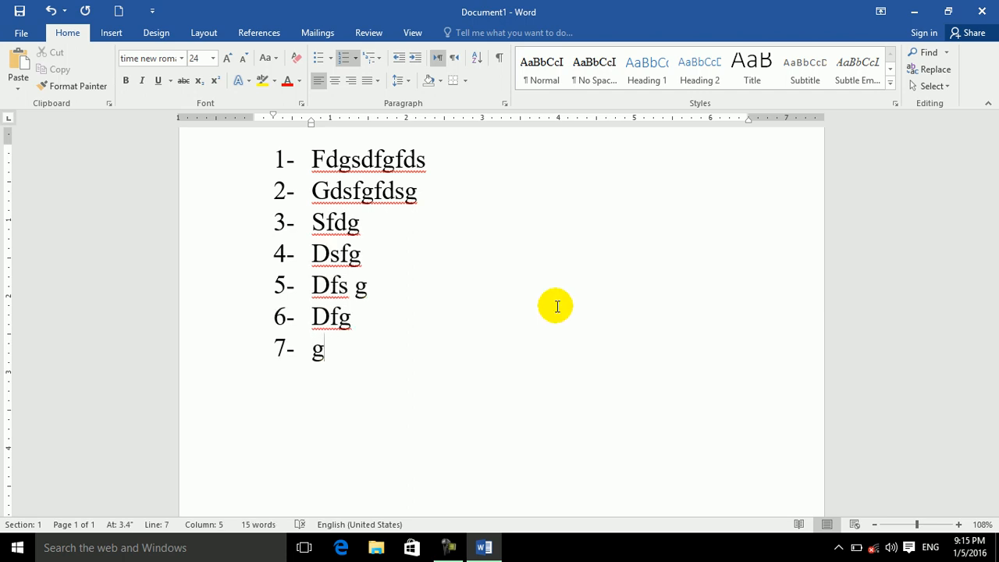
key("BackSpace")
key("BackSpace")
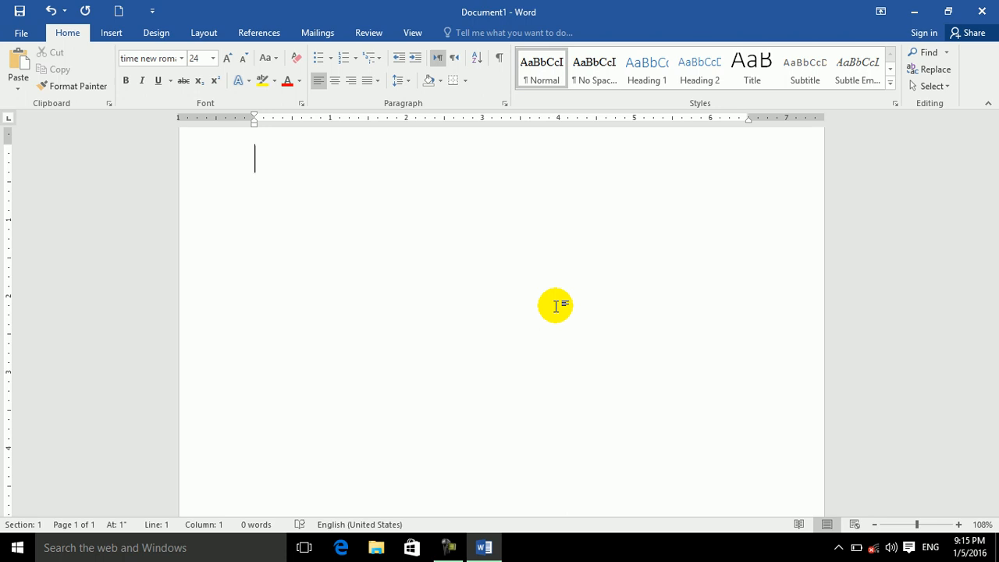
type("1")
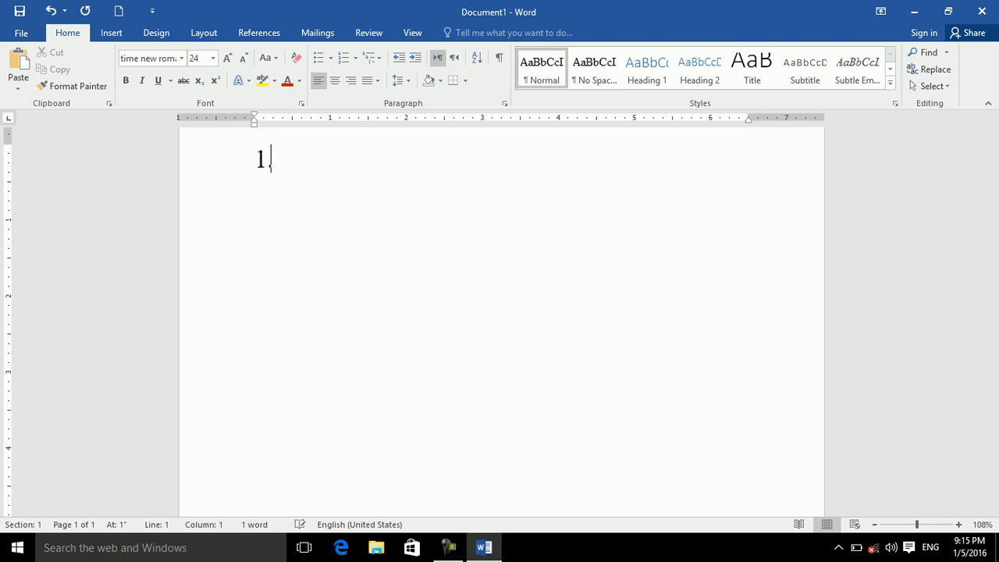
type(". sdlfklsadkfldkslfksdakfksafsd  kf")
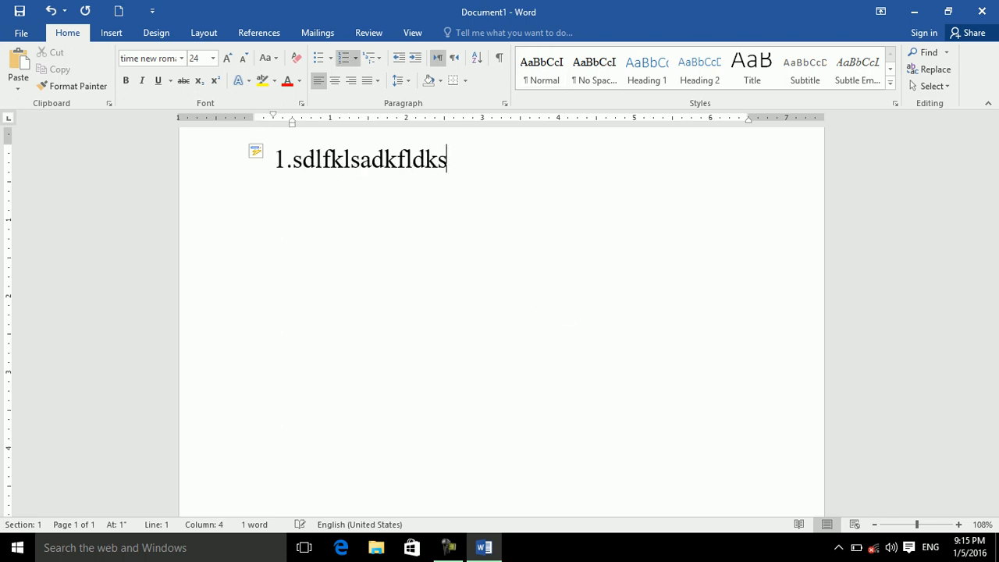
- Add the lettered sub-items "jfasjdfsad", "fsafjsdaf", "sf ksd j f" and "sdfksdfj" one level below item 1
key("Return")
key("Tab")
type("jfasjdfsad")
key("Return")
type("fsafjsdaf")
key("Return")
type("sf ksd j f")
key("Return")
type("sdfksdfj")
- Add item 2 "sdkfjskdfjsjadkfjskfjksdjfdsjfjdf" with lettered sub-items "djfsdjfsdajf", "afkasdjf", "sadfkkdskfj" and "sdfsdfjsd"
key("Return")
key("Return")
type("sdkfjs")
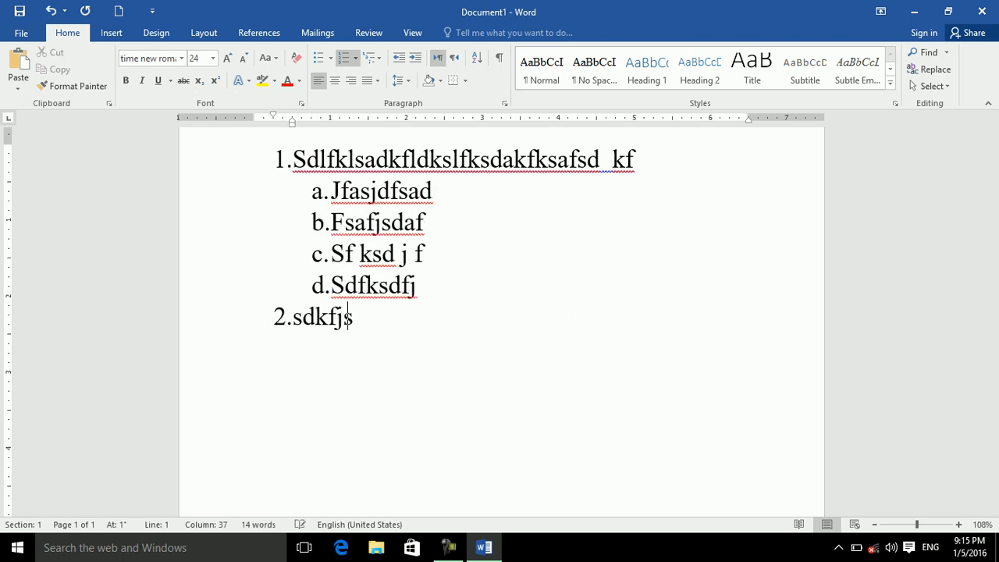
type("kdfjsjadkfjskfjksdjfdsjfjdf")
key("Return")
key("Tab")
type("djfsdjfsdajf")
key("Return")
type("afkasdjf")
key("Return")
type("sadfkkdskfj")
key("Return")
type("sdfsdfjsd")
- Return to the main list level and add item 3 reading "sdfjsdakjfajfkjsdakjfsdkjf jsdf"
key("Return")
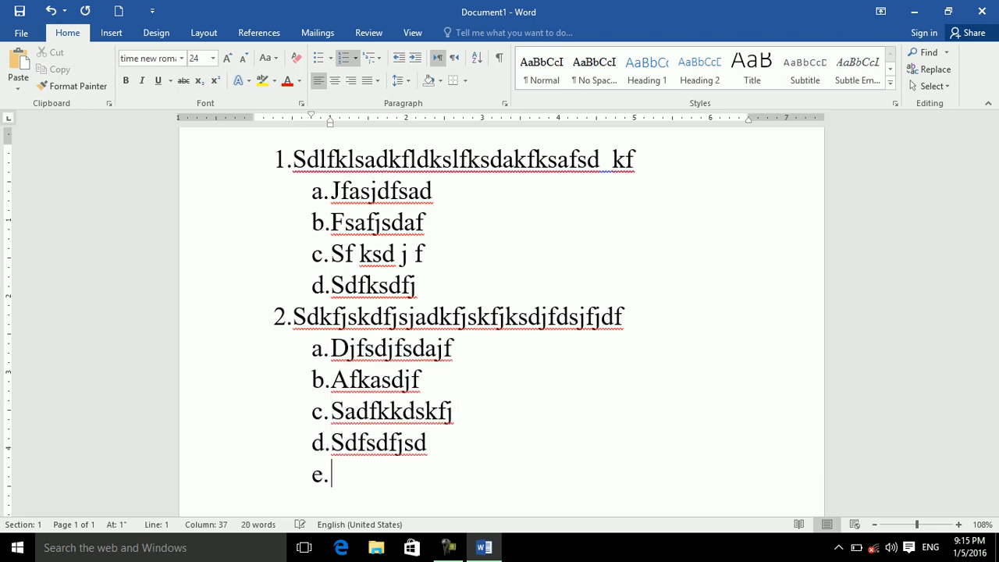
key("shift+Tab")
type("sdfjsdakjfajfkjsdakjfsdkjf jsdf")
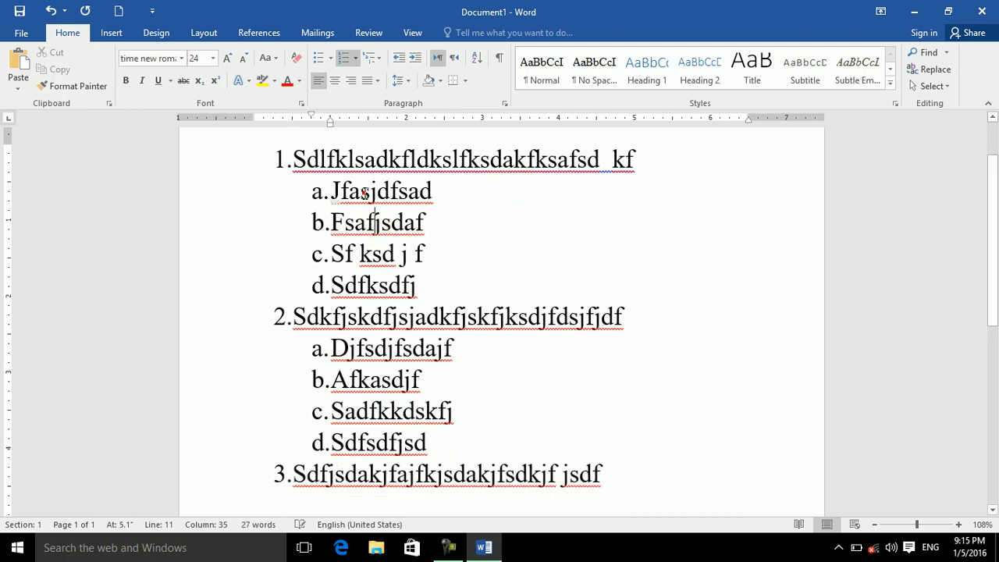
- Change the numbering of the four sub-items under item 1 to the "1) 2) 3)" format
left_click_drag(368, 192, 370, 277)
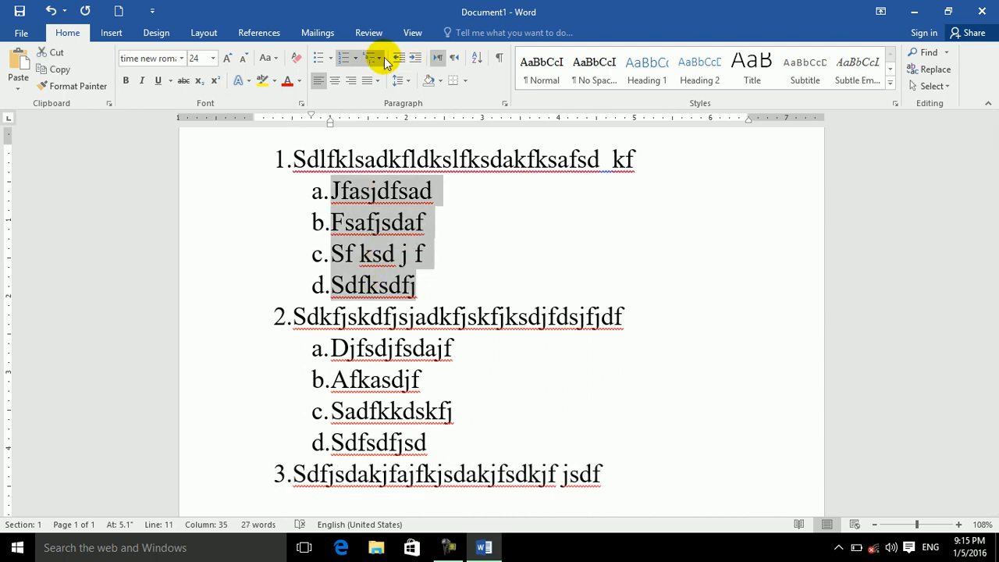
left_click(356, 60)
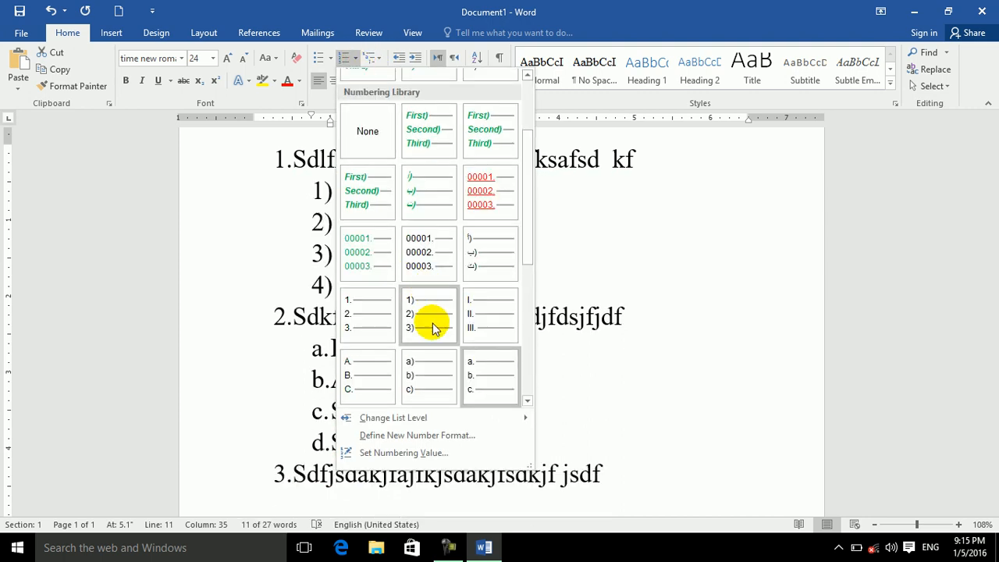
left_click(420, 317)
- Apply the "1) 2) 3)" numbering format to the four sub-items under item 2
left_click_drag(331, 349, 344, 445)
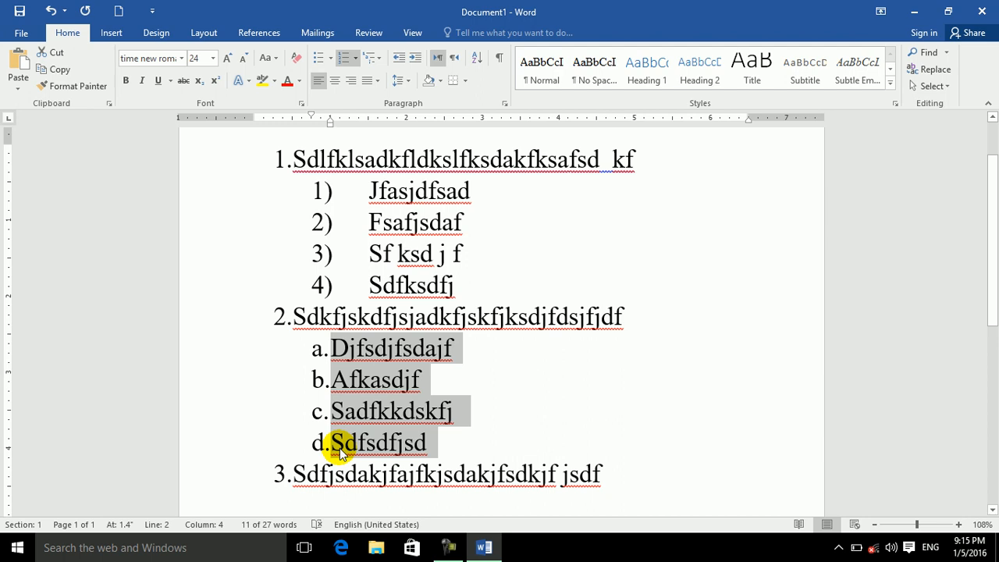
left_click(345, 57)
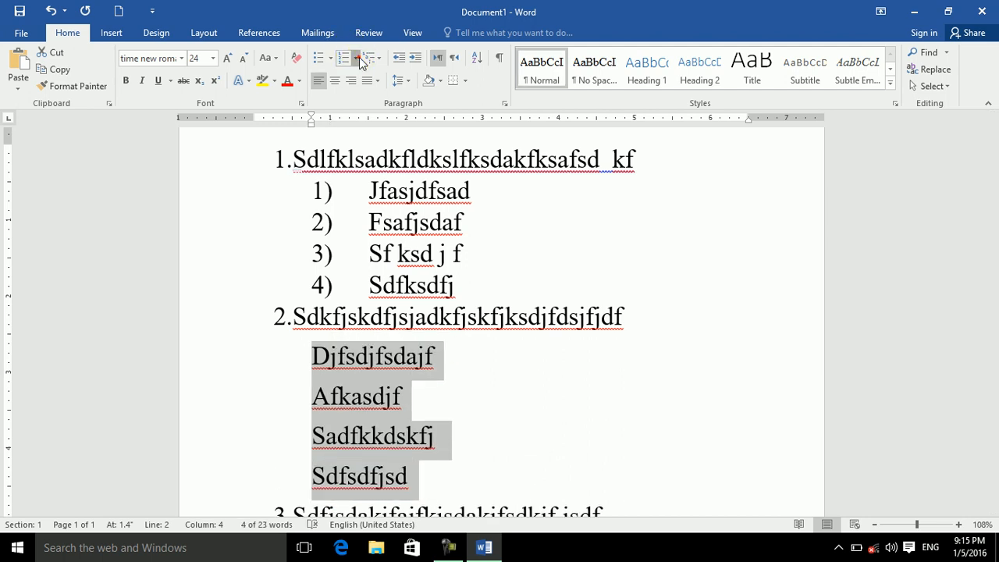
left_click(356, 59)
left_click(370, 122)
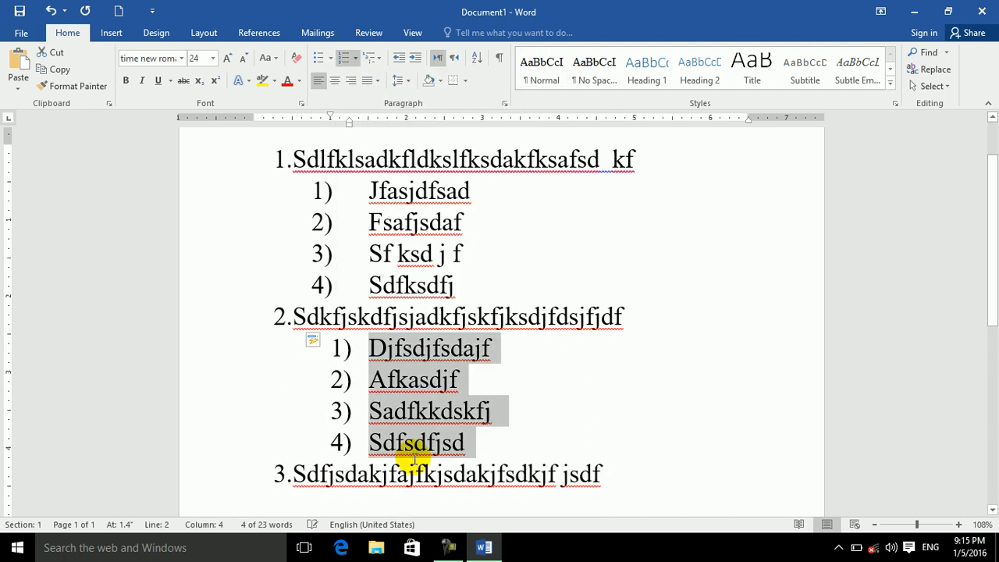
- Add the sub-item "sdfsdf sd" under item 3 and number it in the "1) 2) 3)" format
left_click(624, 499)
key("Return")
key("Tab")
type("sdfsdf sd")
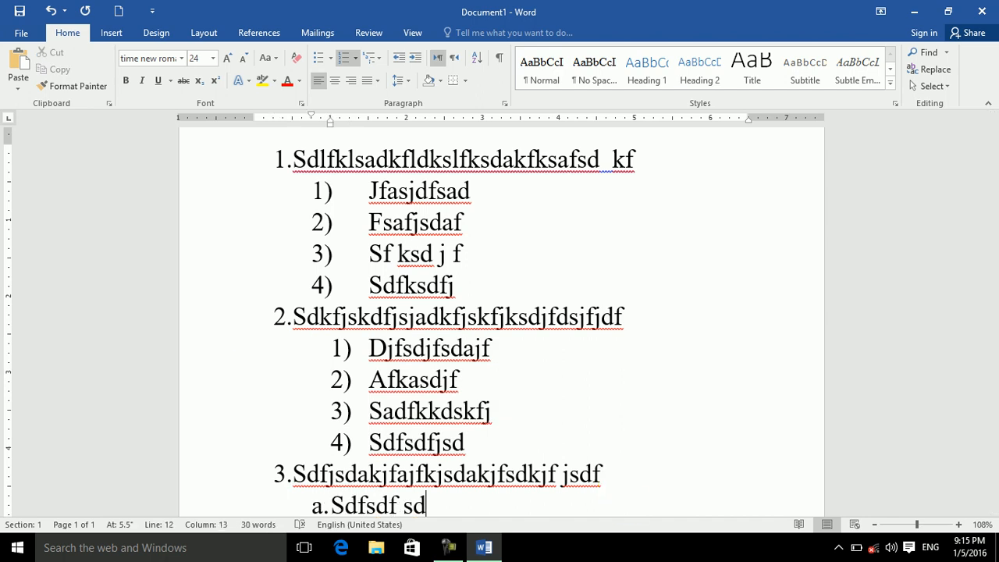
left_click(355, 58)
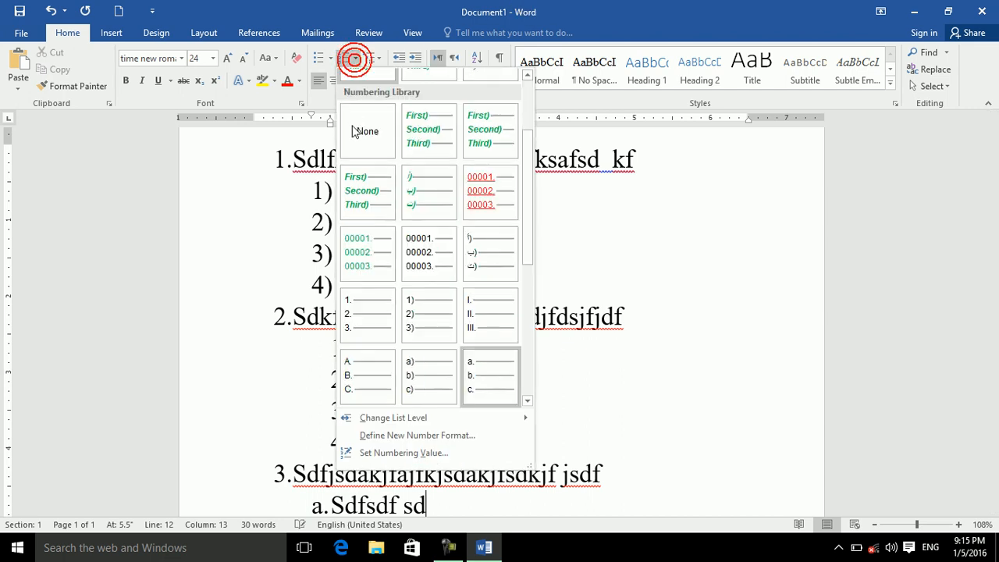
left_click(429, 320)
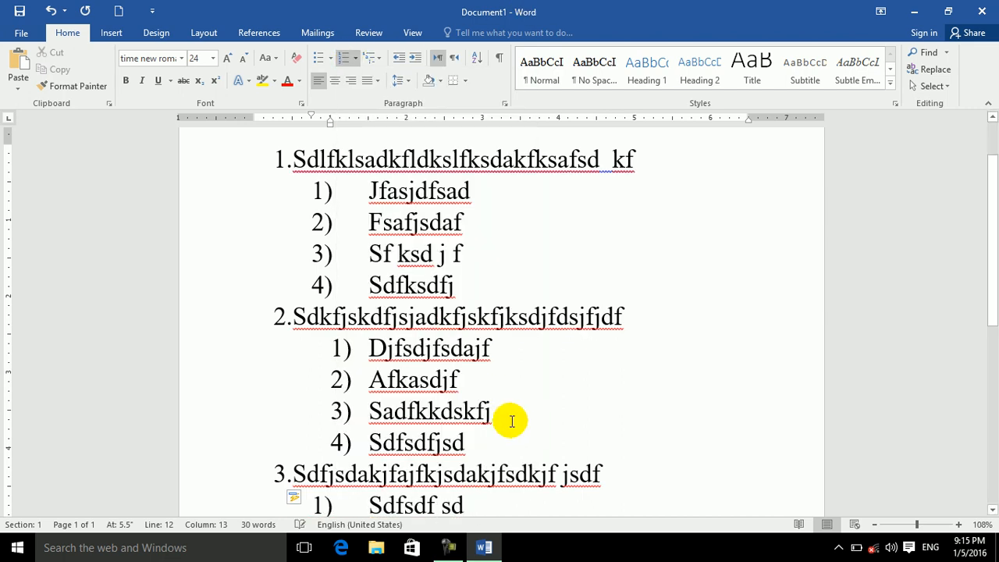
- Append "sdfds" to the first sub-item of item 3 and add sub-items "f sdf", "sd fsd" and "f dssf"
type("sdfds")
key("Return")
type("f sdf")
key("Return")
type("sd fsd")
key("Return")
type("f dssf")
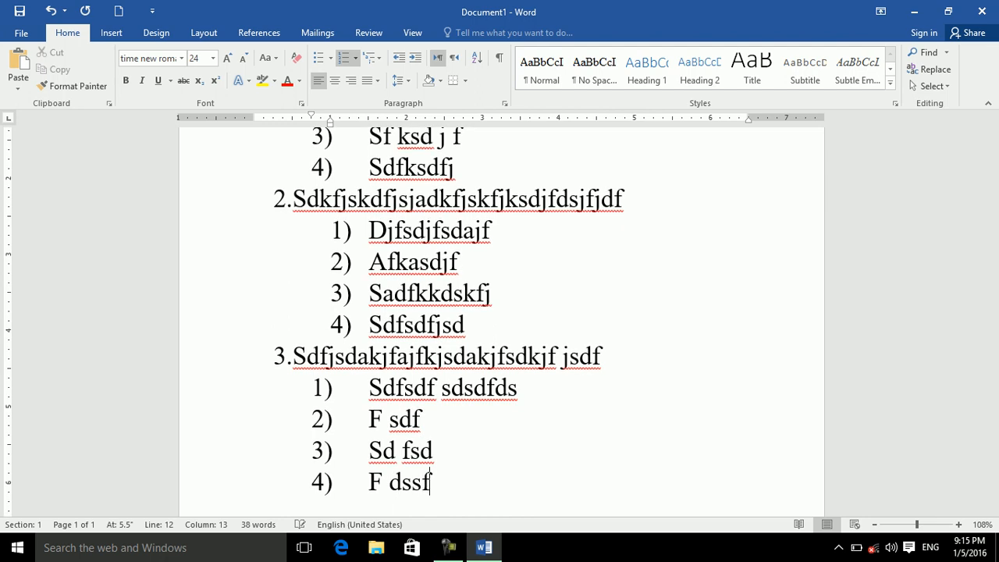
- Add item 4 "sdf sdf sdf sd fsd fsdf" with sub-items "df", "dsa fsd", "fsd" and "fsdf"
key("Return")
key("Return")
type("sdf sdf sdf sd fsd fsdf")
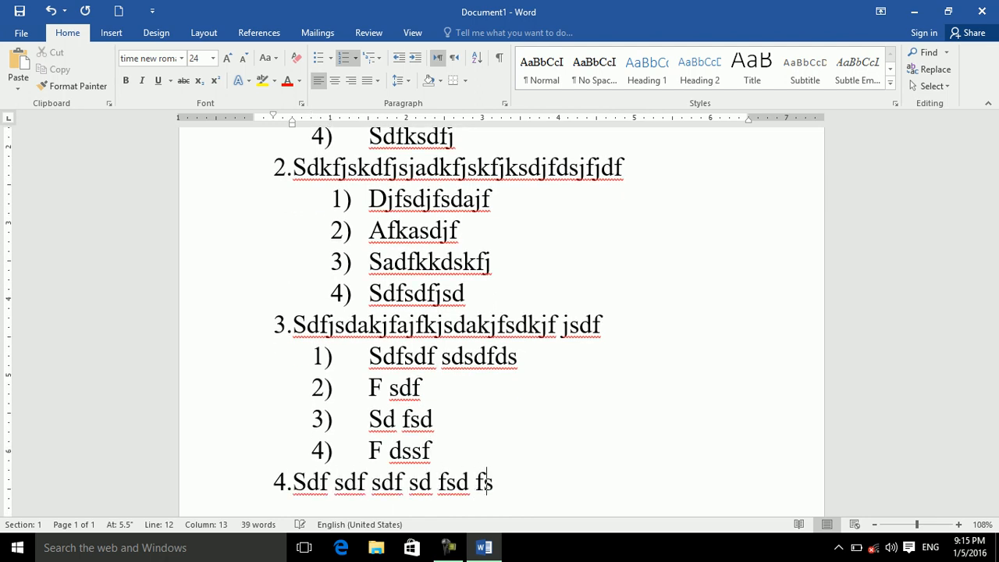
key("Return")
key("Tab")
type("df")
key("Return")
type("dsa fsd")
key("Return")
type("fsd")
key("Return")
type("fsdf")
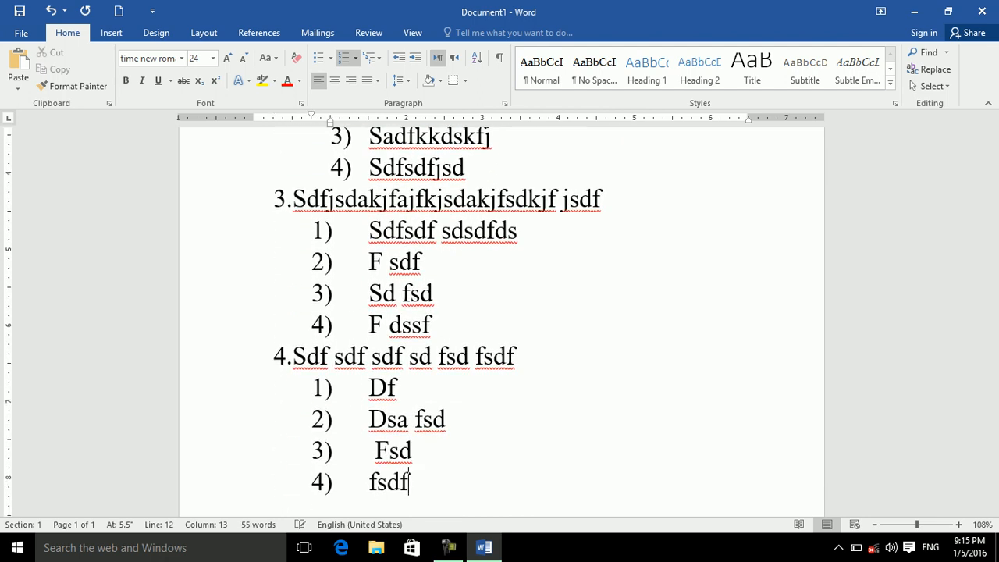
- Add item 5 "dsfdfsgdfsgdsf gdfsg" with sub-items "dfg", "dsfgfs", "gdfs dfg df gdf" and "df gdfgdfg"
key("Return")
key("Return")
type("dsfdfsgdfsgdsf gdfsg")
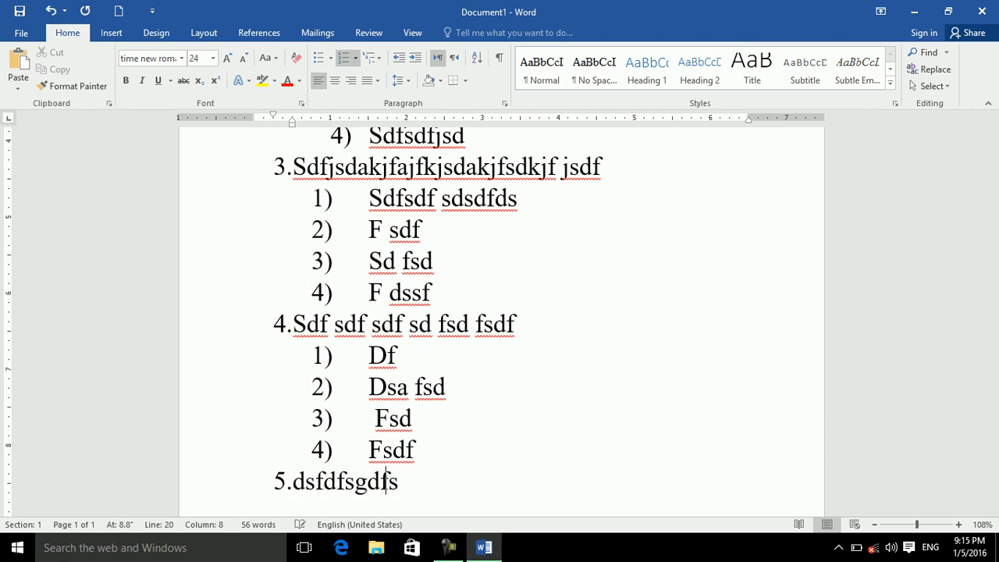
key("Return")
key("Tab")
type("dfg")
key("Return")
type("dsfgfs")
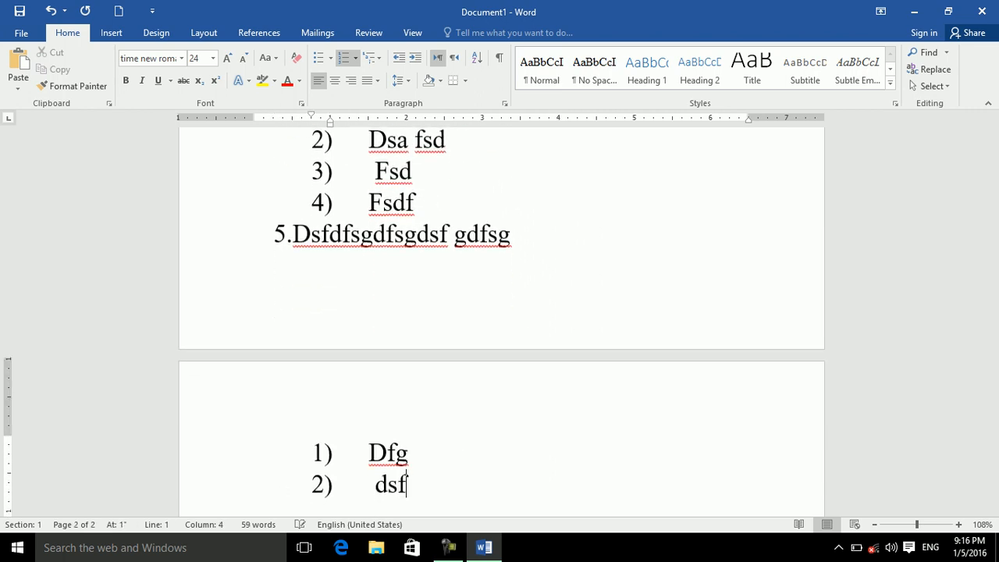
key("Return")
type("gdfs dfg df gdf")
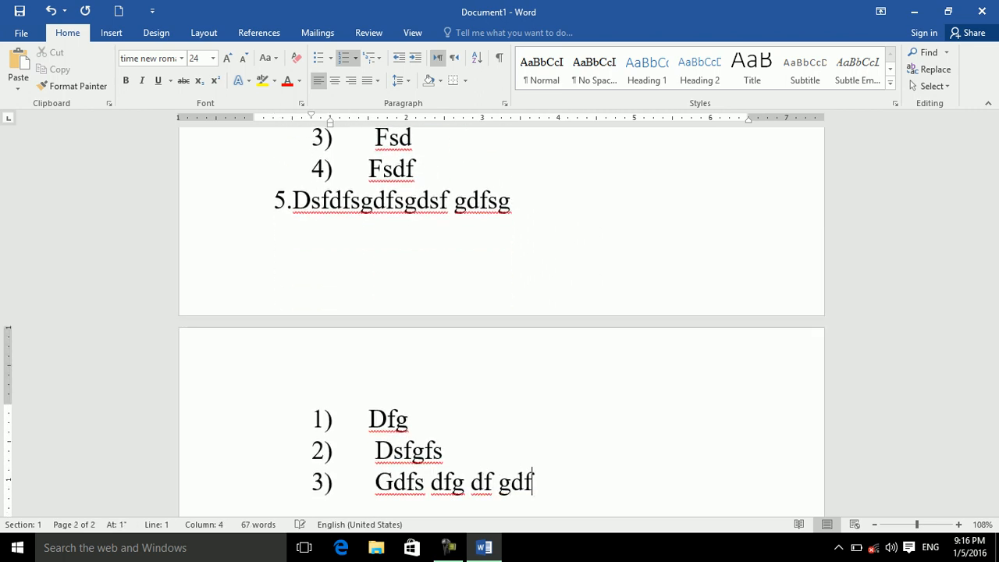
key("Return")
type("df gdfgdfg")
- Add item 6 "D sfgsdf gdsfgdfs gsd g" with sub-items "edgsdfg ds", "fgdfsg", "fsg dsf" and "gdsf gdsf gdfg"
key("Return")
key("Return")
type("D sfgsdf gdsfgdfs gsd g")
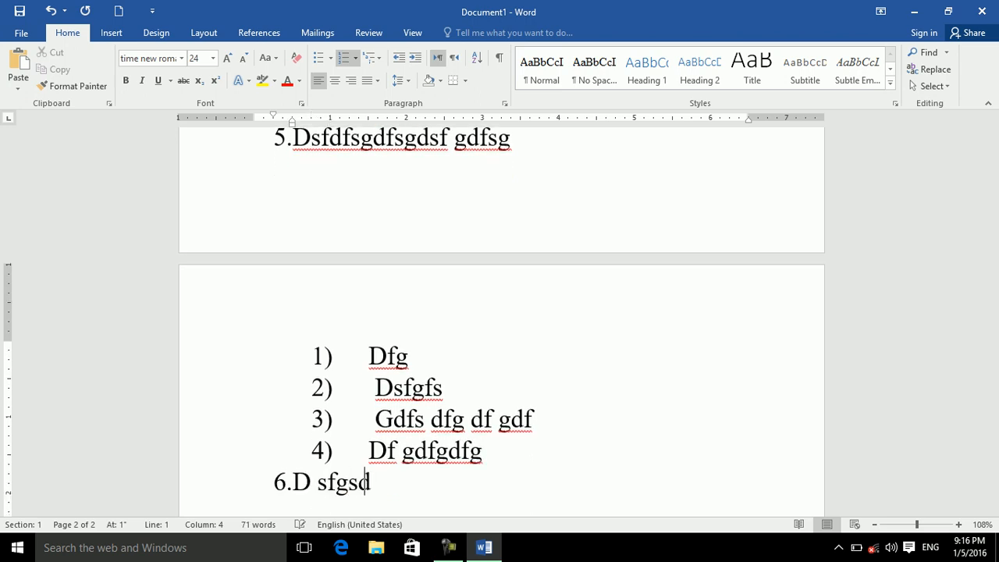
key("Return")
key("Tab")
type("edgsdfg ds")
key("Return")
type("fgdfsg")
key("Return")
type("fsg dsf")
key("Return")
type("gdsf gdsf gdfg")
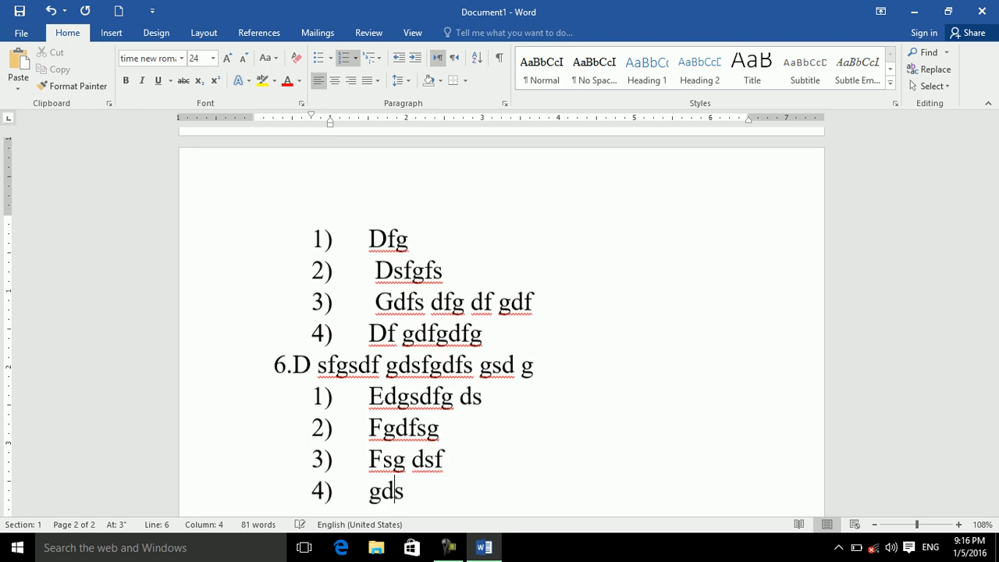
- Return to the main list level and add item 7 reading "fd gdsfg dfsgdfsg"
key("Return")
key("shift+Tab")
type("fd gdsfg dfsgdfs")
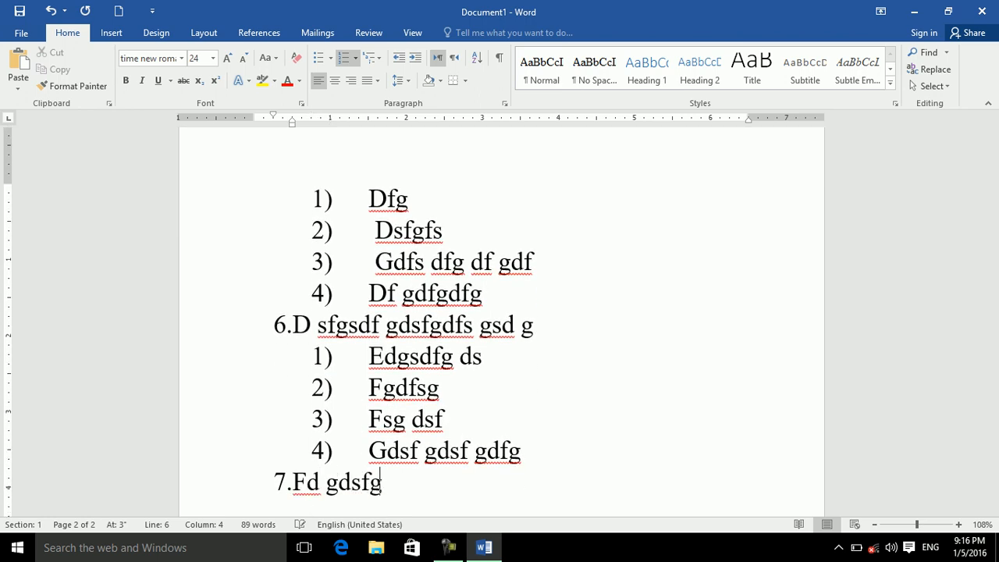
- Replace the whole multilevel list with sample items automatically lettered from "a.", beginning with "asdfasdf jsa"
key("ctrl+a")
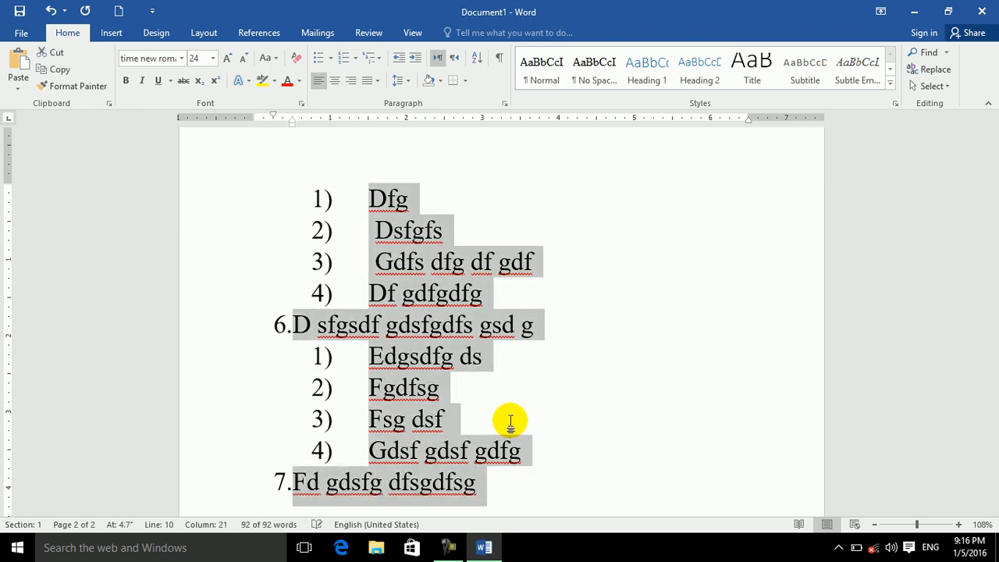
key("Delete")
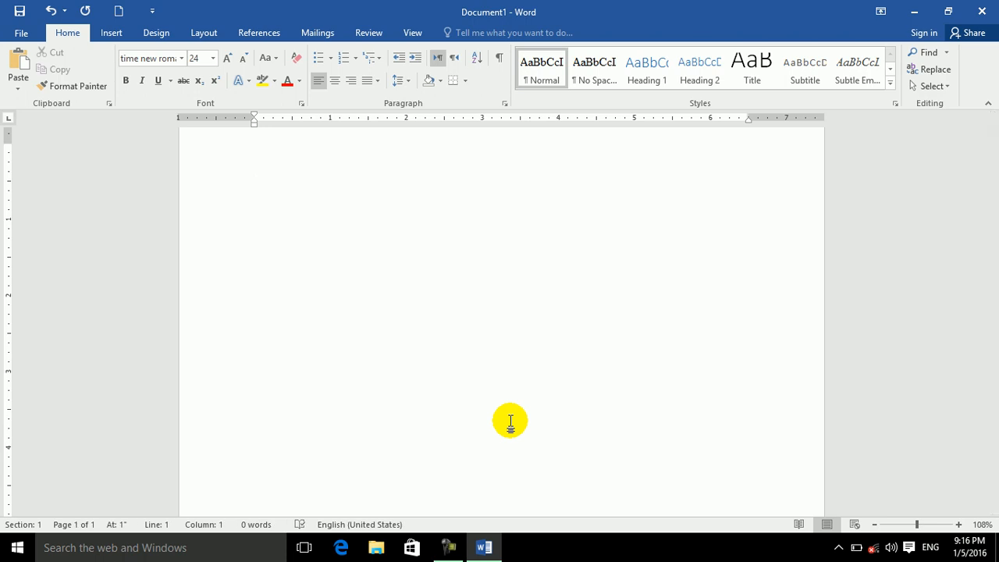
type("a. asdfasdf jsa")
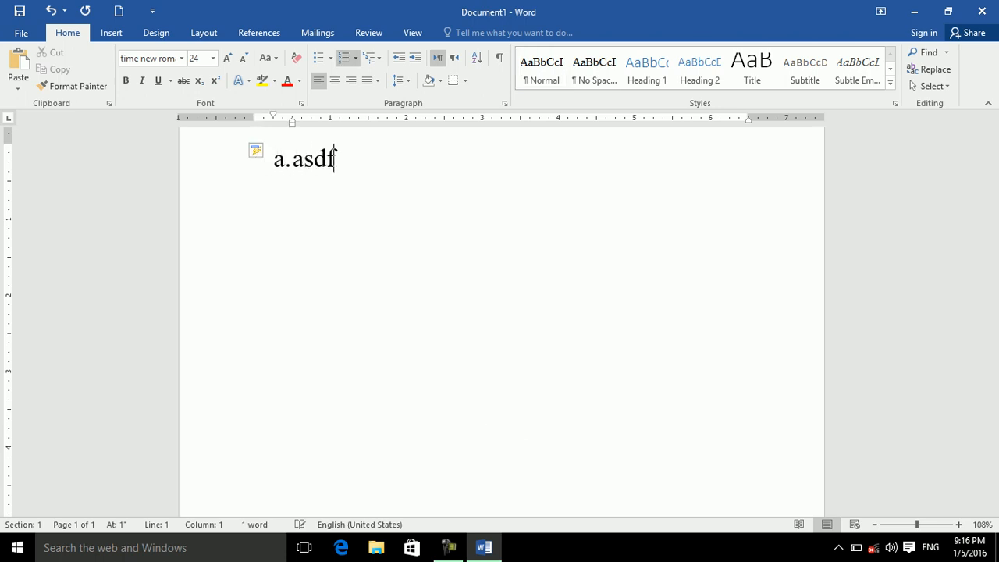
key("Return")
type("dfsadf")
key("Return")
type("sadf dsaf s")
key("Return")
type("afdas")
key("Return")
type("fdsaf safsd")
key("Return")
type("f")
- Clear the lettered list from the document
key("ctrl+s")
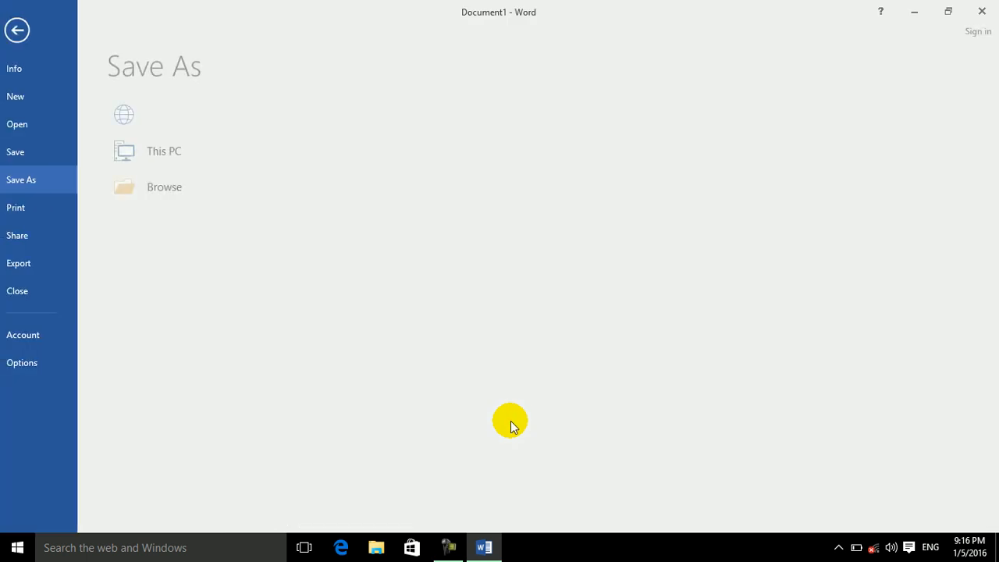
key("Escape")
key("ctrl+a")
key("Delete")
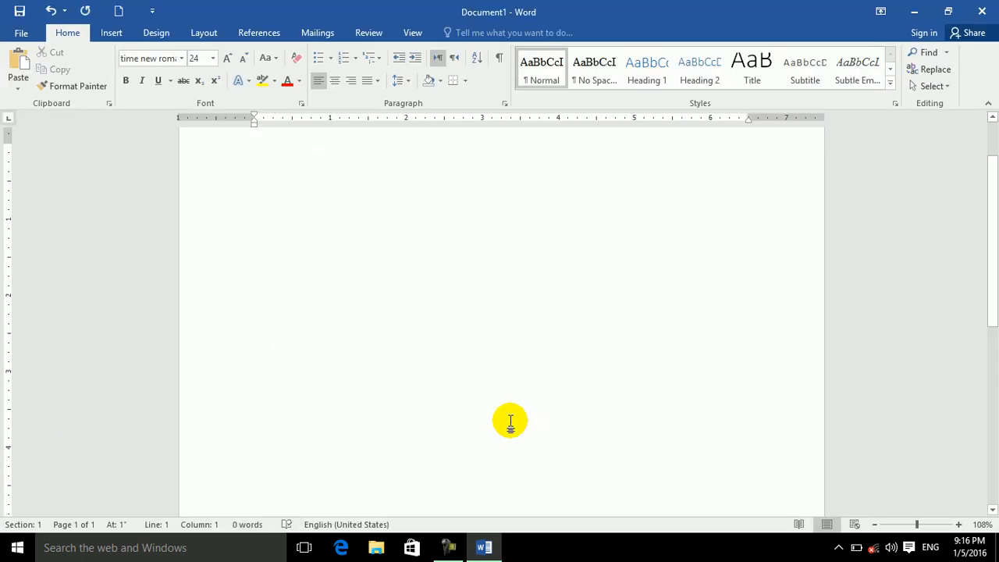
- Enter a four-item list automatically lettered from "a-": "Sdf sad fsda f", "sadf", "saf" and "sf"
type("a- Sdf sad fsda f")
key("Return")
type("sadf")
key("Return")
type("saf")
key("Return")
type("sf")
- Replace the whole list with sample items automatically lettered from "a)": "fasfsdf", "sda", "fsd" and "f"
key("ctrl+a")
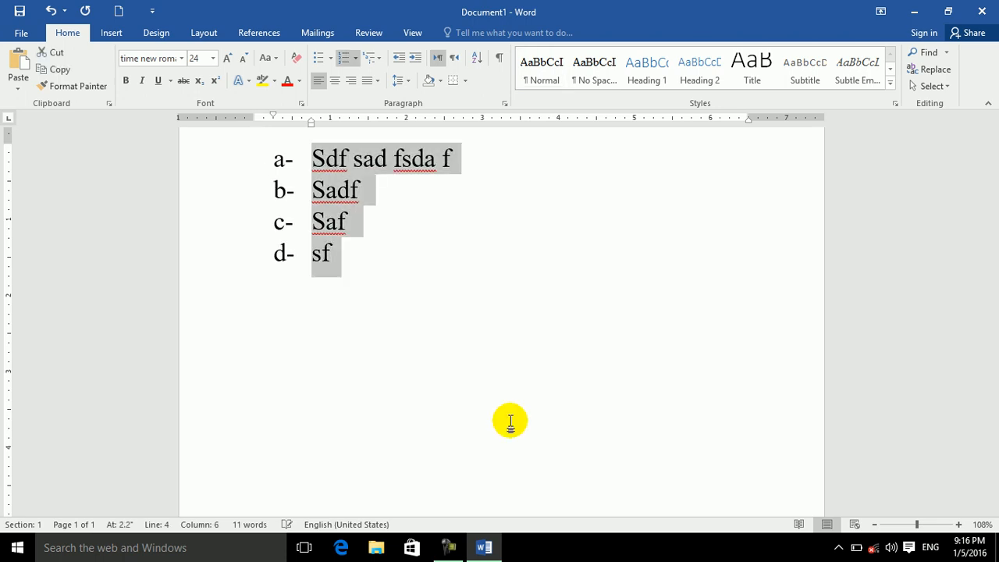
key("Delete")
key("BackSpace")
type("a")
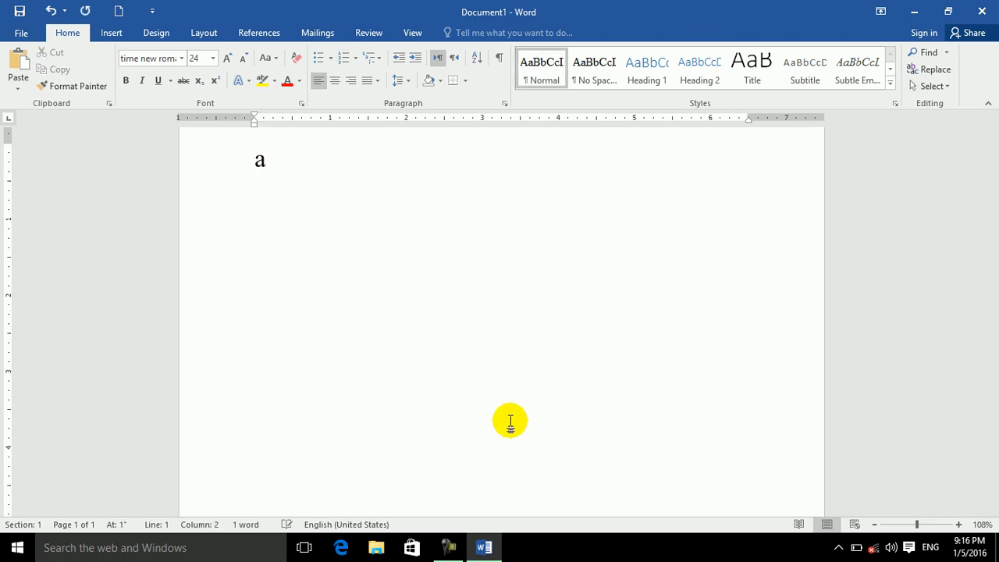
type(") fasfsdf")
key("Return")
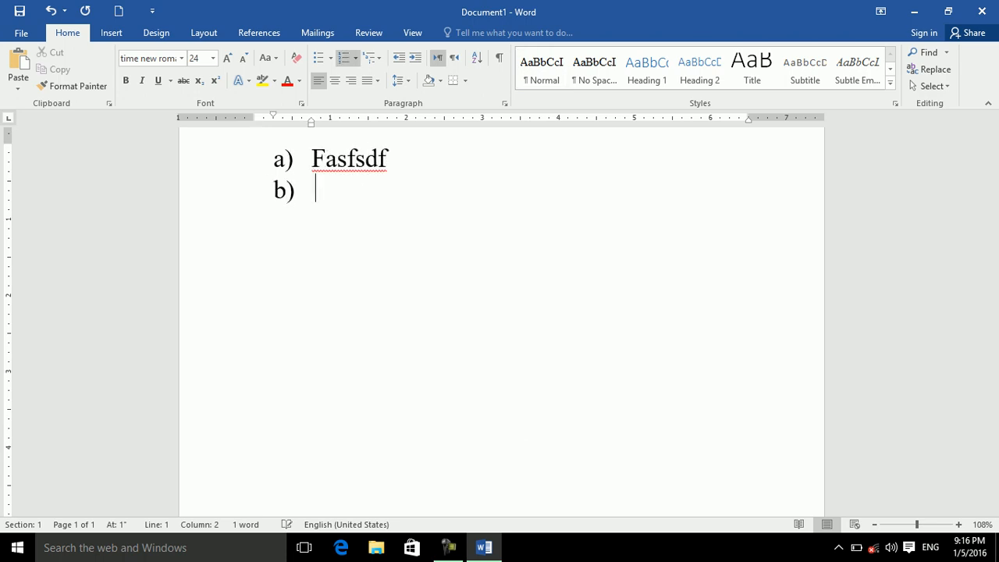
type("sda")
key("Return")
type("fsd")
key("Return")
type("f")
key("Return")
- Replace the "a)" list with new sample lines starting with "a": "fgasfd asdf", "sad", "fsa" and "dfs afd"
key("ctrl+a")
key("Delete")
key("BackSpace")
type("a")
type("fgasfd asdf")
key("Return")
type("sad")
key("Return")
type("fsa")
key("Return")
type("dfs afd")
- Clear the page and try an automatically lettered list starting with "<a> dfsdaf dsa f", followed by "Sdf", "Sdaf", "Sad" and "f"
key("ctrl+a")
key("BackSpace")
key("BackSpace")
type("<1")
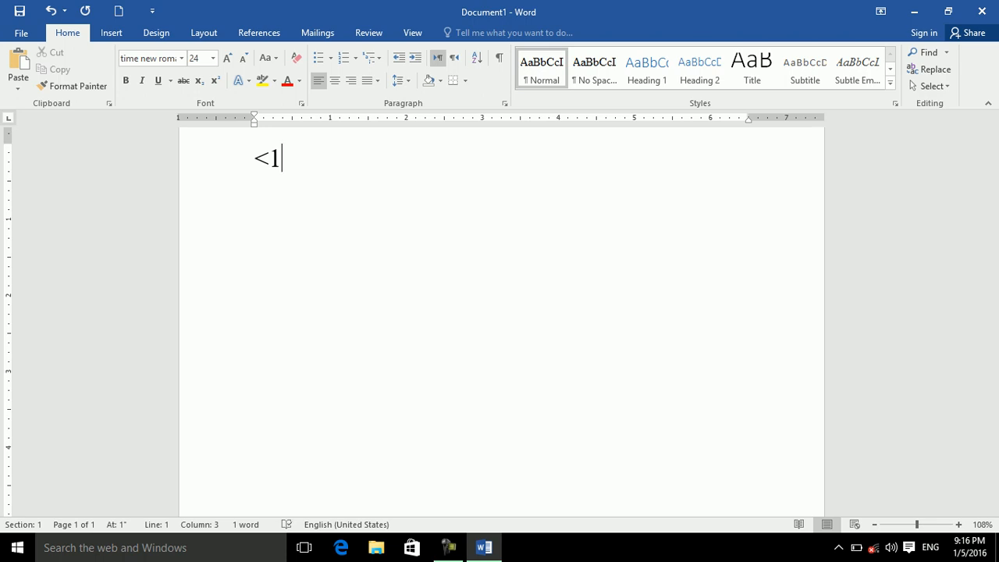
key("BackSpace")
type("a> dfsdaf dsa f sdf sdaf sad f")
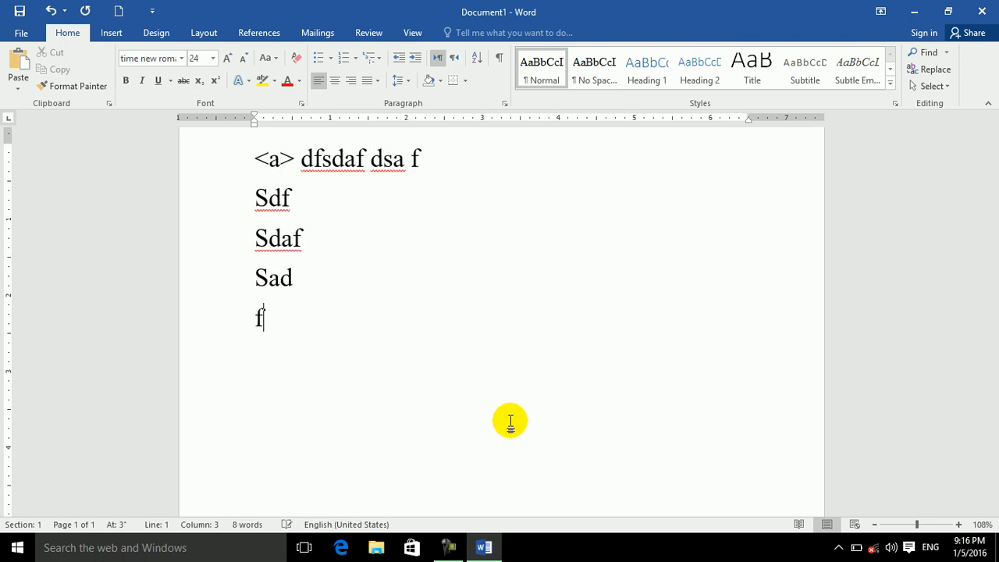
- Replace the text with six sample items automatically lettered from "(a)", beginning with "Dsf sa fs" and "Da f"
key("ctrl+a")
key("BackSpace")
type("(a) Dsf sa fs (b) Da f (c) Sda (d)  Fdas (e) D (f")
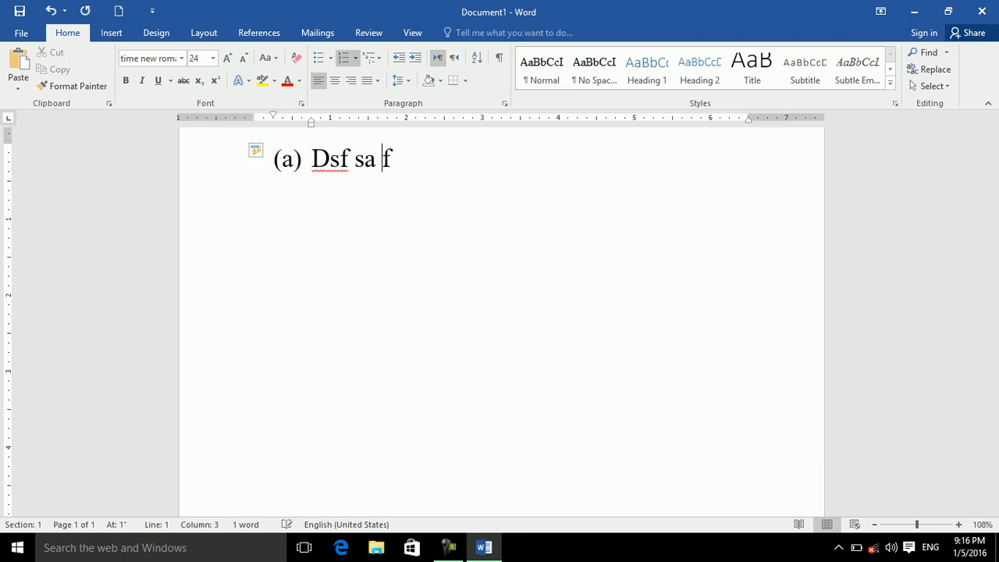
- Replace the "(a)" list with nine sample items automatically lettered in capitals from "A.", beginning with "Dfas fsadf" and "Sdaf"
key("ctrl+a")
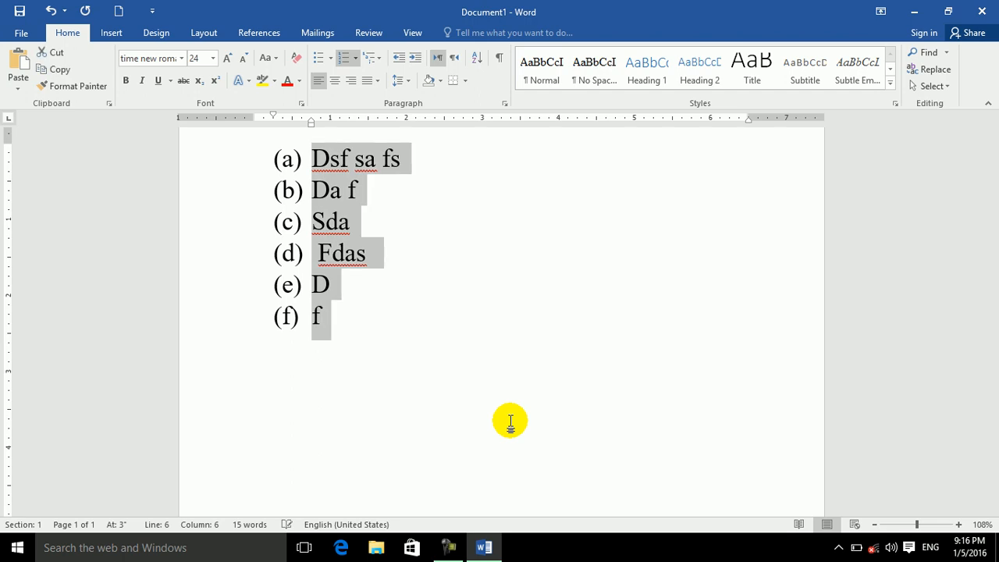
key("BackSpace")
key("BackSpace")
type("A. dfas fsadf")
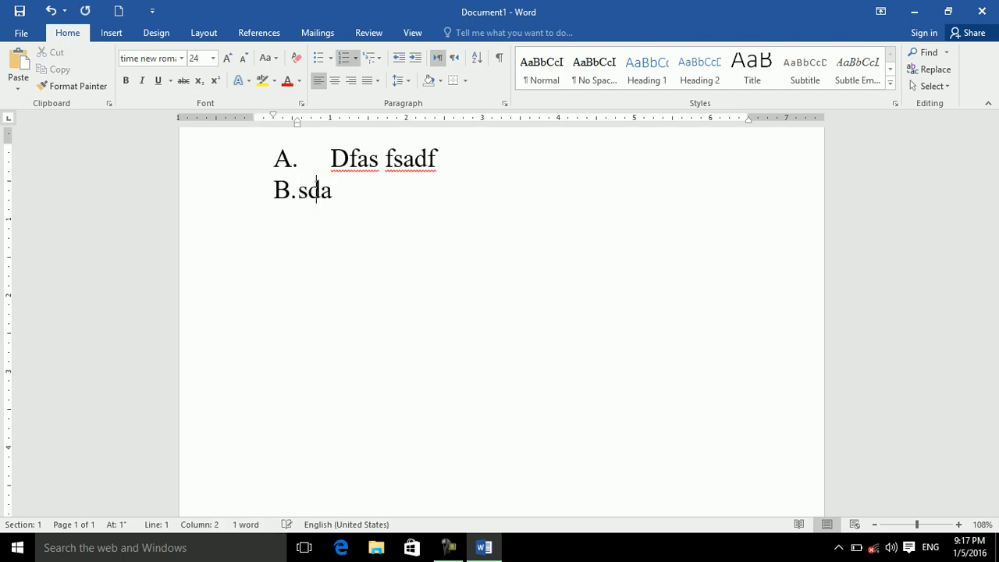
type(" sdaf sda fsad fsda  fsad f sd fs daf s daf")
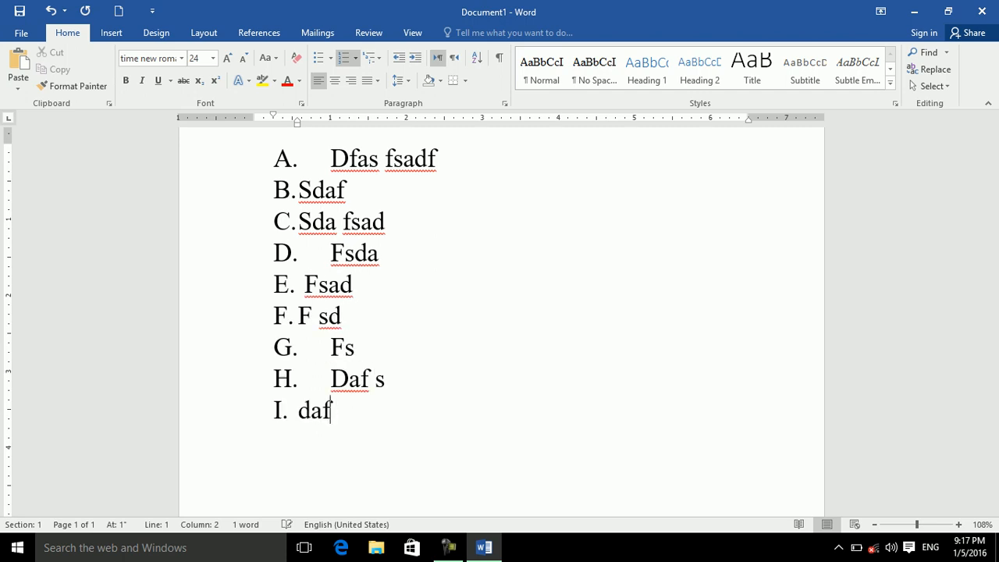
- Replace the "A." list with sample items automatically lettered from "A-", beginning with "Dsf safadsfsadf sad", "Fsadf", "Sadf" and "Sd f"
key("ctrl+a")
key("BackSpace")
key("BackSpace")
key("BackSpace")
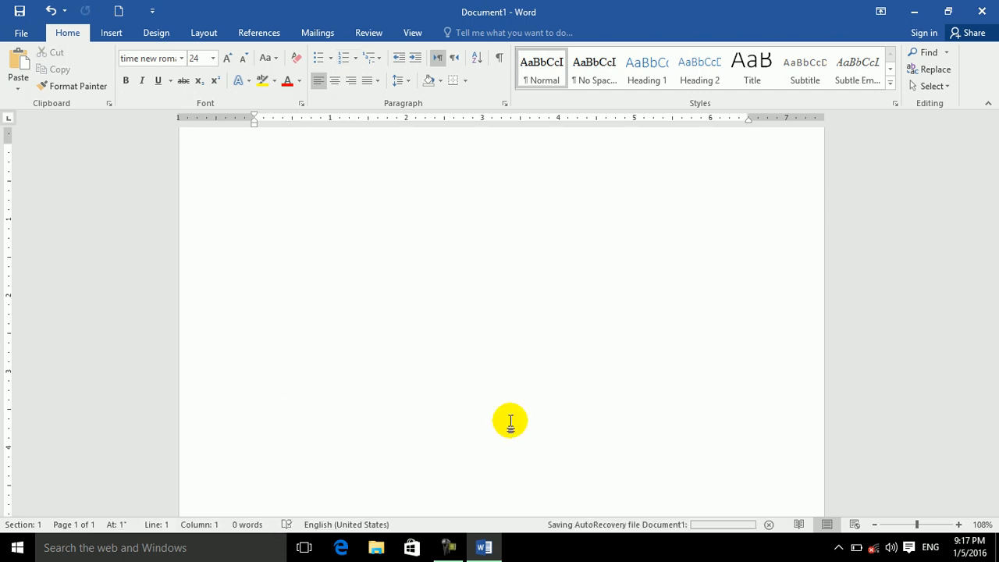
type("A")
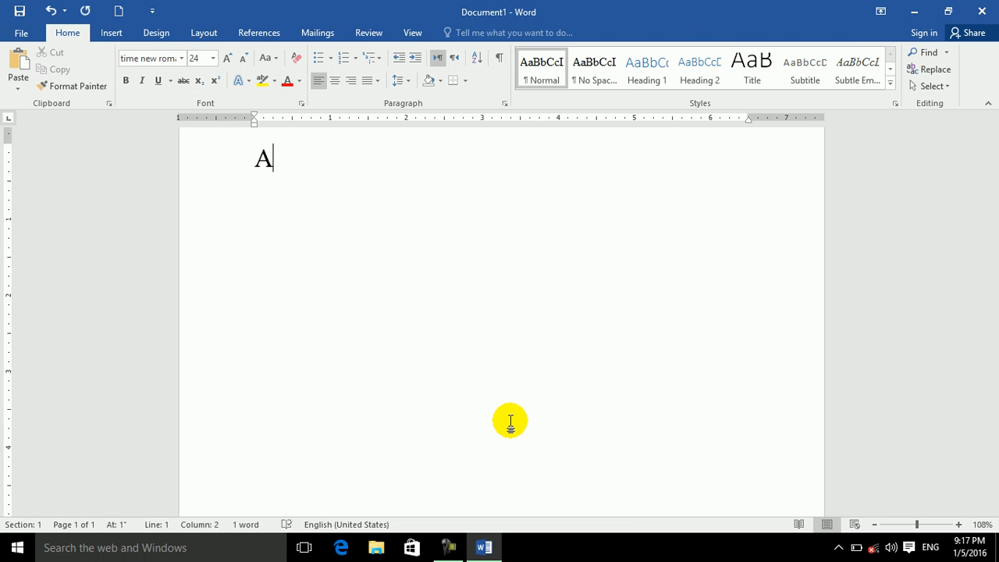
type("-a")
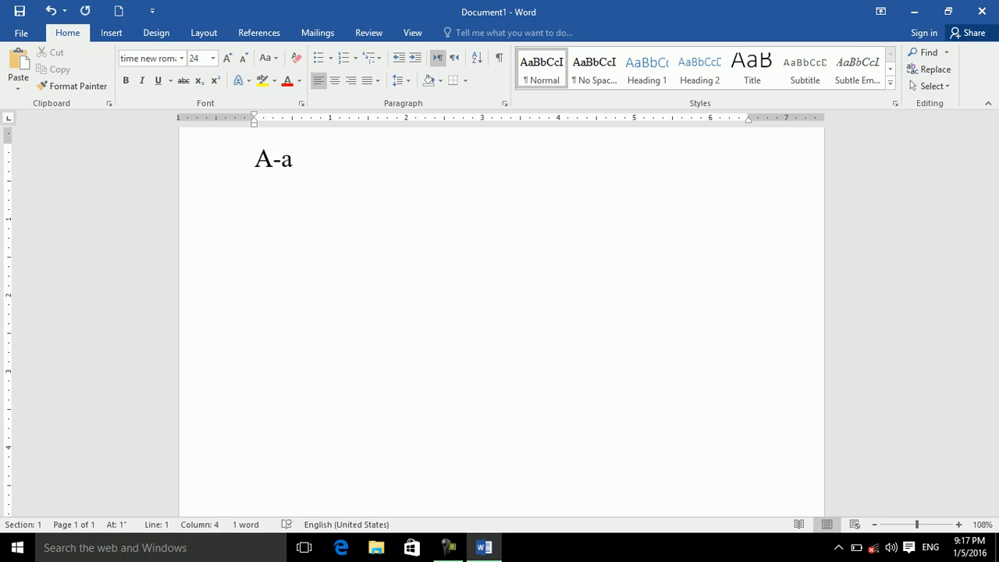
key("BackSpace")
type("Dsf safadsfsadf sad")
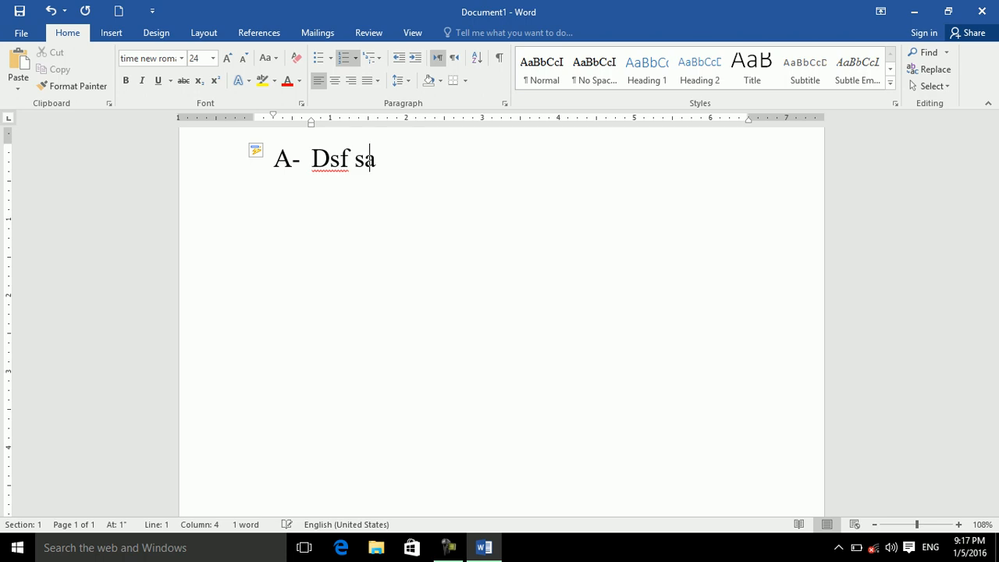
key("Return")
type("Fsadf Sadf Sd f Sadf Sad Fsaf S f")
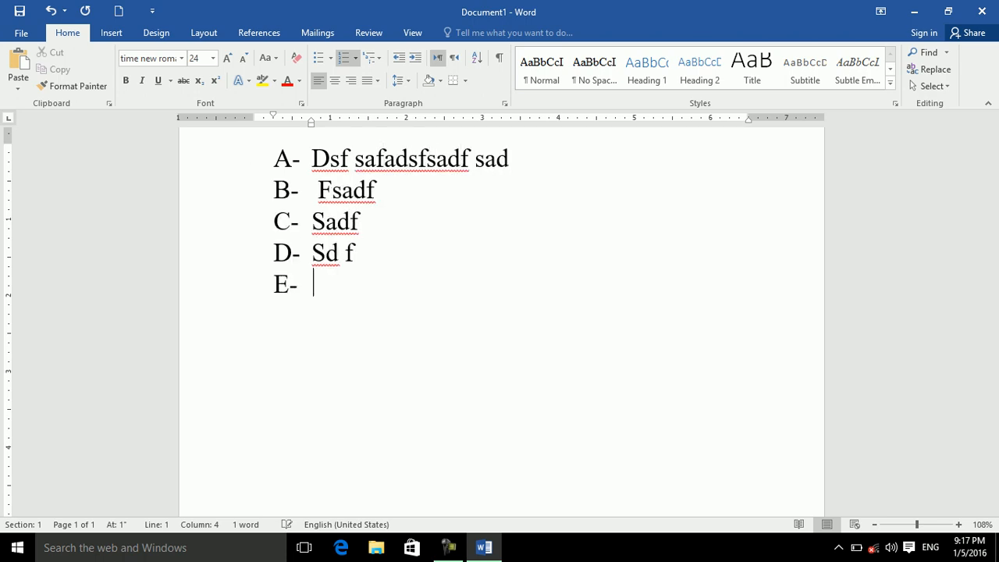
- Replace the "A-" list with nine sample items automatically numbered in lowercase Roman numerals from "i.", beginning with "Sadfasdf", "Dsaf" and "Adsf"
key("ctrl+a")
key("Delete")
key("BackSpace")
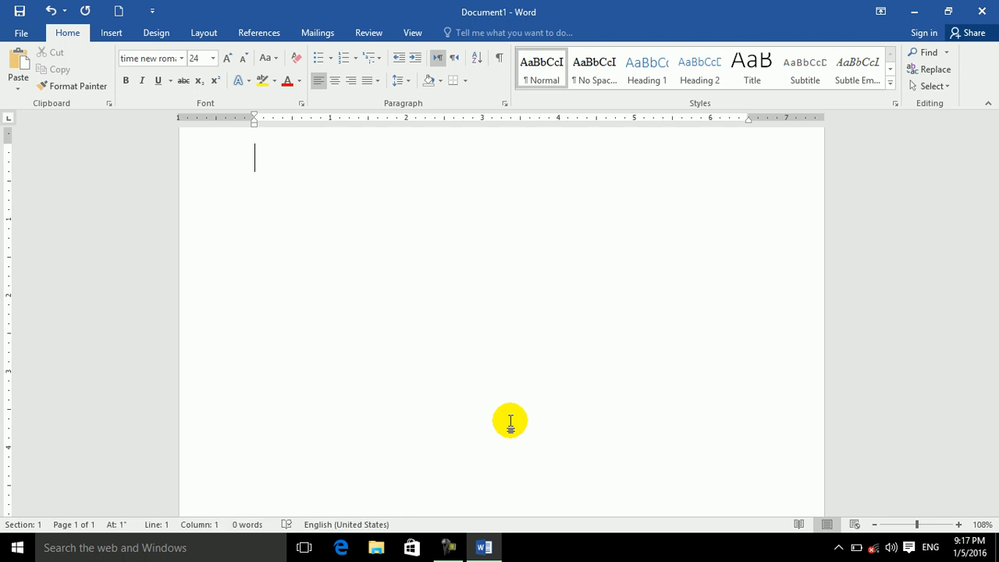
type("i. sadfasdf")
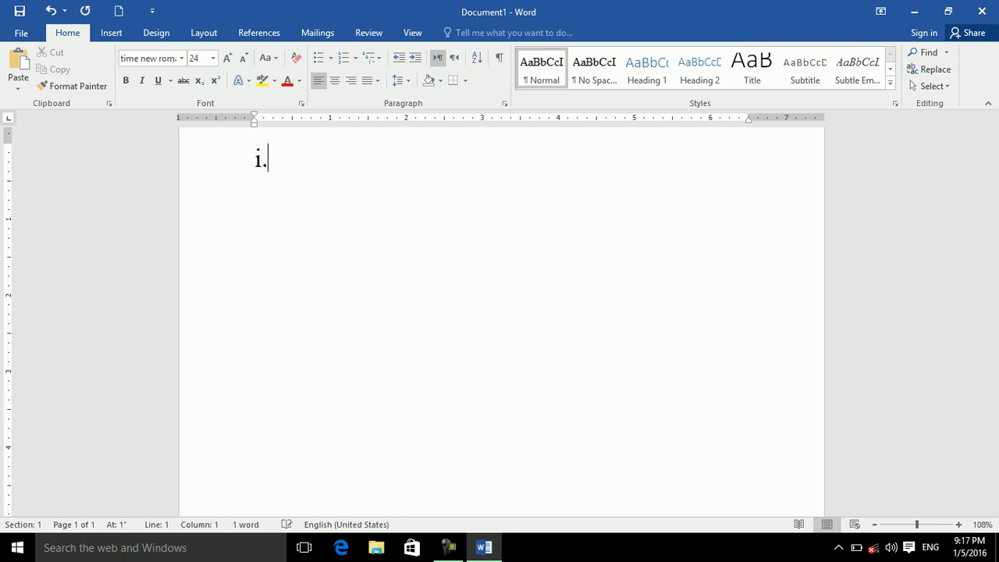
key("Return")
type("dsaf")
key("Return")
type("adsf asdf asd fdsa f ad sf adf")
- Replace the lowercase Roman list with sample items automatically numbered in uppercase Roman numerals from "I.", beginning with "Sdfsda" and "Fsad"
key("ctrl+a")
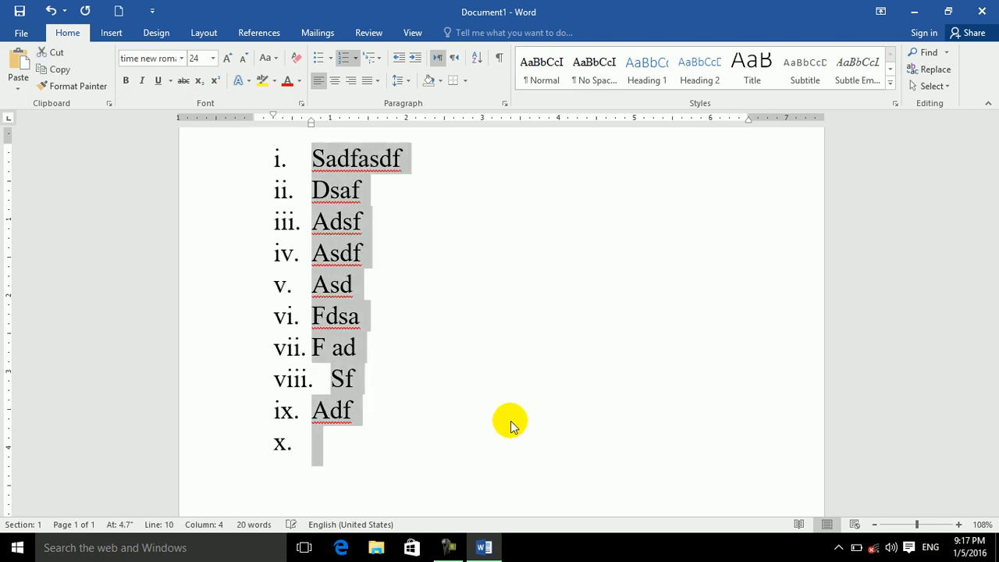
key("Delete")
key("BackSpace")
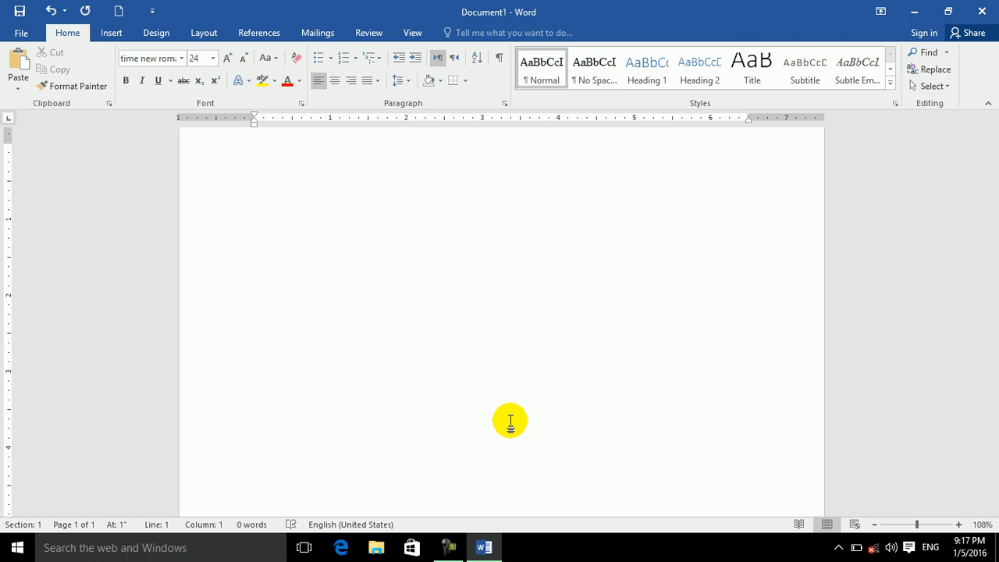
type("I.")
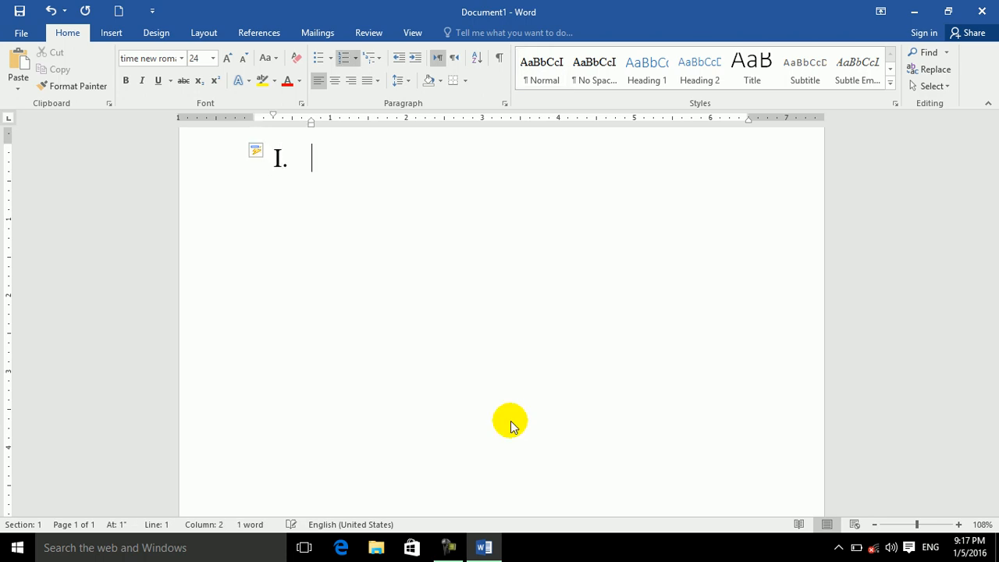
type(" sdfsda fsad f sdf sad f sad f sadf asdf")
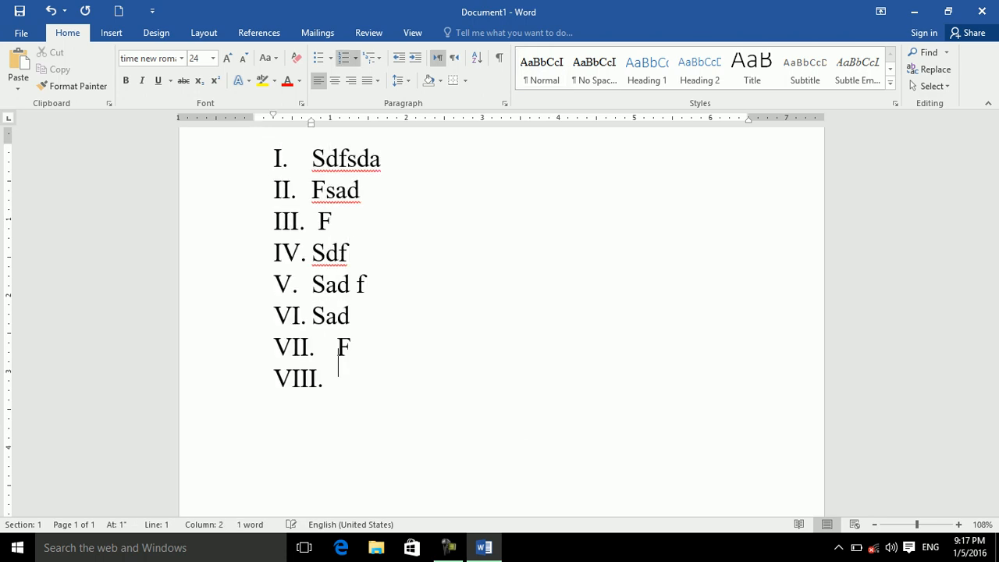
- Clear the uppercase Roman list and close the document without saving the changes
key("ctrl+a")
key("BackSpace")
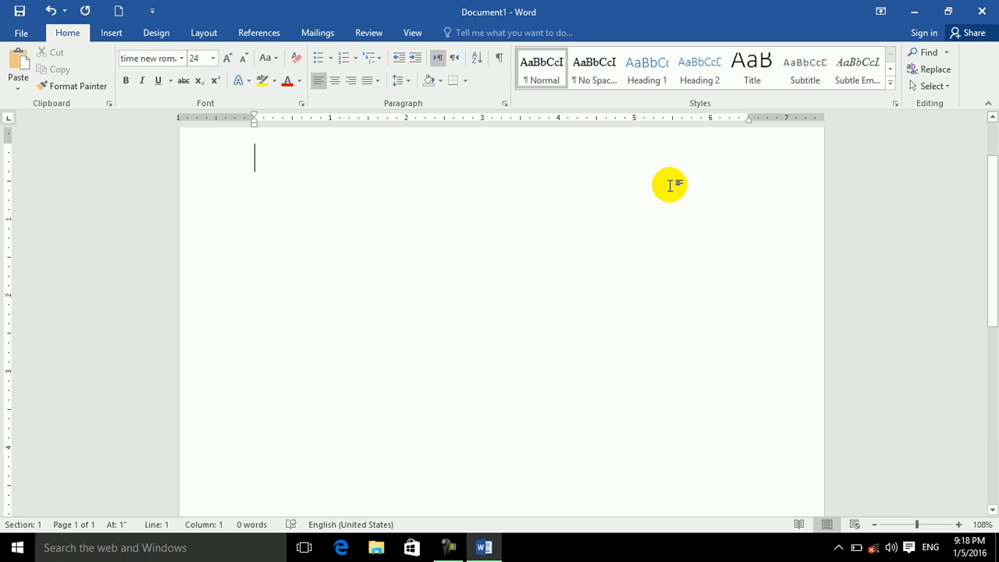
left_click(983, 9)
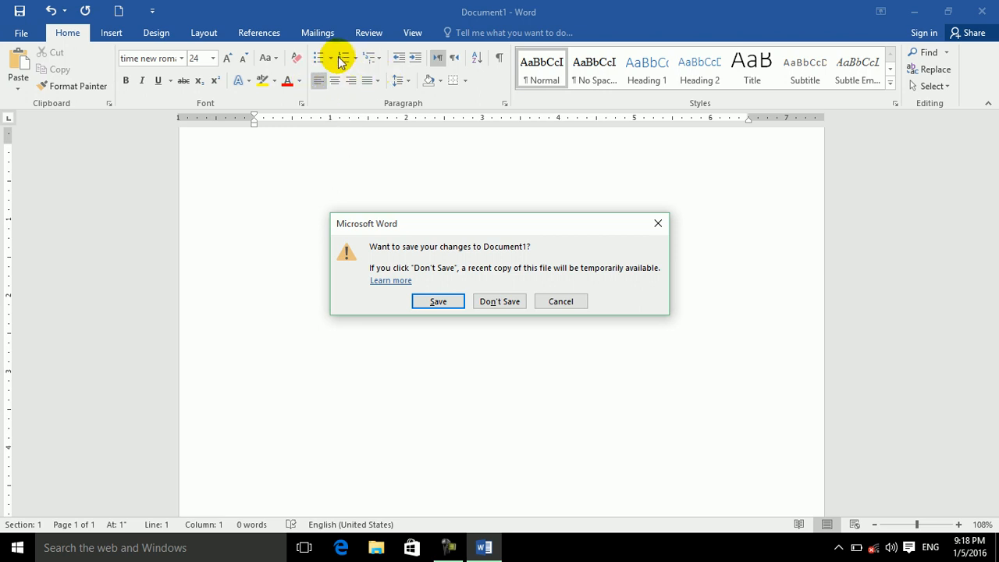
left_click(485, 301)
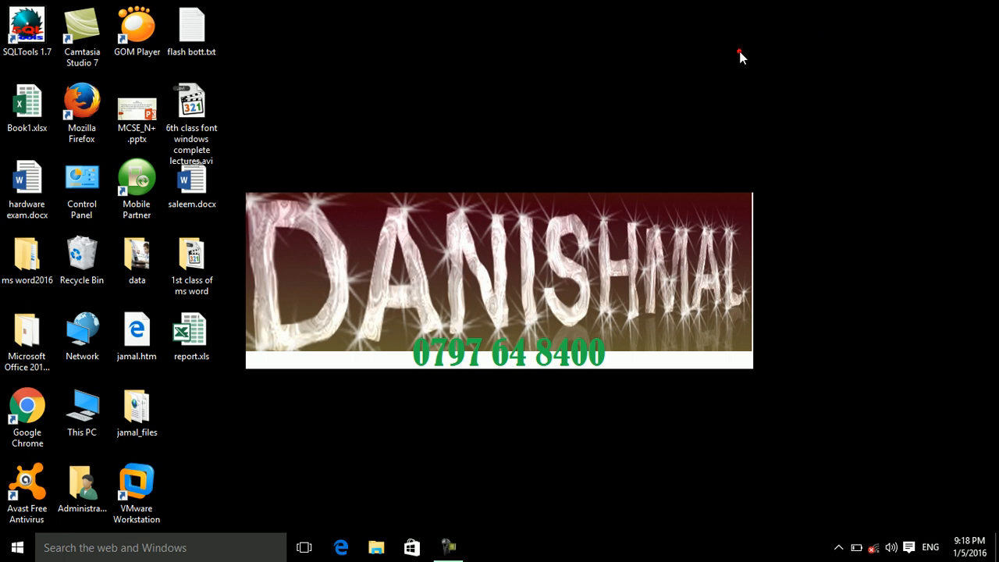